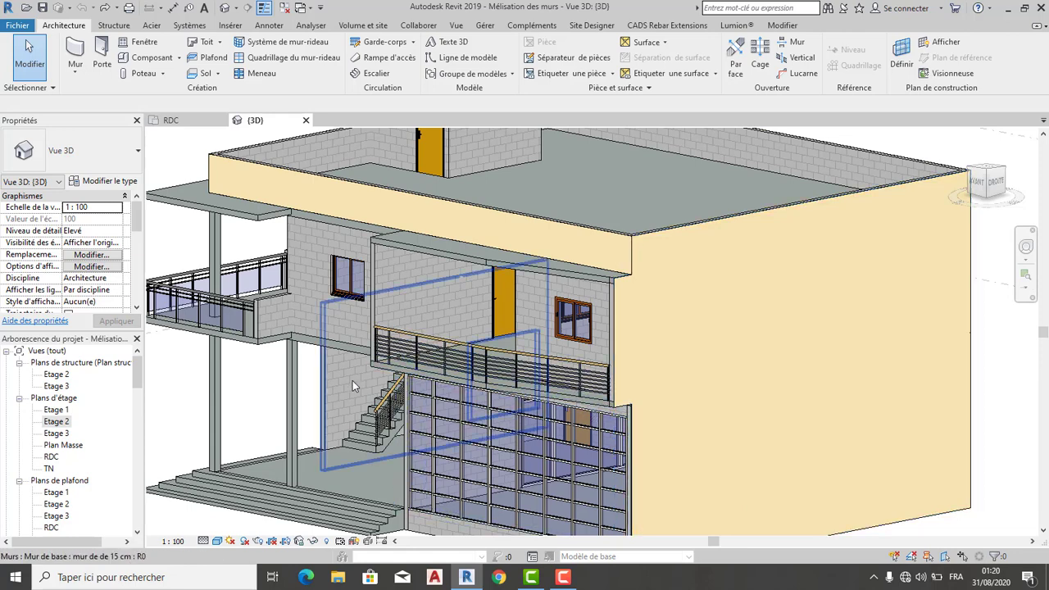
# Open the Etage 1 floor plan.
pyautogui.scroll(-1, 352, 390)
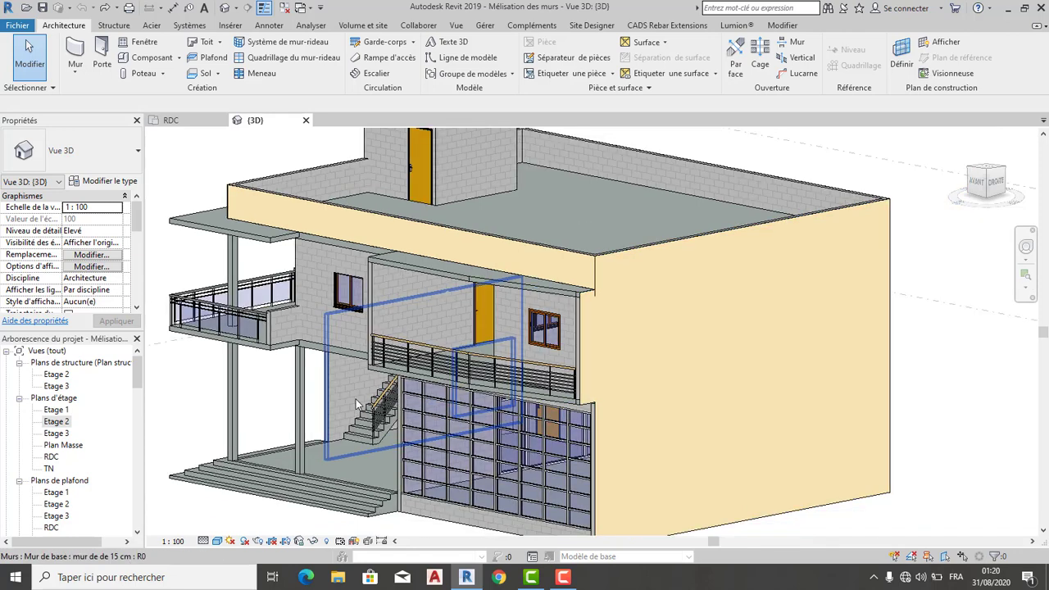
pyautogui.scroll(1, 356, 400)
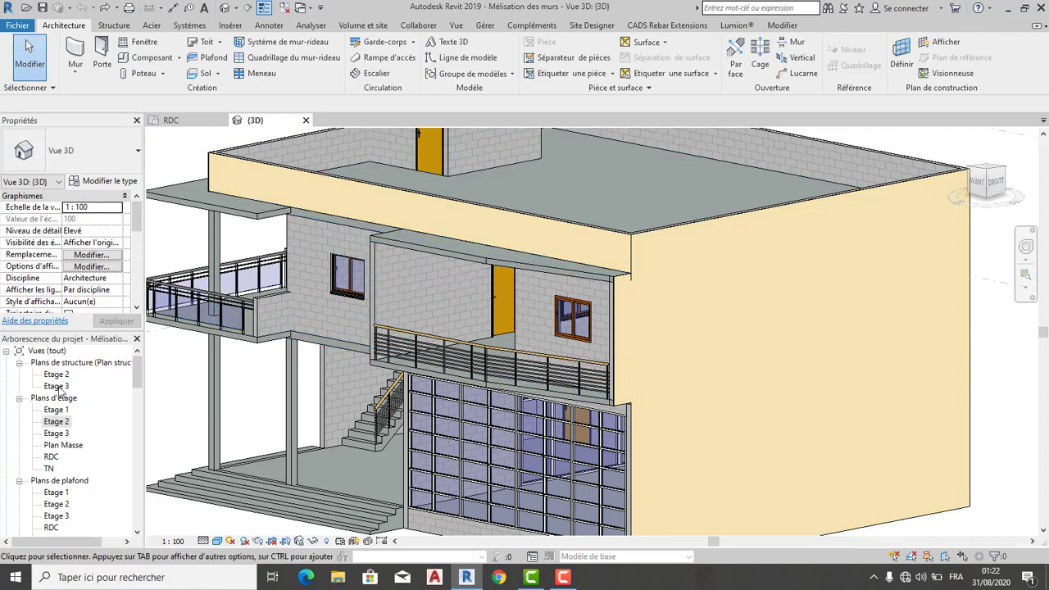
pyautogui.doubleClick(58, 409)
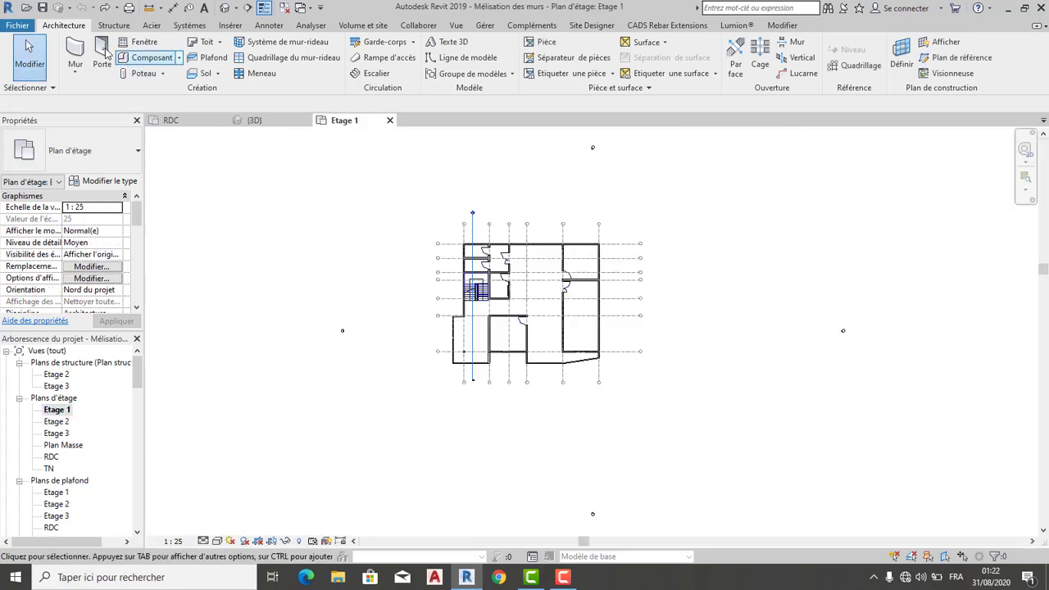
# Bring up the Material Browser for the 0.0150 render layer of wall type 'Enduit est-1.5 cm'.
pyautogui.click(75, 46)
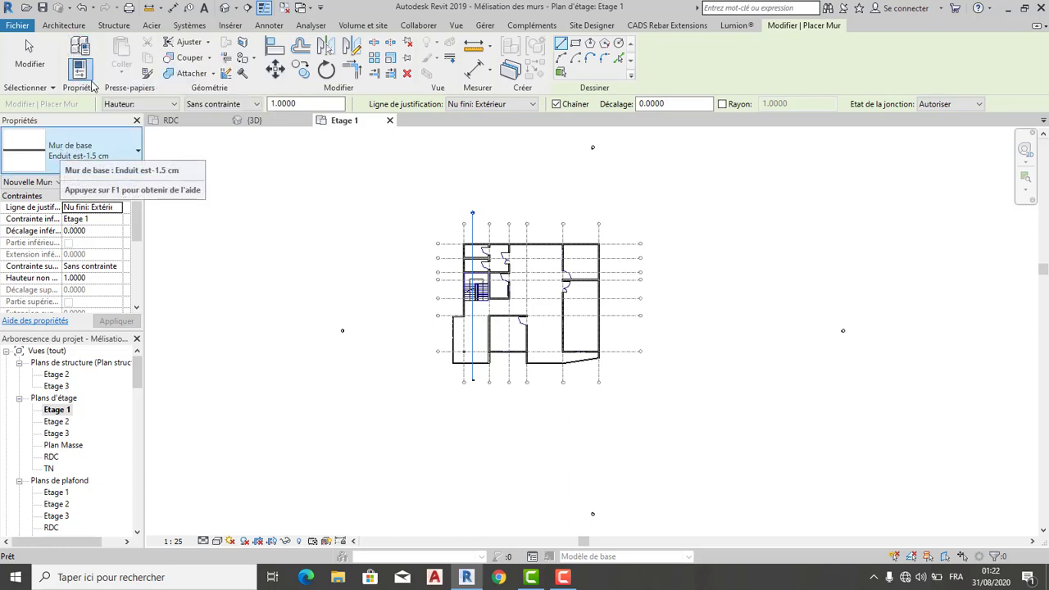
pyautogui.click(81, 46)
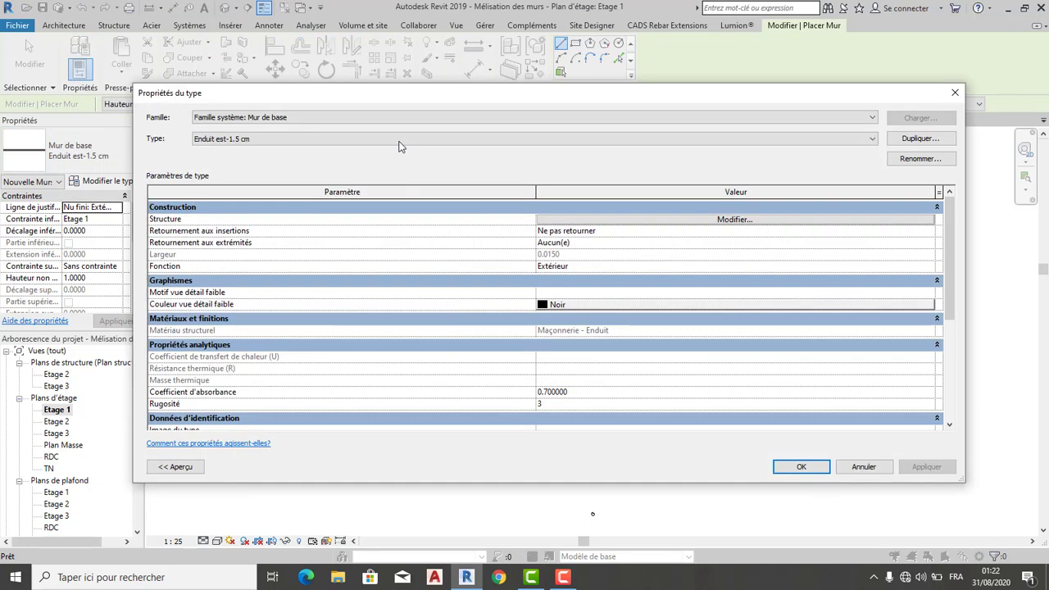
pyautogui.click(687, 221)
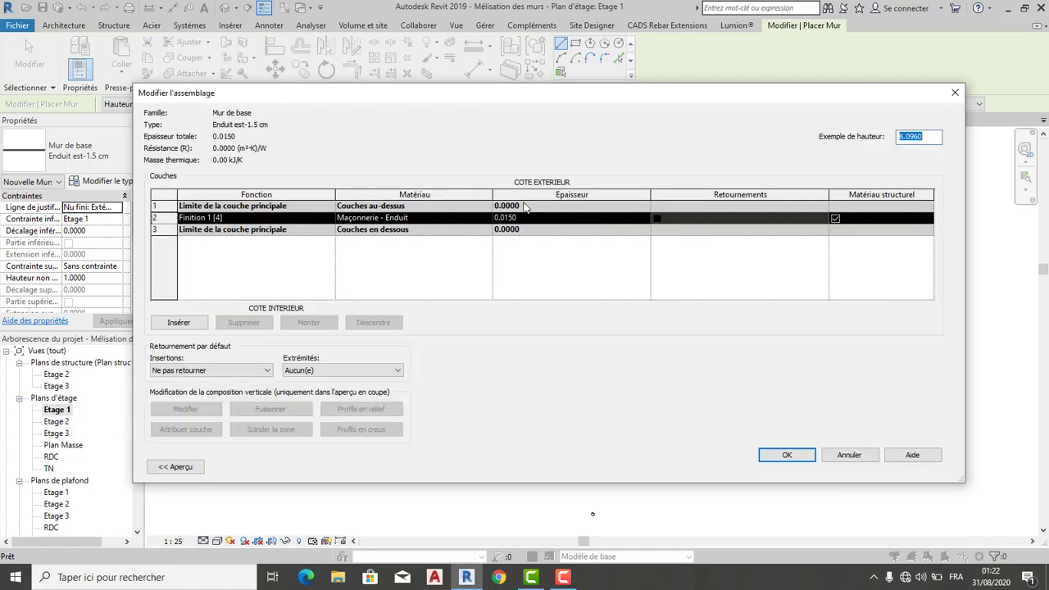
pyautogui.click(484, 218)
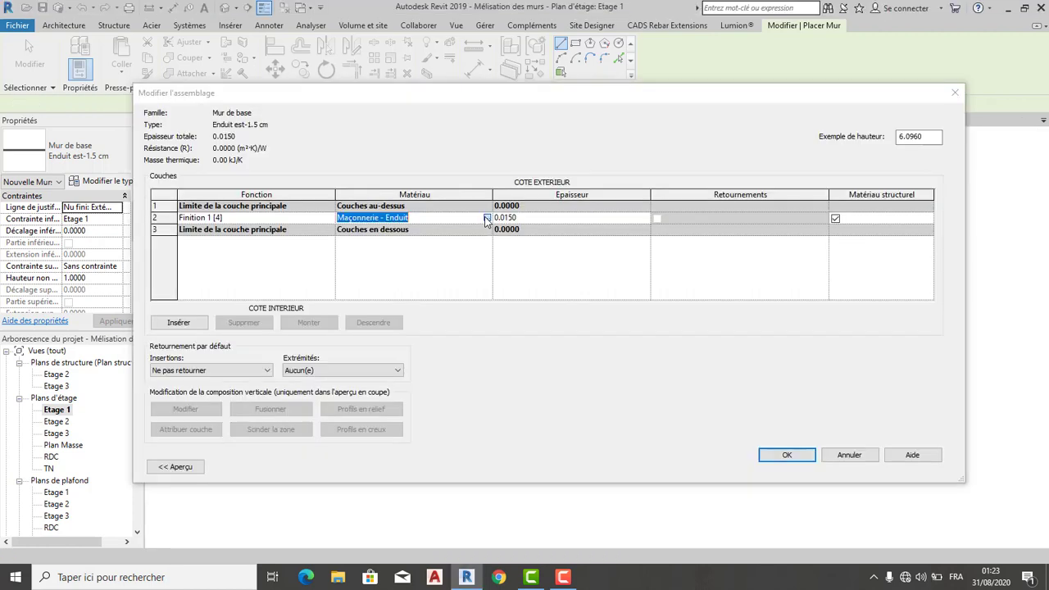
pyautogui.click(487, 218)
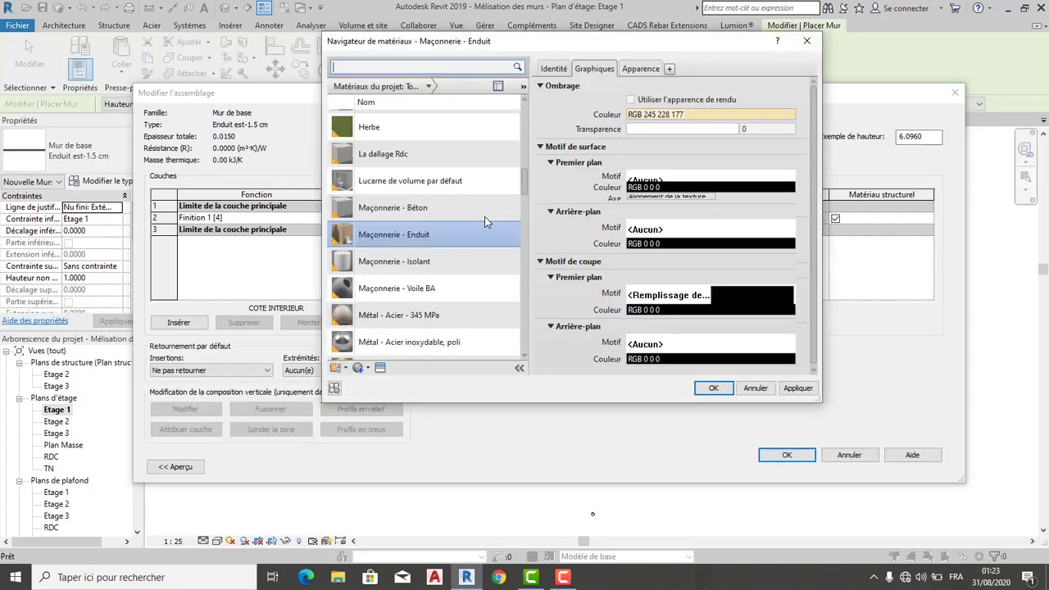
# Duplicate the 'Maçonnerie - Enduit' material and rename the copy 'Enduit ext-1.5 cm'.
pyautogui.rightClick(418, 237)
pyautogui.click(458, 261)
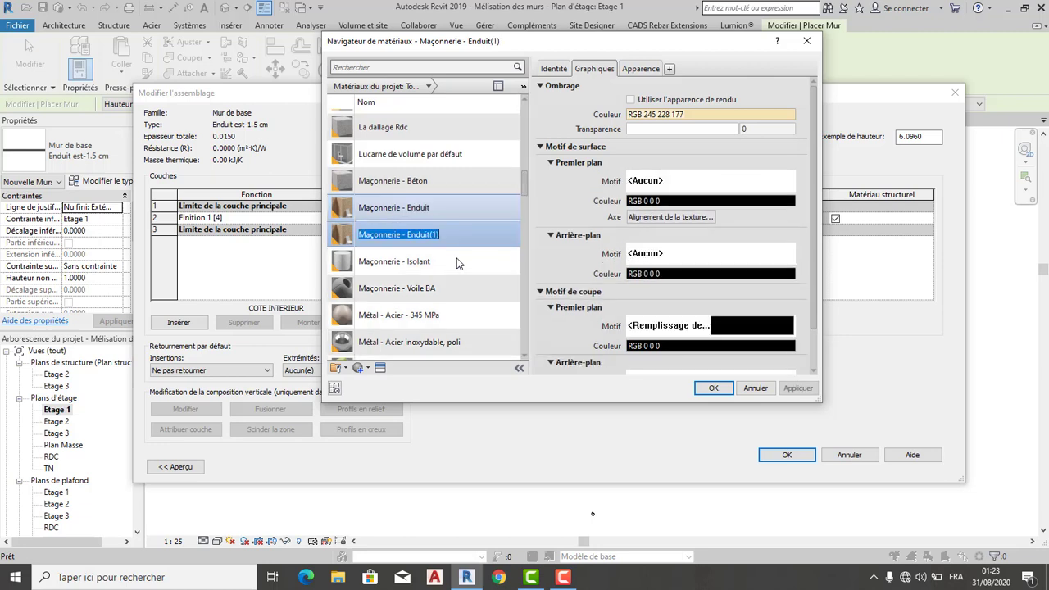
pyautogui.press('Return')
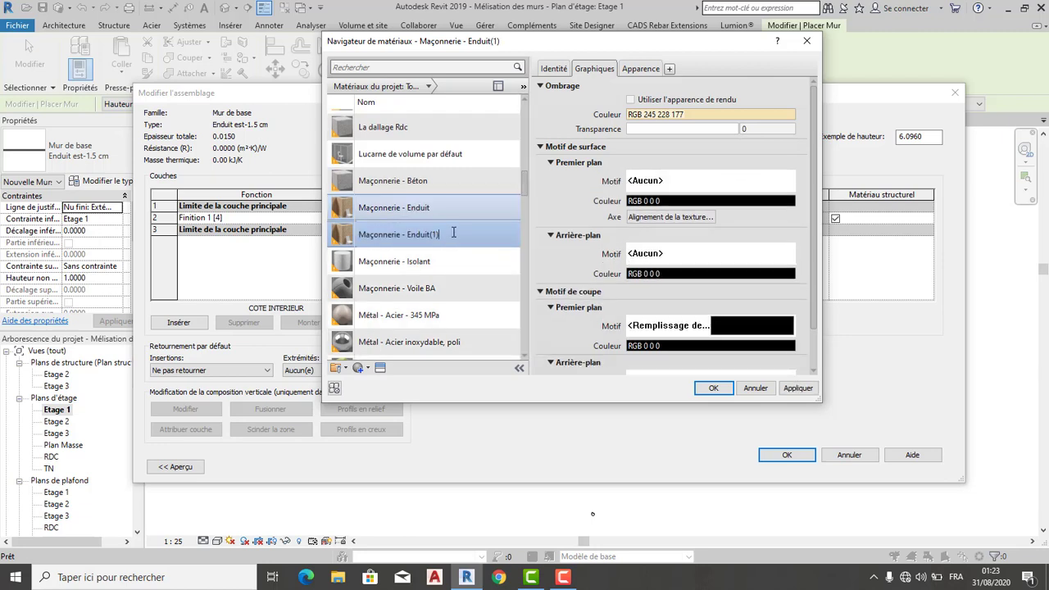
pyautogui.press('BackSpace')
pyautogui.press('BackSpace')
pyautogui.press('BackSpace')
pyautogui.press('BackSpace')
pyautogui.press('BackSpace')
pyautogui.press('BackSpace')
pyautogui.press('BackSpace')
pyautogui.press('BackSpace')
pyautogui.press('BackSpace')
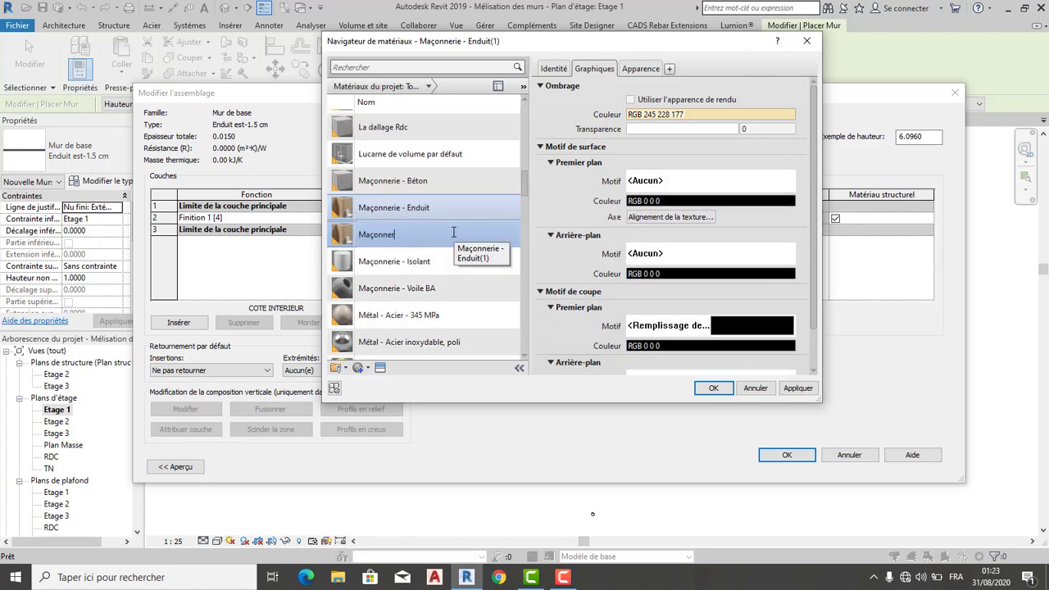
pyautogui.press('BackSpace')
pyautogui.press('BackSpace')
pyautogui.press('BackSpace')
pyautogui.press('BackSpace')
pyautogui.press('BackSpace')
pyautogui.press('BackSpace')
pyautogui.write('Endut ext-1.5 c')
pyautogui.write('m')
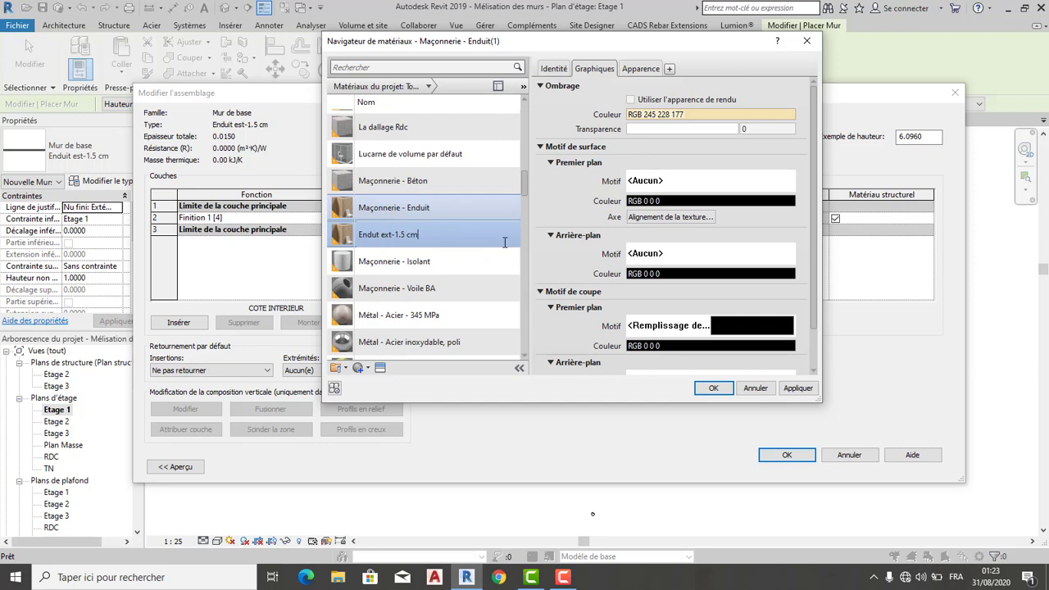
# Assign 'Enduit ext-1.5 cm' to the render layer and confirm the wall type changes.
pyautogui.click(712, 388)
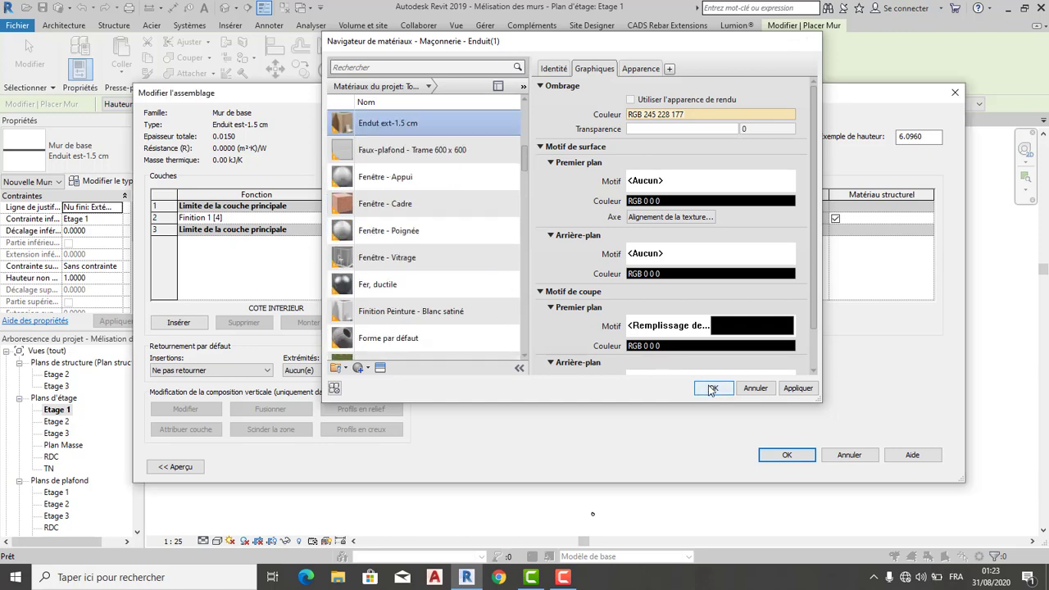
pyautogui.click(786, 452)
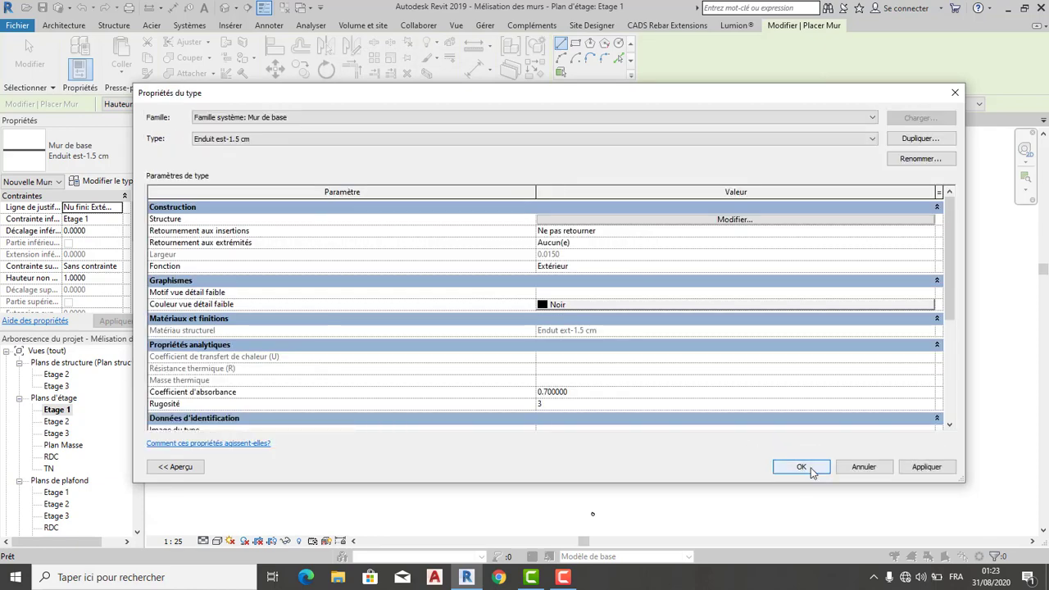
pyautogui.click(810, 470)
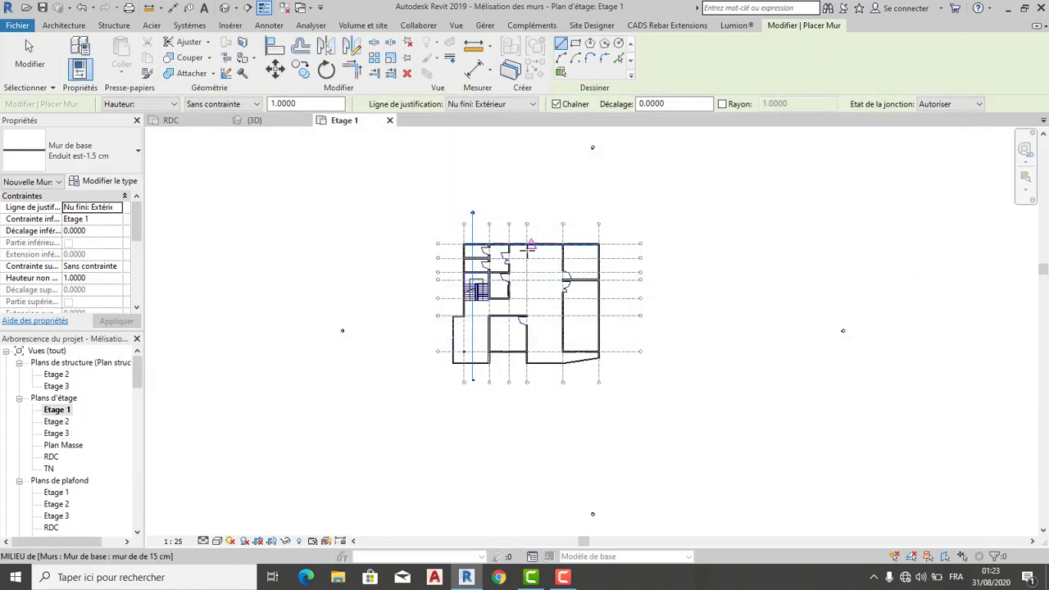
# Zoom and pan the Etage 1 plan to the facade corner.
pyautogui.scroll(2, 529, 247)
pyautogui.scroll(1, 517, 246)
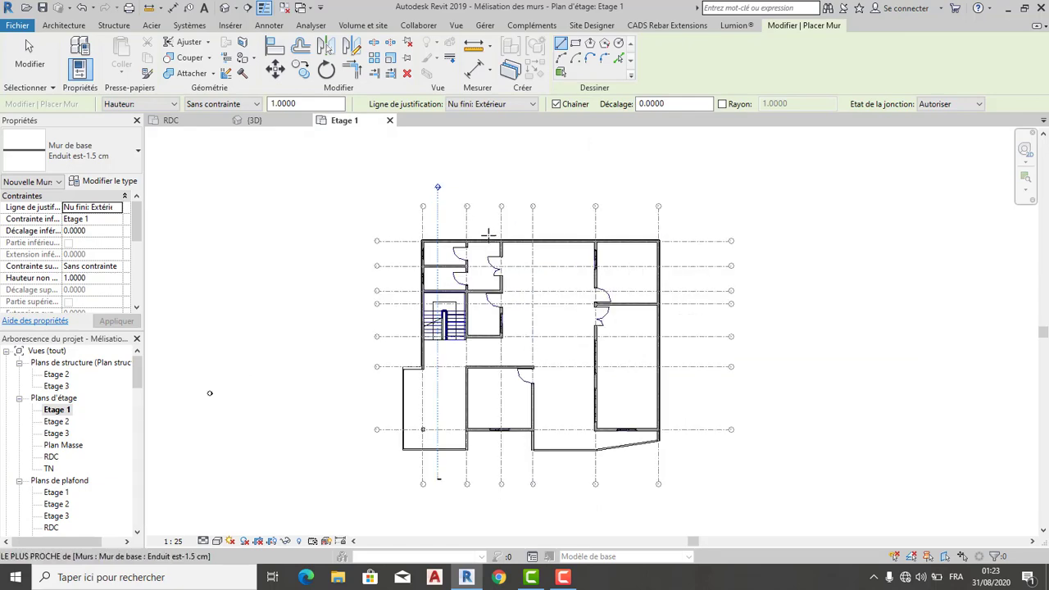
pyautogui.scroll(2, 492, 238)
pyautogui.scroll(2, 459, 235)
pyautogui.scroll(4, 453, 251)
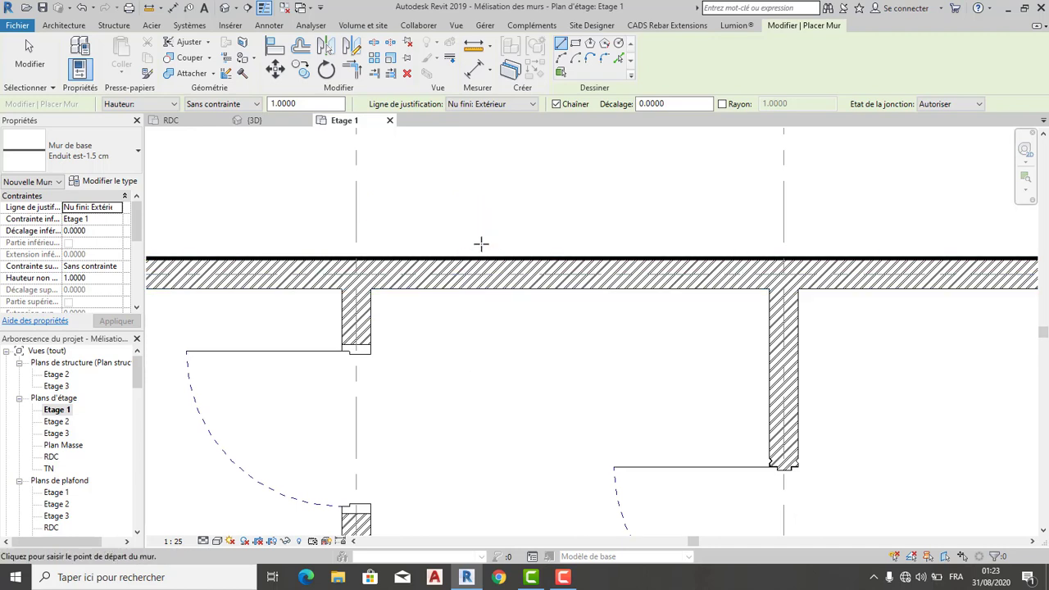
pyautogui.scroll(-1, 481, 242)
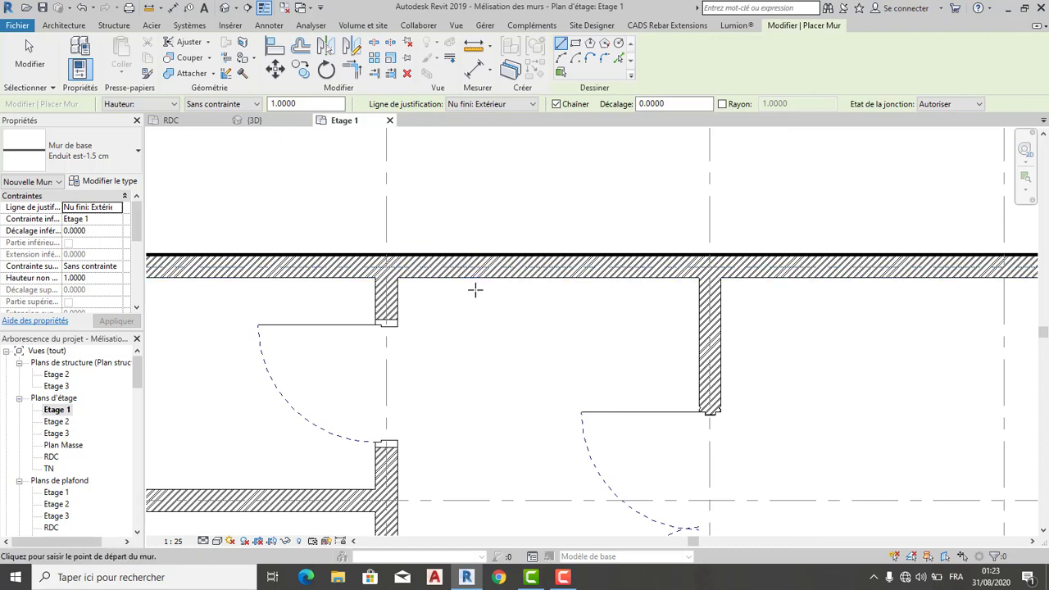
pyautogui.scroll(1, 475, 287)
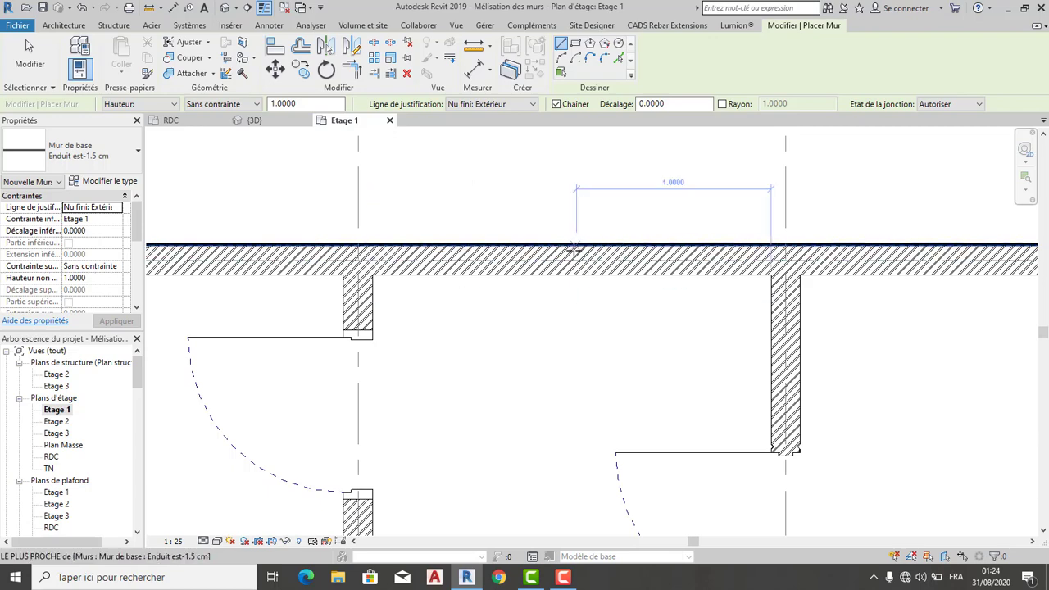
pyautogui.scroll(-3, 569, 248)
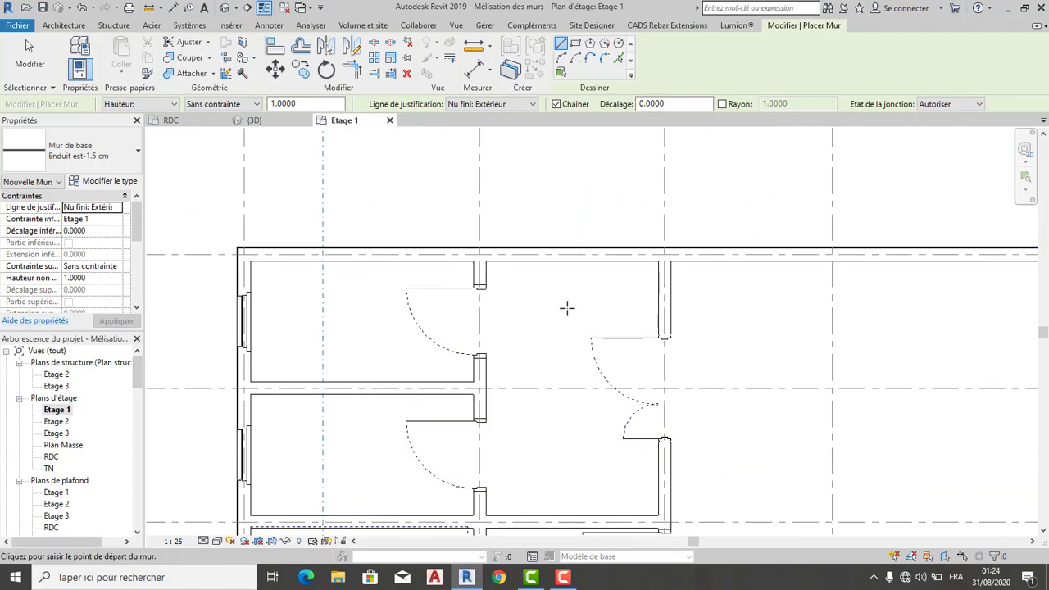
pyautogui.scroll(-2, 506, 274)
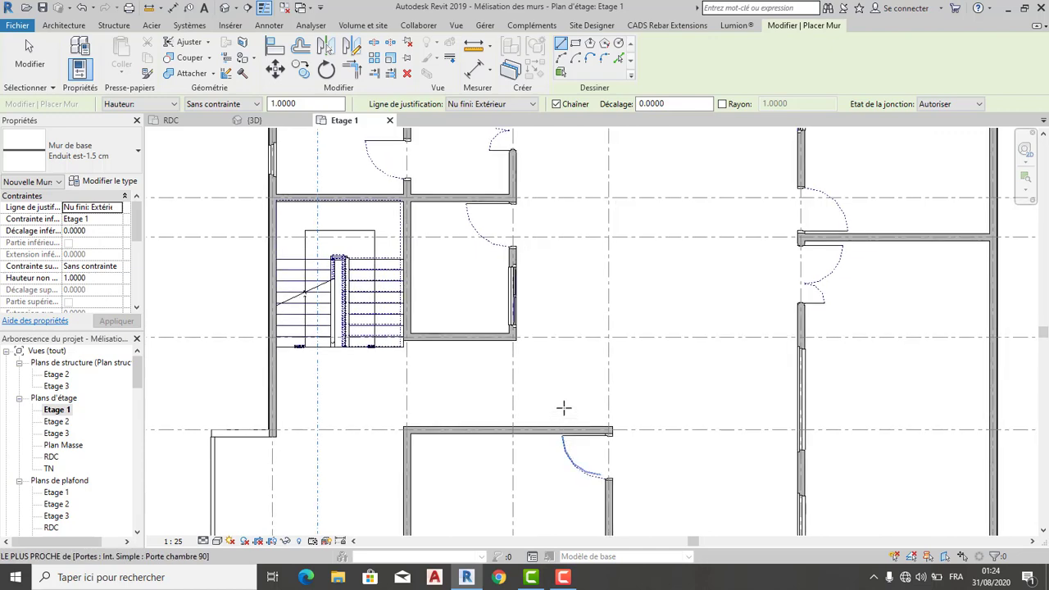
pyautogui.scroll(1, 611, 328)
pyautogui.scroll(-1, 611, 327)
pyautogui.moveTo(579, 314); pyautogui.dragTo(532, 123, button='middle')
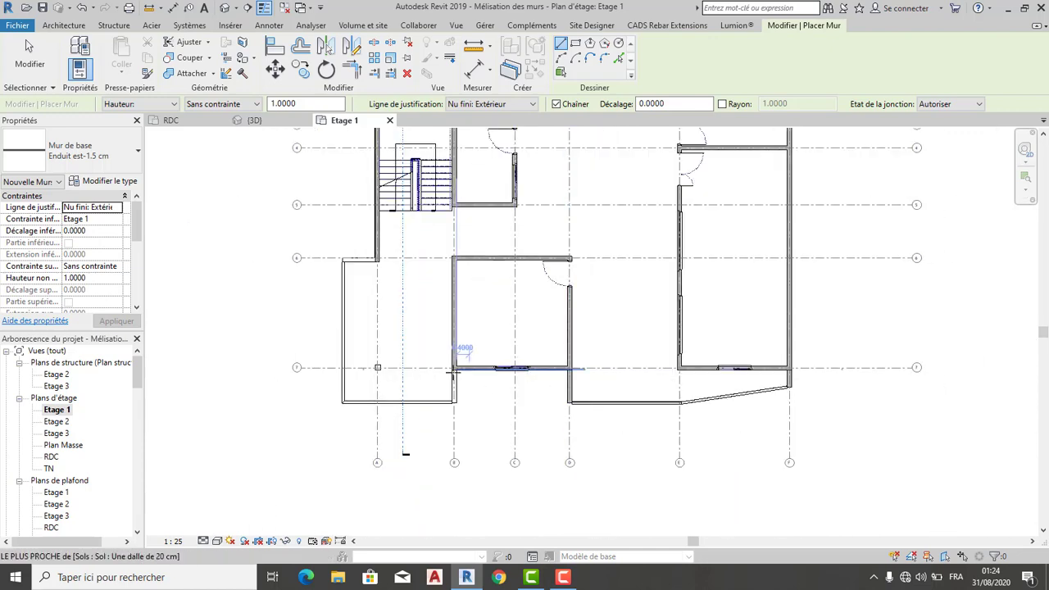
pyautogui.scroll(2, 461, 366)
pyautogui.scroll(2, 455, 373)
pyautogui.scroll(2, 484, 363)
pyautogui.scroll(2, 454, 356)
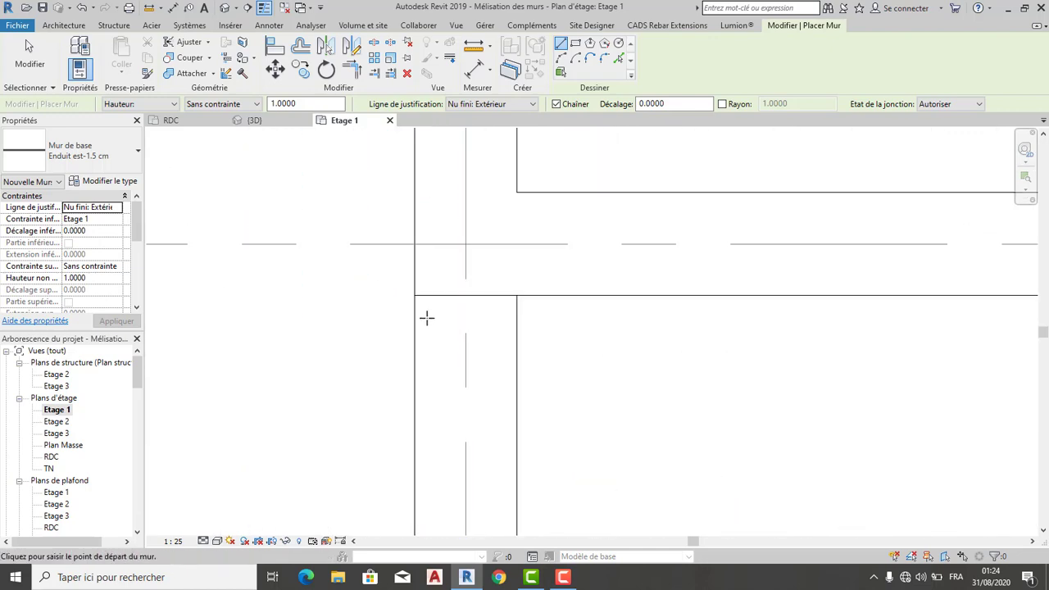
# Start a render wall at the facade corner, pan along the facade, then cancel it.
pyautogui.click(416, 294)
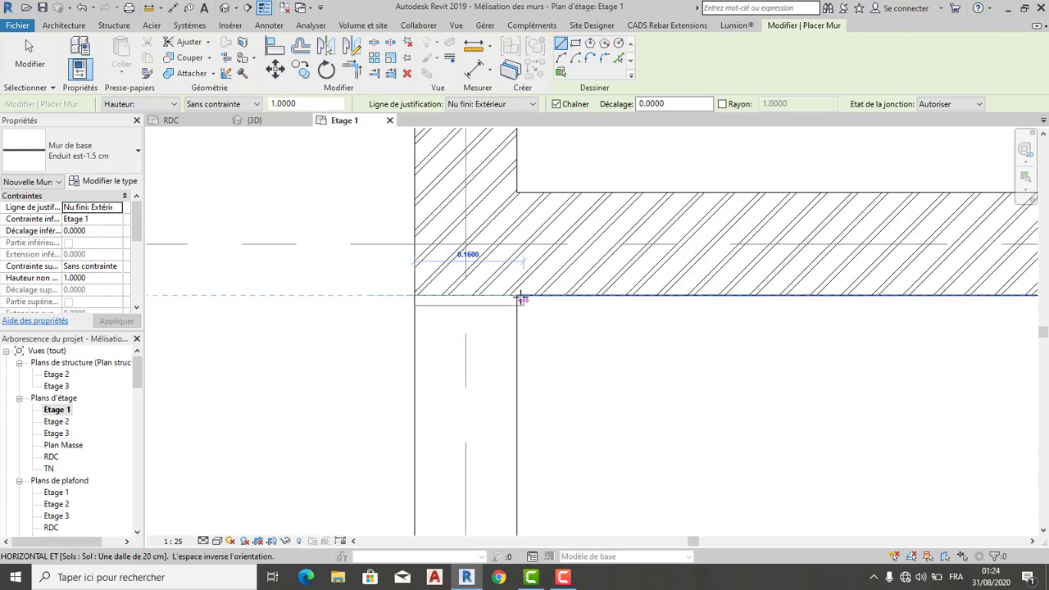
pyautogui.scroll(-2, 654, 295)
pyautogui.scroll(-2, 782, 300)
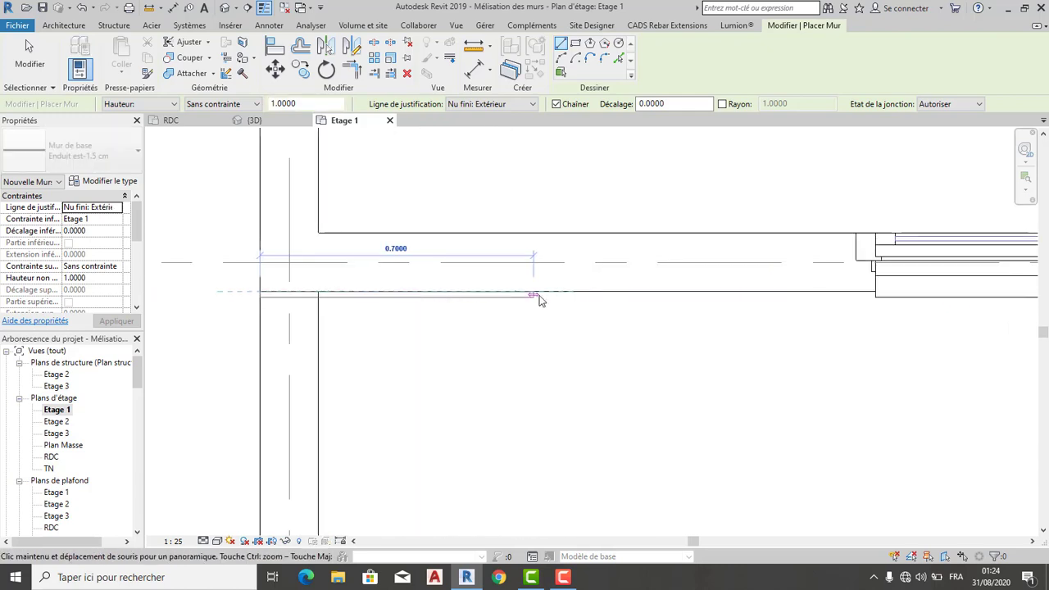
pyautogui.scroll(-1, 684, 297)
pyautogui.scroll(-2, 757, 287)
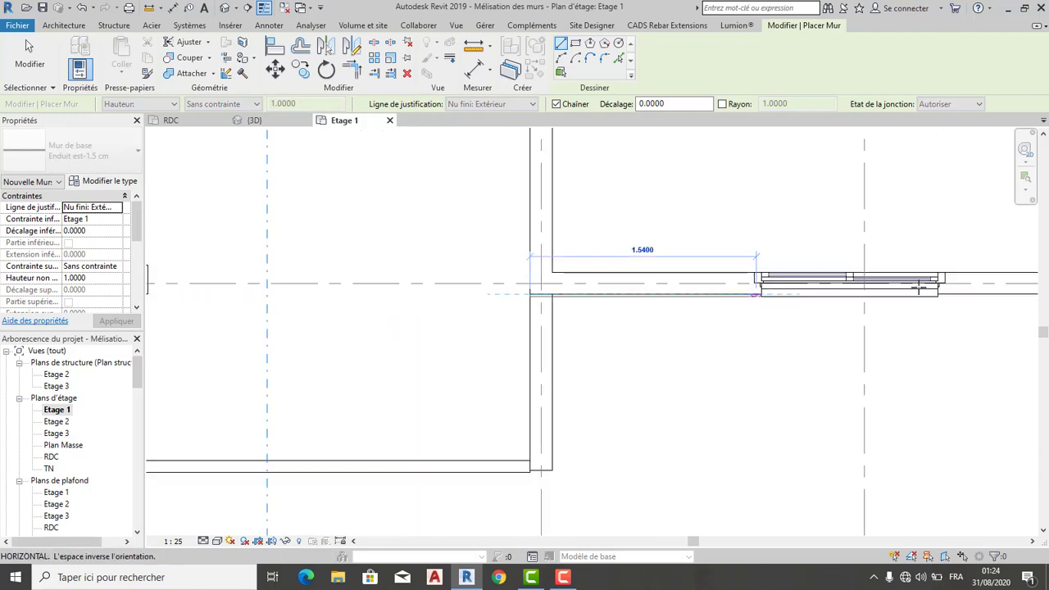
pyautogui.moveTo(849, 303); pyautogui.dragTo(368, 315, button='middle')
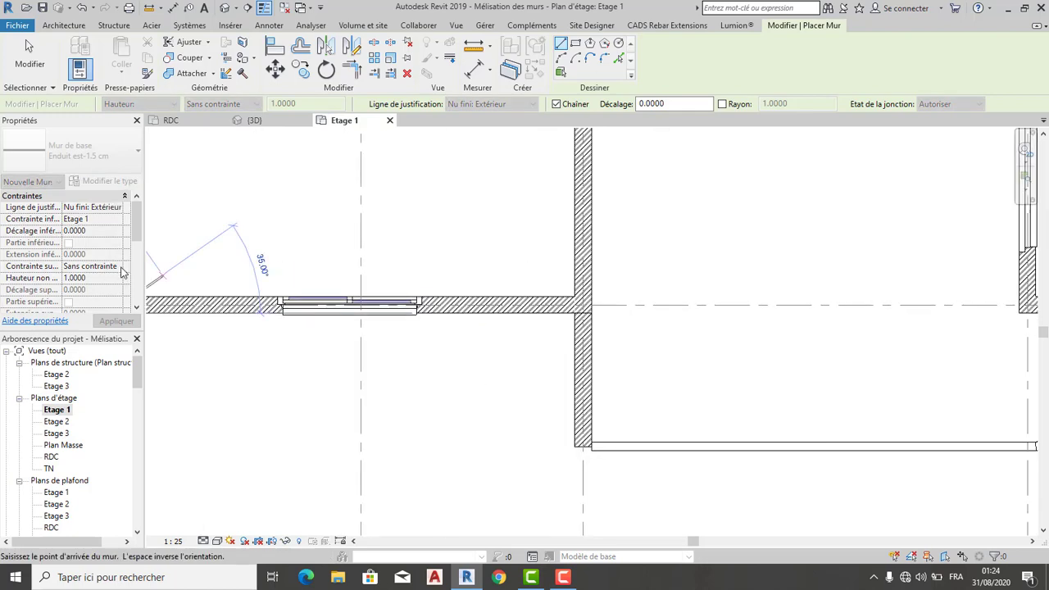
pyautogui.moveTo(483, 369); pyautogui.dragTo(780, 353, button='middle')
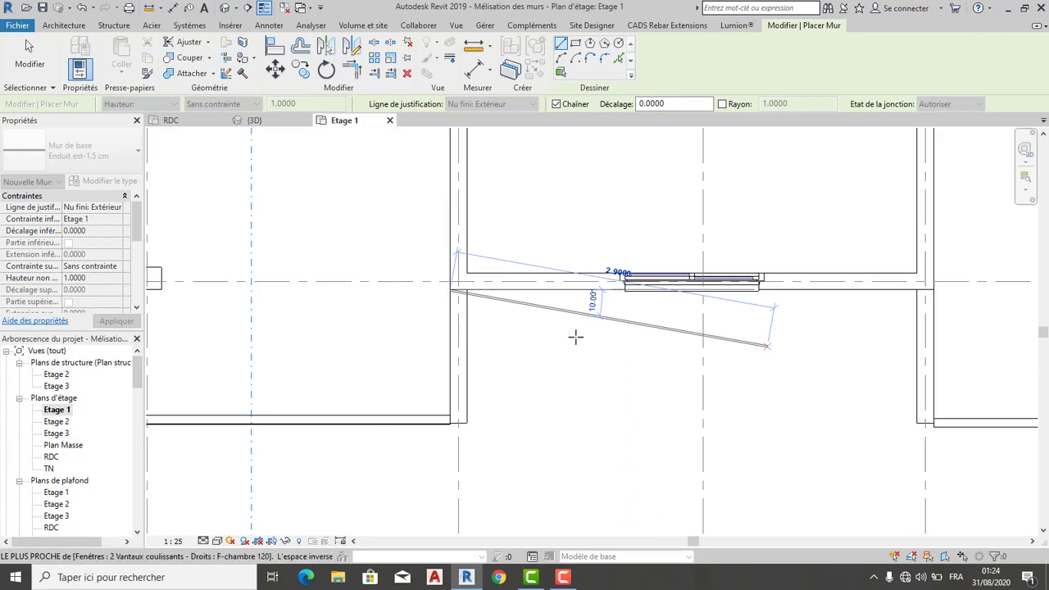
pyautogui.press('Escape')
pyautogui.press('Escape')
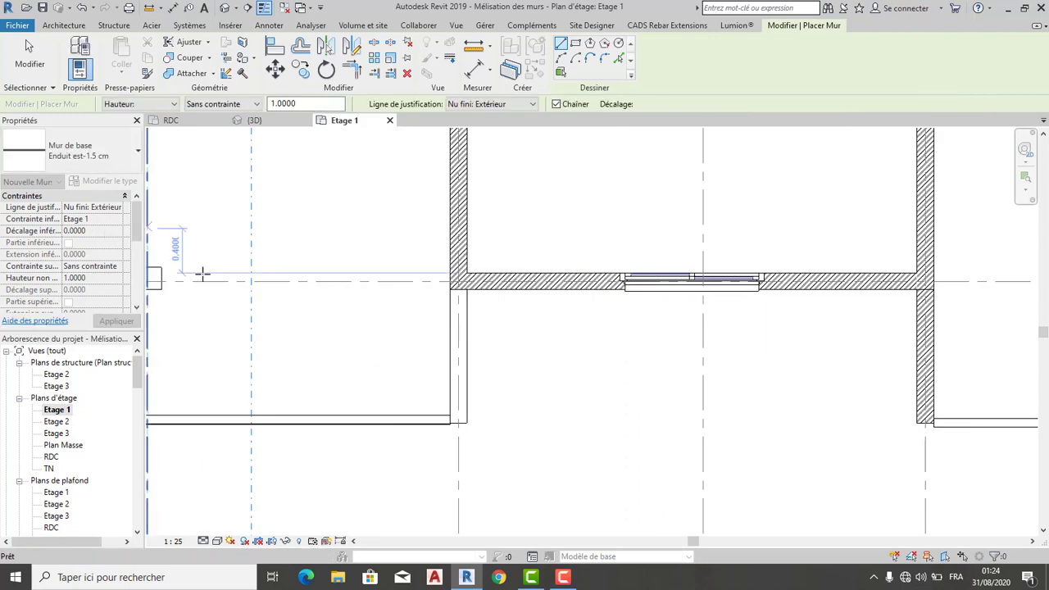
# Constrain the render wall's top to level Etage 2 with a 0.2 top offset.
pyautogui.click(123, 268)
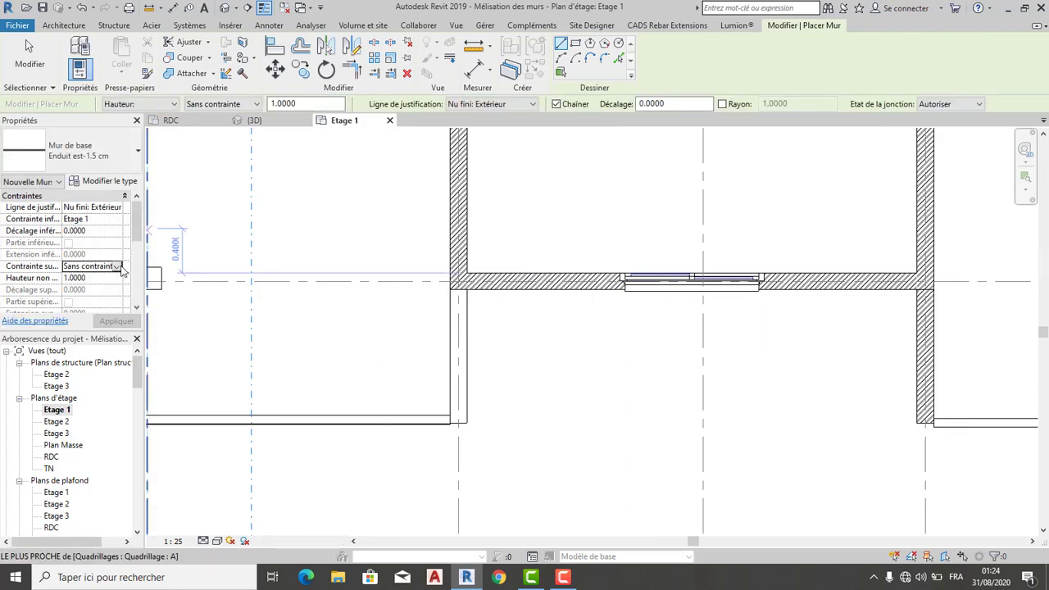
pyautogui.click(117, 267)
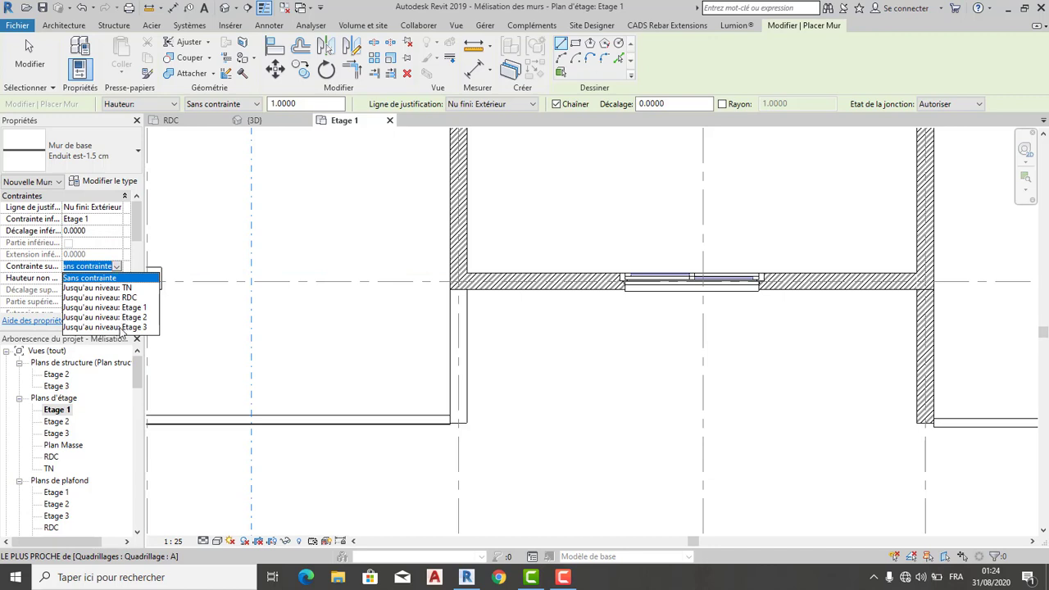
pyautogui.click(120, 318)
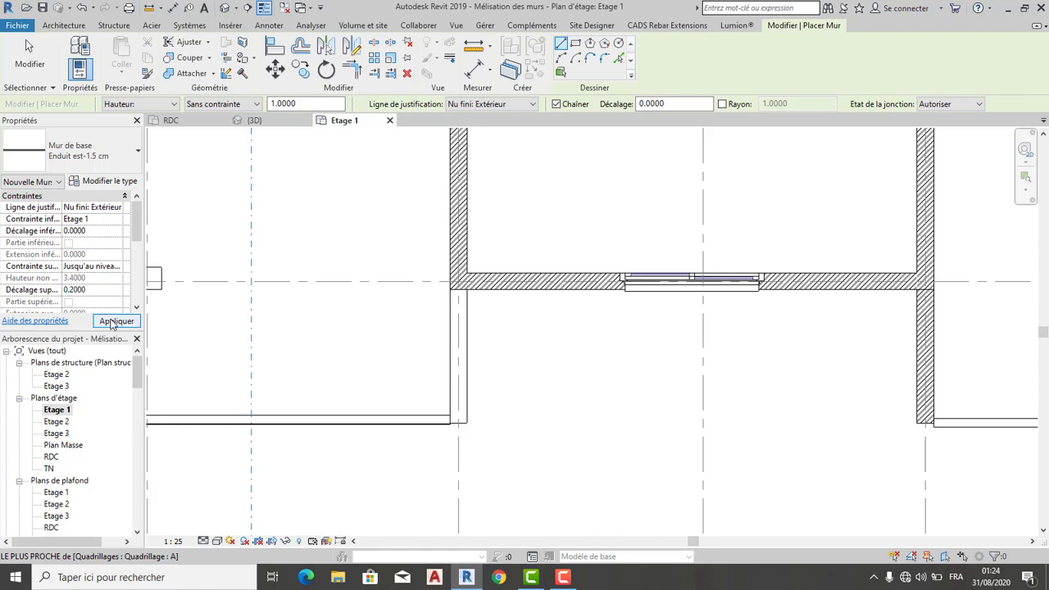
pyautogui.click(112, 323)
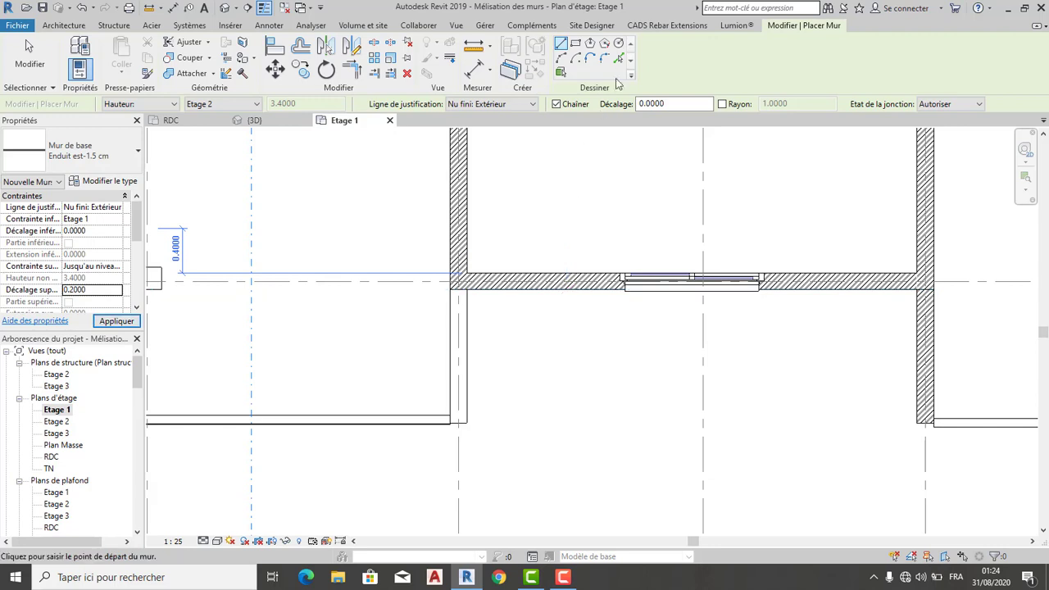
pyautogui.click(619, 58)
# Draw a straight render wall along the Etage 1 facade from its end to the far corner.
pyautogui.scroll(1, 549, 300)
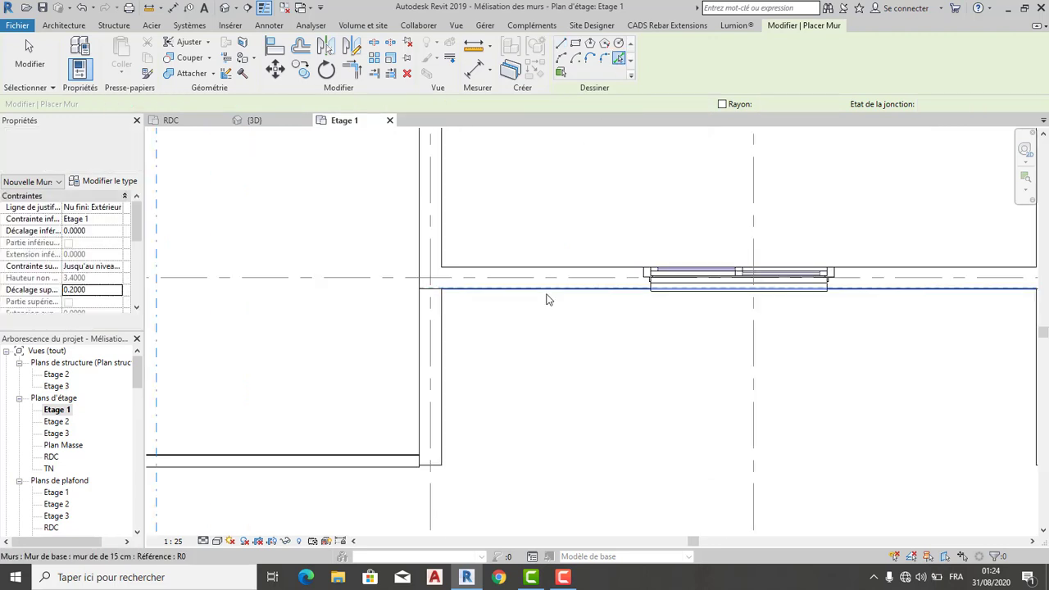
pyautogui.scroll(3, 550, 300)
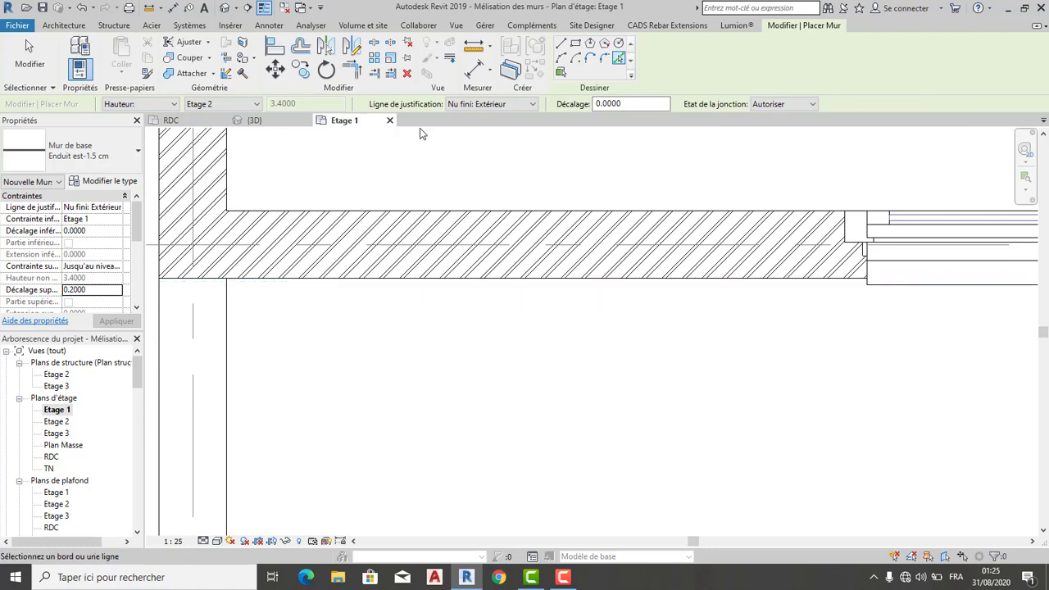
pyautogui.scroll(-1, 368, 300)
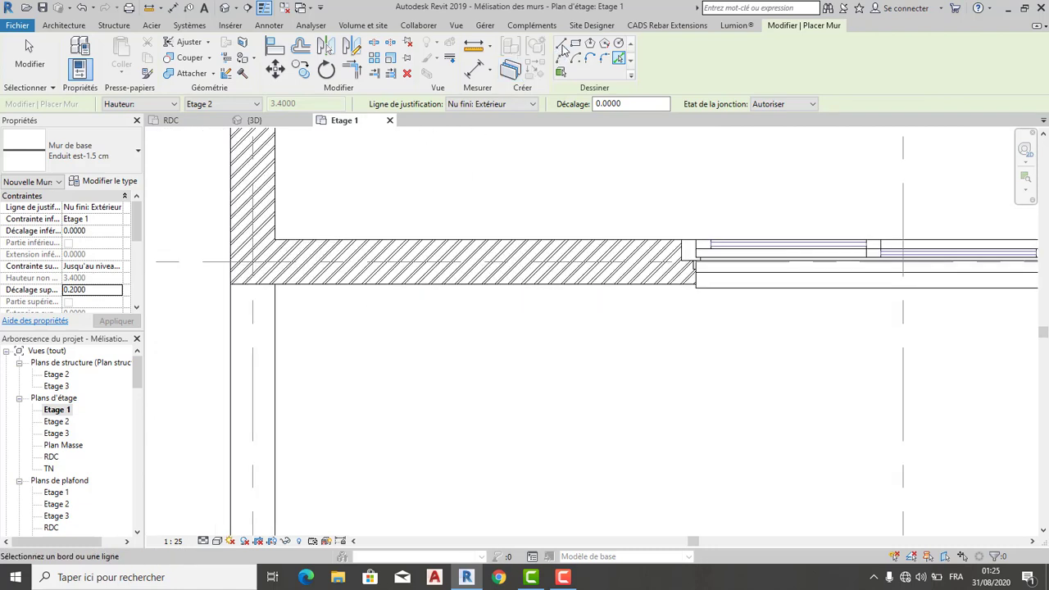
pyautogui.click(562, 46)
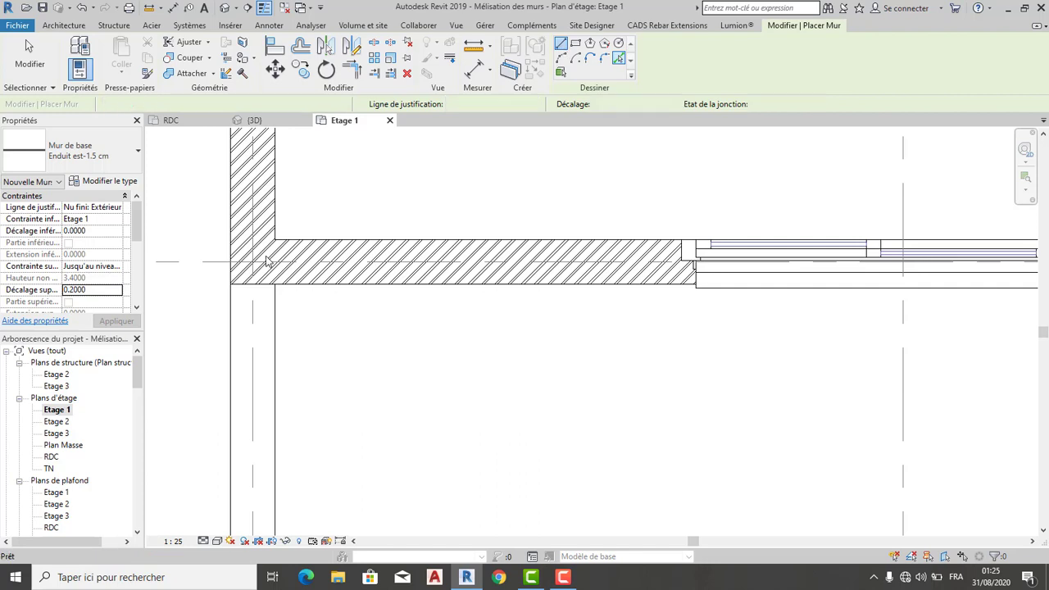
pyautogui.click(230, 284)
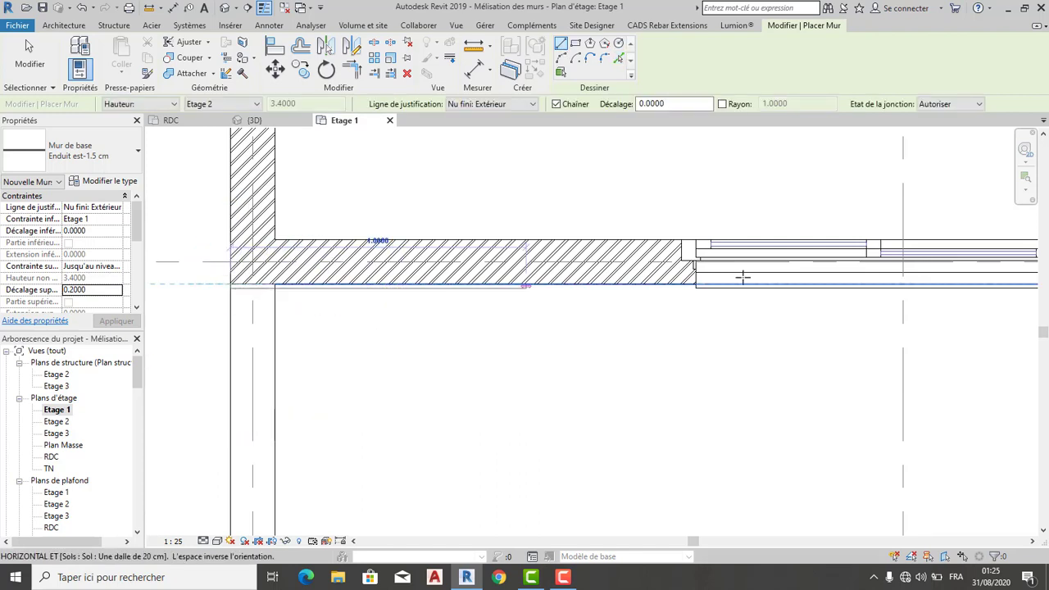
pyautogui.moveTo(857, 290)
pyautogui.mouseDown(button='middle')
pyautogui.moveTo(297, 304)
pyautogui.moveTo(785, 309)
pyautogui.mouseUp(button='middle')
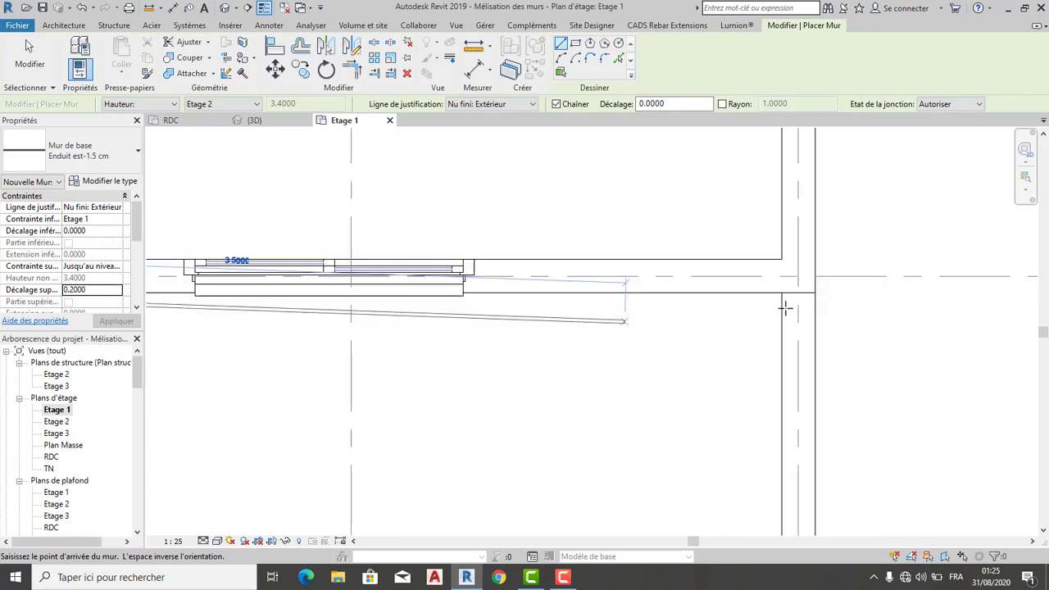
pyautogui.scroll(2, 800, 292)
pyautogui.scroll(2, 831, 285)
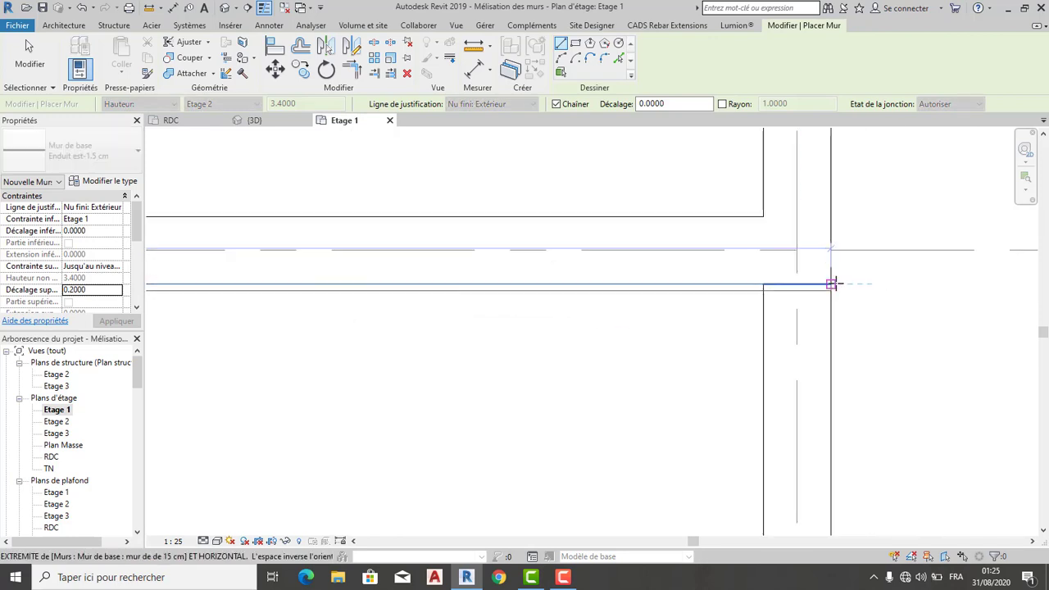
pyautogui.click(831, 284)
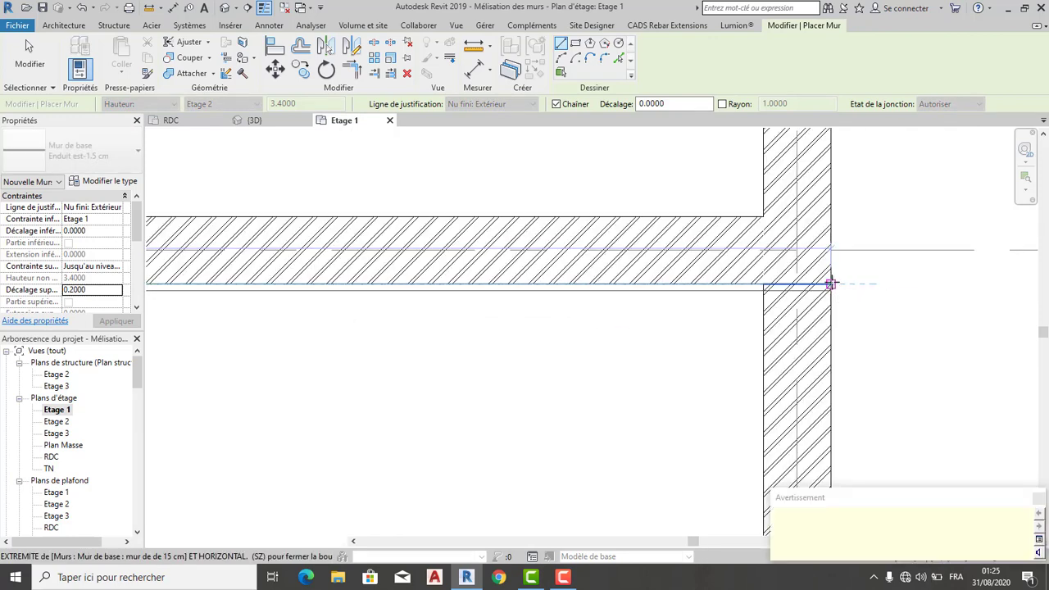
pyautogui.click(1038, 500)
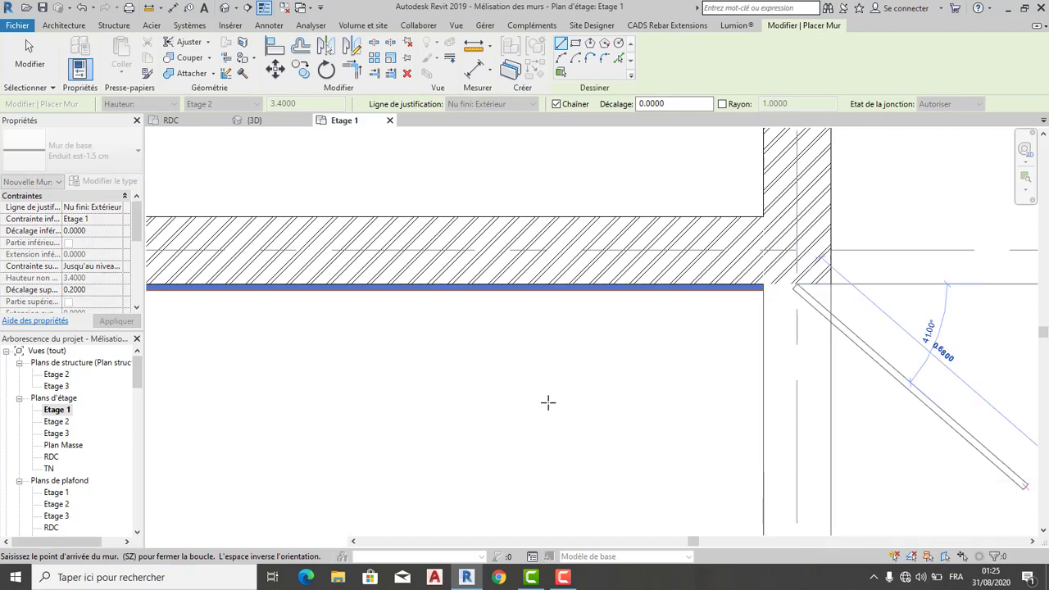
pyautogui.scroll(-1, 509, 394)
pyautogui.press('Escape')
# Switch to the 3D view of the house.
pyautogui.scroll(1, 538, 409)
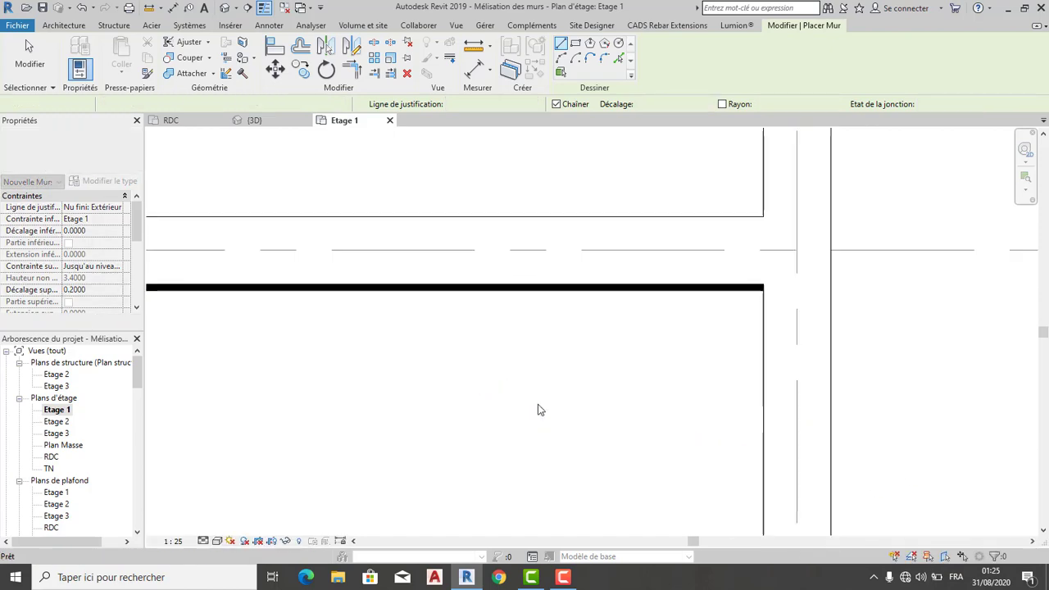
pyautogui.scroll(-4, 695, 418)
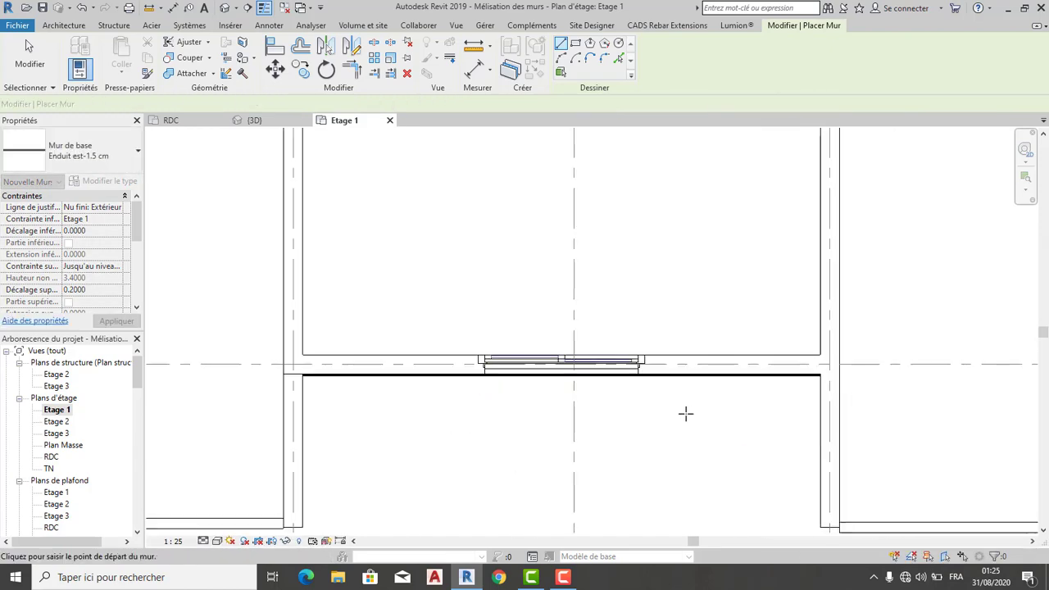
pyautogui.click(251, 120)
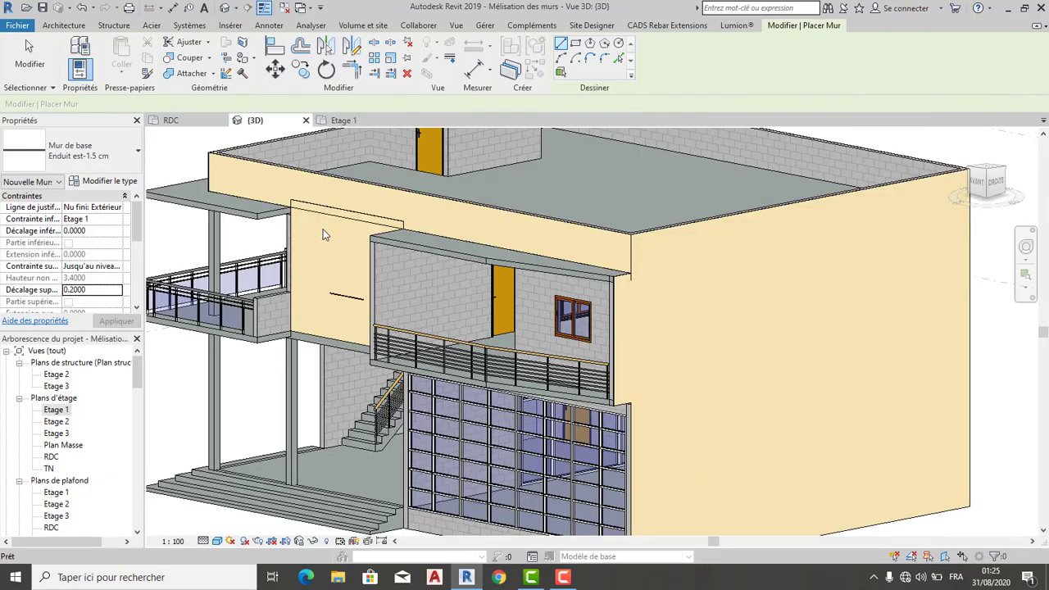
pyautogui.scroll(2, 322, 232)
pyautogui.scroll(-2, 328, 260)
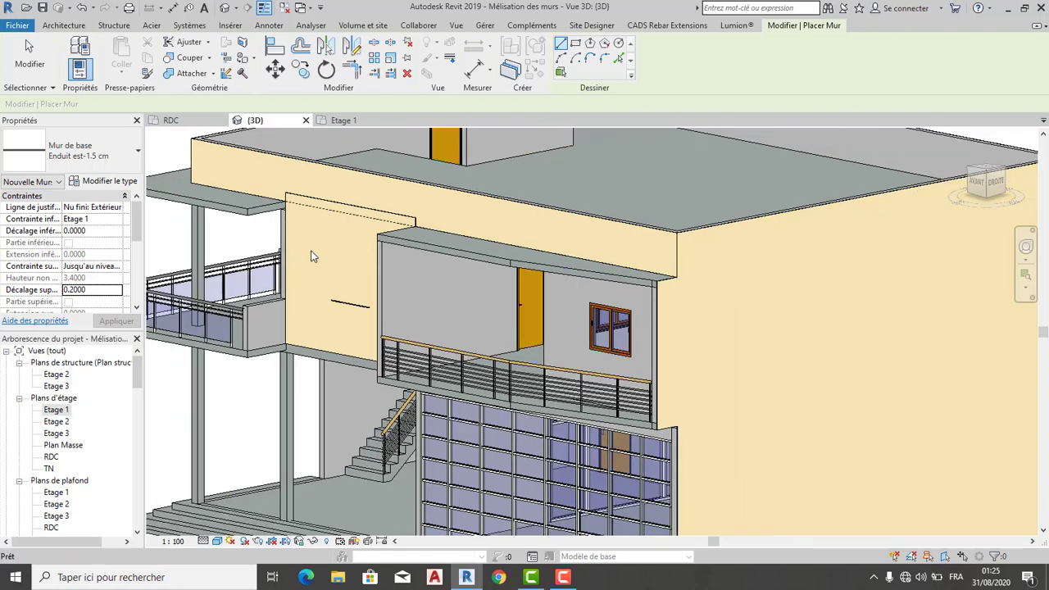
pyautogui.press('Escape')
# Set the render wall's top offset to 0, giving a 3.2000 height.
pyautogui.click(307, 250)
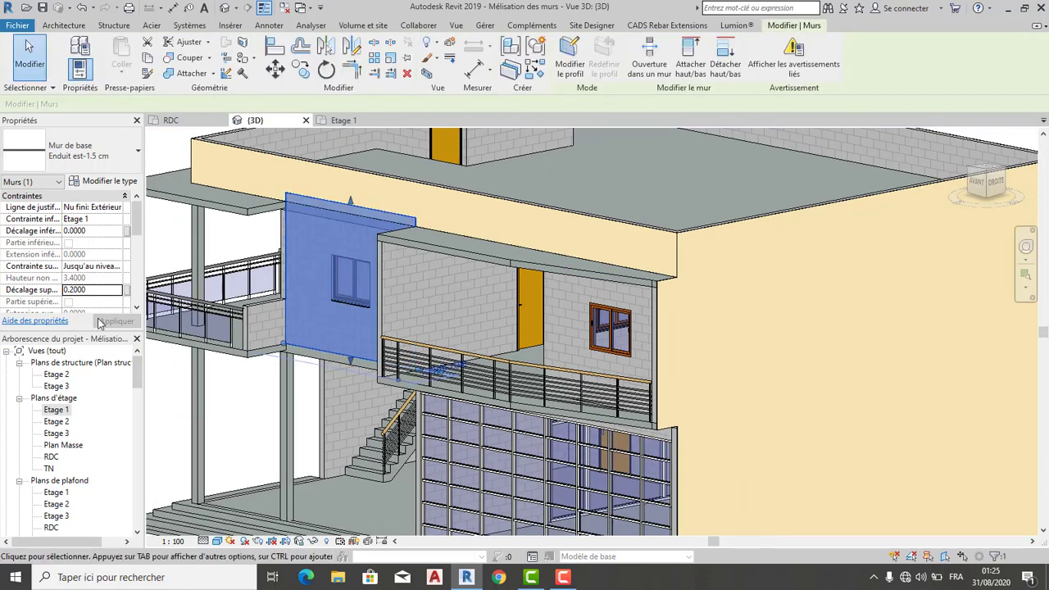
pyautogui.write('0')
pyautogui.press('Return')
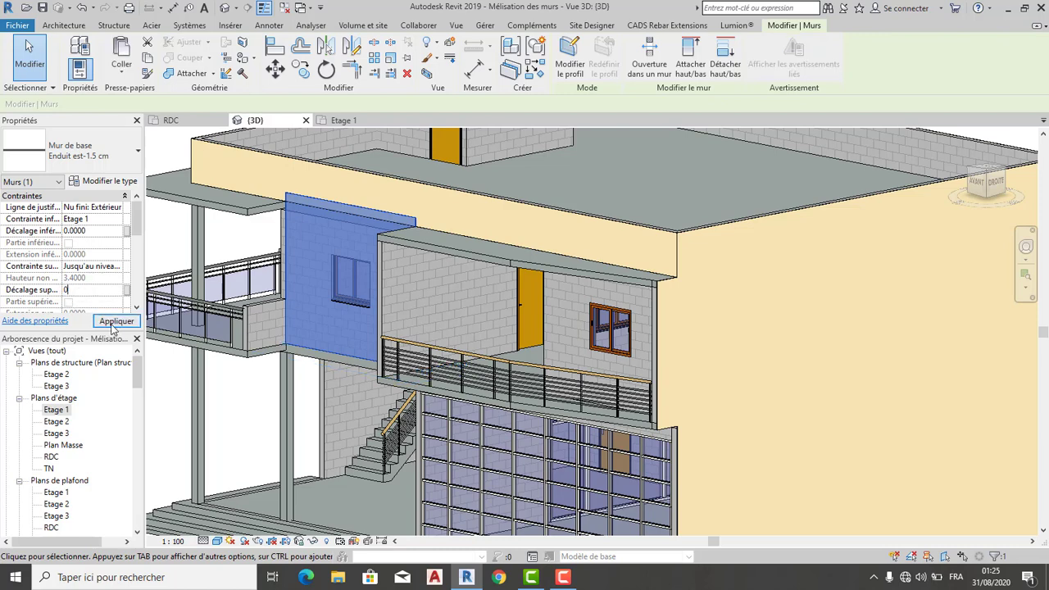
pyautogui.click(112, 323)
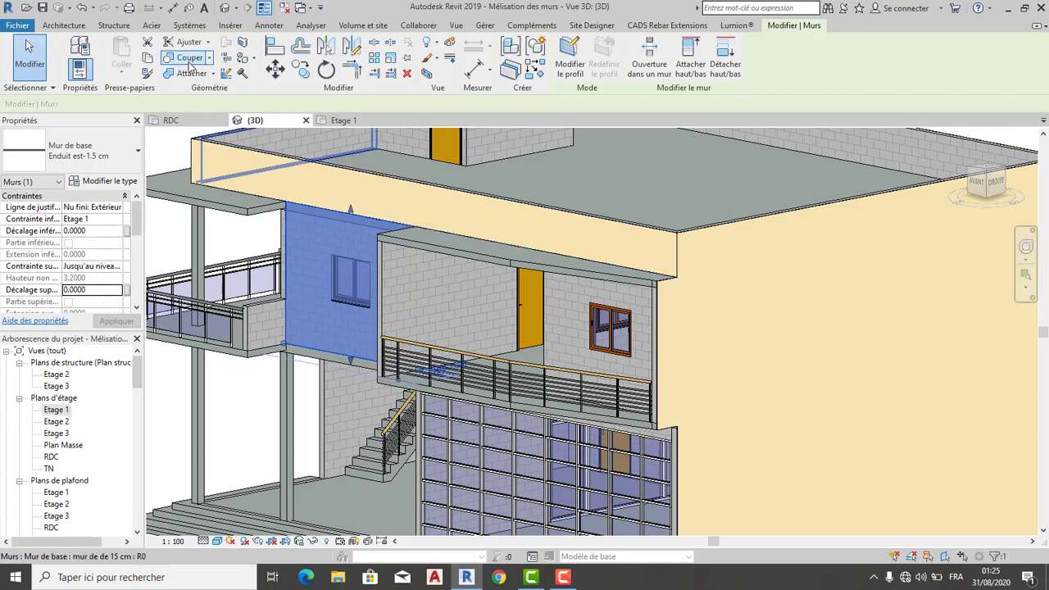
pyautogui.press('Escape')
# Select the upper beige facade wall and try Join Geometry (JG), then cancel.
pyautogui.scroll(3, 340, 217)
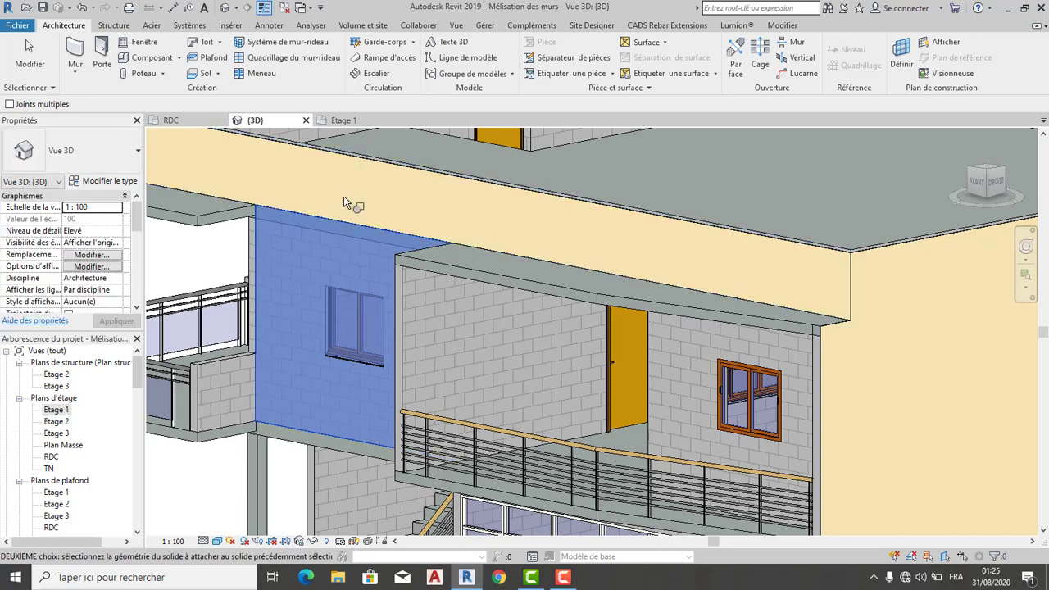
pyautogui.click(326, 236)
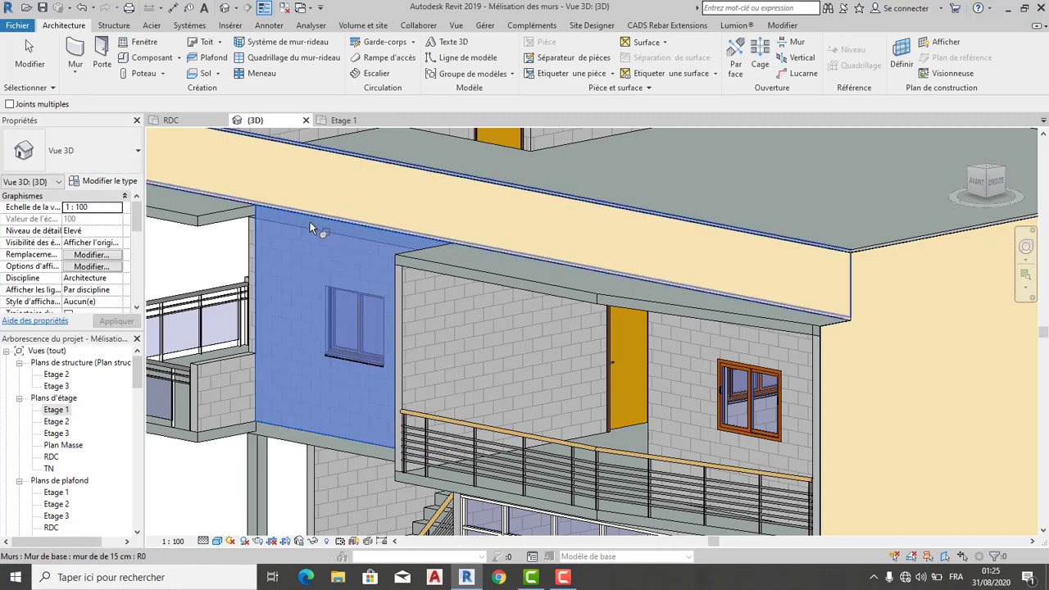
pyautogui.scroll(3, 328, 270)
pyautogui.scroll(-3, 323, 301)
pyautogui.scroll(-2, 331, 323)
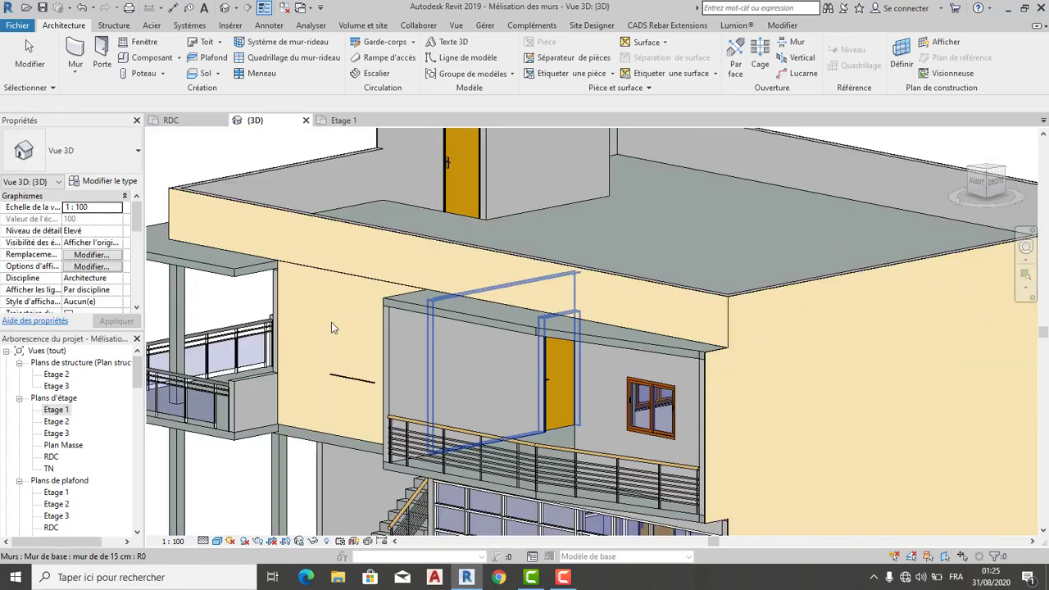
pyautogui.moveTo(423, 320); pyautogui.dragTo(439, 320, button='middle')
pyautogui.scroll(2, 416, 266)
pyautogui.scroll(2, 424, 208)
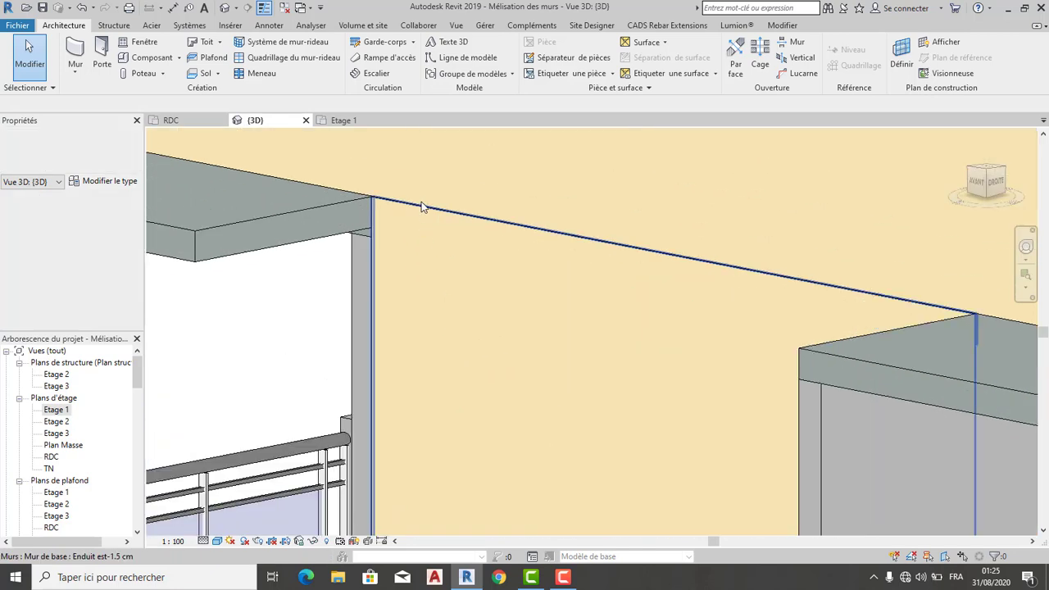
pyautogui.click(421, 187)
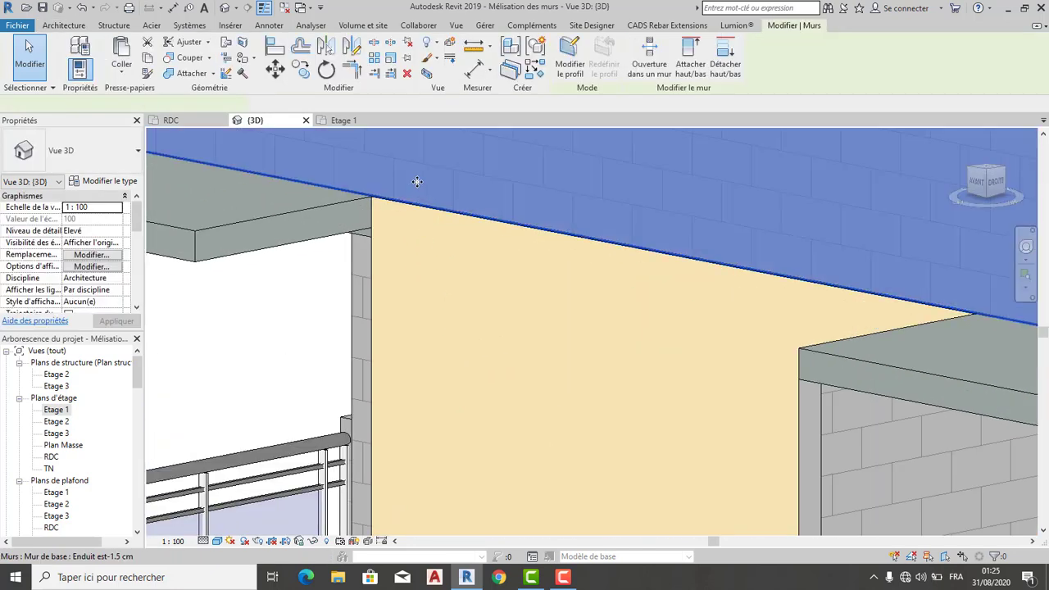
pyautogui.press('j')
pyautogui.press('g')
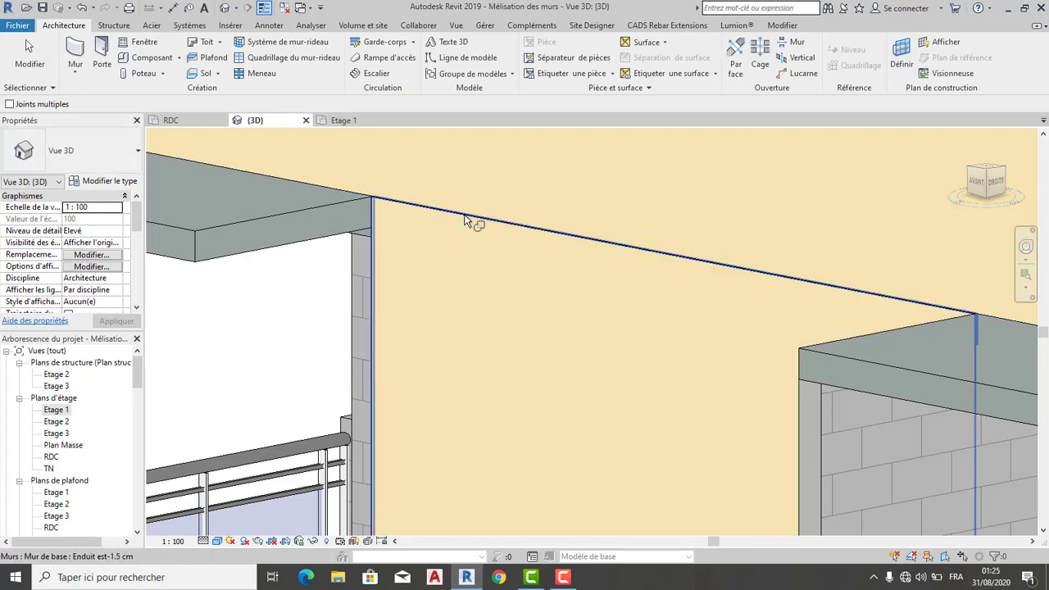
pyautogui.scroll(-2, 451, 246)
pyautogui.press('Escape')
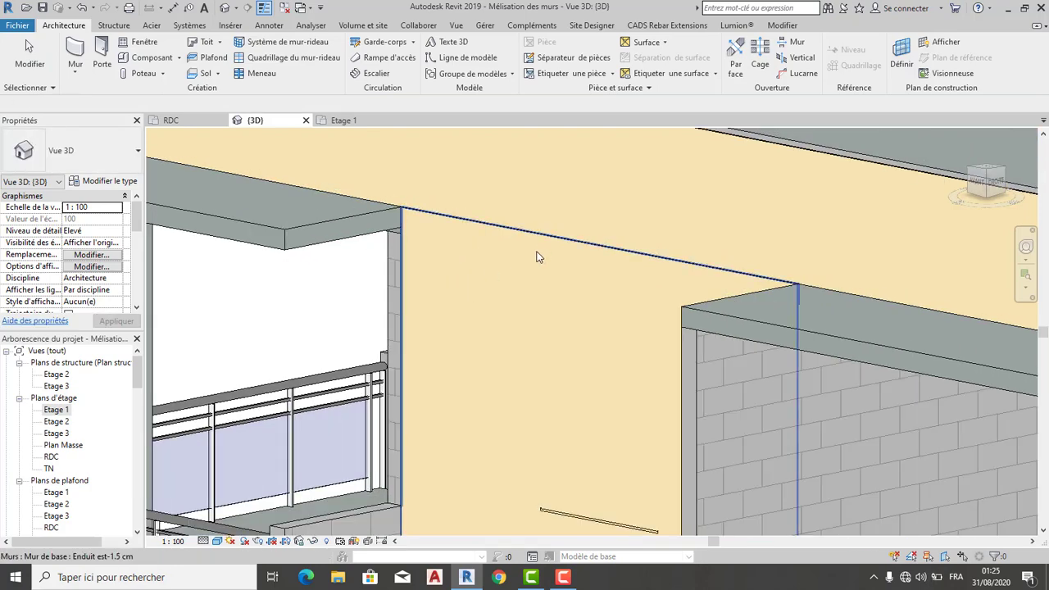
# Drag the render wall's top edge up to the beam, reaching 3.3701 height.
pyautogui.click(537, 257)
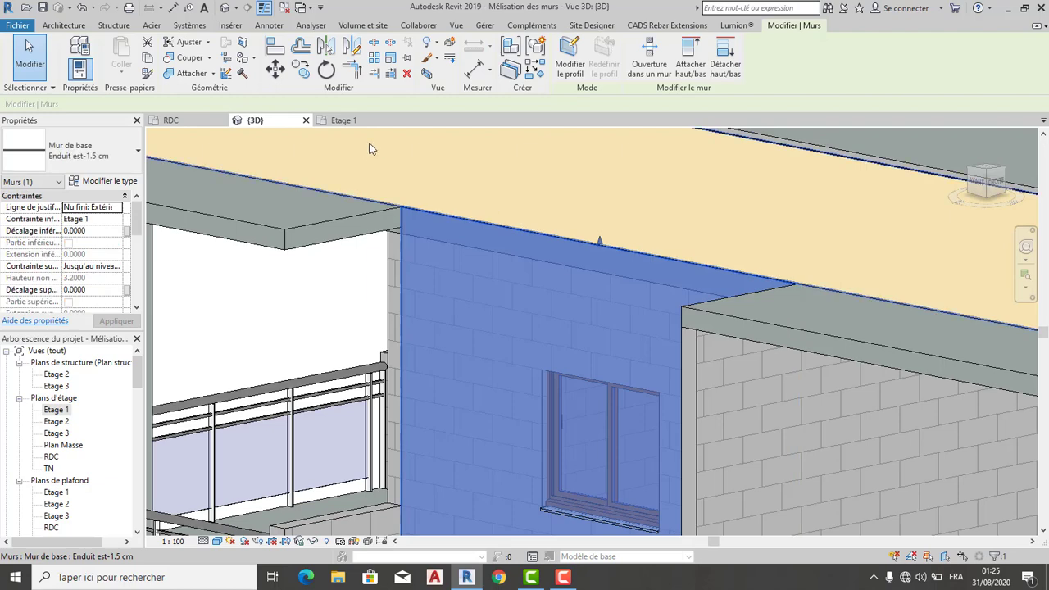
pyautogui.moveTo(594, 230); pyautogui.dragTo(599, 223)
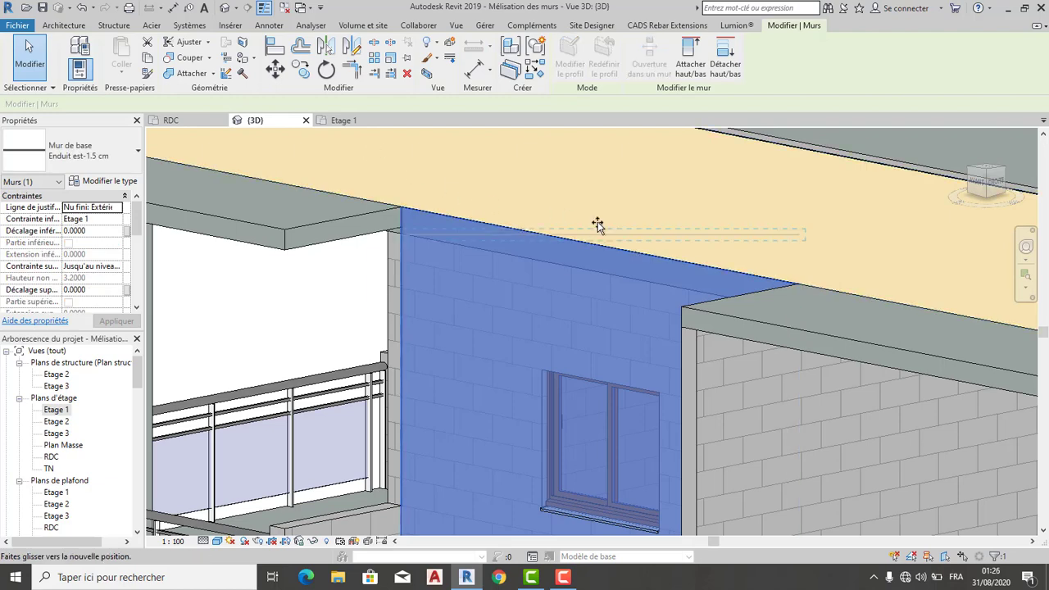
pyautogui.press('Escape')
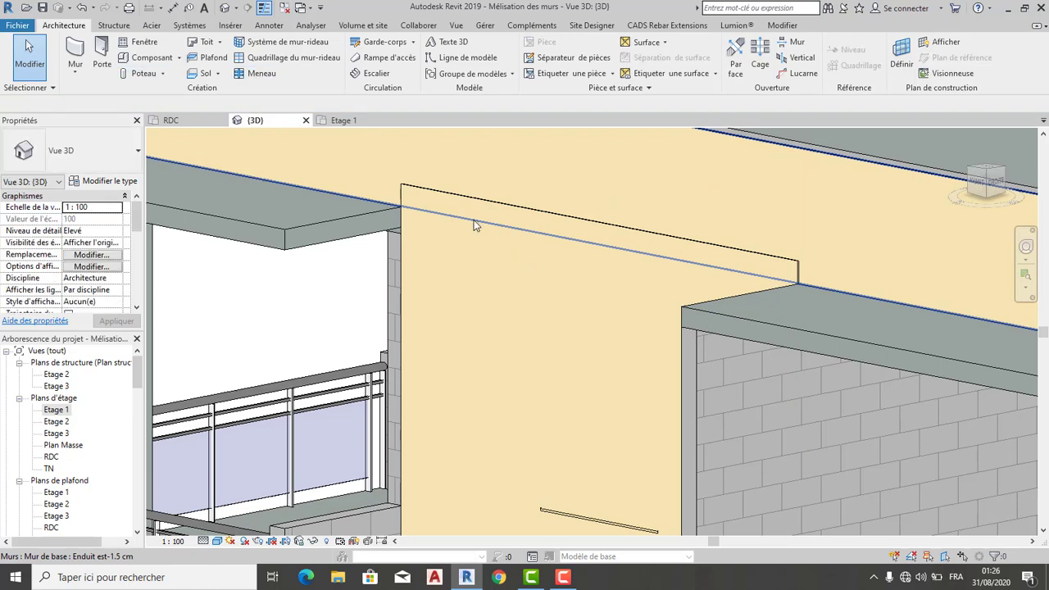
pyautogui.click(491, 246)
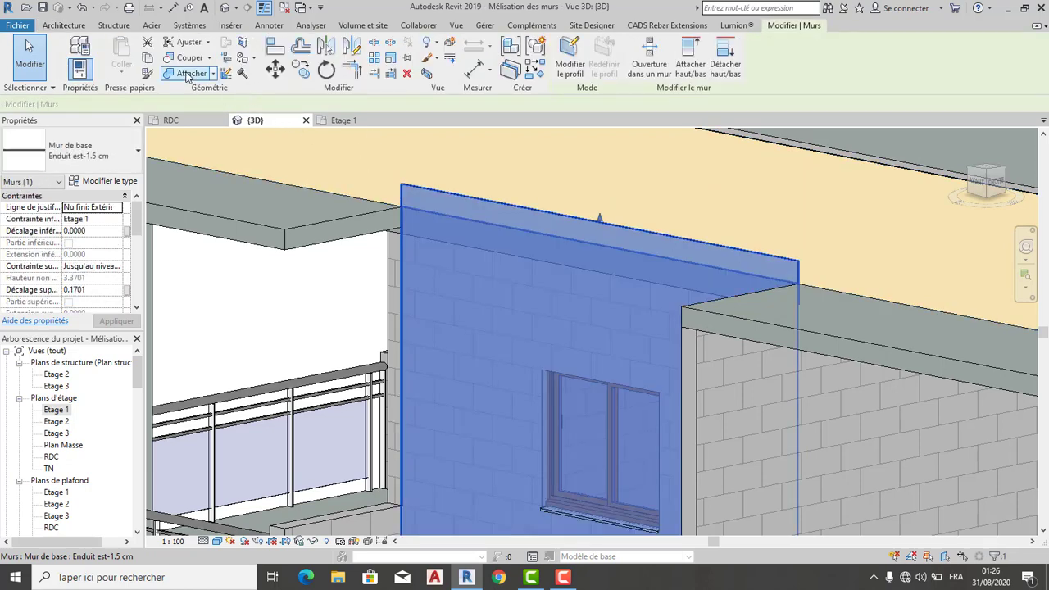
pyautogui.press('Escape')
# Join the render wall's geometry with the brick wall behind it using JG.
pyautogui.press('j')
pyautogui.press('g')
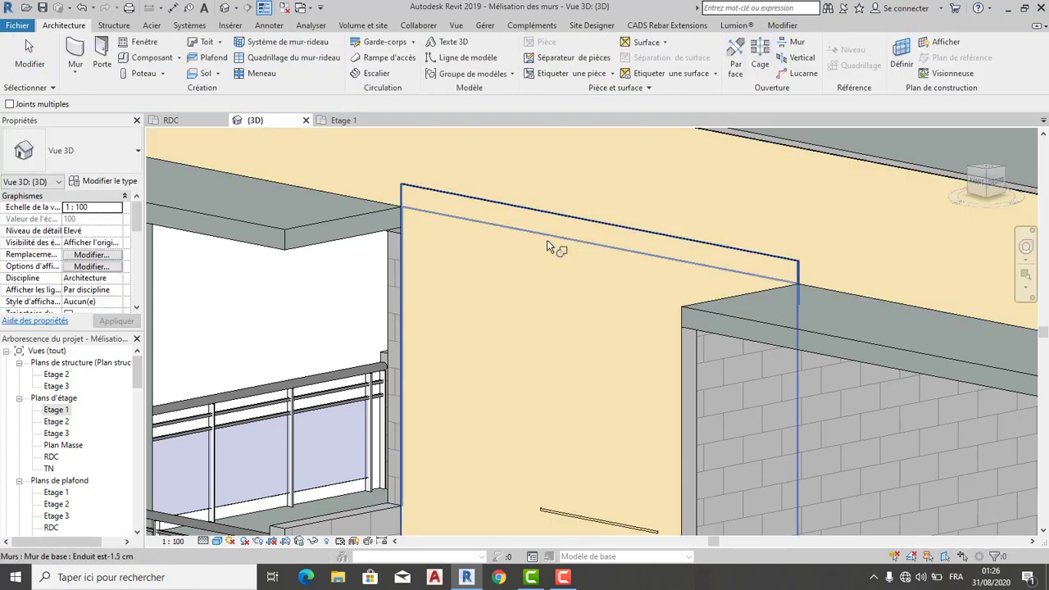
pyautogui.click(550, 211)
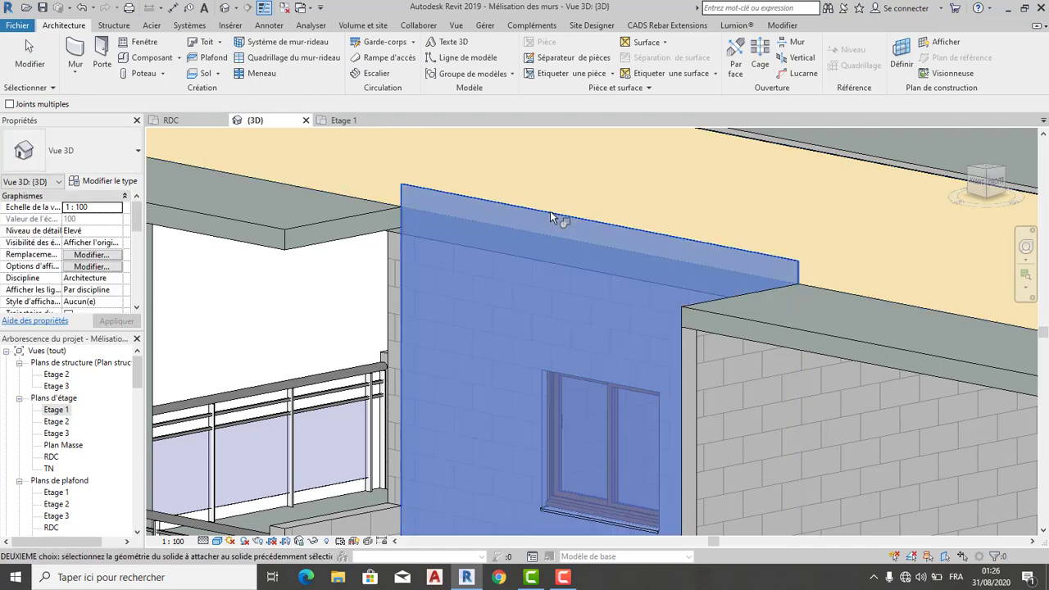
pyautogui.scroll(-5, 544, 237)
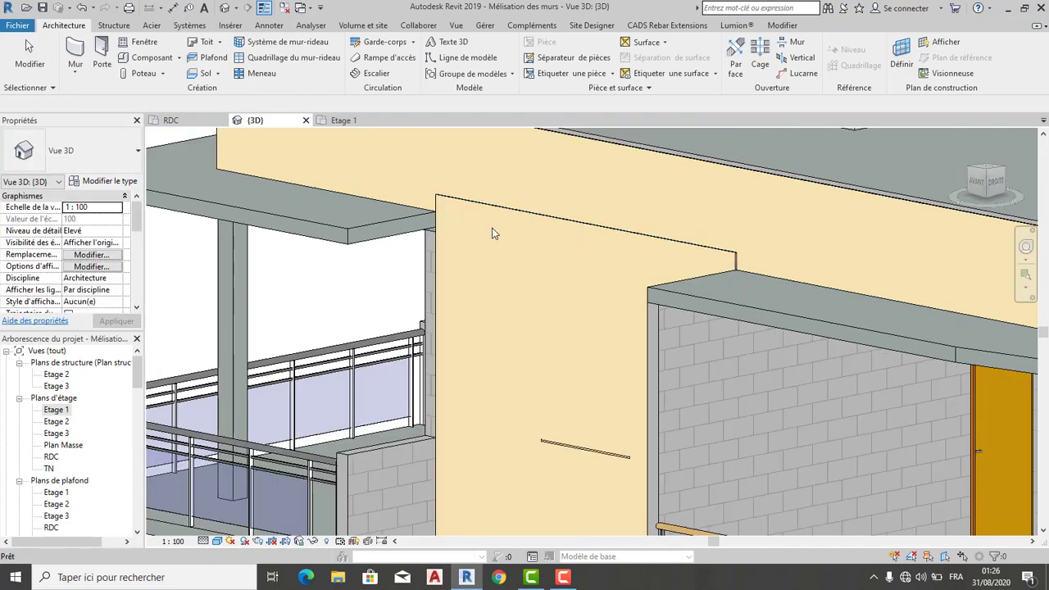
pyautogui.press('Escape')
pyautogui.scroll(4, 562, 336)
pyautogui.moveTo(562, 337); pyautogui.dragTo(562, 289, button='middle')
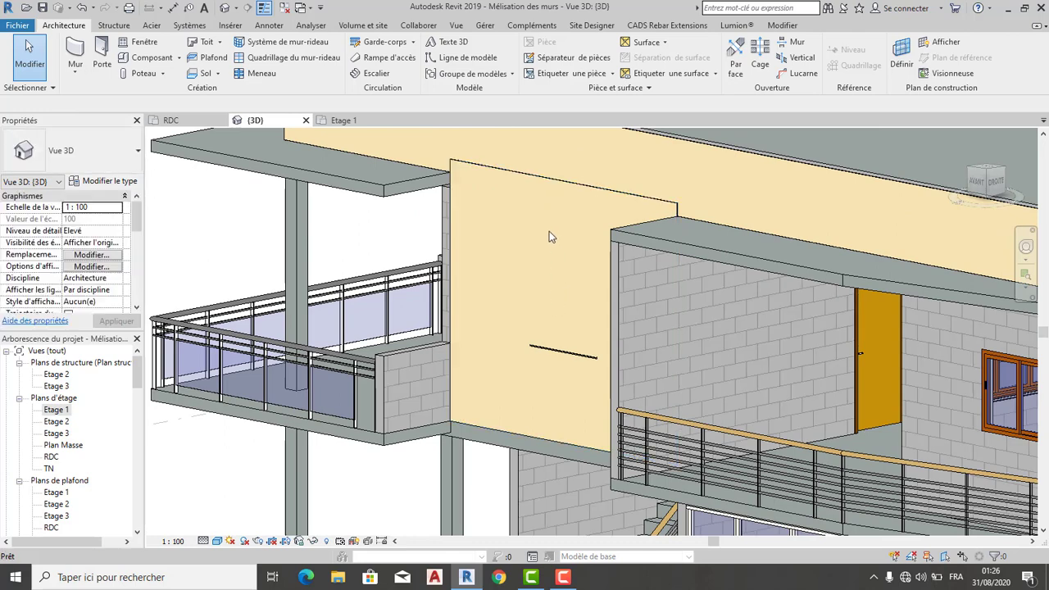
# Delete the small render wall patch covering the Etage 1 window.
pyautogui.scroll(-1, 534, 245)
pyautogui.scroll(-1, 525, 271)
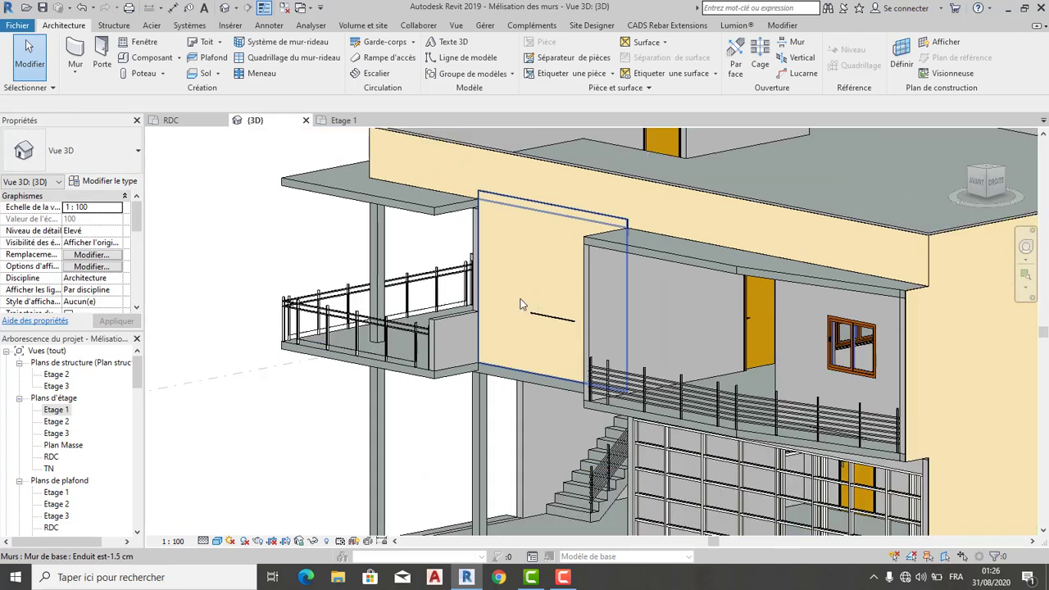
pyautogui.scroll(1, 510, 237)
pyautogui.scroll(1, 508, 246)
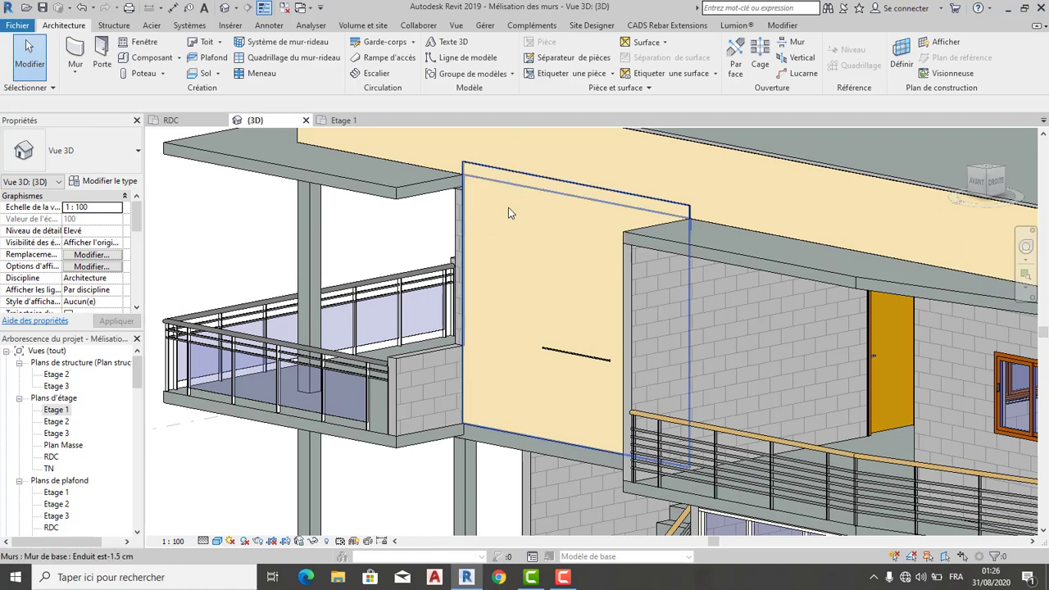
pyautogui.click(534, 424)
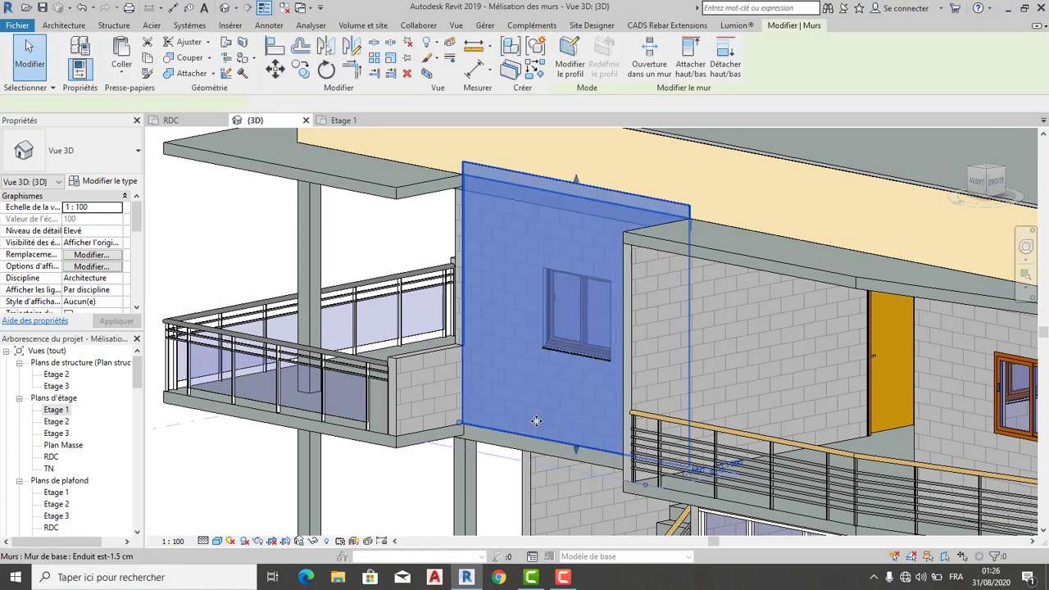
pyautogui.press('Delete')
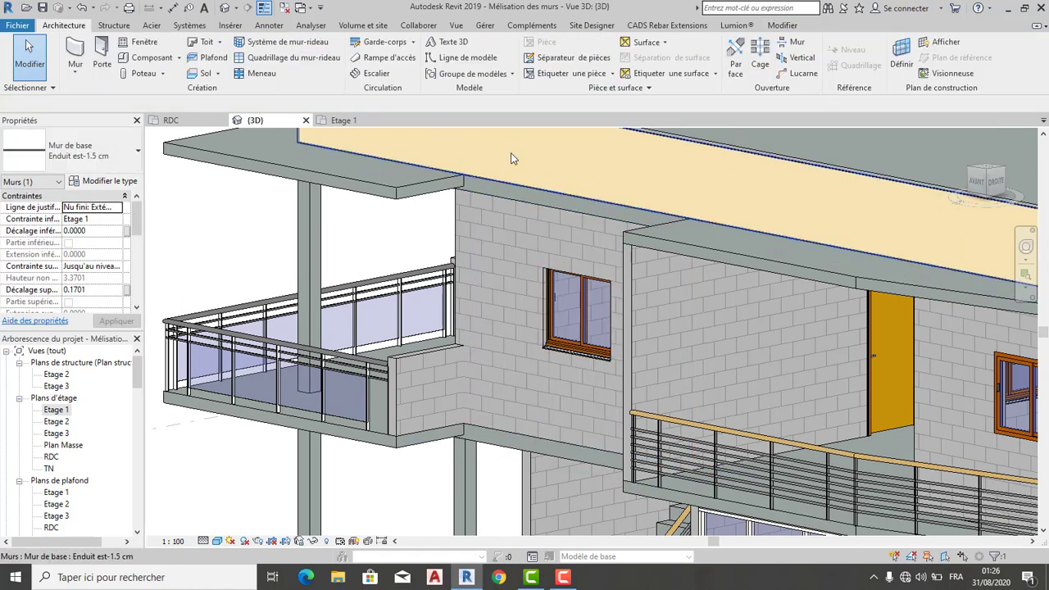
# Select the long upper render wall and view the building from the front.
pyautogui.click(508, 155)
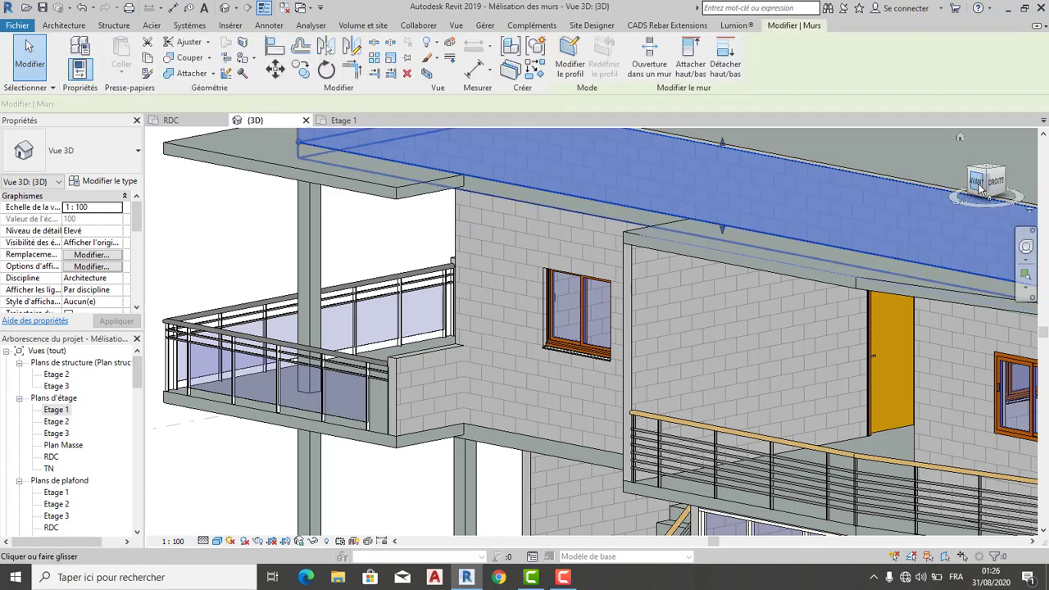
pyautogui.keyDown('shift'); pyautogui.moveTo(730, 242); pyautogui.dragTo(695, 304, button='middle'); pyautogui.keyUp('shift')
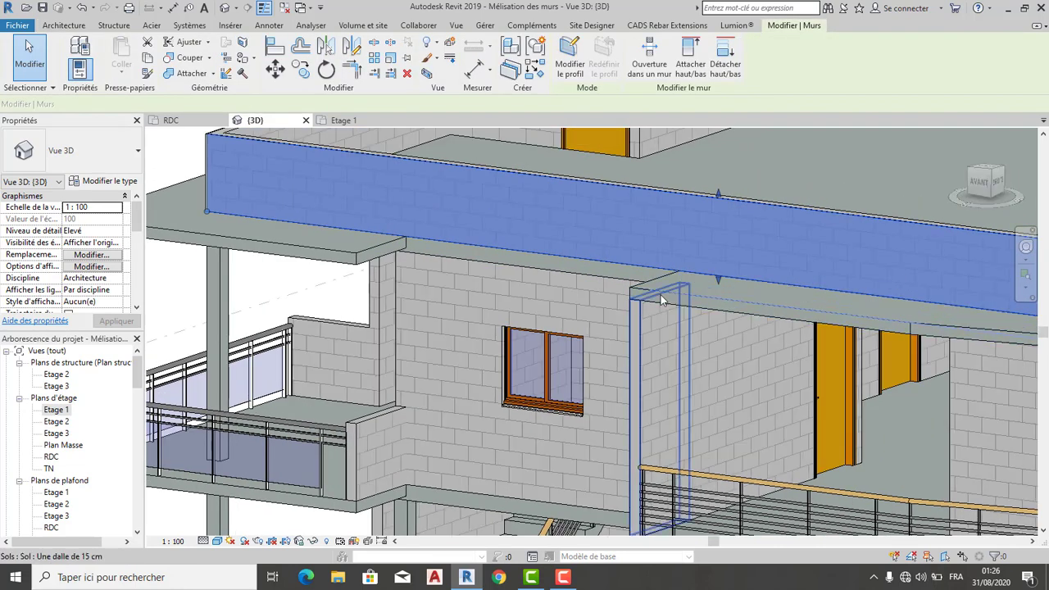
pyautogui.click(982, 189)
pyautogui.click(982, 188)
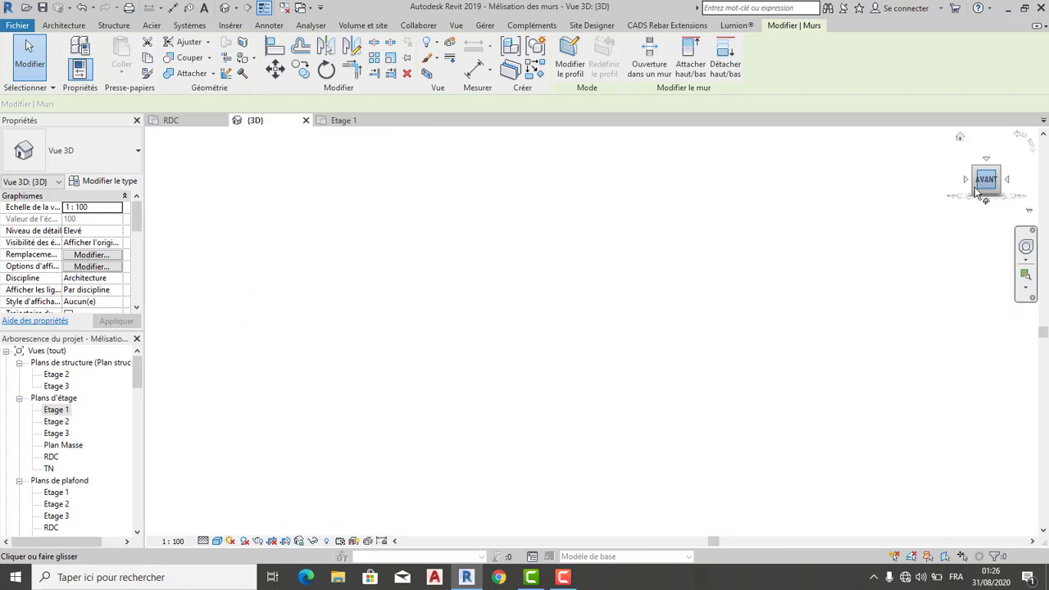
# Add profile lines from the stairwell edge and the window bay's right edge.
pyautogui.scroll(4, 578, 393)
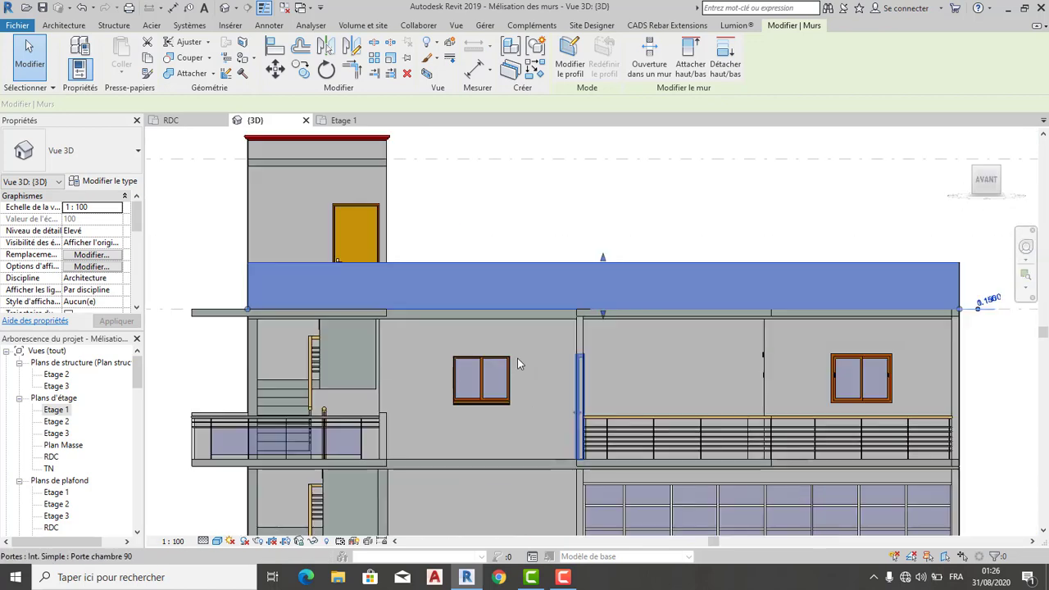
pyautogui.scroll(1, 517, 358)
pyautogui.scroll(2, 618, 150)
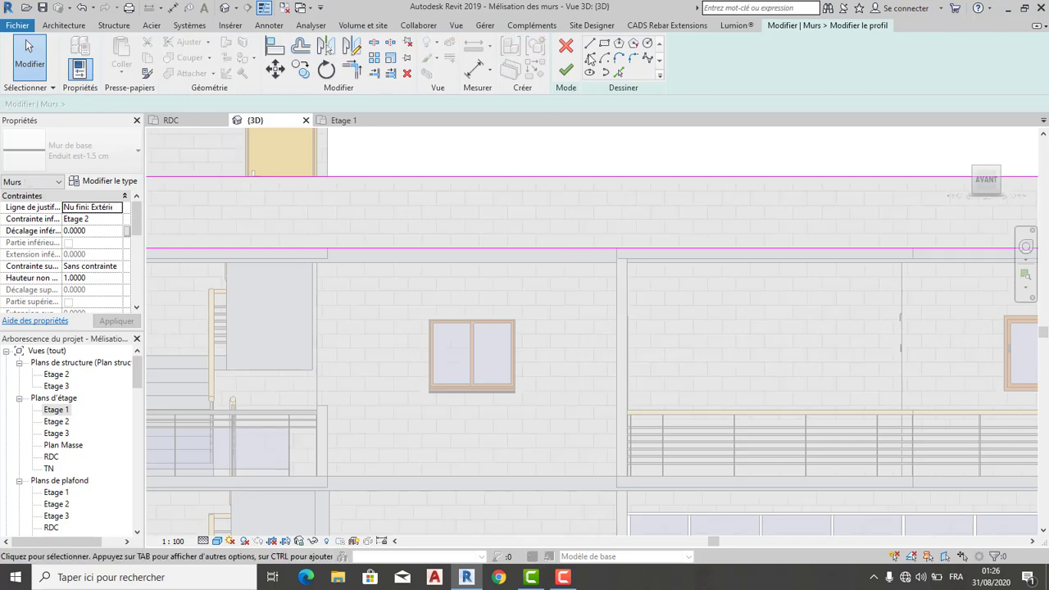
pyautogui.click(619, 73)
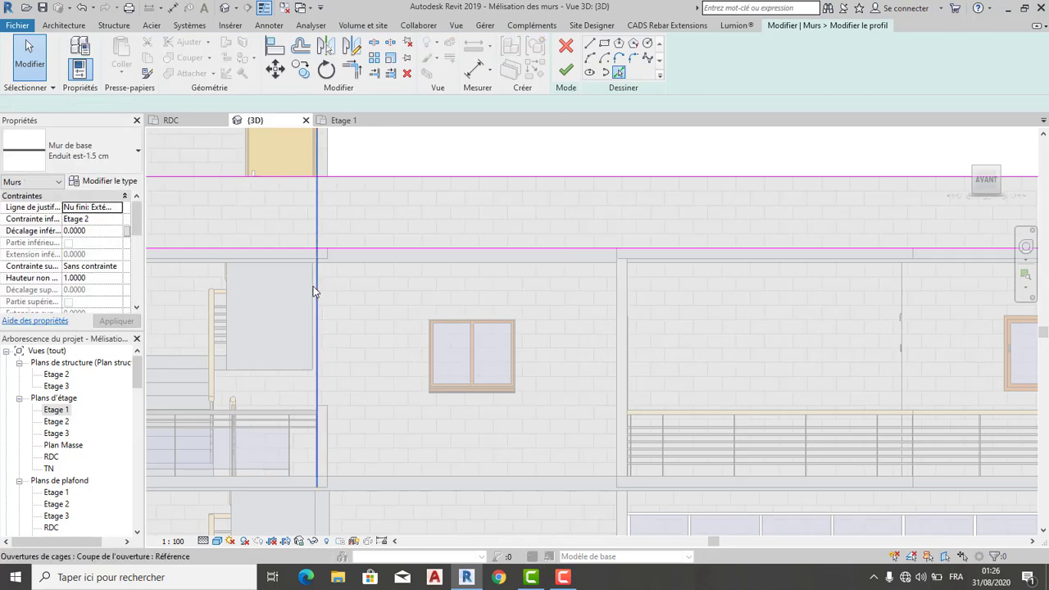
pyautogui.click(315, 290)
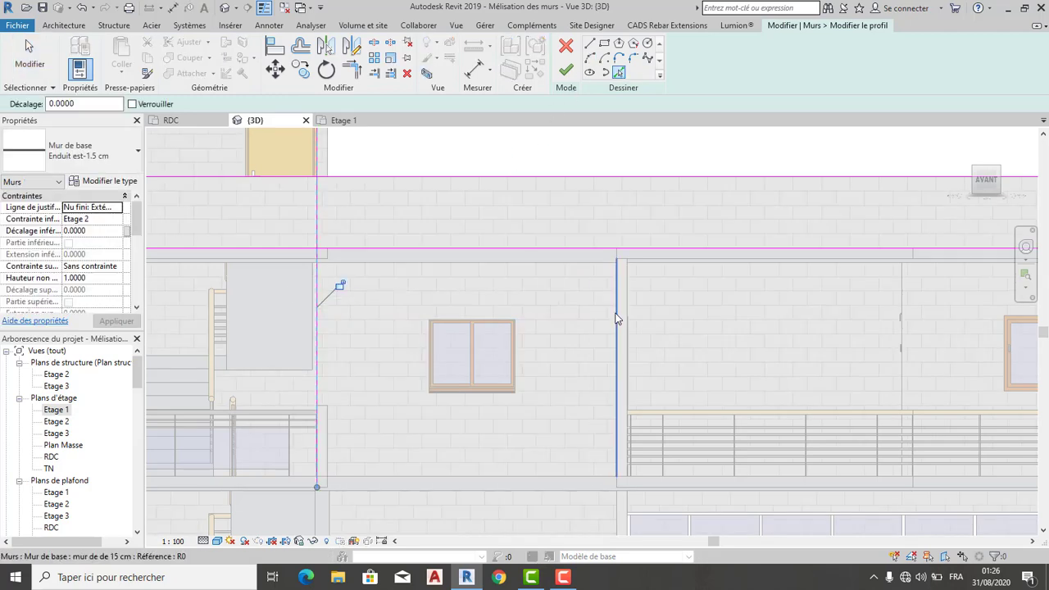
pyautogui.click(619, 319)
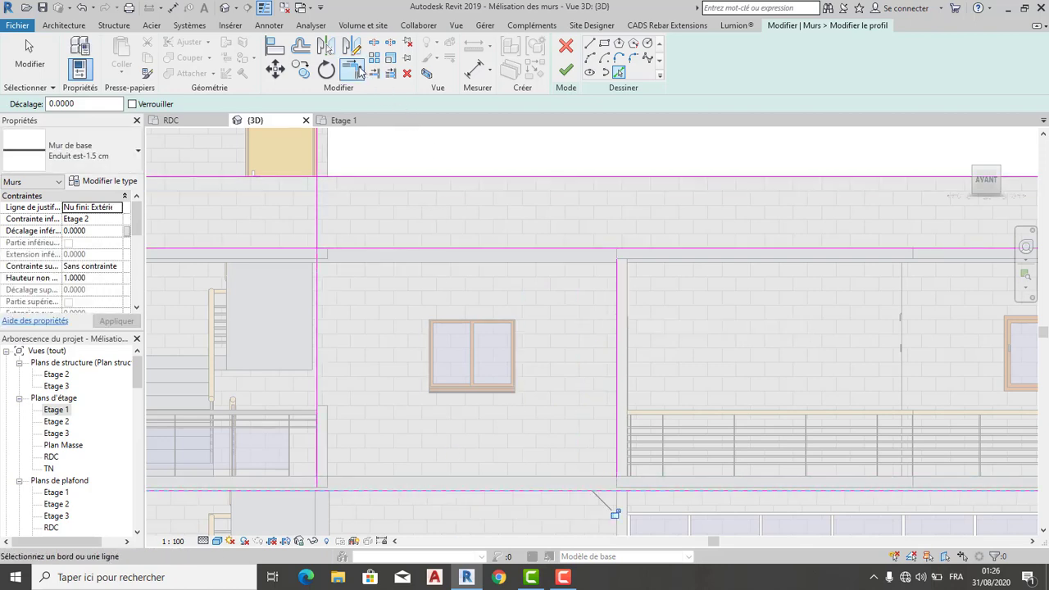
pyautogui.press('Escape')
# Trim the sketch lines into corners, add the balcony bay's top edge, and finish the profile.
pyautogui.click(358, 497)
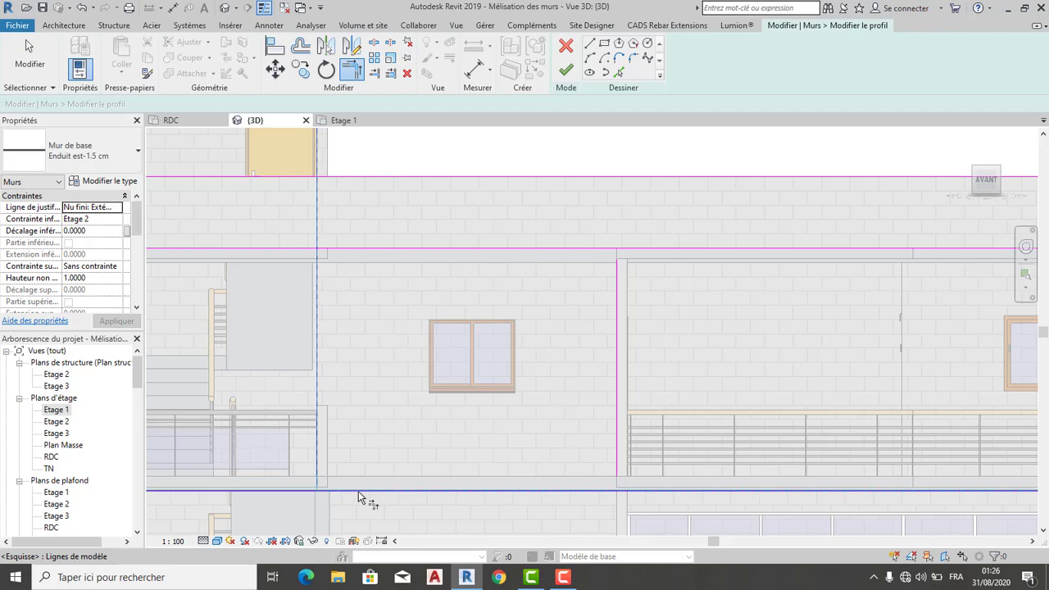
pyautogui.click(619, 353)
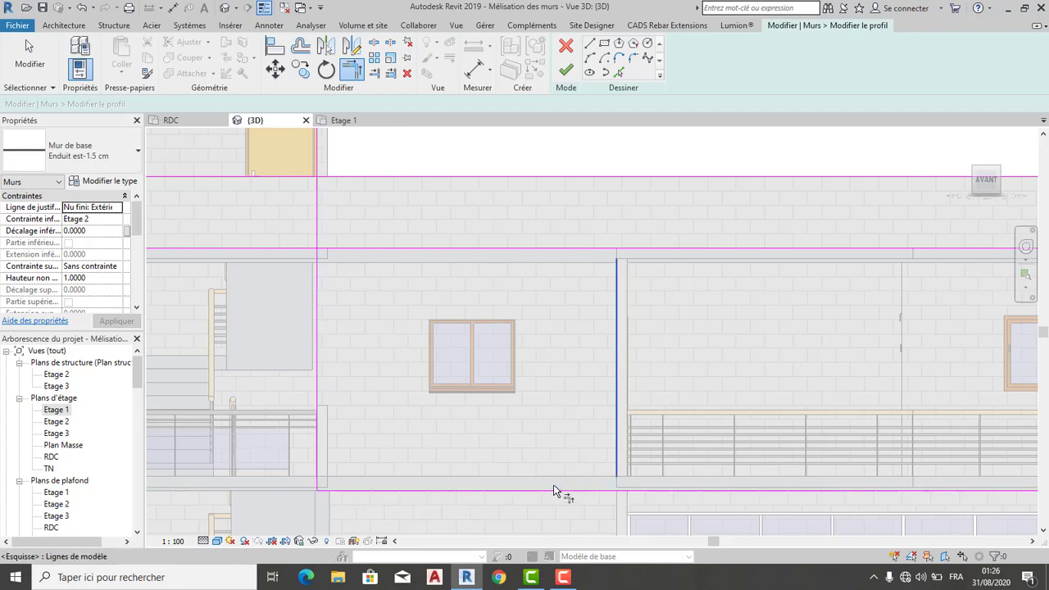
pyautogui.click(552, 493)
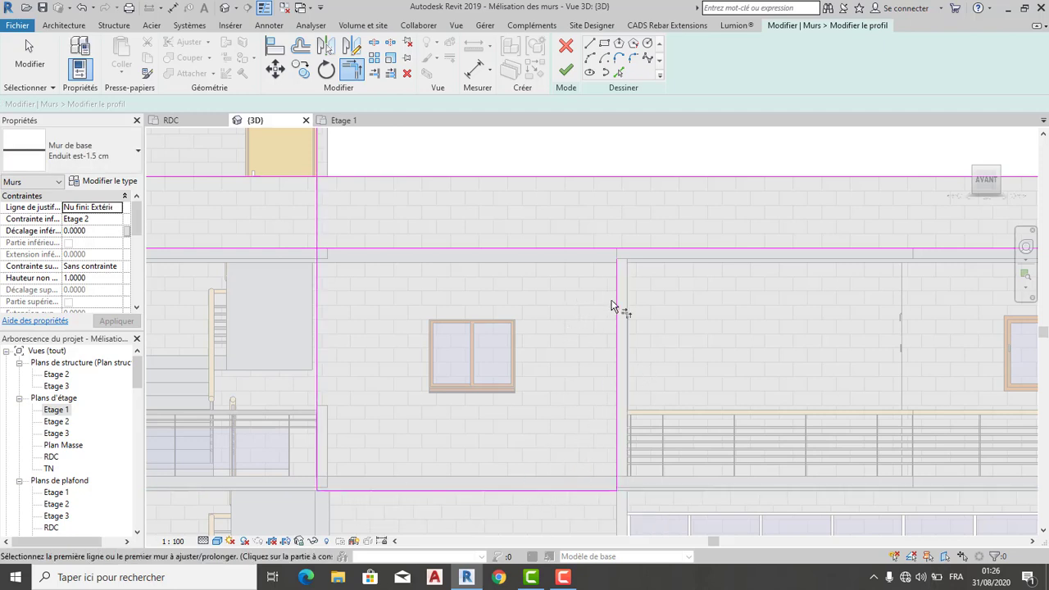
pyautogui.click(603, 249)
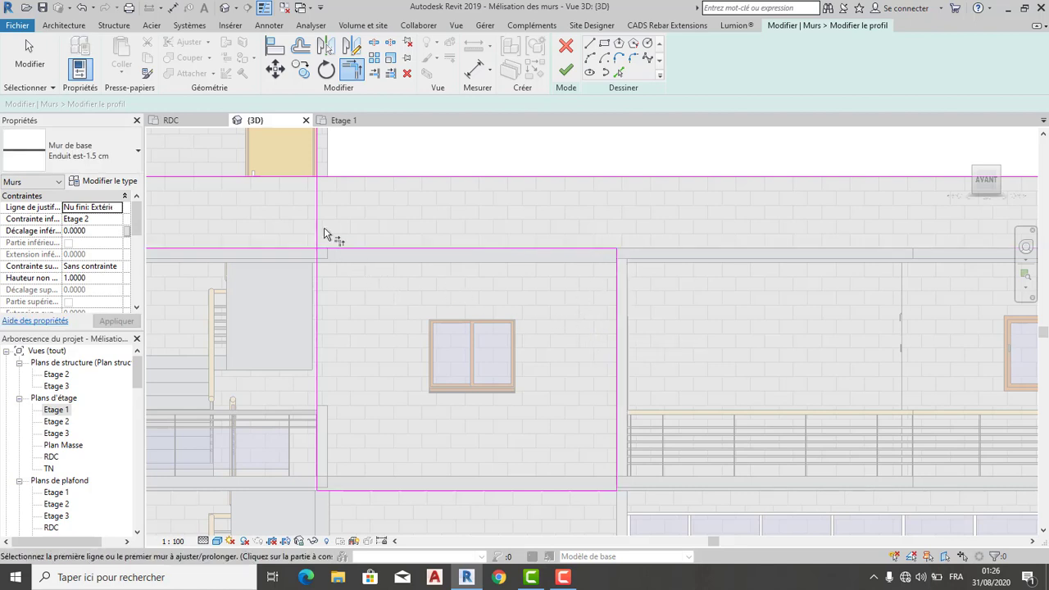
pyautogui.click(317, 279)
pyautogui.scroll(-1, 377, 322)
pyautogui.scroll(-1, 386, 321)
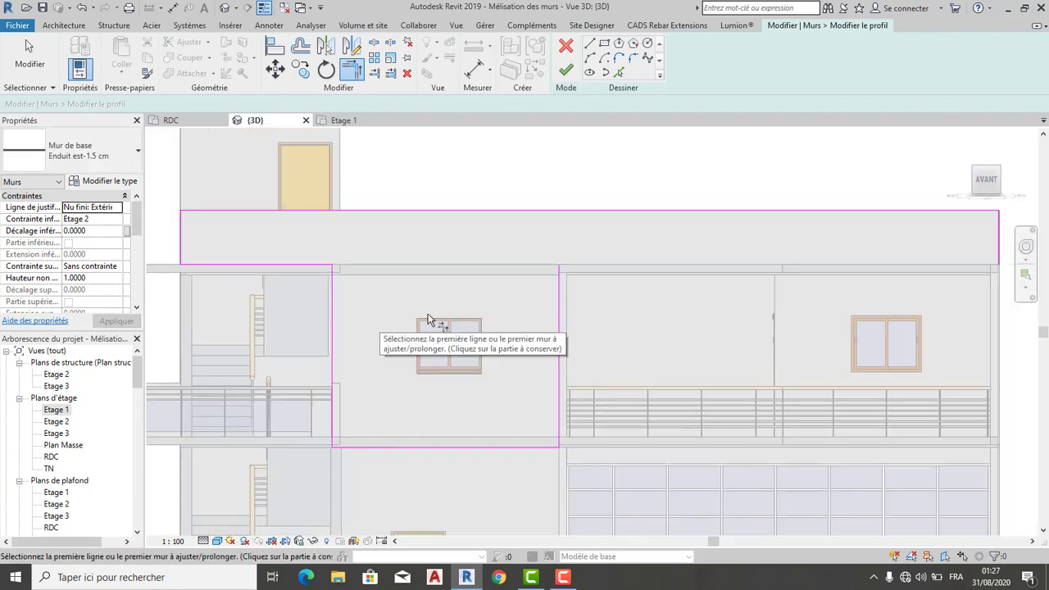
pyautogui.click(619, 74)
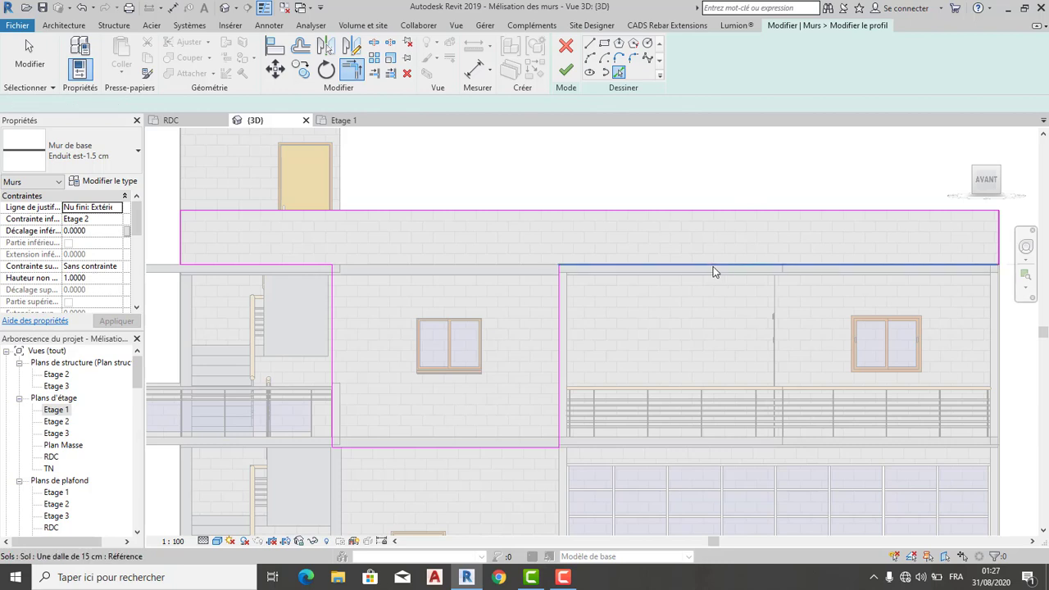
pyautogui.click(713, 267)
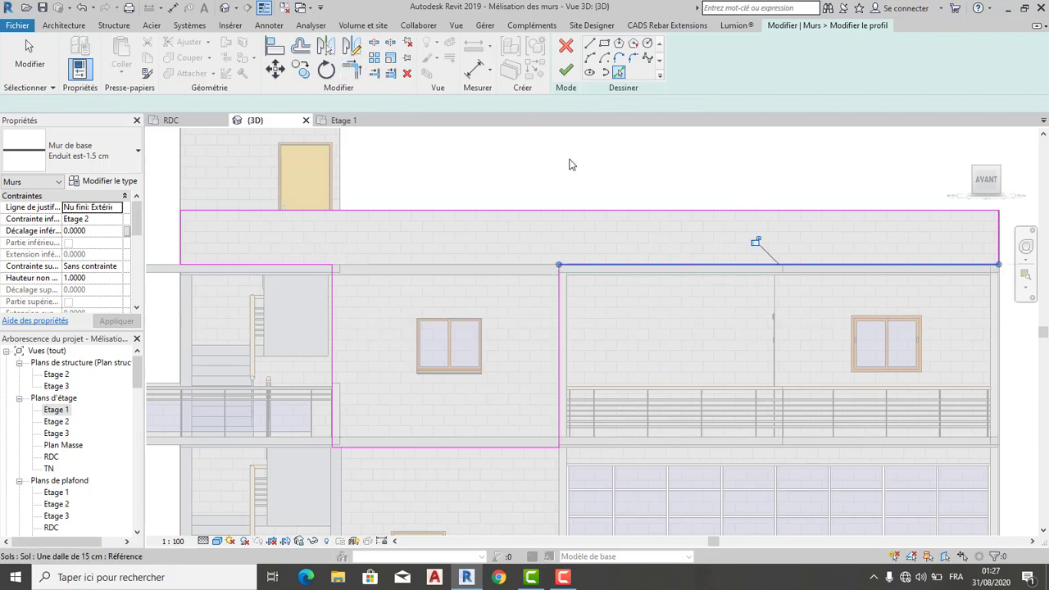
pyautogui.click(569, 73)
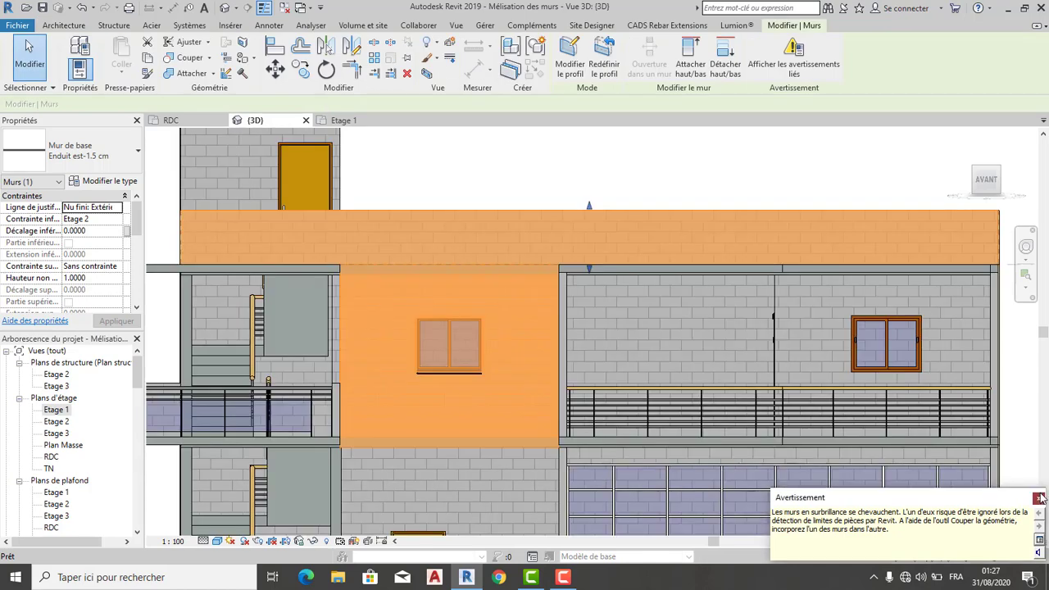
# Dismiss the overlapping-walls warning and orbit the 3D view to an angled front view.
pyautogui.click(1040, 498)
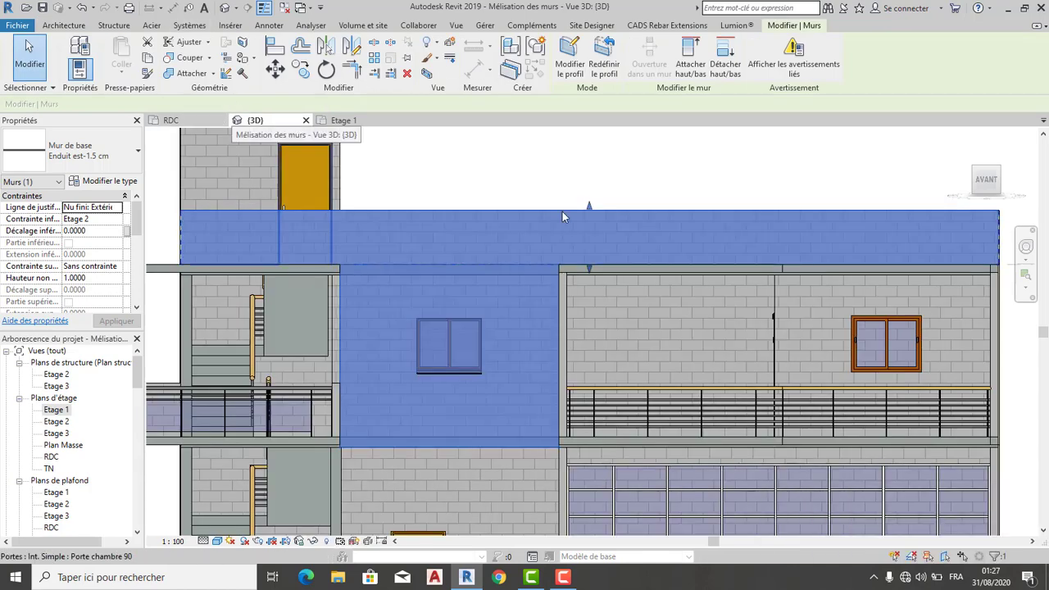
pyautogui.moveTo(986, 180)
pyautogui.click(962, 138)
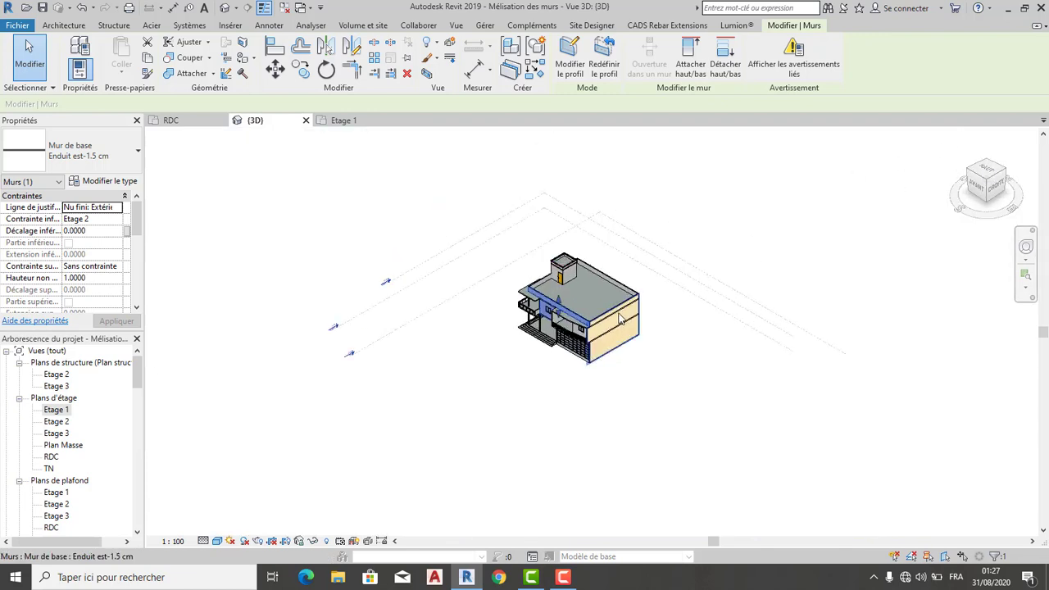
pyautogui.click(1001, 174)
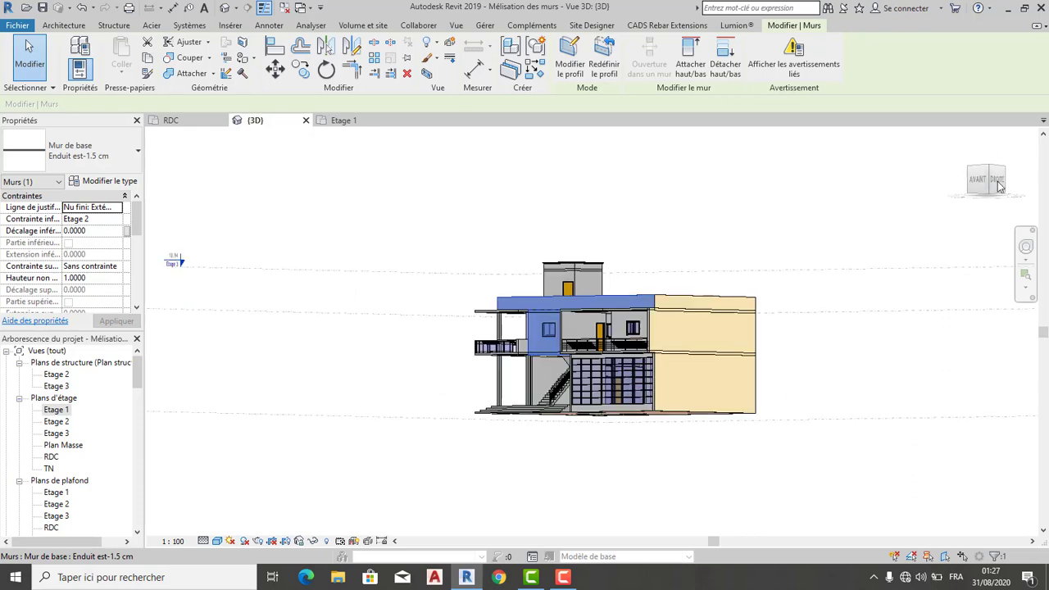
pyautogui.keyDown('shift'); pyautogui.moveTo(981, 252); pyautogui.dragTo(902, 262, button='middle'); pyautogui.keyUp('shift')
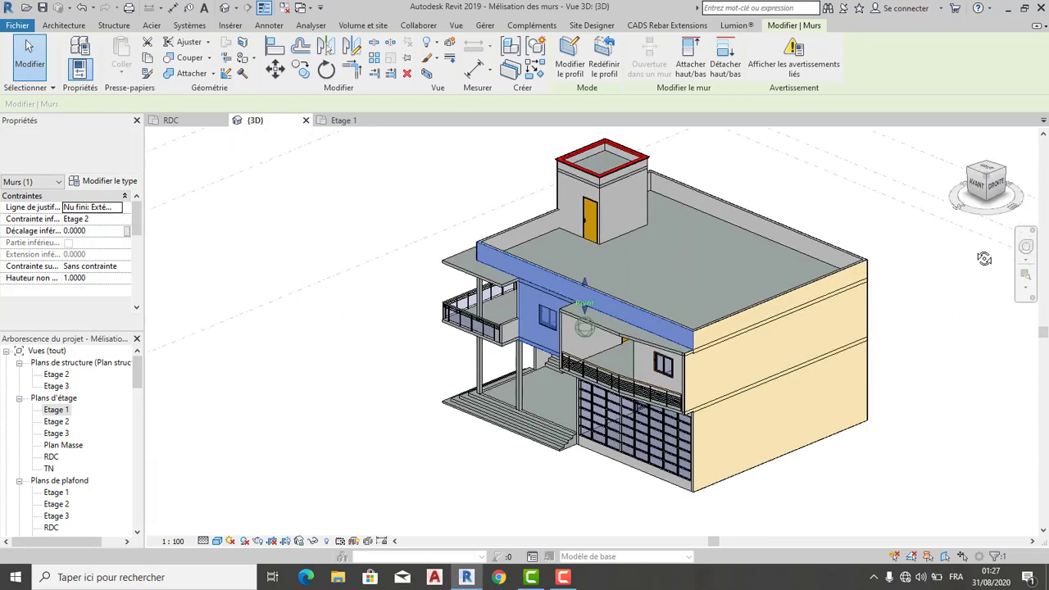
pyautogui.scroll(3, 495, 389)
pyautogui.scroll(2, 495, 389)
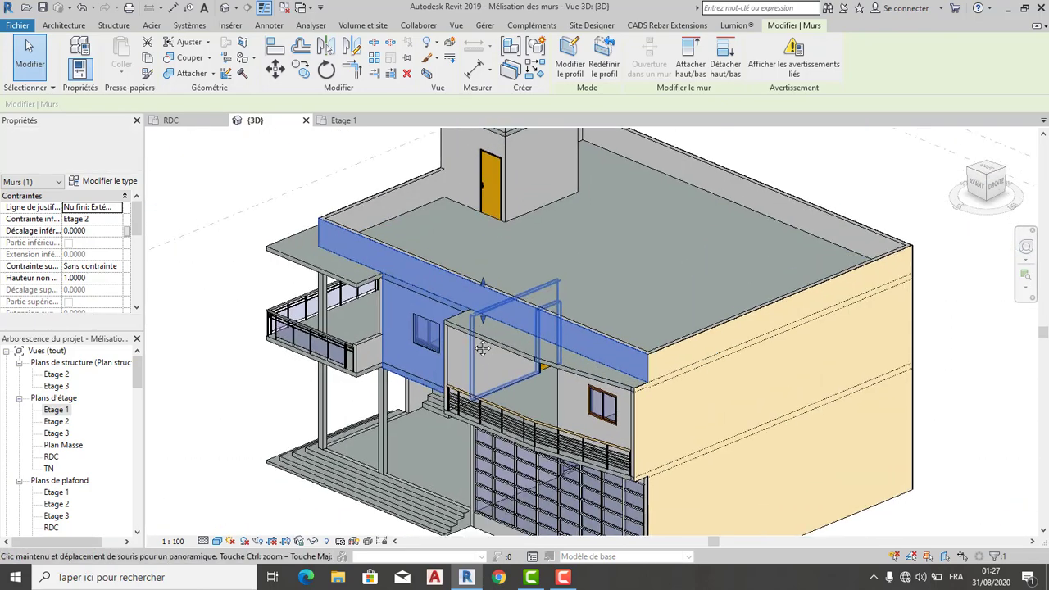
pyautogui.scroll(2, 460, 369)
pyautogui.scroll(2, 414, 332)
# Clear the selection, then orbit and zoom from above onto the rooftop stair tower.
pyautogui.press('Escape')
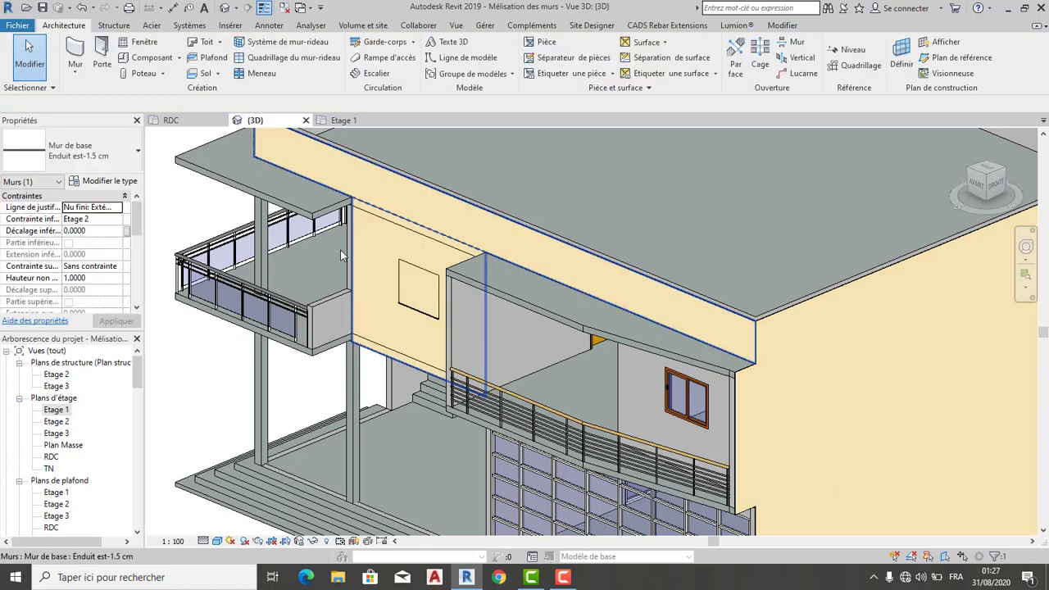
pyautogui.press('Escape')
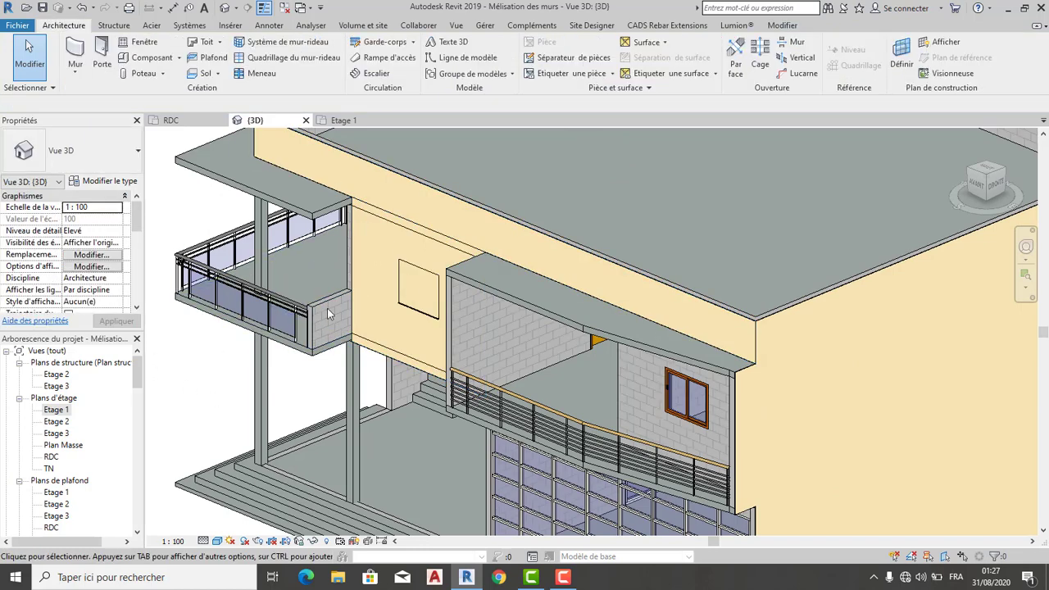
pyautogui.scroll(2, 332, 306)
pyautogui.scroll(2, 336, 304)
pyautogui.scroll(-2, 414, 286)
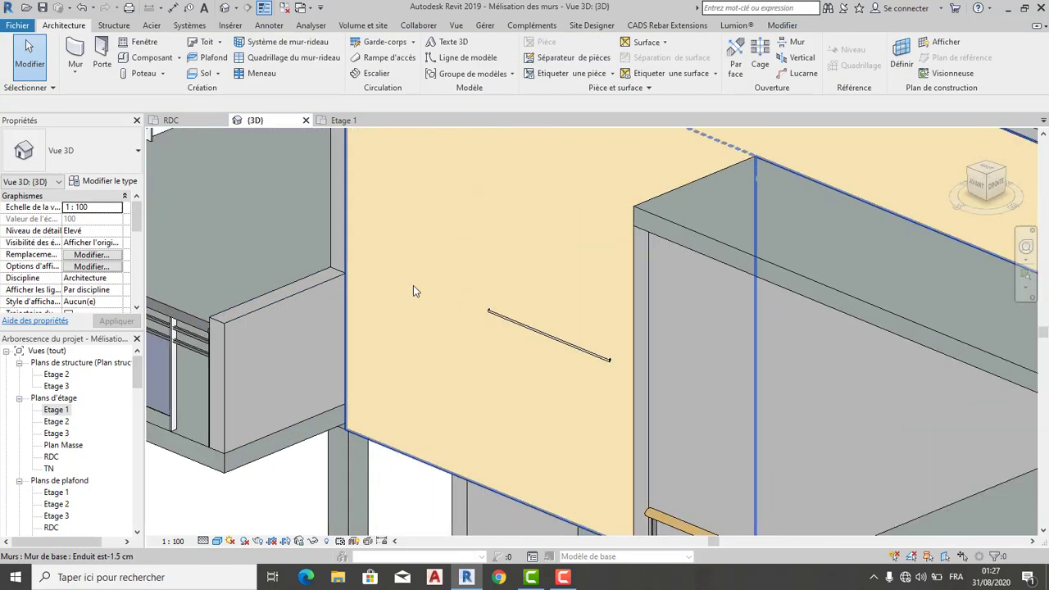
pyautogui.scroll(-2, 413, 285)
pyautogui.scroll(-1, 413, 285)
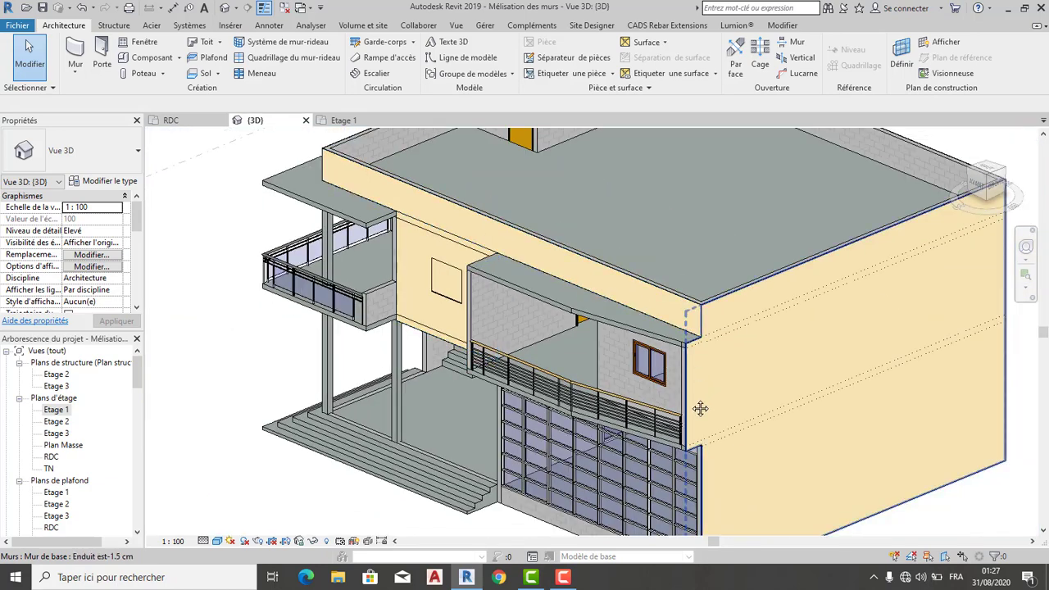
pyautogui.moveTo(698, 407)
pyautogui.keyDown('shift'); pyautogui.mouseDown(button='middle')
pyautogui.moveTo(614, 313)
pyautogui.moveTo(585, 300)
pyautogui.mouseUp(button='middle'); pyautogui.keyUp('shift')
pyautogui.scroll(1, 501, 175)
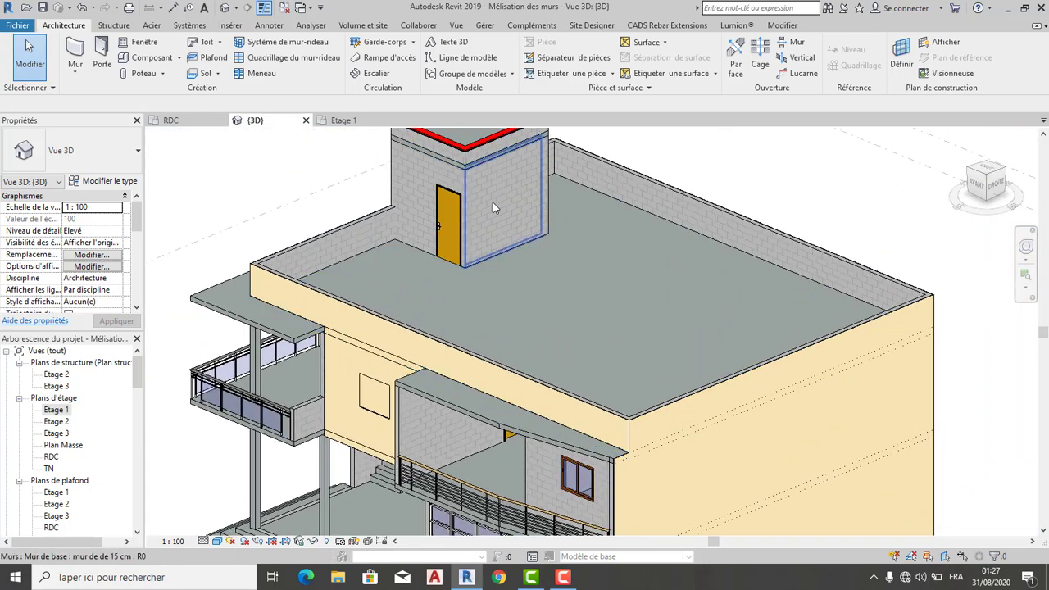
pyautogui.scroll(1, 496, 246)
pyautogui.scroll(2, 504, 274)
pyautogui.scroll(2, 516, 265)
pyautogui.scroll(1, 516, 260)
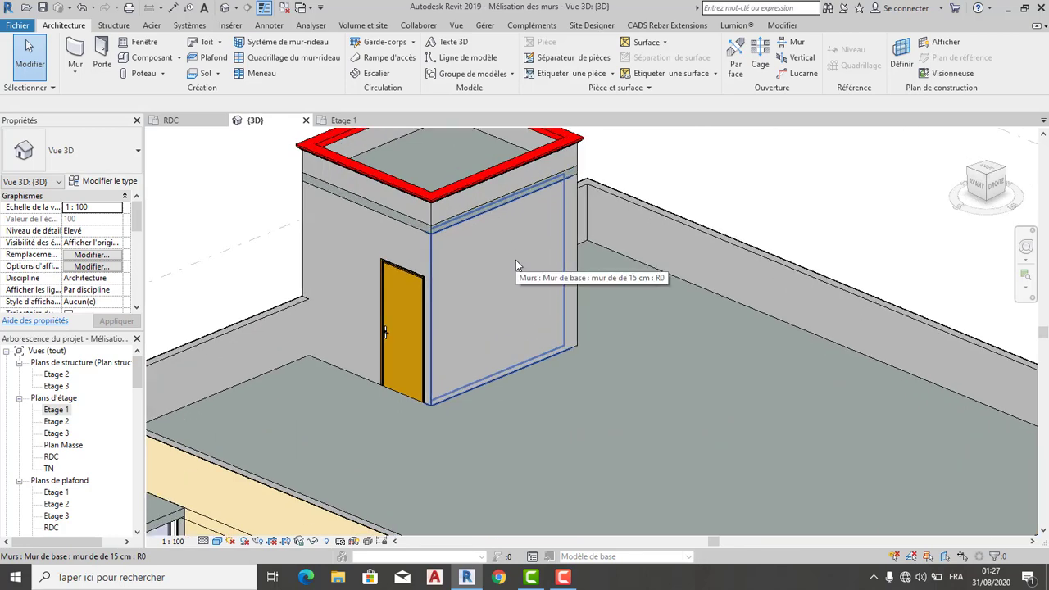
# Start and cancel the Wall tool, then open the Etage 2 floor plan.
pyautogui.click(73, 49)
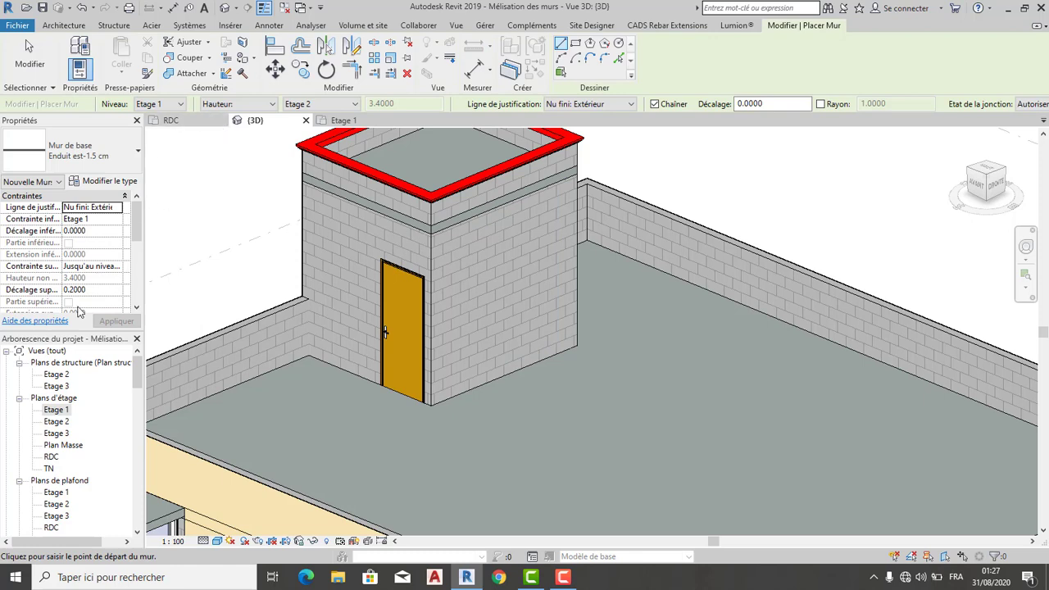
pyautogui.press('Escape')
pyautogui.doubleClick(55, 421)
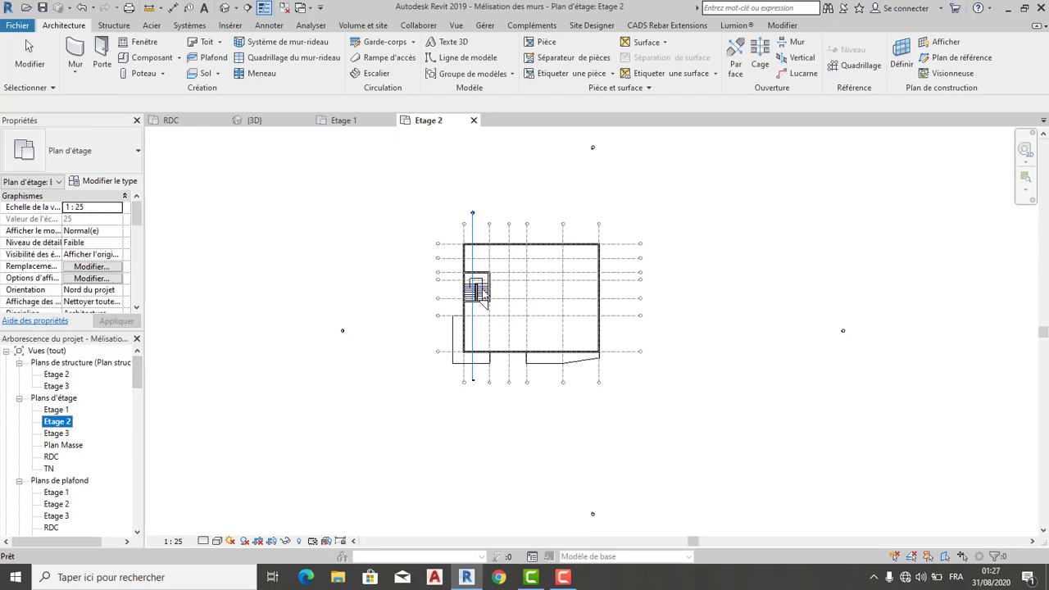
# Zoom into the Etage 2 plan and constrain the Enduit ext-1.5 cm wall's top to Etage 3.
pyautogui.scroll(2, 483, 294)
pyautogui.scroll(3, 484, 294)
pyautogui.scroll(1, 485, 295)
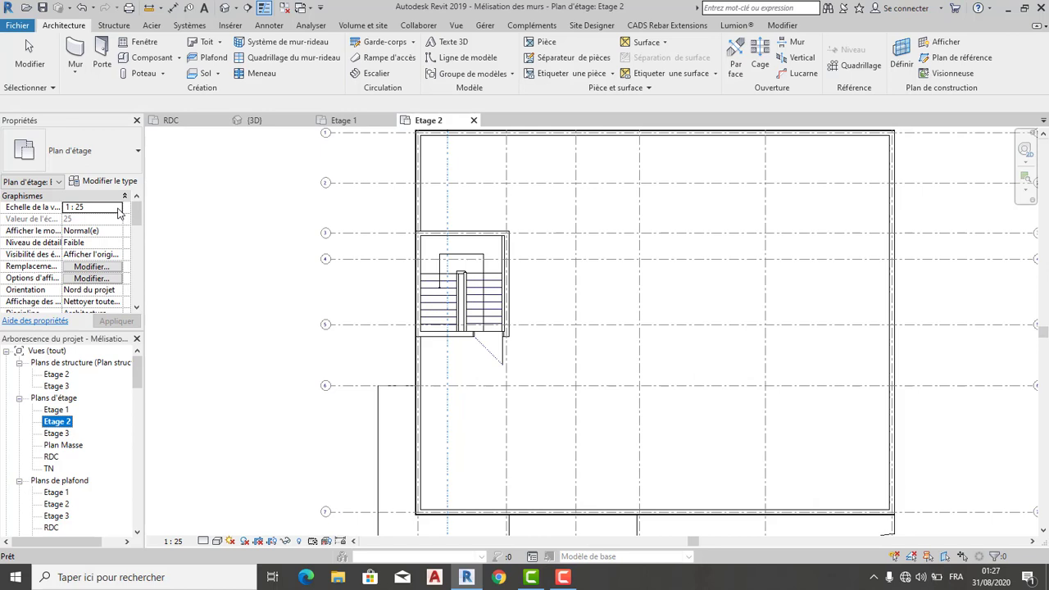
pyautogui.moveTo(136, 223)
pyautogui.mouseDown()
pyautogui.moveTo(136, 239)
pyautogui.moveTo(139, 213)
pyautogui.mouseUp()
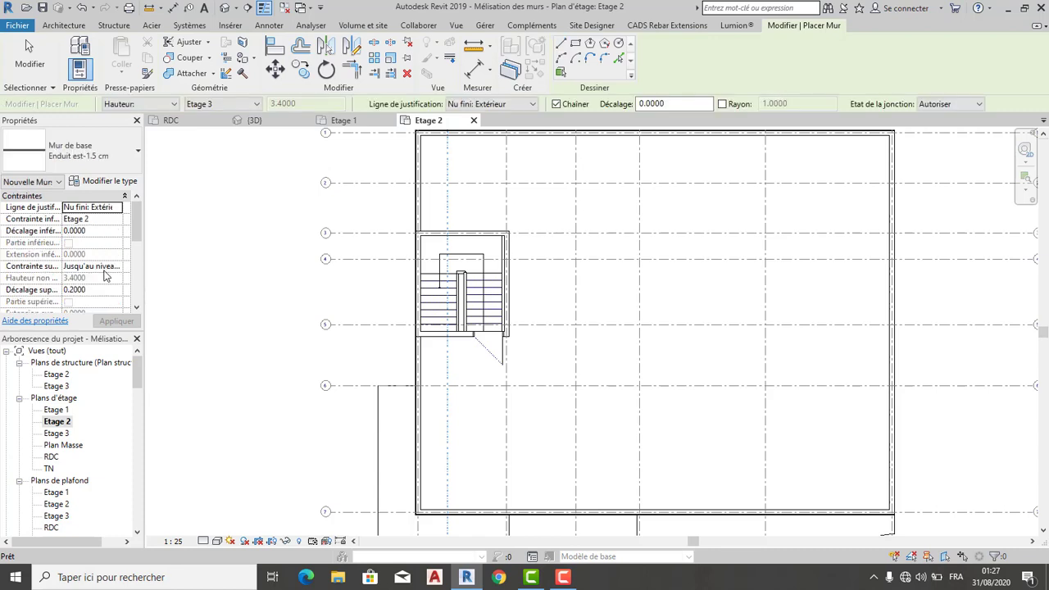
pyautogui.click(115, 272)
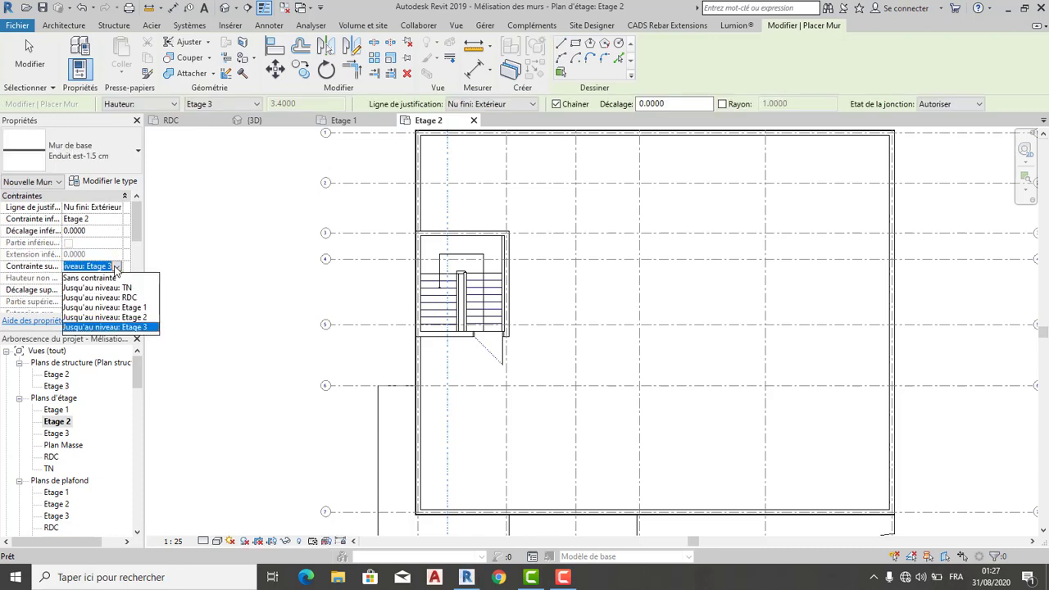
pyautogui.click(115, 272)
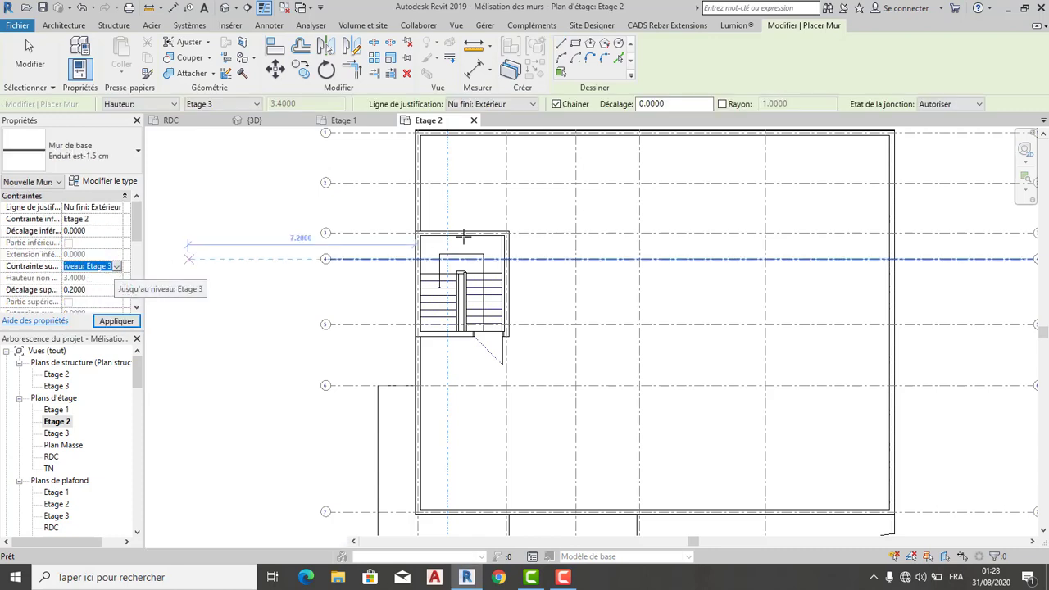
pyautogui.scroll(2, 472, 232)
pyautogui.scroll(3, 410, 221)
# Abandon the drawn wall and switch to Pick Lines with Nu fini: Intérieur justification.
pyautogui.click(290, 276)
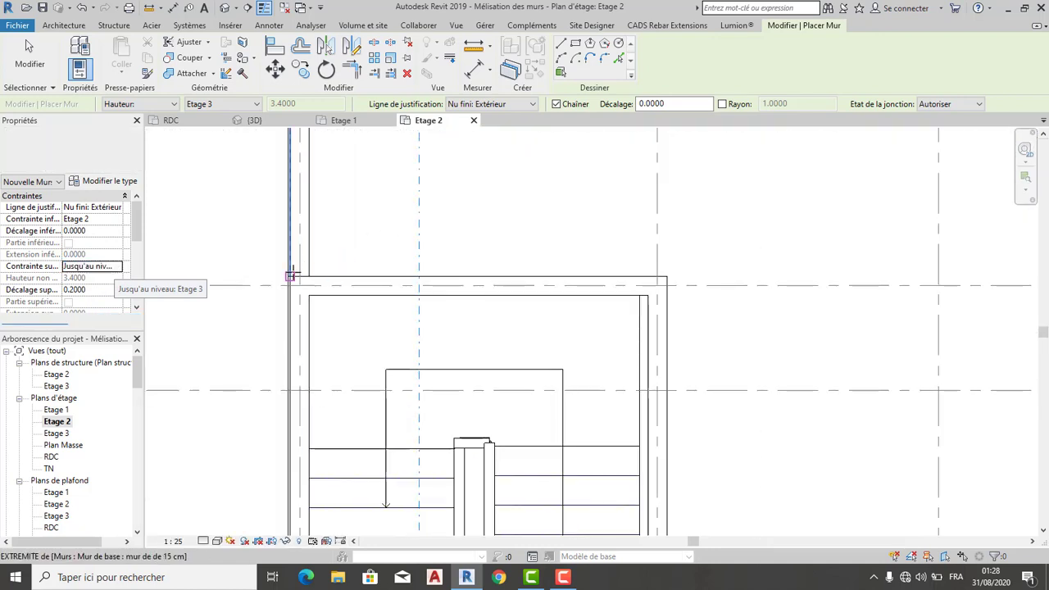
pyautogui.scroll(1, 387, 271)
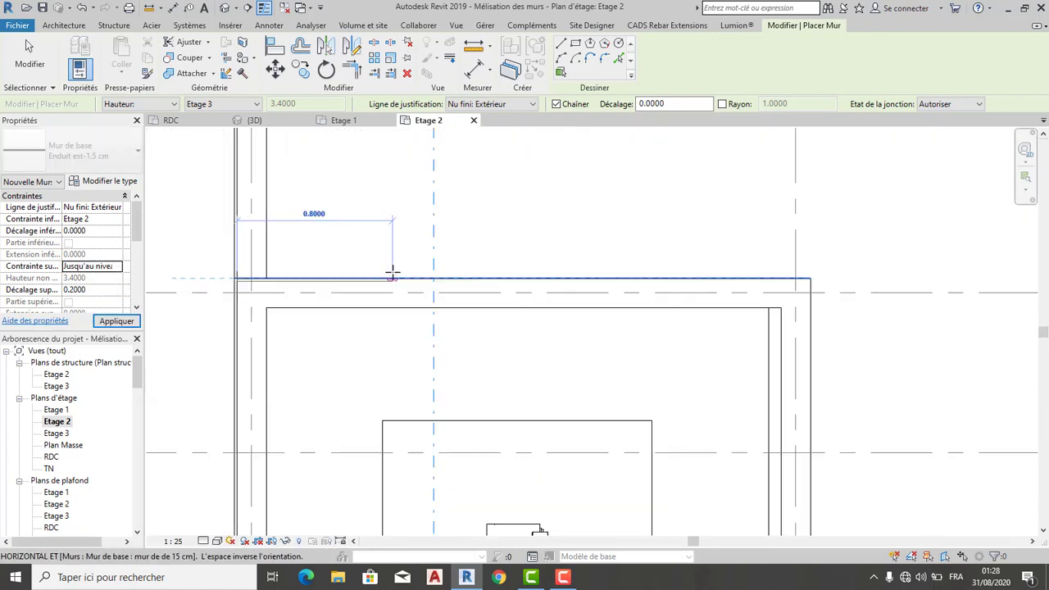
pyautogui.scroll(2, 391, 274)
pyautogui.scroll(1, 399, 254)
pyautogui.scroll(-2, 403, 249)
pyautogui.scroll(-1, 447, 241)
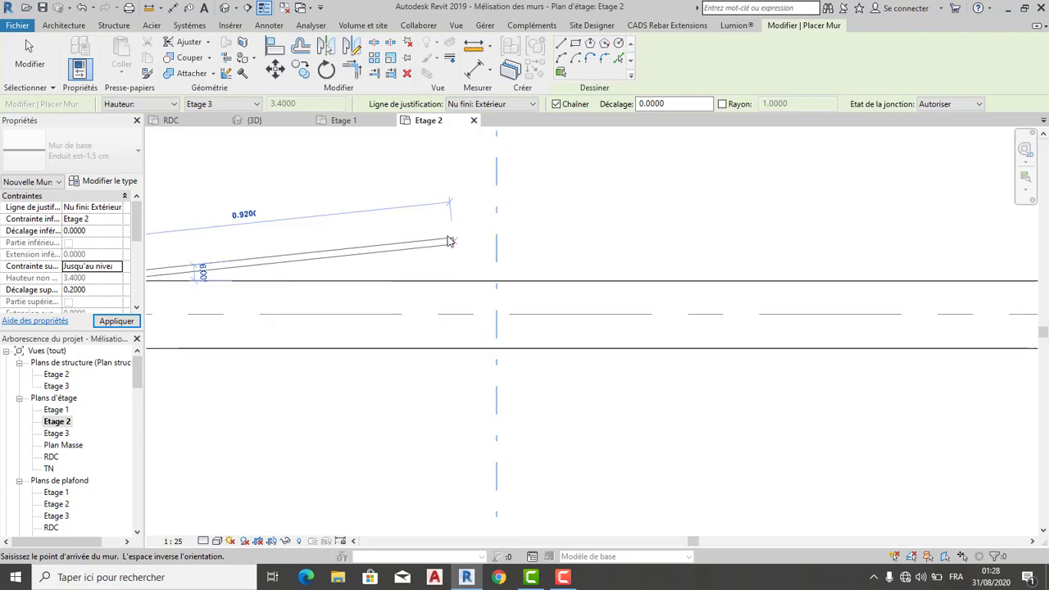
pyautogui.press('Escape')
pyautogui.press('Escape')
pyautogui.scroll(-1, 623, 178)
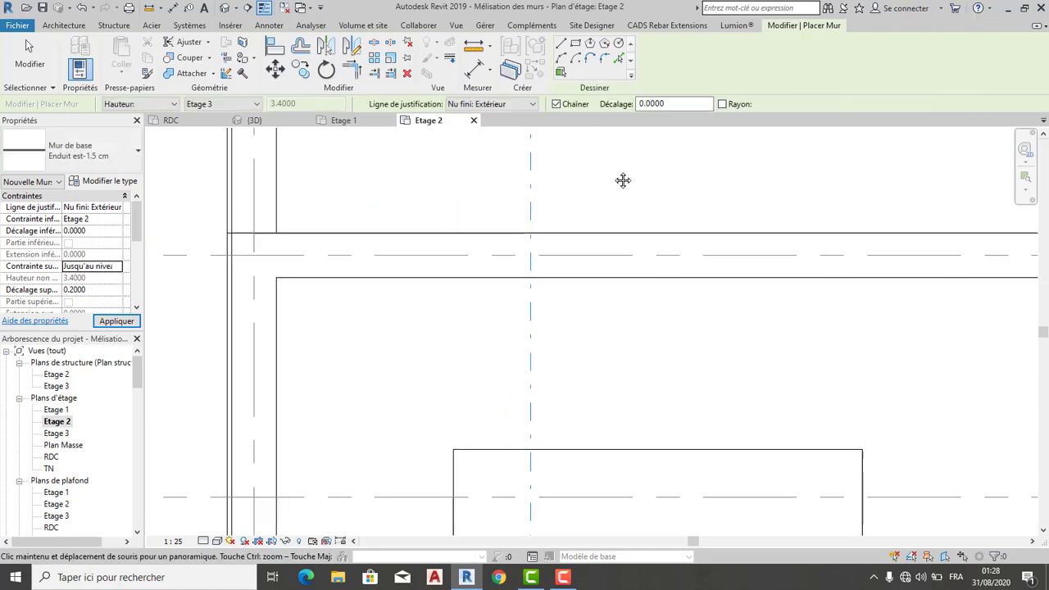
pyautogui.scroll(-1, 624, 178)
pyautogui.click(621, 61)
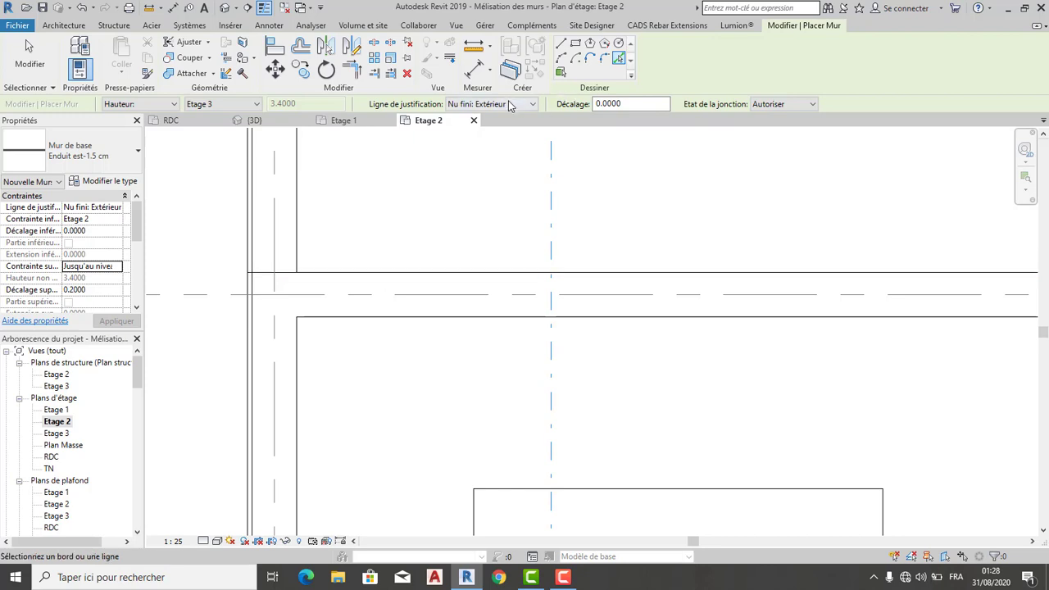
pyautogui.click(508, 105)
pyautogui.click(492, 154)
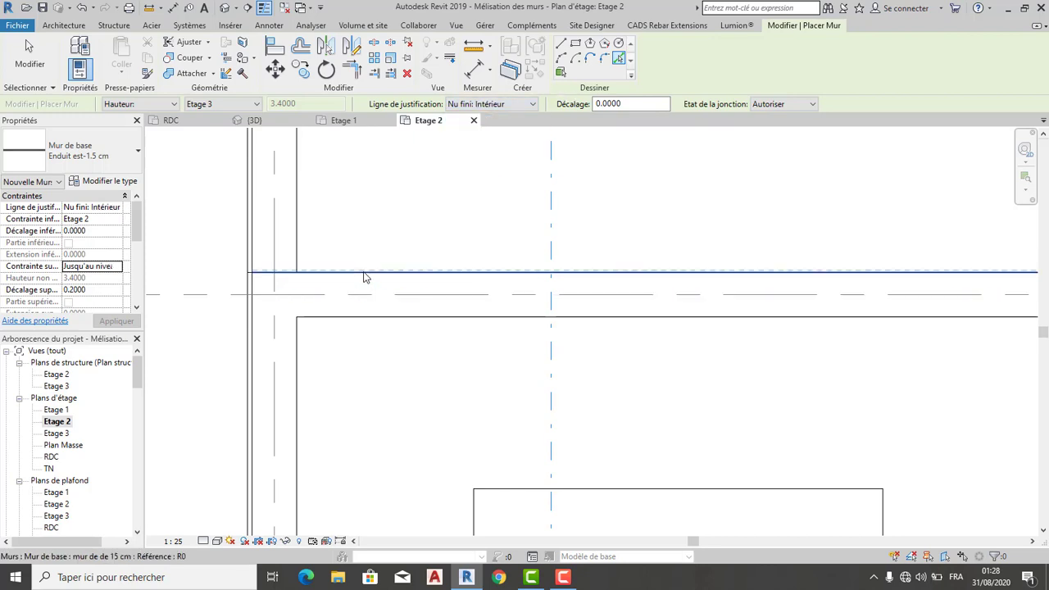
# Pick the tower's outer wall edge to create the Enduit ext-1.5 cm render wall.
pyautogui.scroll(1, 365, 277)
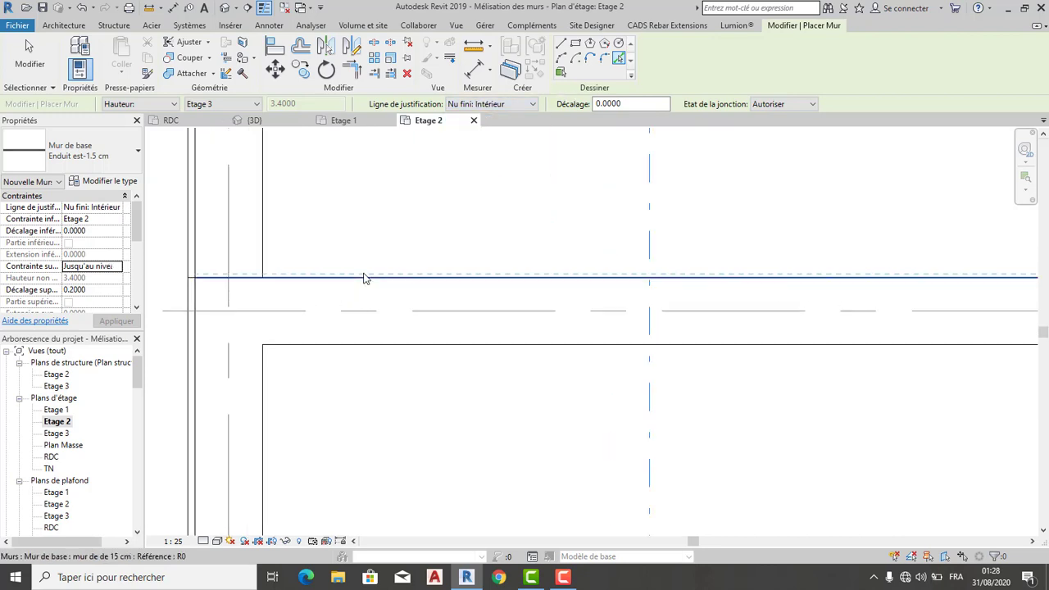
pyautogui.scroll(-1, 433, 237)
pyautogui.moveTo(433, 237); pyautogui.dragTo(326, 229, button='middle')
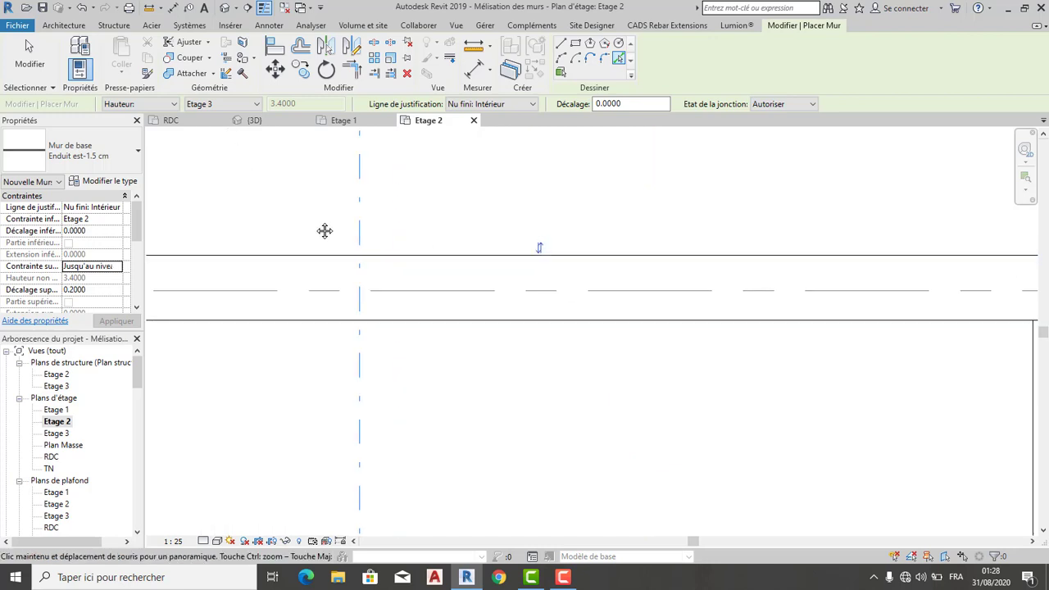
pyautogui.scroll(-2, 373, 237)
pyautogui.scroll(-1, 373, 238)
pyautogui.scroll(1, 737, 289)
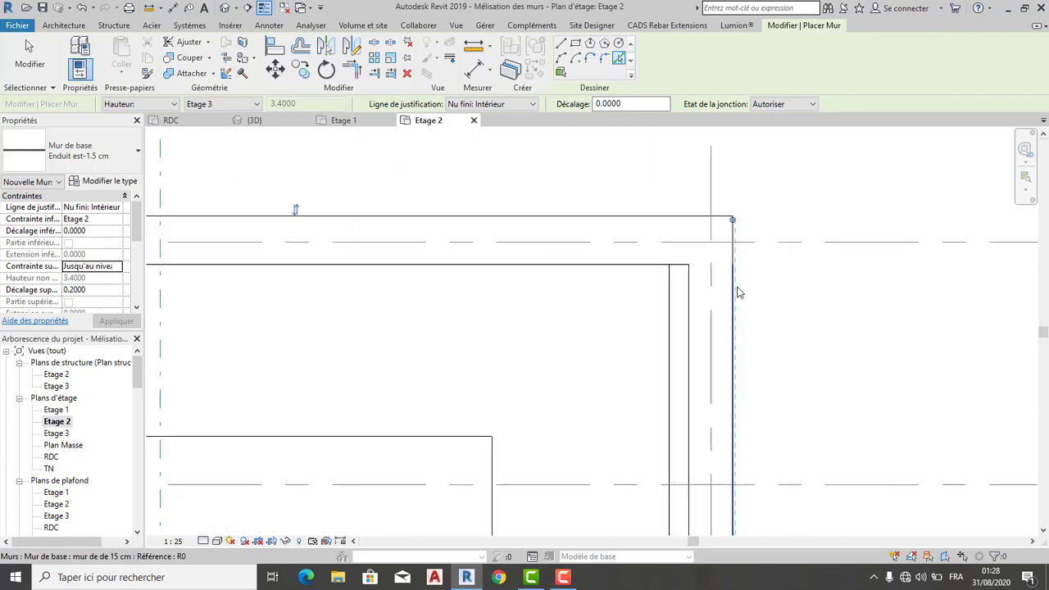
pyautogui.scroll(-1, 799, 265)
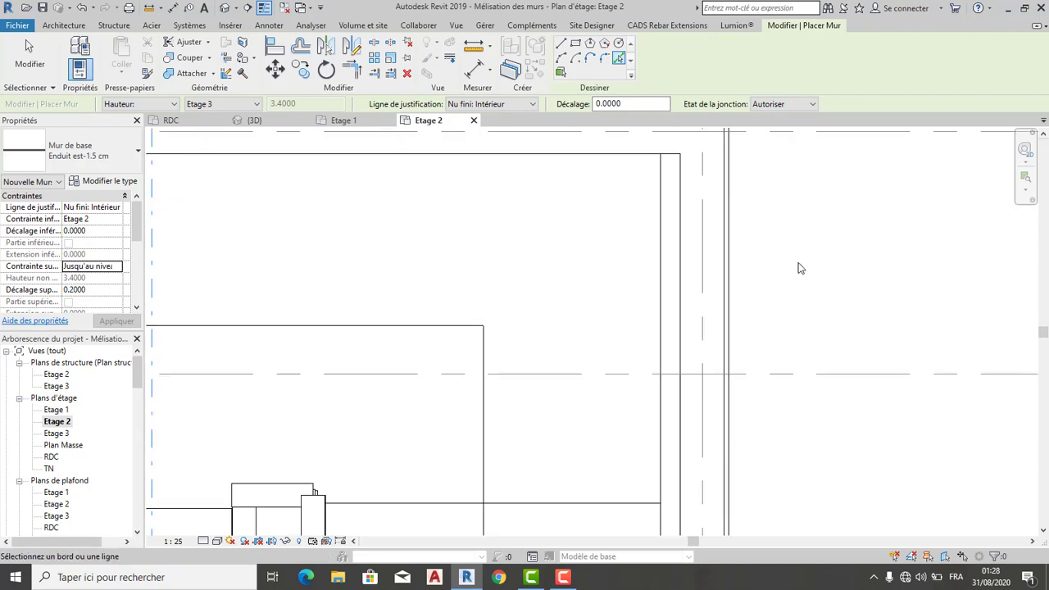
pyautogui.scroll(-2, 812, 369)
pyautogui.moveTo(697, 475); pyautogui.dragTo(684, 370, button='middle')
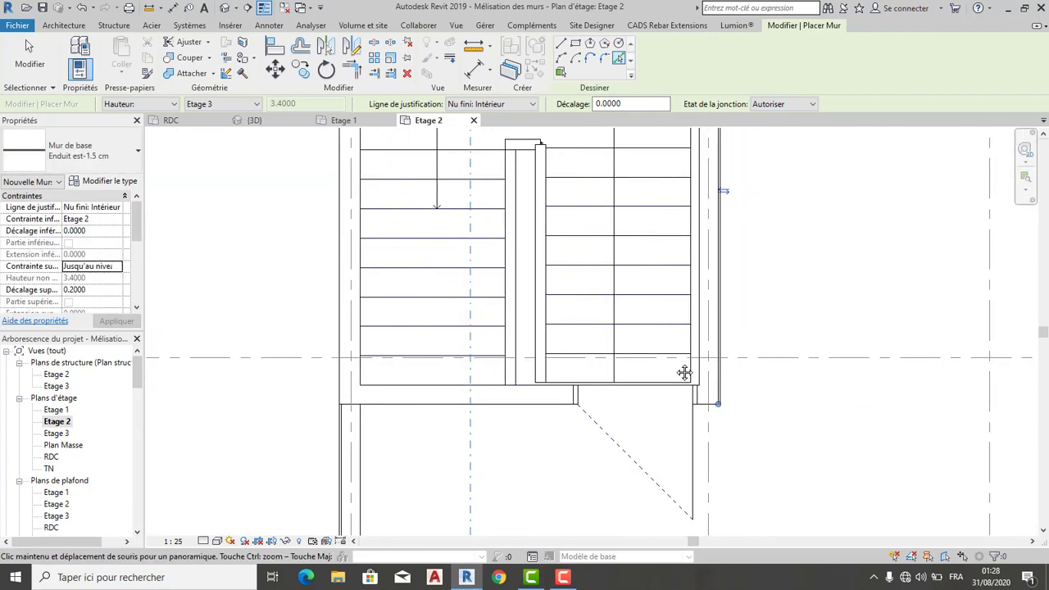
pyautogui.scroll(1, 404, 422)
pyautogui.scroll(2, 414, 414)
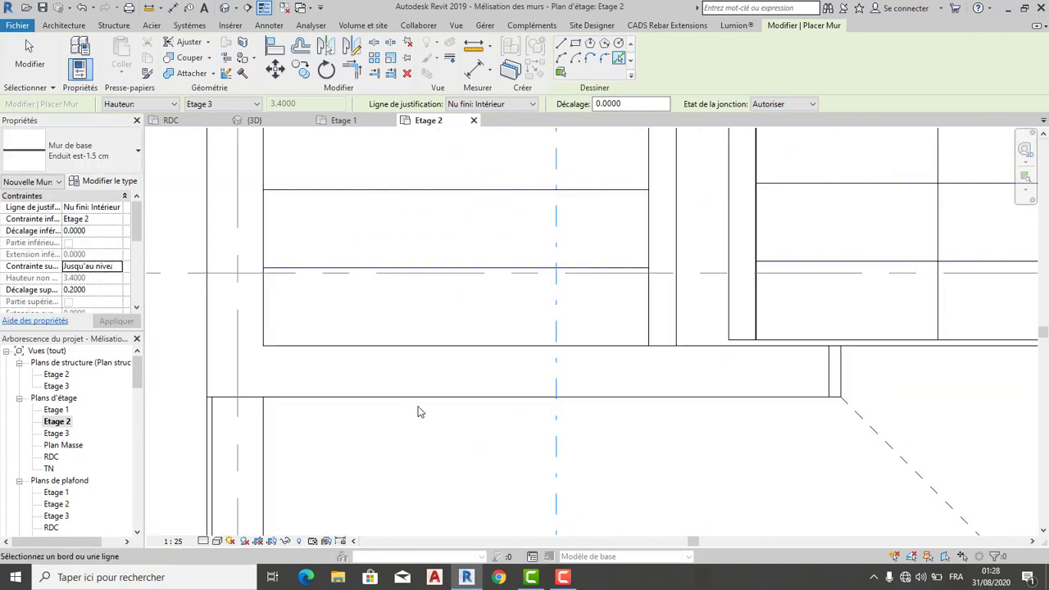
pyautogui.click(418, 400)
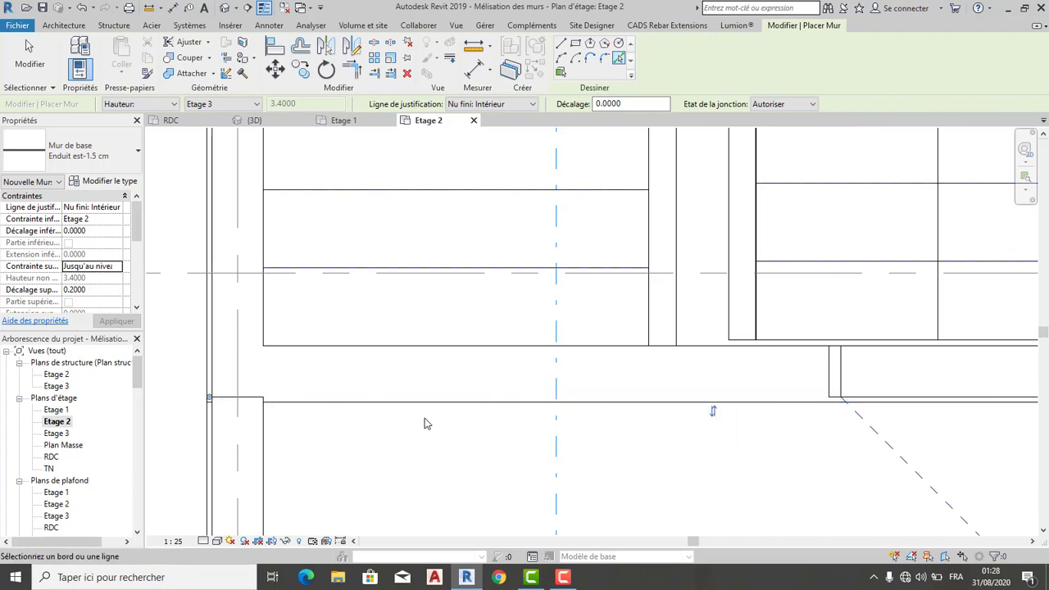
pyautogui.scroll(-2, 492, 436)
pyautogui.moveTo(555, 443); pyautogui.dragTo(477, 426, button='middle')
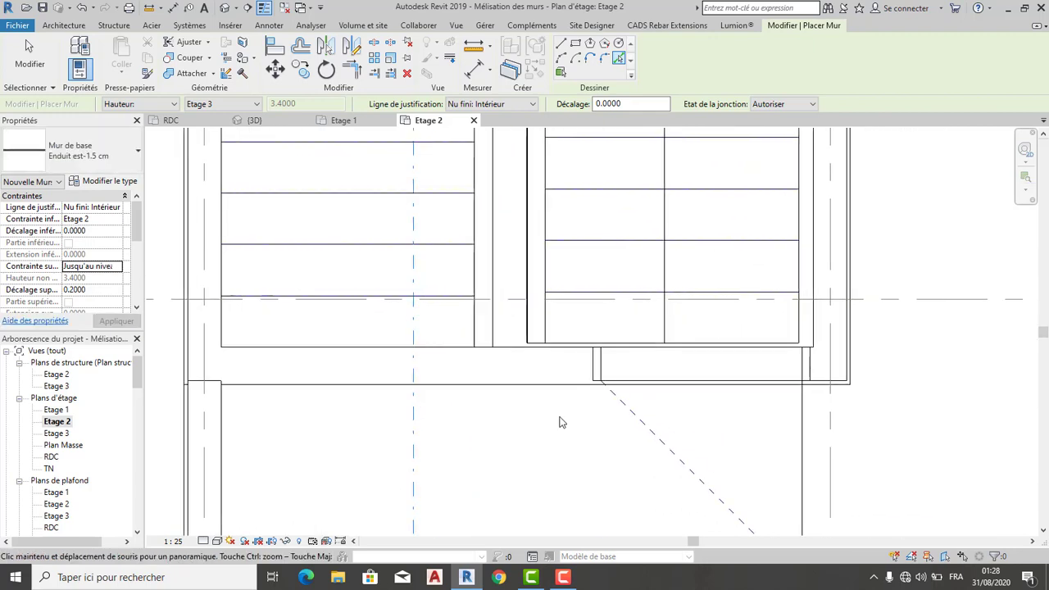
pyautogui.press('Escape')
pyautogui.press('Escape')
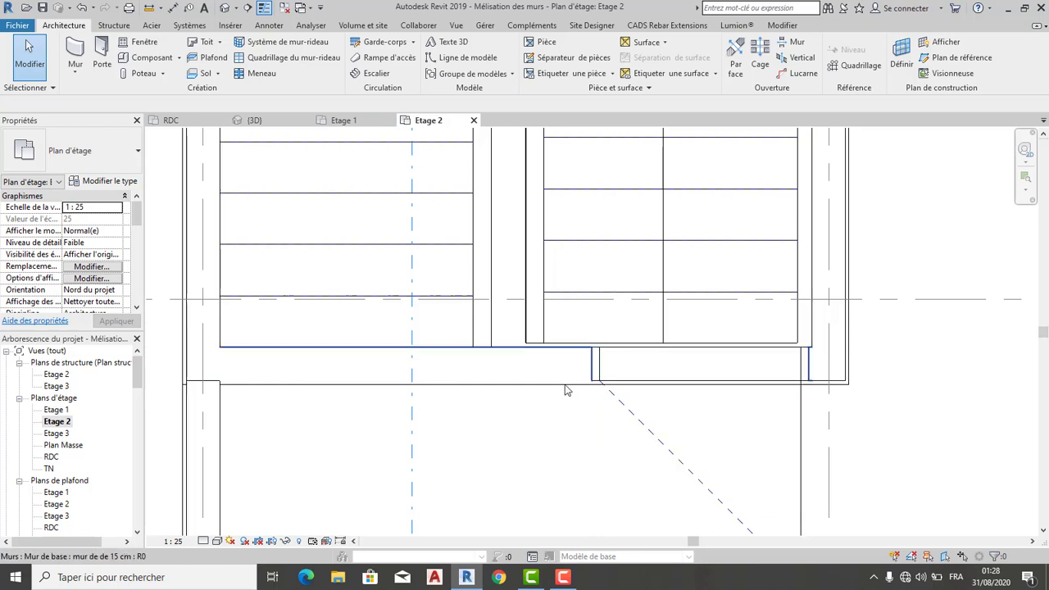
# Select the existing 15 cm tower wall, then clear the selection.
pyautogui.click(573, 348)
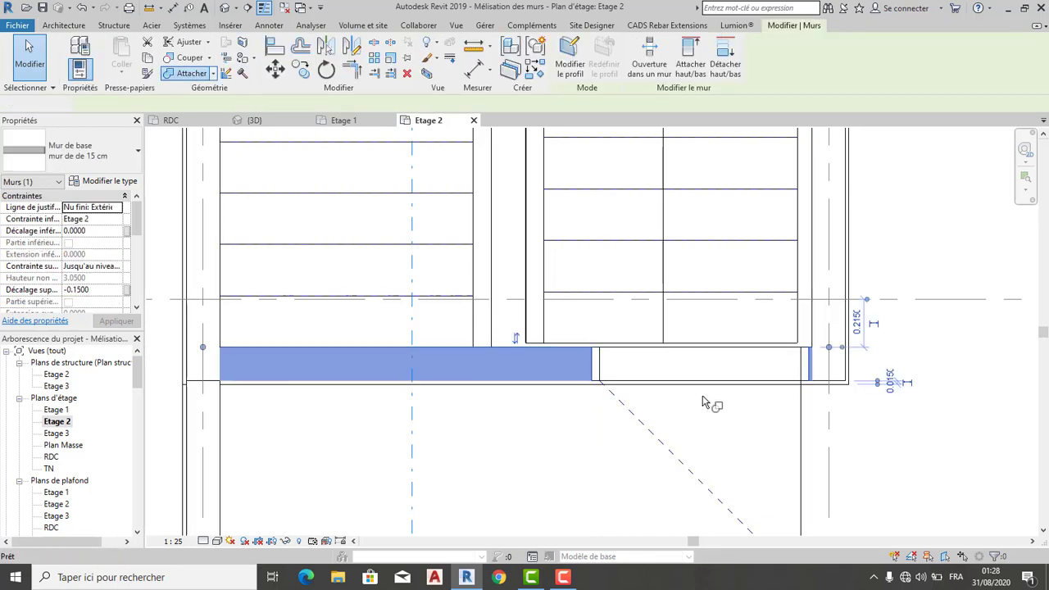
pyautogui.press('Escape')
pyautogui.press('Delete')
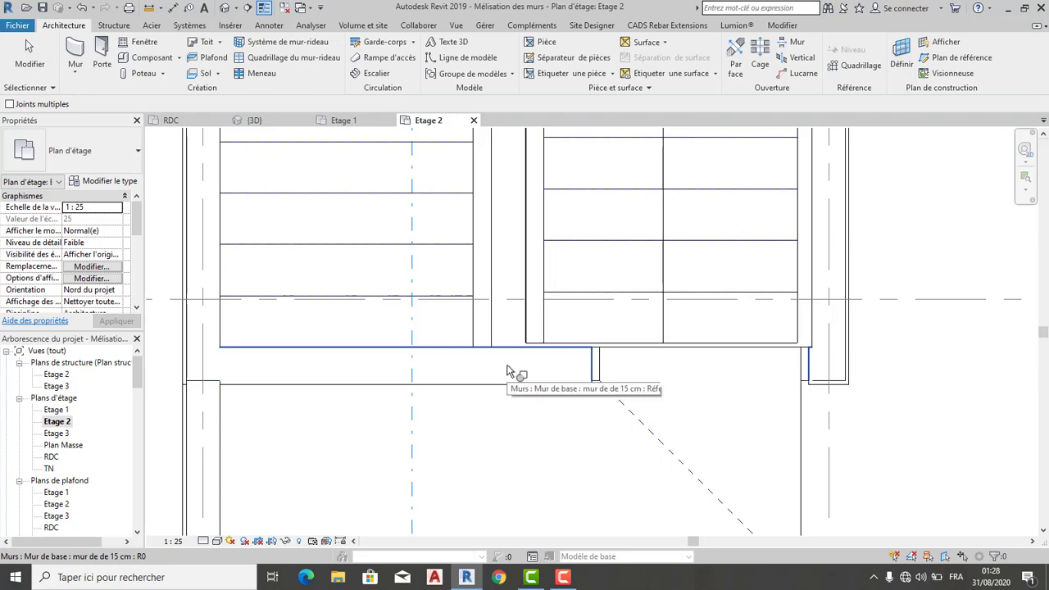
pyautogui.scroll(-2, 695, 389)
pyautogui.scroll(-1, 696, 389)
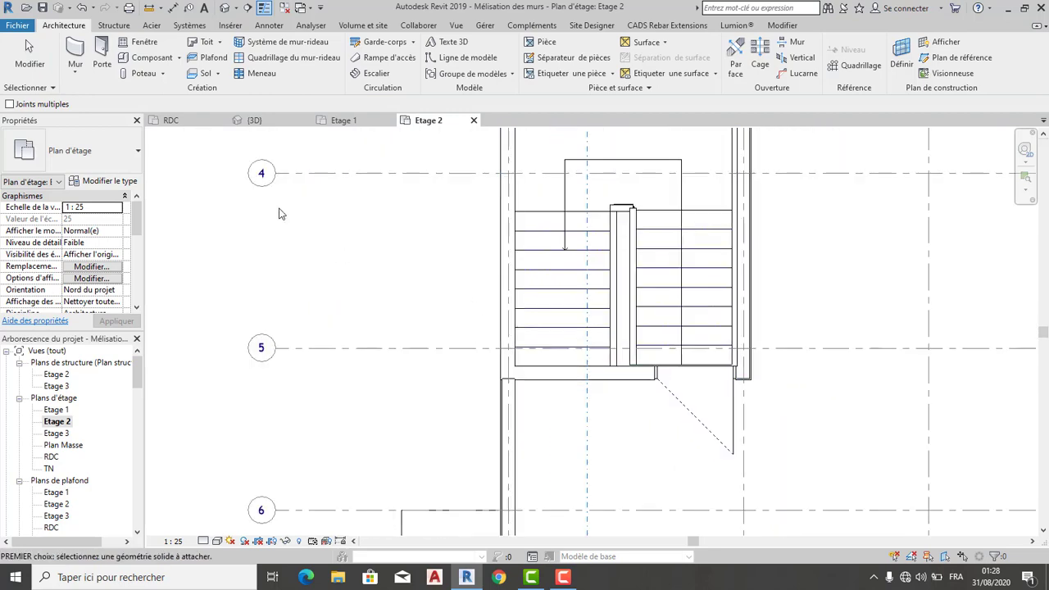
# In the 3D view, drag the tower's front render wall flush against its exterior face.
pyautogui.click(275, 123)
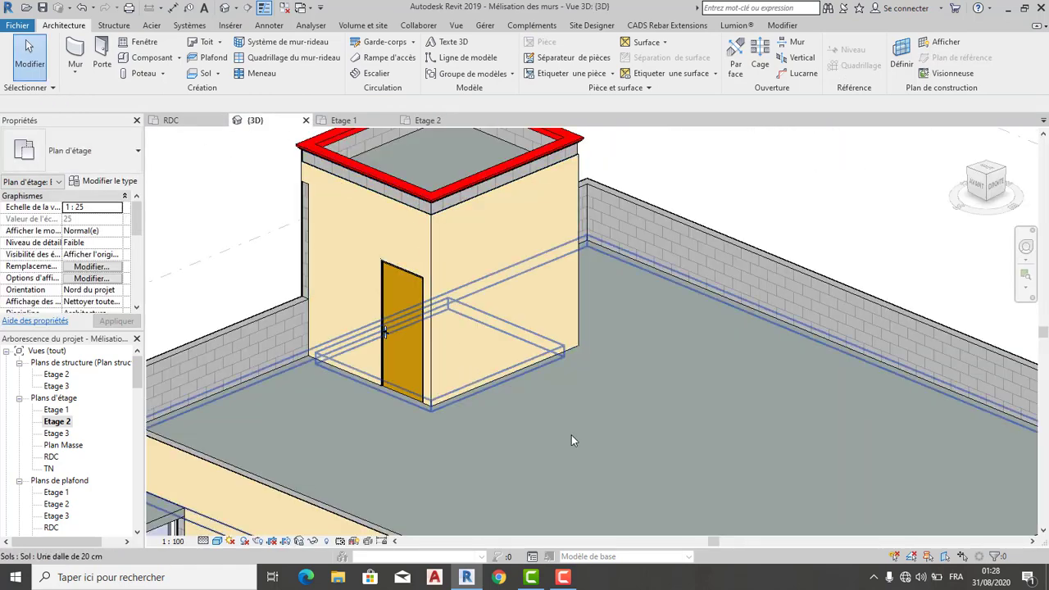
pyautogui.scroll(2, 562, 369)
pyautogui.scroll(3, 538, 334)
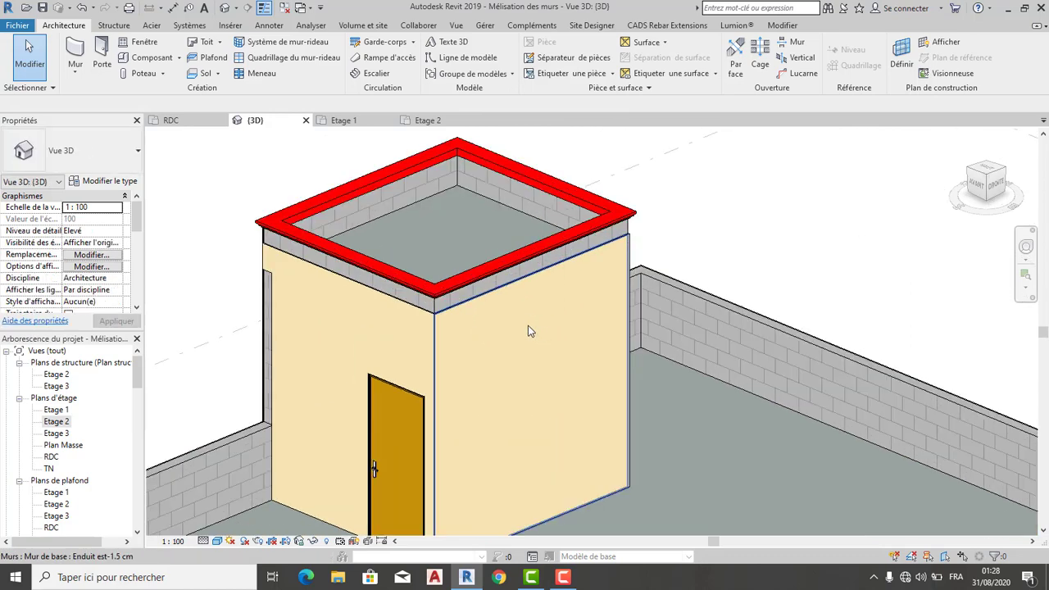
pyautogui.click(529, 331)
pyautogui.scroll(1, 508, 283)
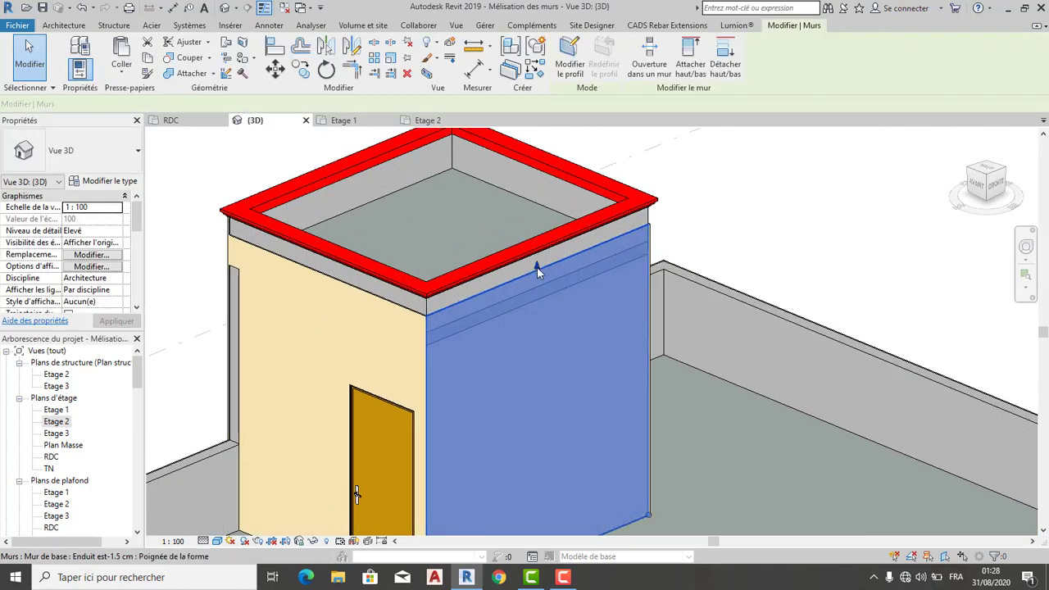
pyautogui.click(305, 326)
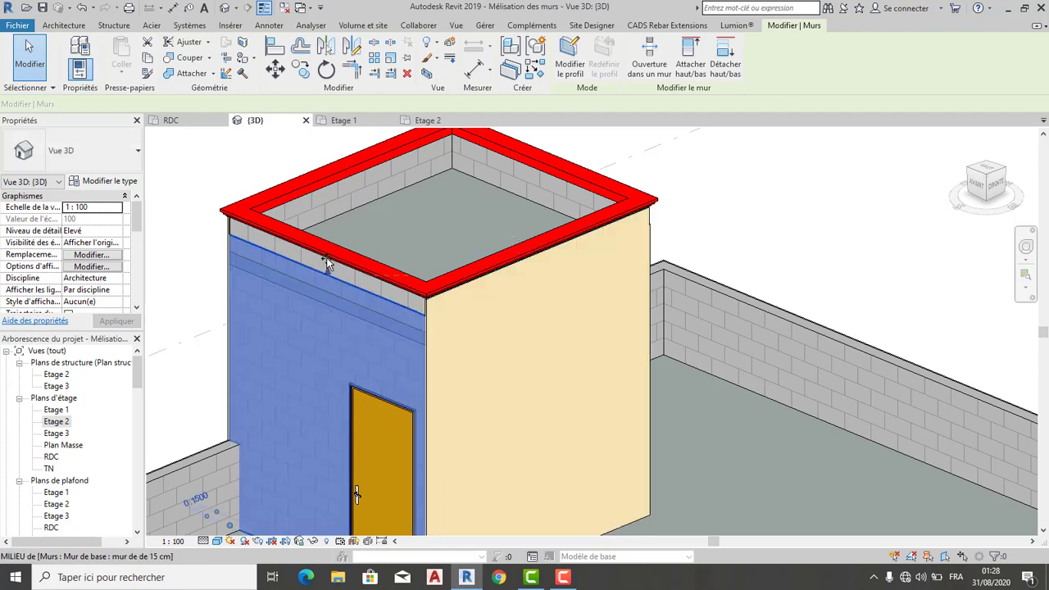
pyautogui.click(328, 257)
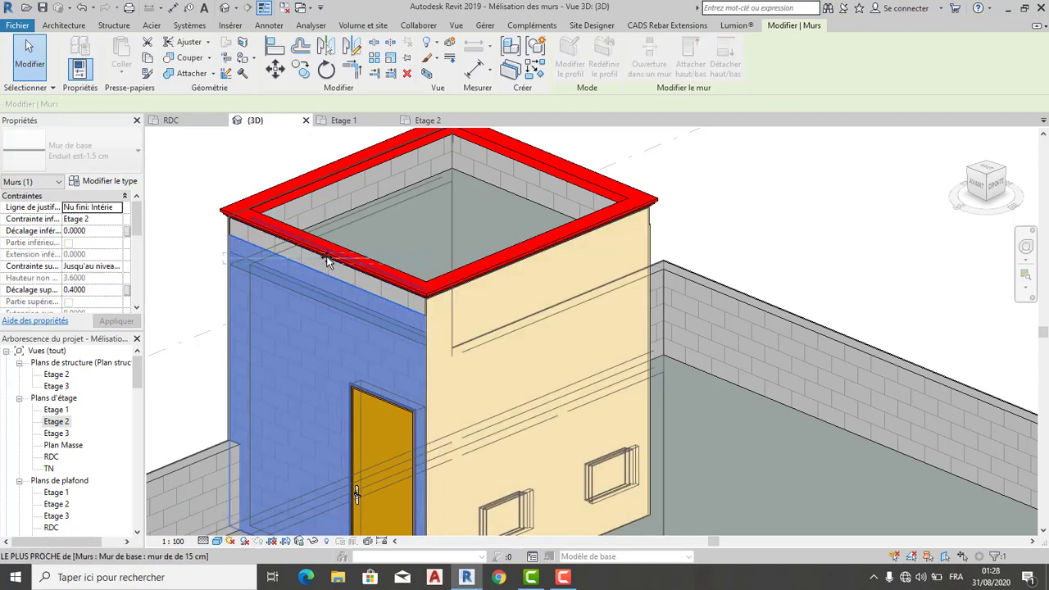
pyautogui.moveTo(311, 267); pyautogui.dragTo(316, 282)
pyautogui.scroll(-2, 314, 281)
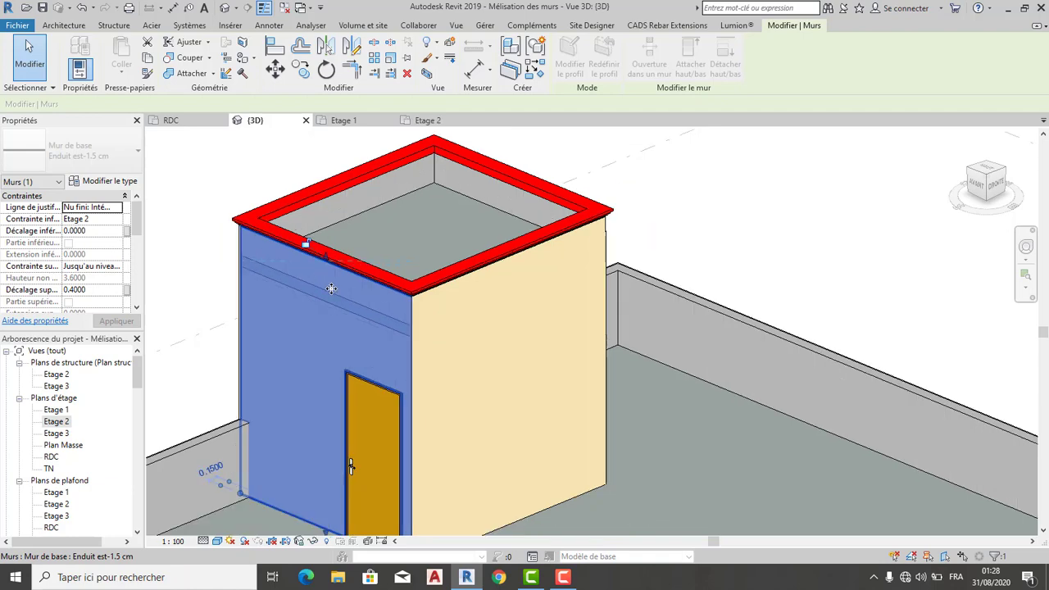
pyautogui.scroll(-2, 332, 287)
pyautogui.press('Escape')
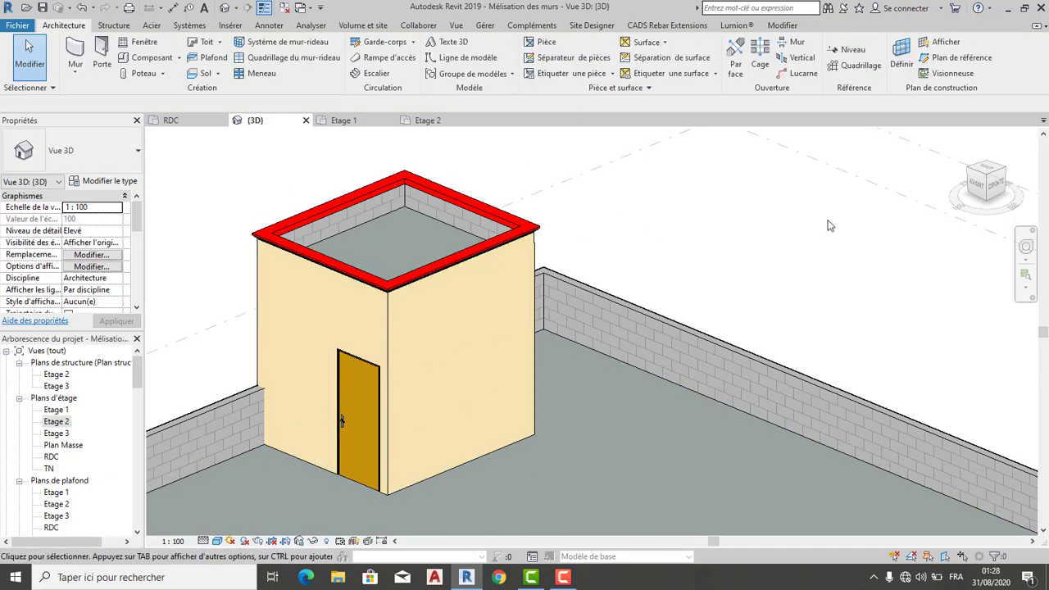
pyautogui.click(1007, 172)
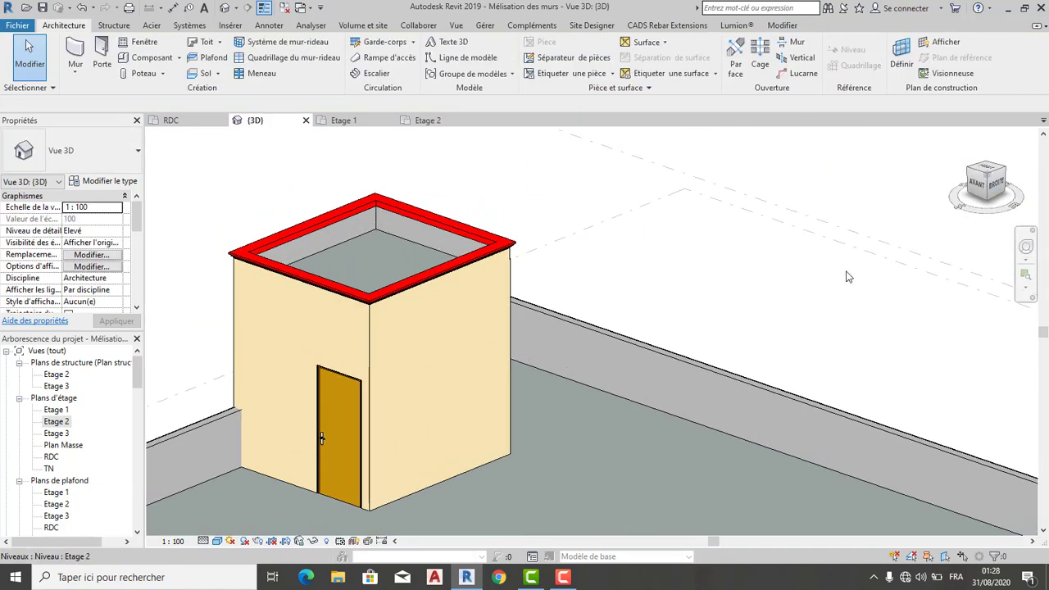
pyautogui.scroll(-2, 726, 286)
pyautogui.moveTo(994, 184)
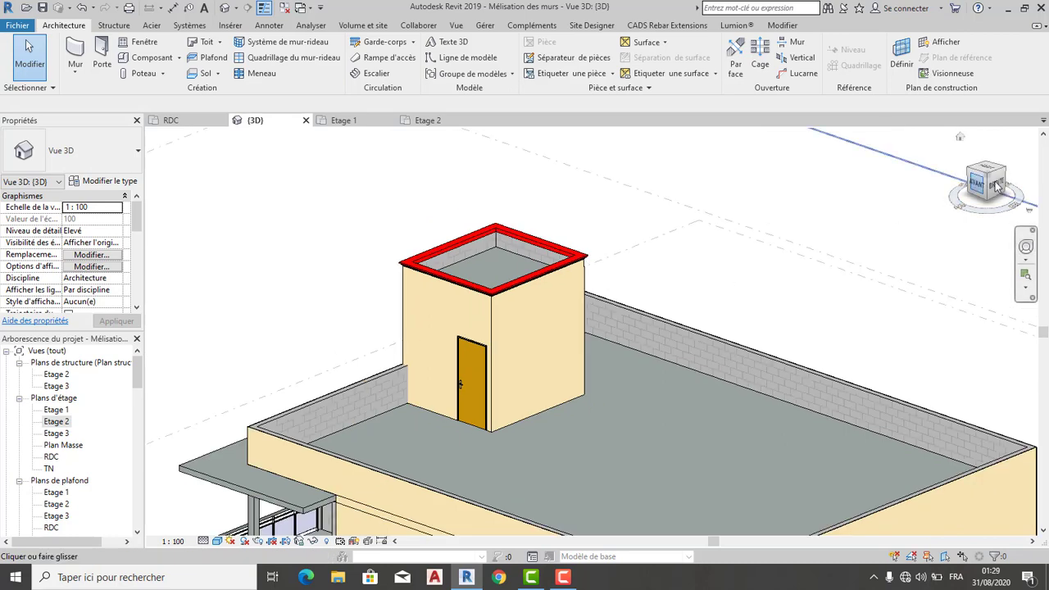
pyautogui.scroll(-2, 750, 286)
pyautogui.scroll(-2, 746, 282)
pyautogui.scroll(-2, 745, 281)
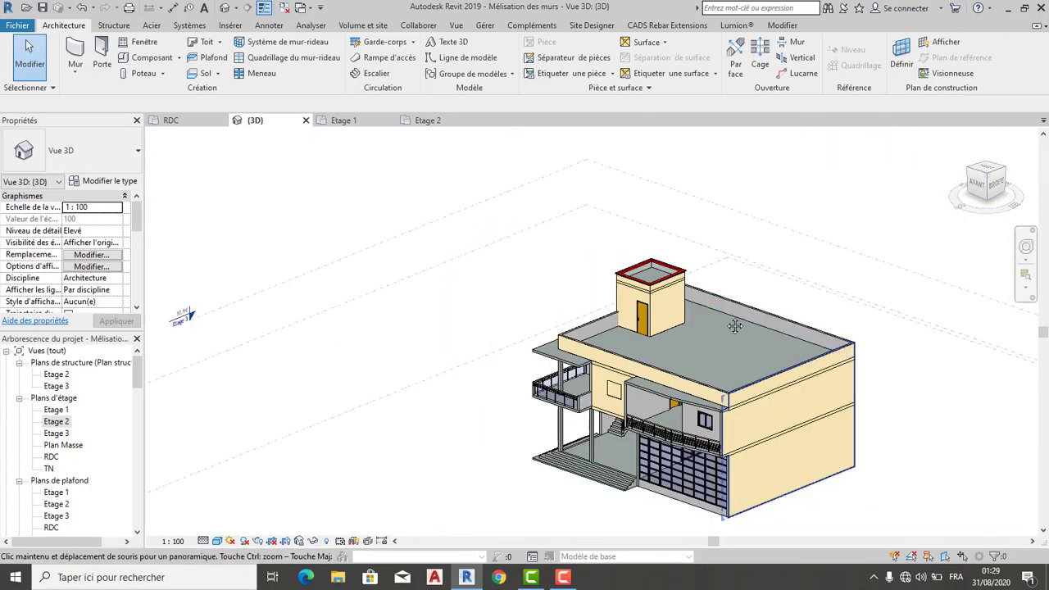
pyautogui.keyDown('shift'); pyautogui.moveTo(573, 344); pyautogui.dragTo(791, 275, button='middle'); pyautogui.keyUp('shift')
pyautogui.scroll(2, 714, 348)
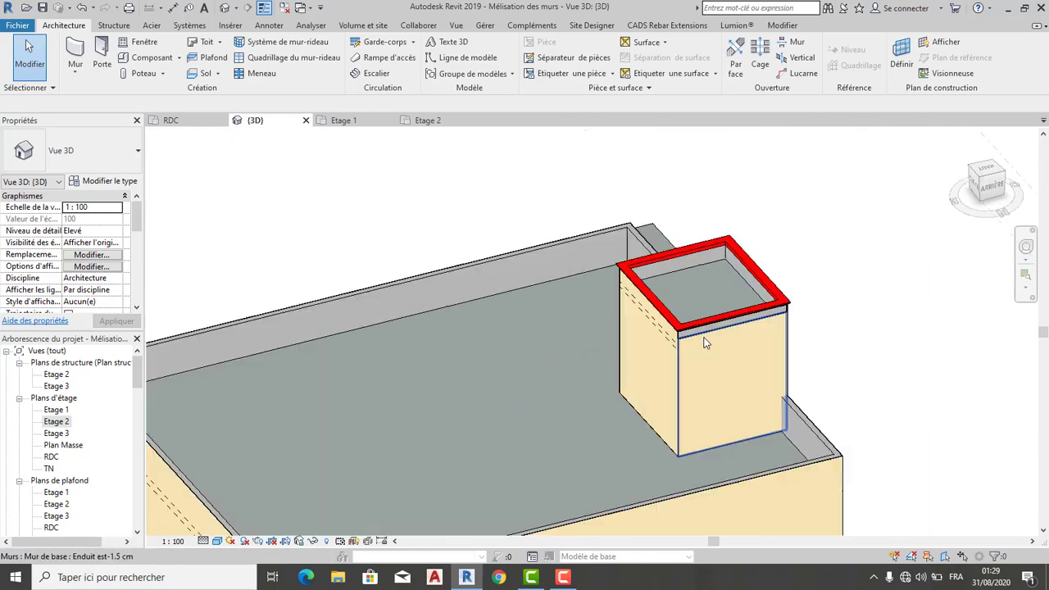
pyautogui.scroll(3, 714, 348)
pyautogui.click(770, 330)
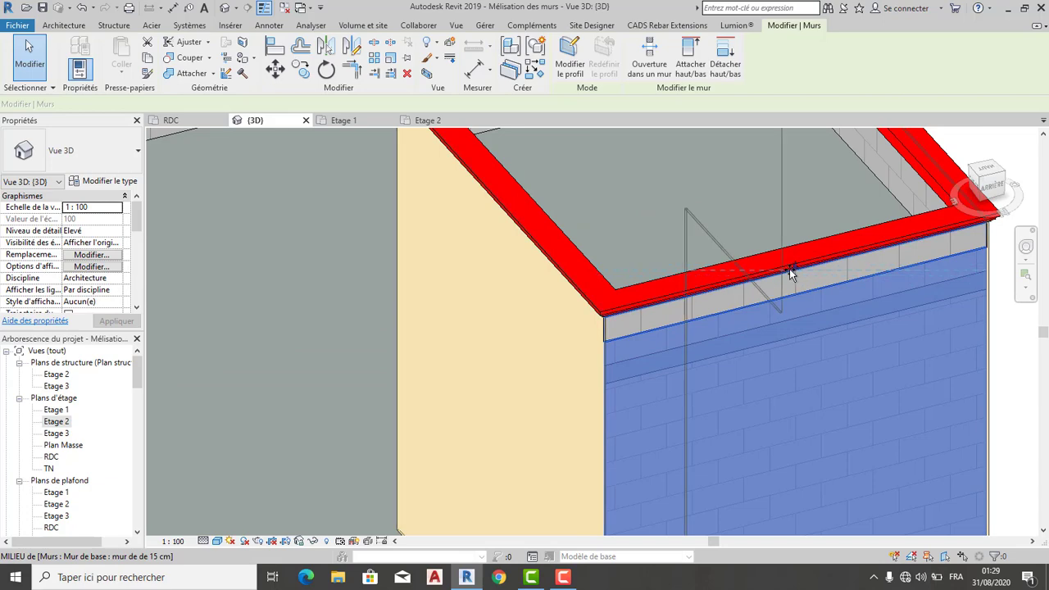
pyautogui.click(751, 316)
pyautogui.scroll(-3, 742, 328)
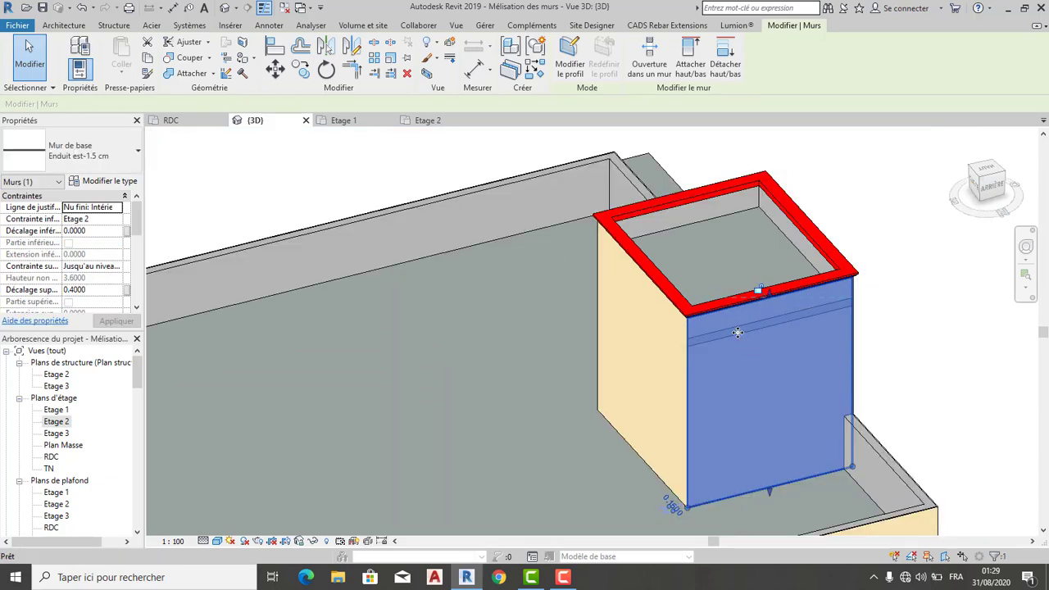
pyautogui.press('Escape')
pyautogui.keyDown('shift'); pyautogui.moveTo(246, 361); pyautogui.dragTo(190, 373, button='middle'); pyautogui.keyUp('shift')
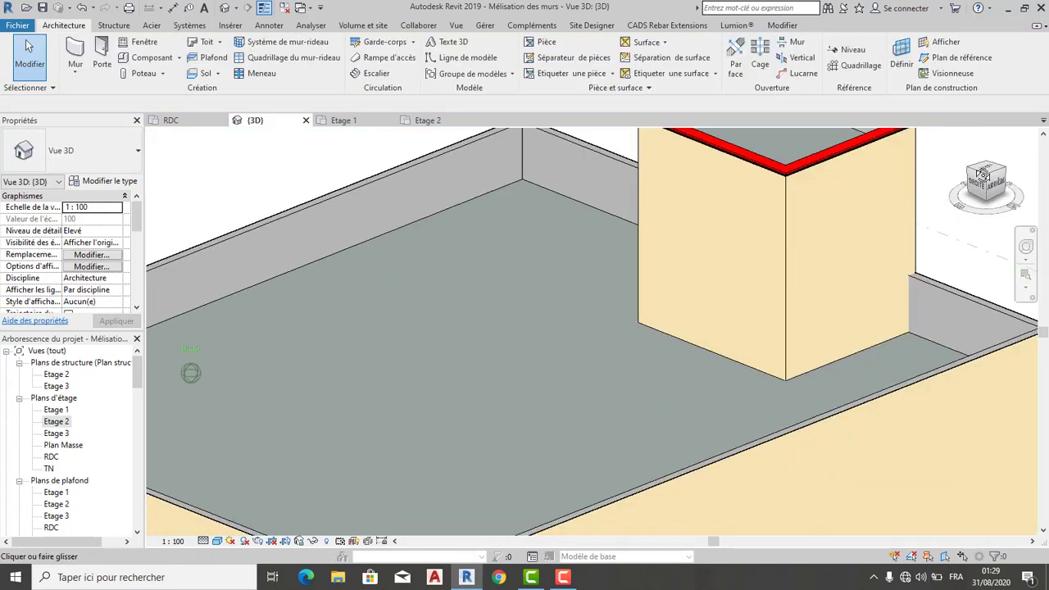
pyautogui.click(961, 137)
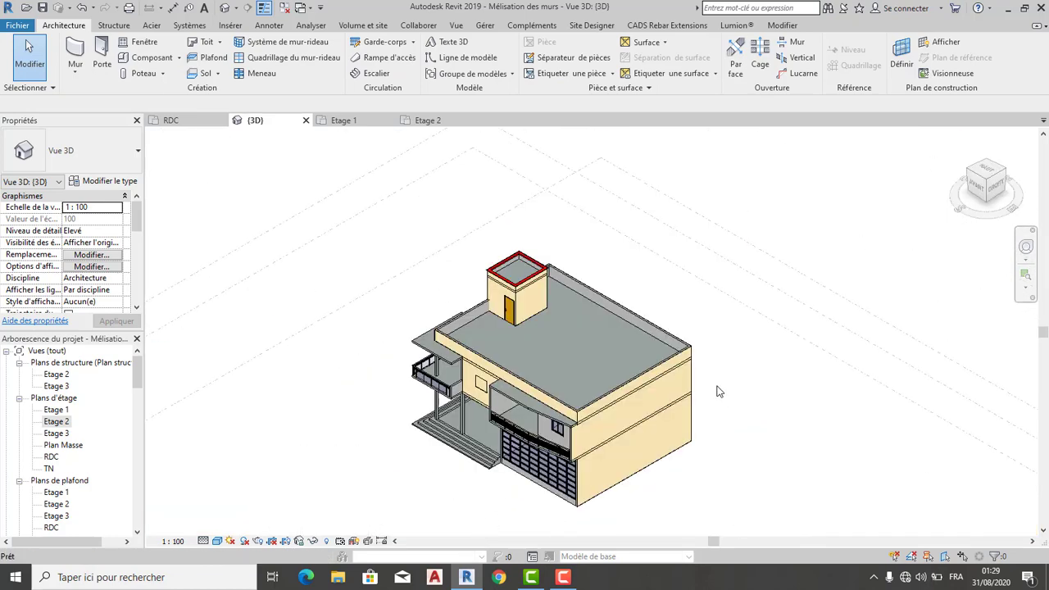
# Orbit and zoom onto the front facade in 3D, then switch to the Etage 1 plan.
pyautogui.keyDown('shift'); pyautogui.moveTo(150, 386); pyautogui.dragTo(150, 158, button='middle'); pyautogui.keyUp('shift')
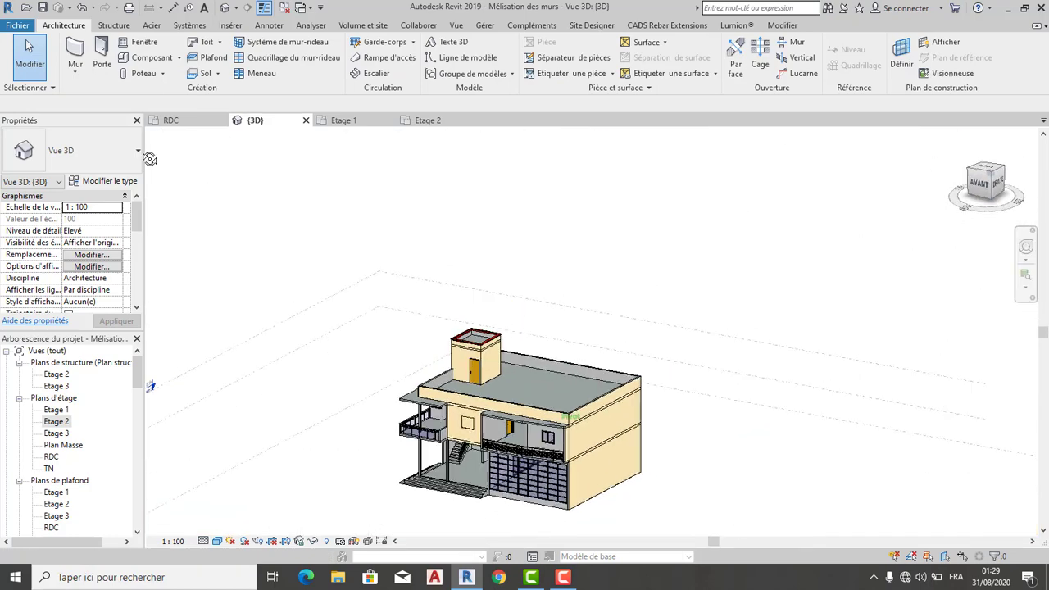
pyautogui.scroll(1, 554, 332)
pyautogui.moveTo(477, 436)
pyautogui.mouseDown(button='middle')
pyautogui.moveTo(554, 331)
pyautogui.moveTo(457, 329)
pyautogui.mouseUp(button='middle')
pyautogui.scroll(3, 553, 328)
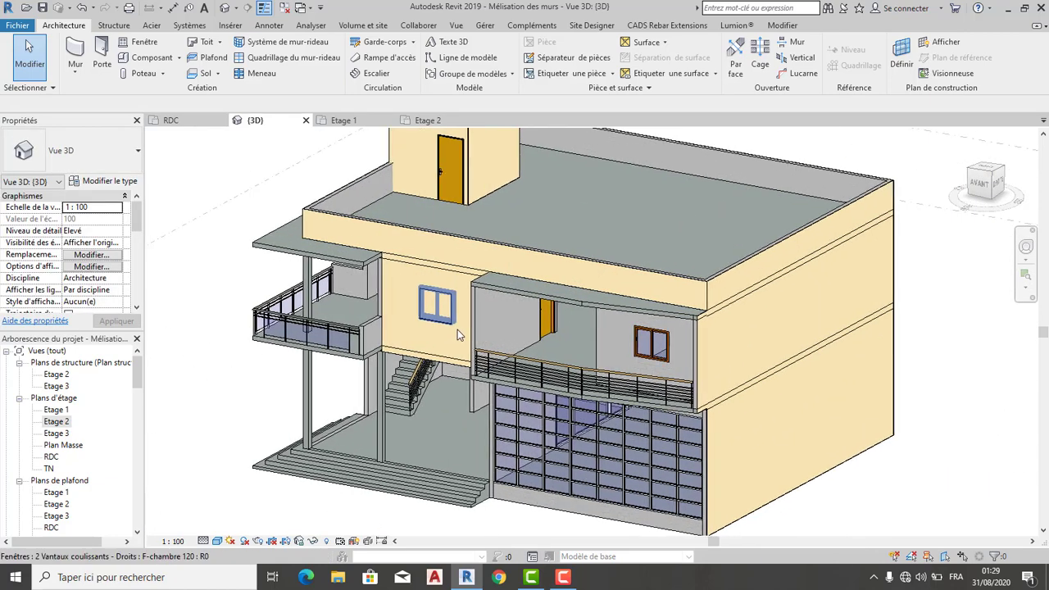
pyautogui.scroll(1, 675, 359)
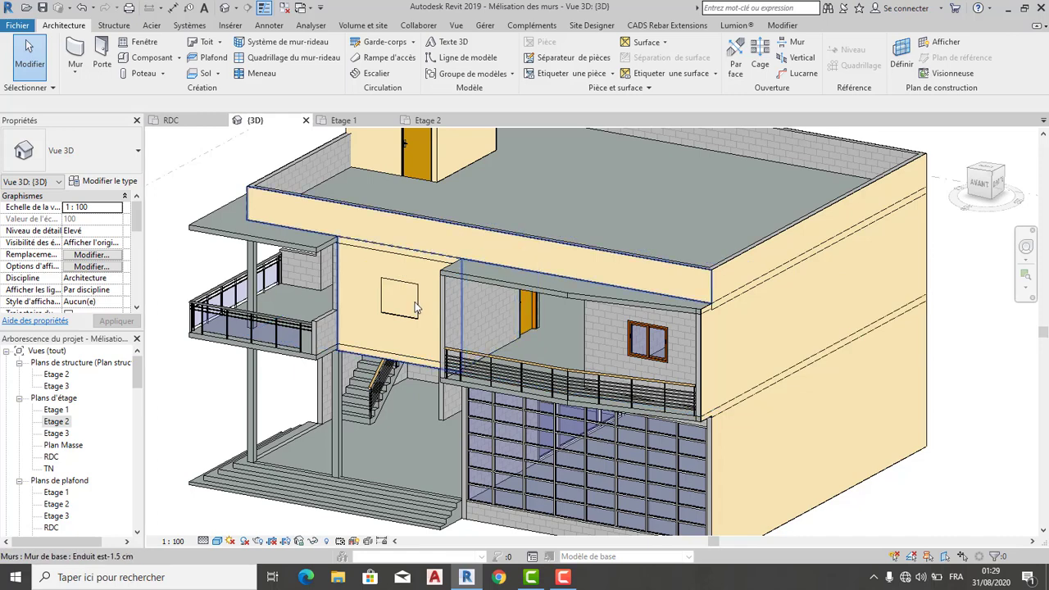
pyautogui.scroll(1, 416, 308)
pyautogui.scroll(1, 401, 302)
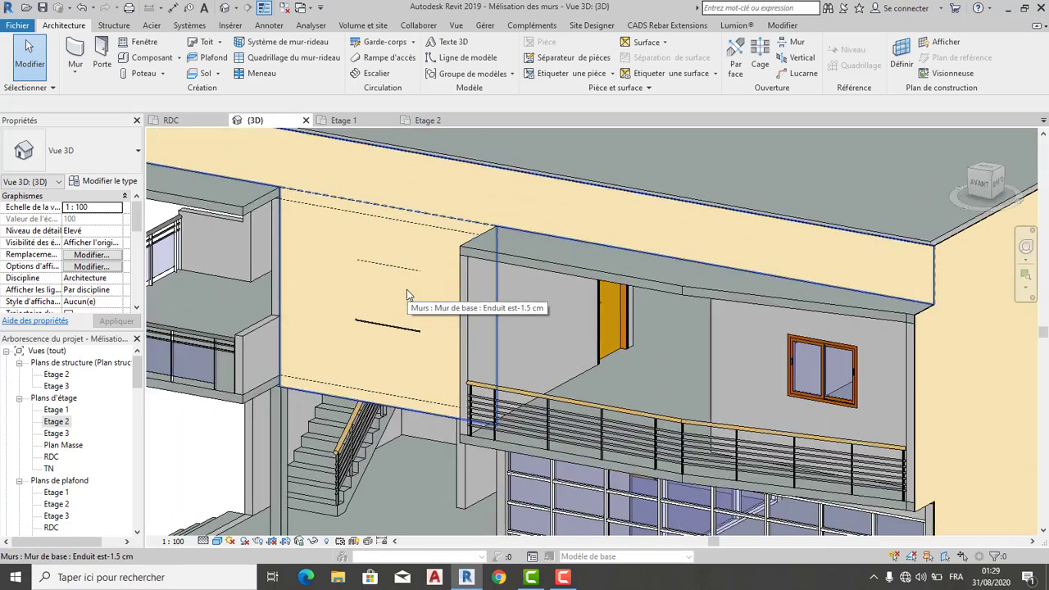
pyautogui.click(348, 121)
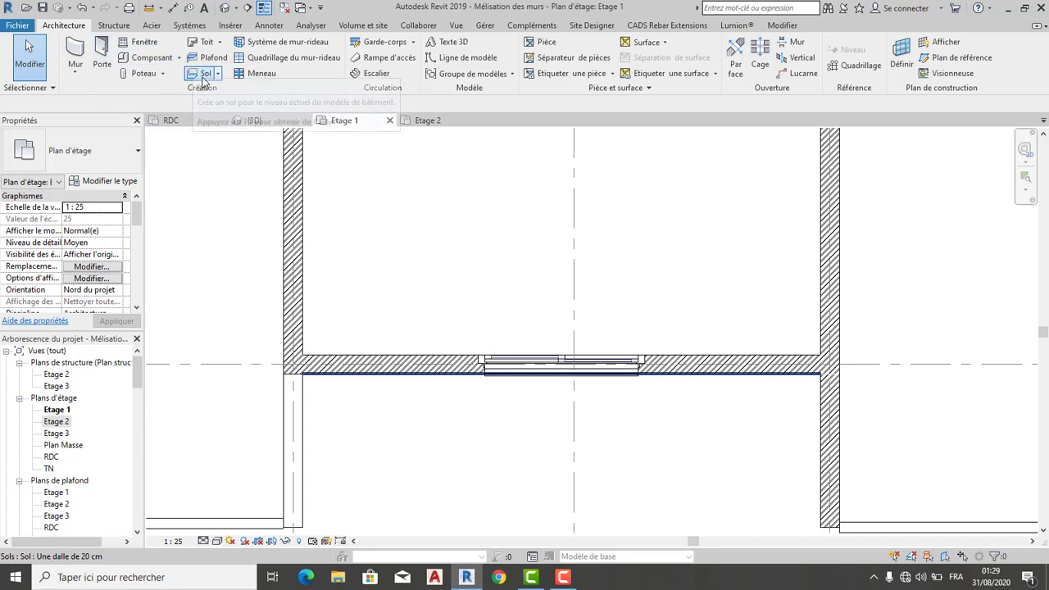
# Join the 15 cm wall under the window with the 20 cm slab, then view the whole plan.
pyautogui.click(385, 371)
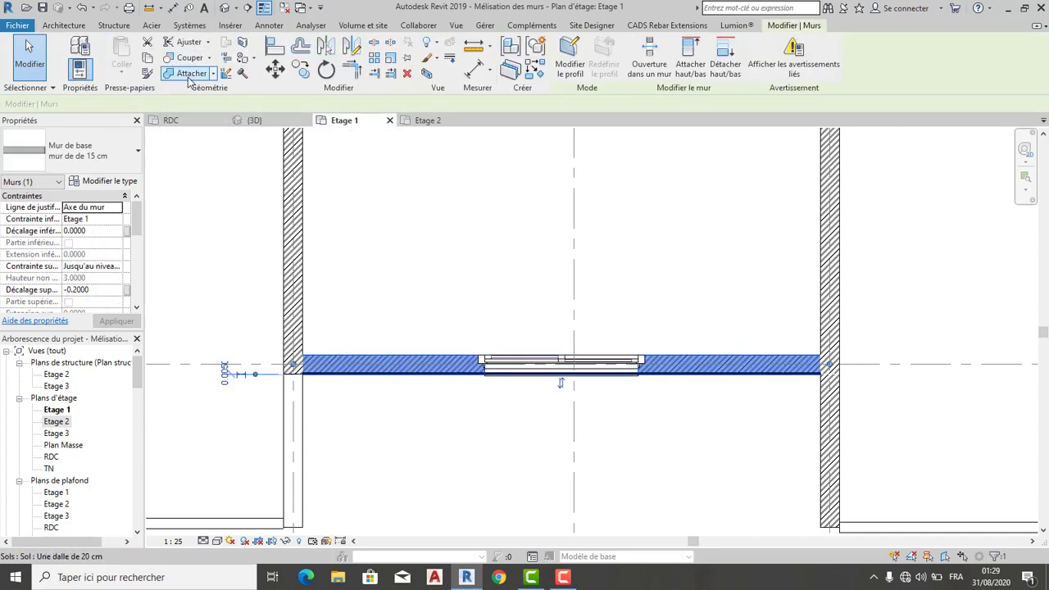
pyautogui.scroll(1, 663, 380)
pyautogui.scroll(3, 737, 360)
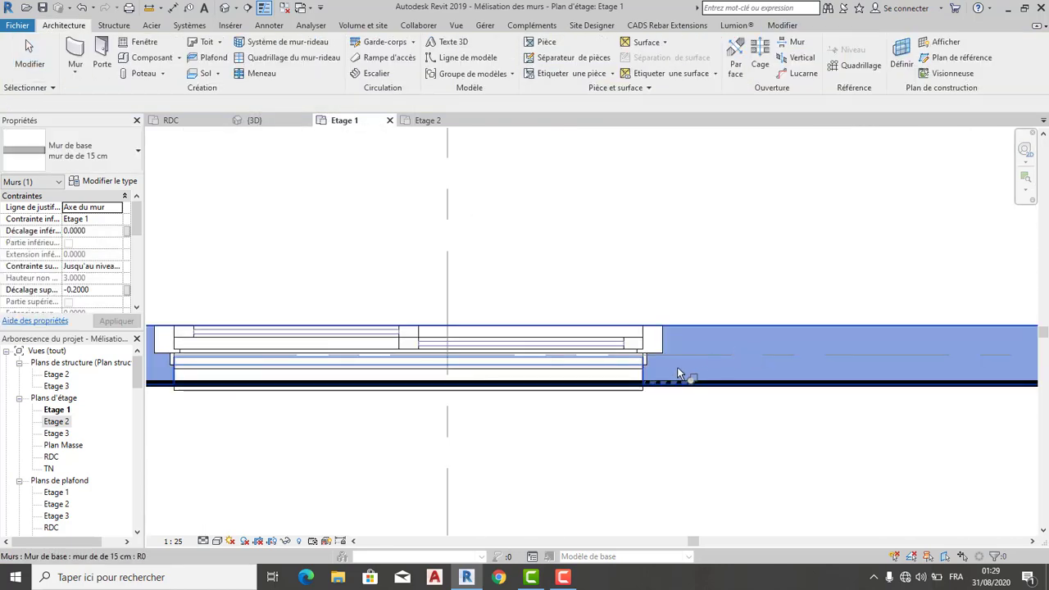
pyautogui.click(624, 375)
pyautogui.scroll(-3, 443, 337)
pyautogui.moveTo(443, 336)
pyautogui.mouseDown(button='middle')
pyautogui.moveTo(318, 291)
pyautogui.moveTo(317, 336)
pyautogui.mouseUp(button='middle')
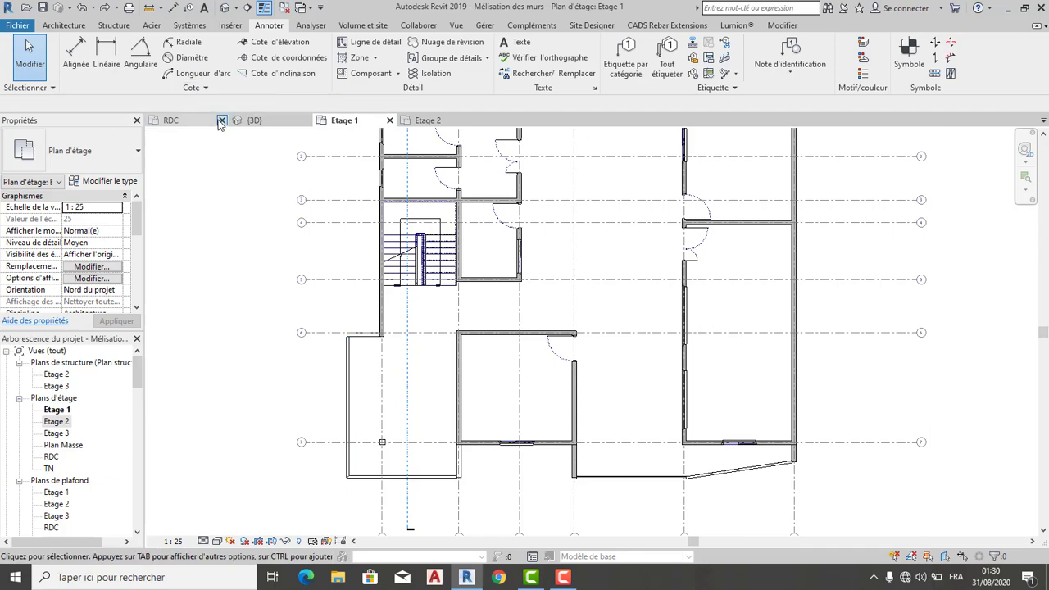
# Switch to the RDC floor plan and start the Wall tool.
pyautogui.click(178, 121)
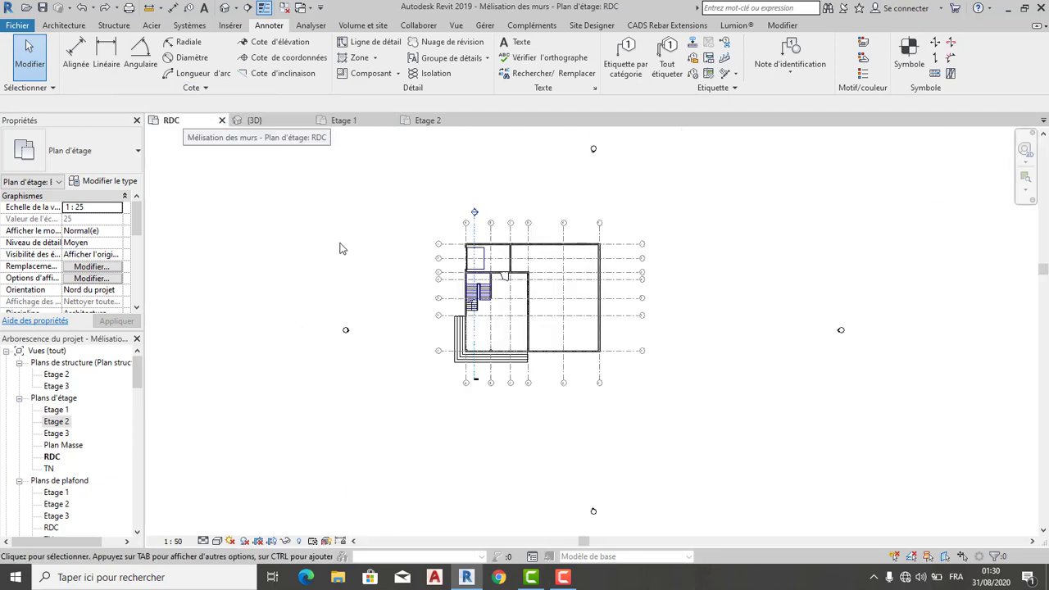
pyautogui.scroll(3, 492, 253)
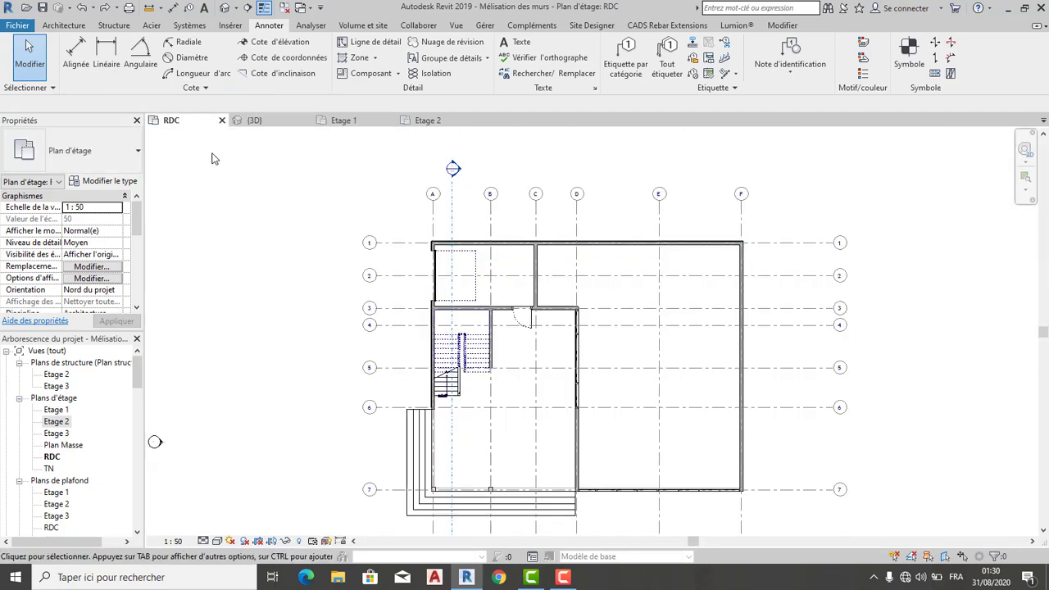
pyautogui.click(71, 27)
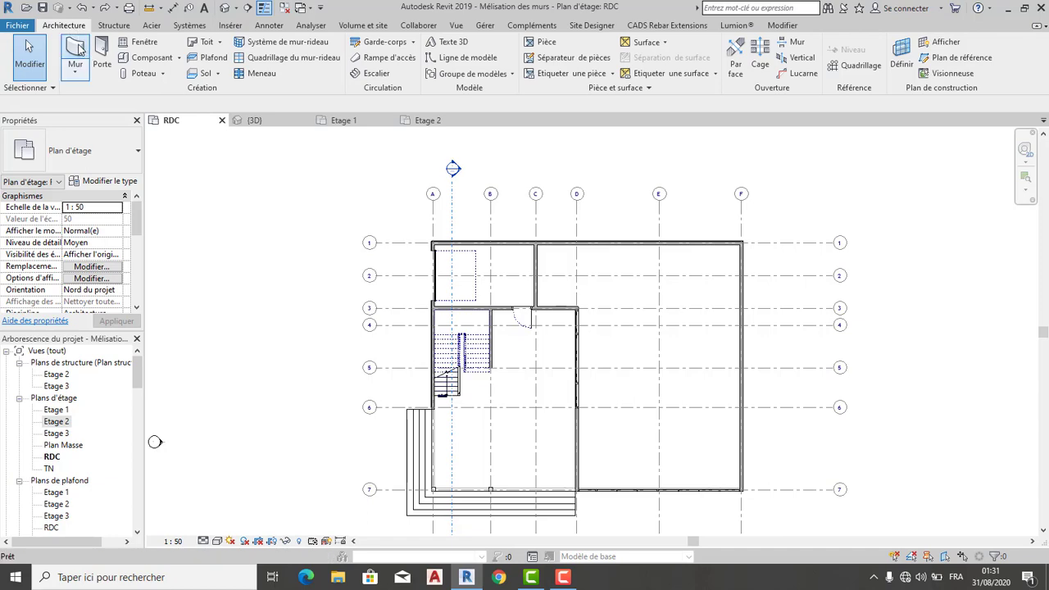
pyautogui.click(80, 49)
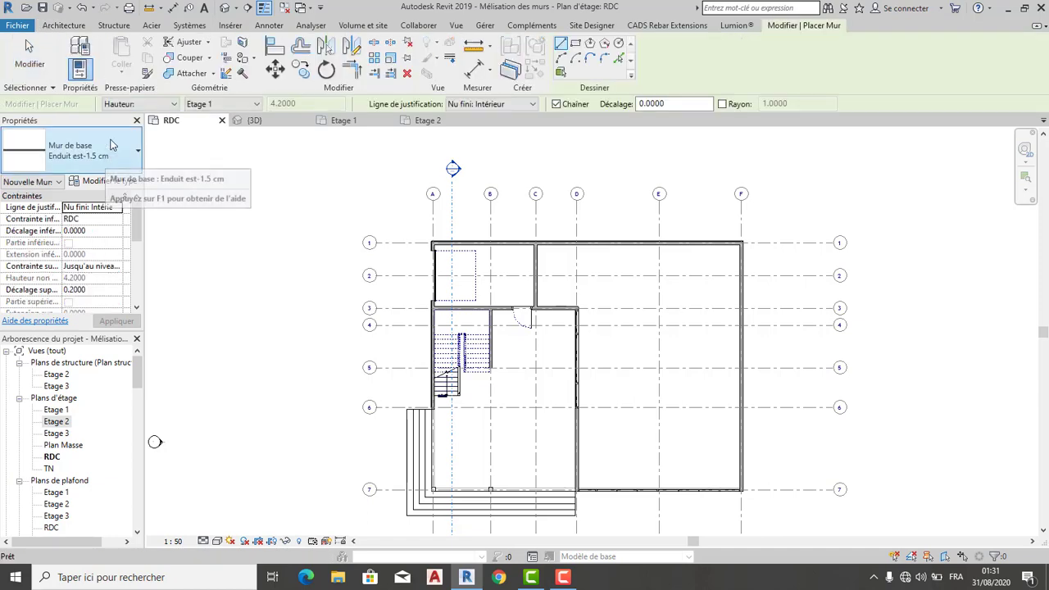
# Duplicate the render wall type as 'Enduit int -1.5 cm' and edit its layer structure.
pyautogui.click(83, 50)
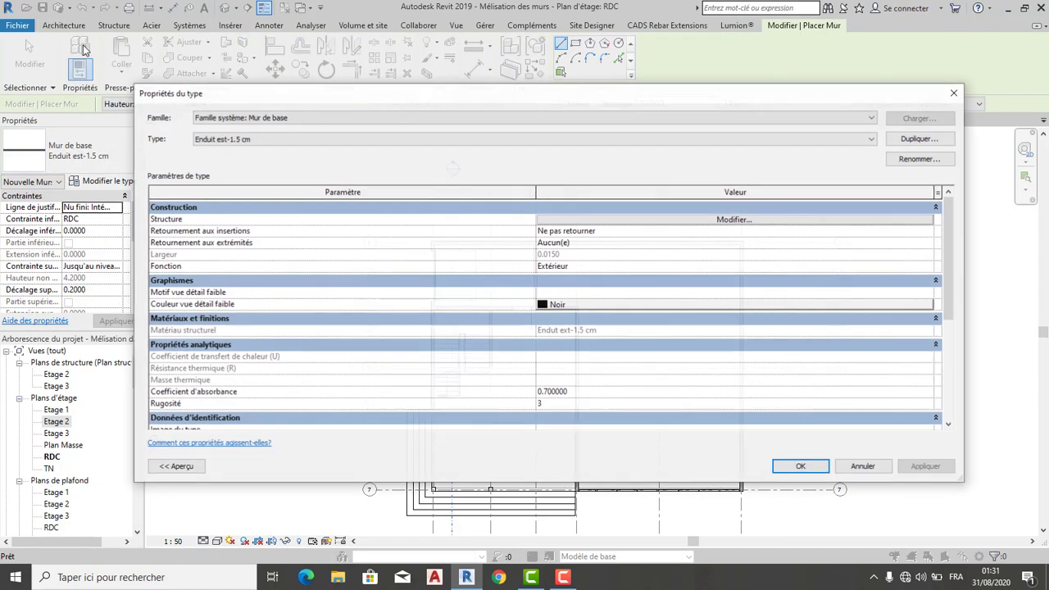
pyautogui.click(929, 143)
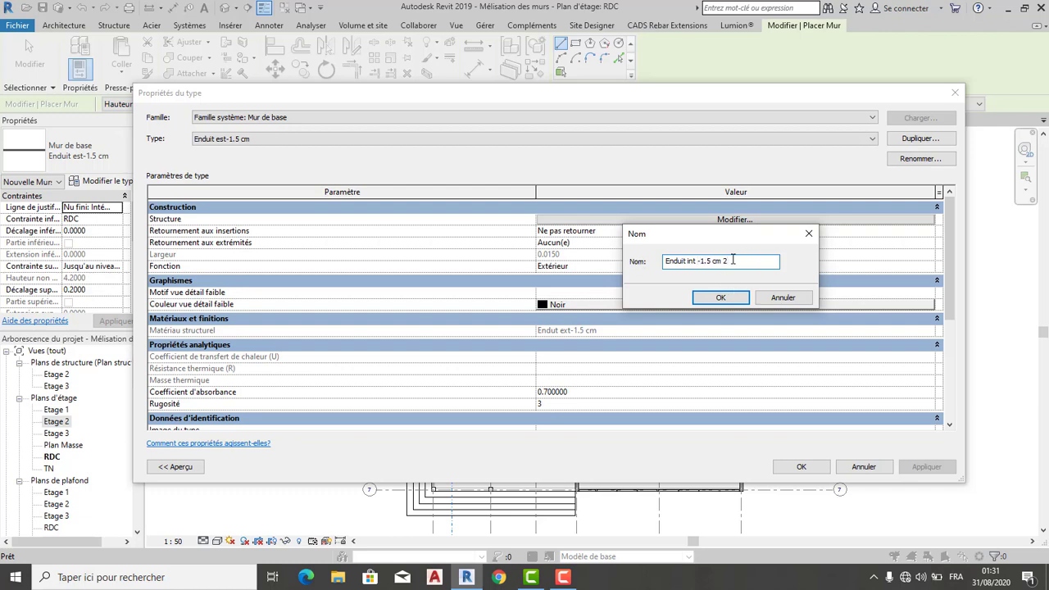
pyautogui.click(716, 298)
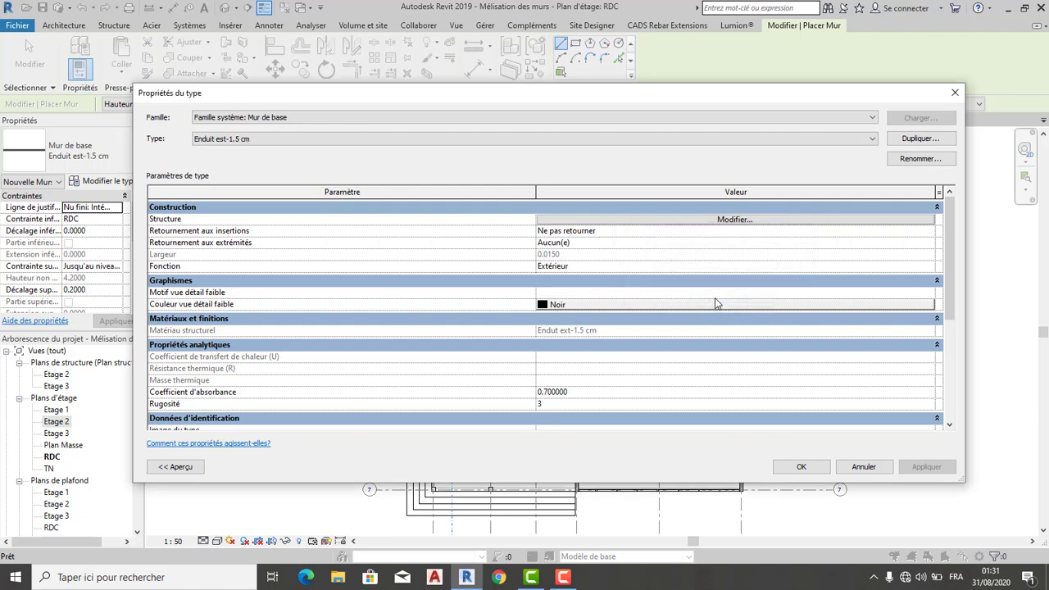
pyautogui.click(734, 219)
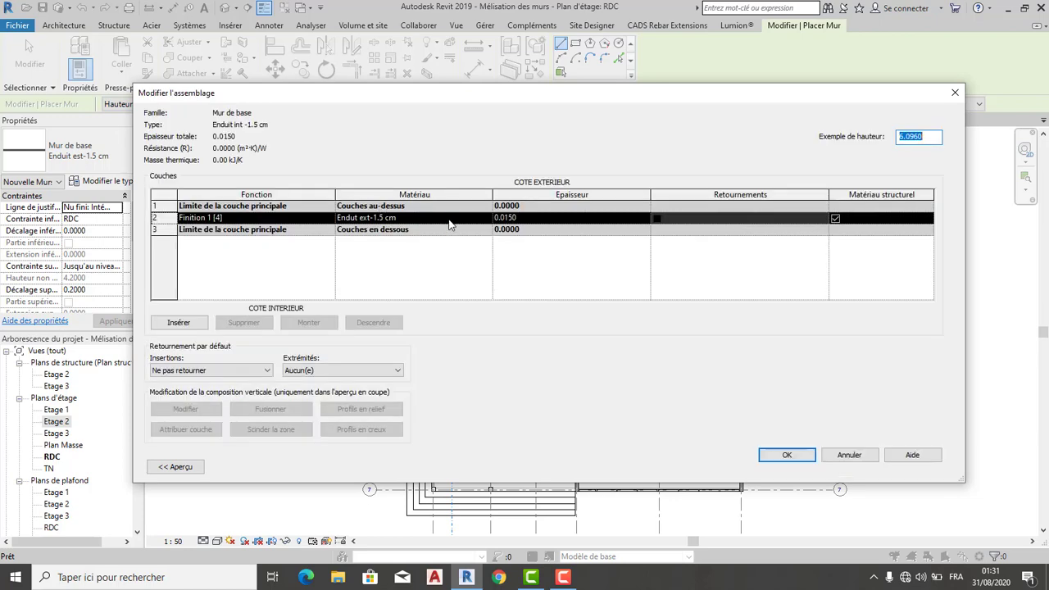
# Duplicate the Enduit ext-1.5 cm material as an interior render shaded RGB 201 222 220 and assign it.
pyautogui.click(451, 220)
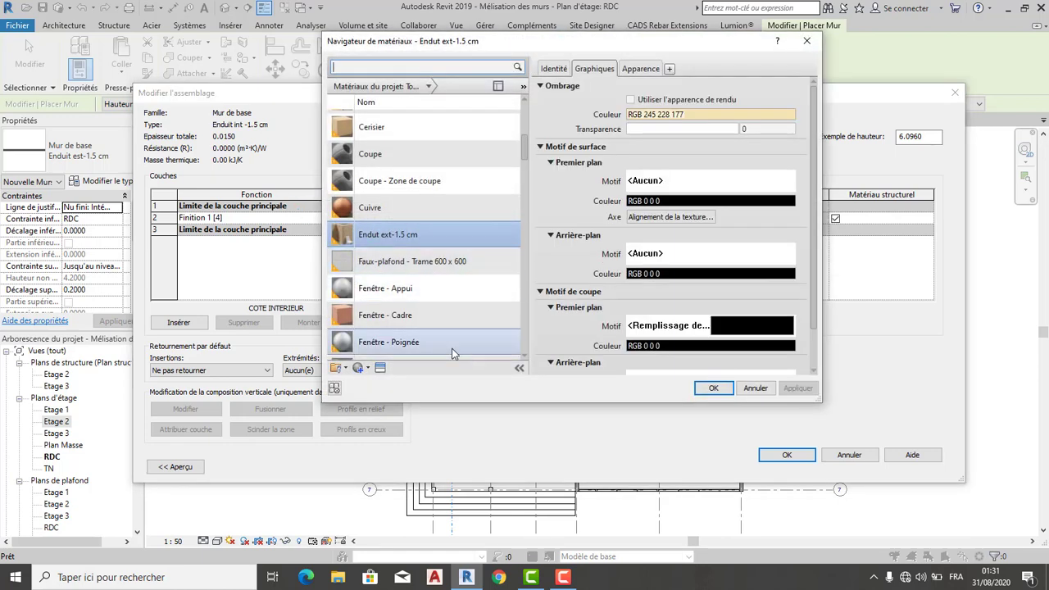
pyautogui.scroll(-1, 422, 345)
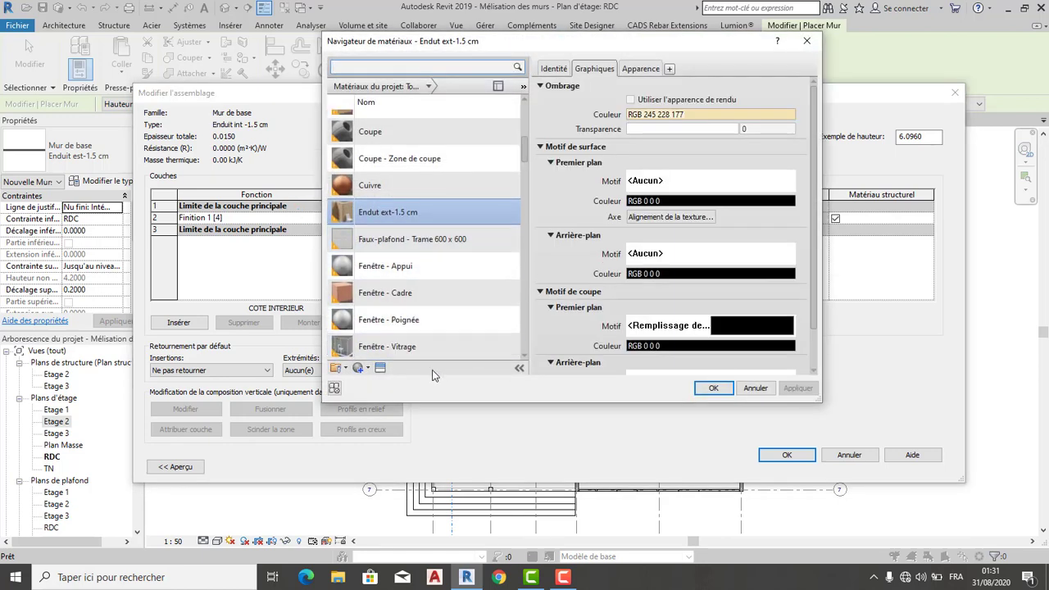
pyautogui.rightClick(401, 210)
pyautogui.click(443, 231)
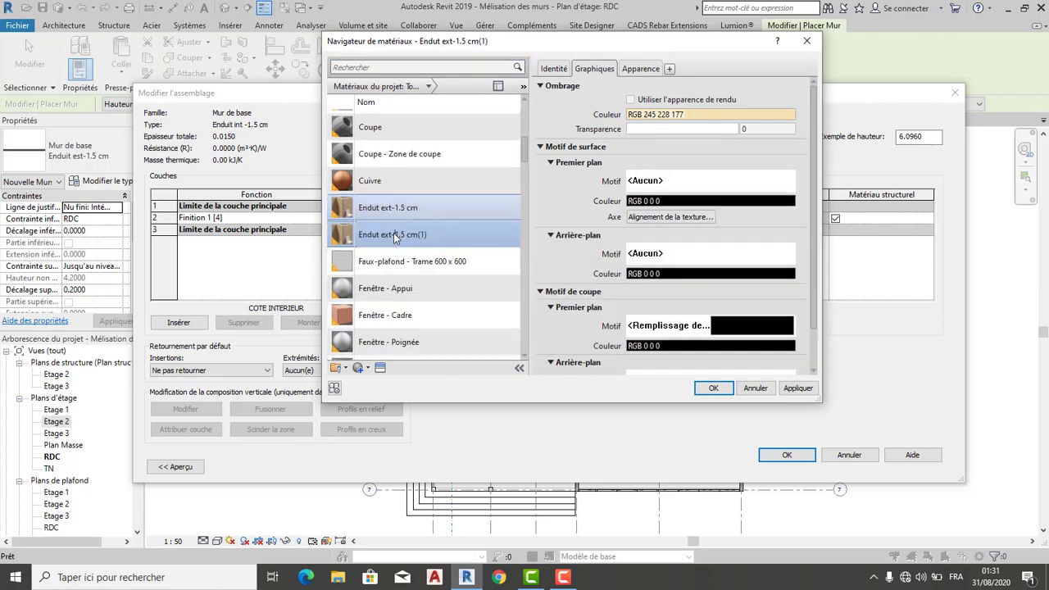
pyautogui.click(393, 234)
pyautogui.press('BackSpace')
pyautogui.press('BackSpace')
pyautogui.write('int')
pyautogui.click(710, 116)
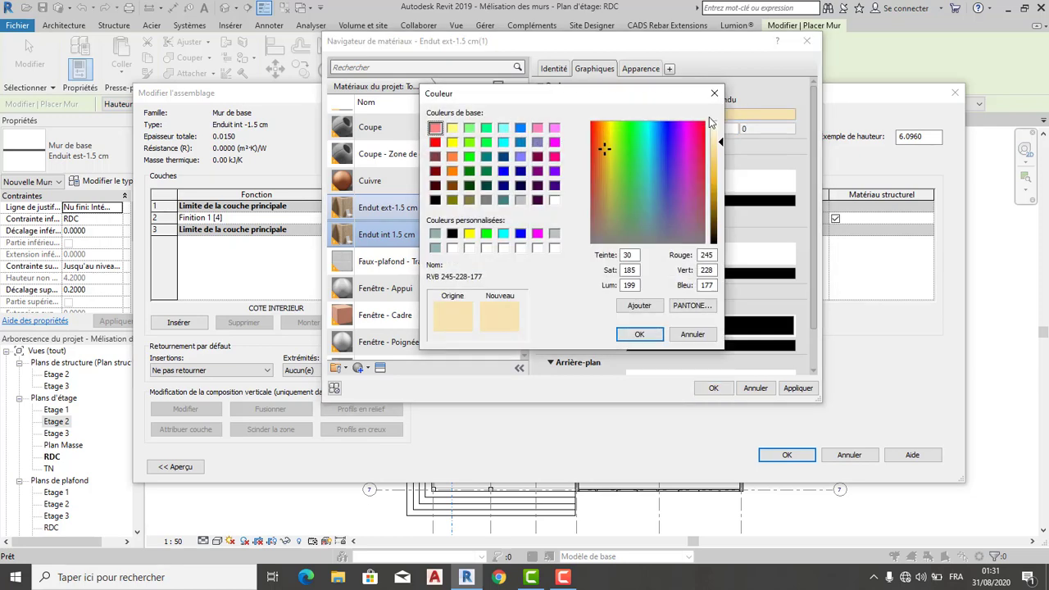
pyautogui.click(647, 213)
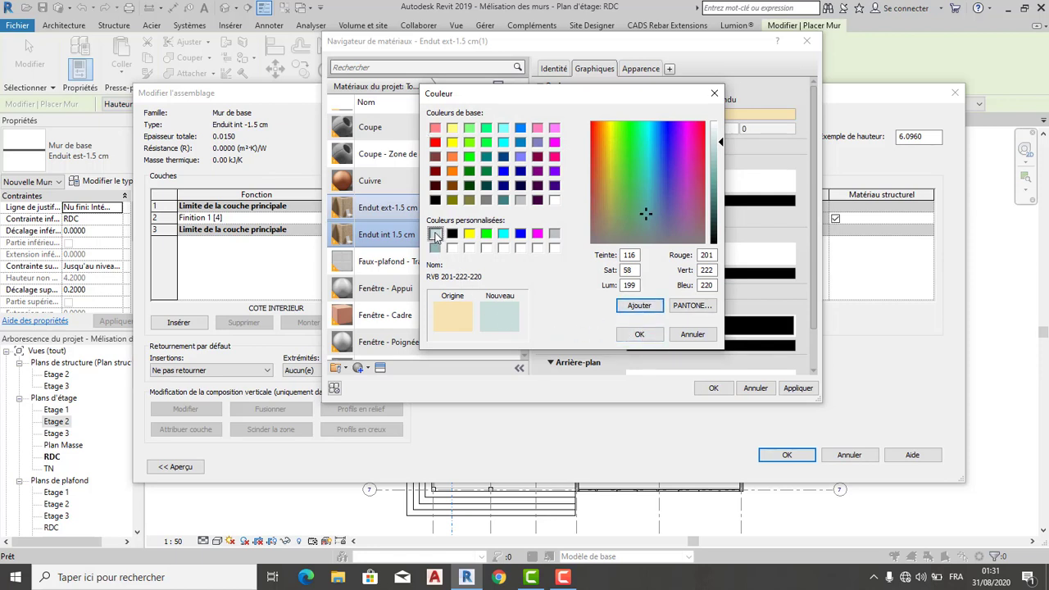
pyautogui.click(636, 335)
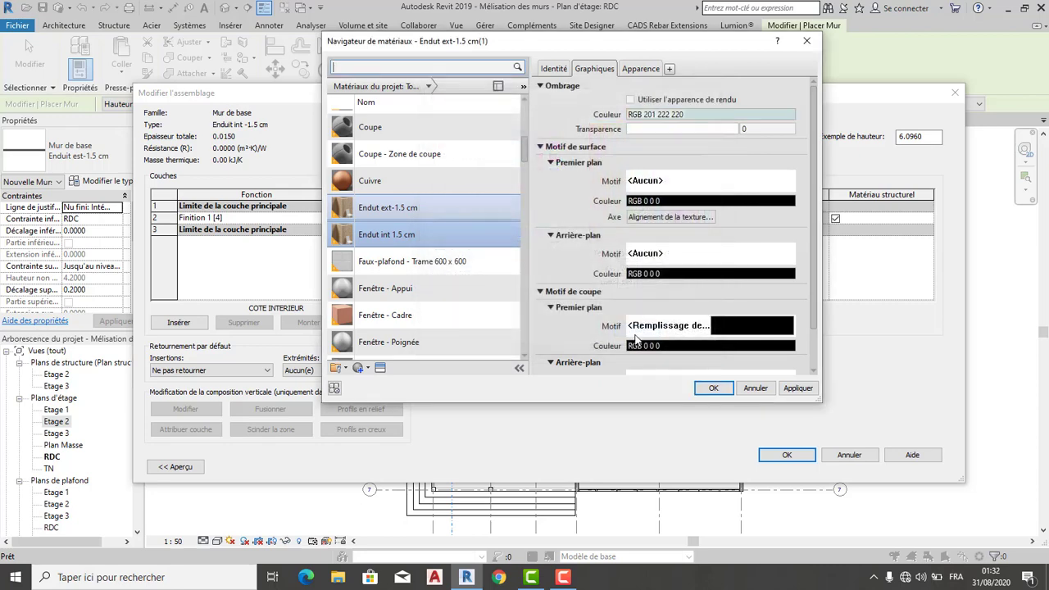
pyautogui.click(714, 389)
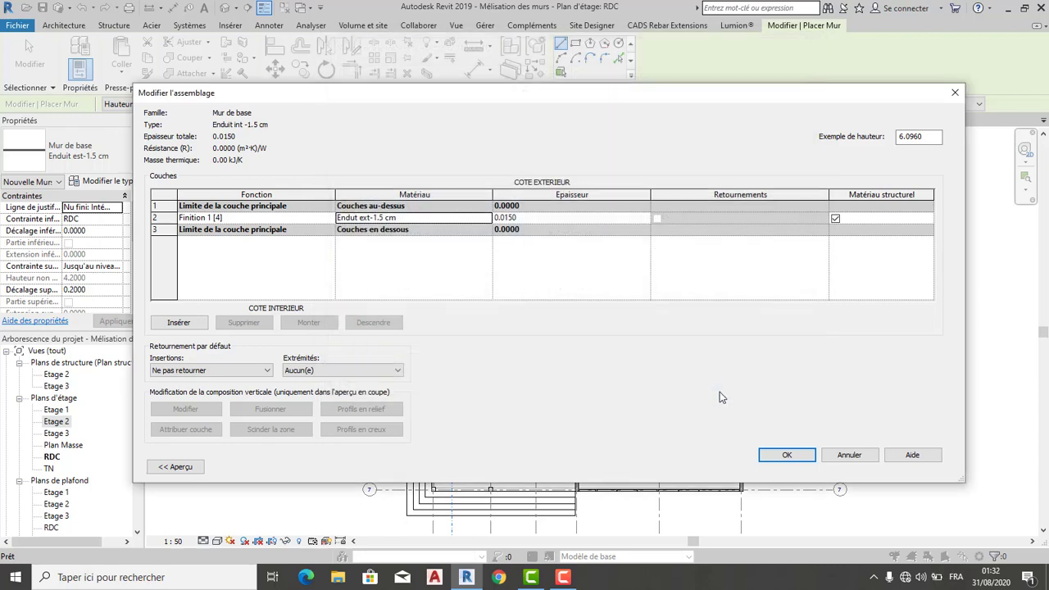
# Set the layer function to Finition 2 [5] and confirm the assembly and type properties.
pyautogui.click(325, 220)
pyautogui.click(326, 221)
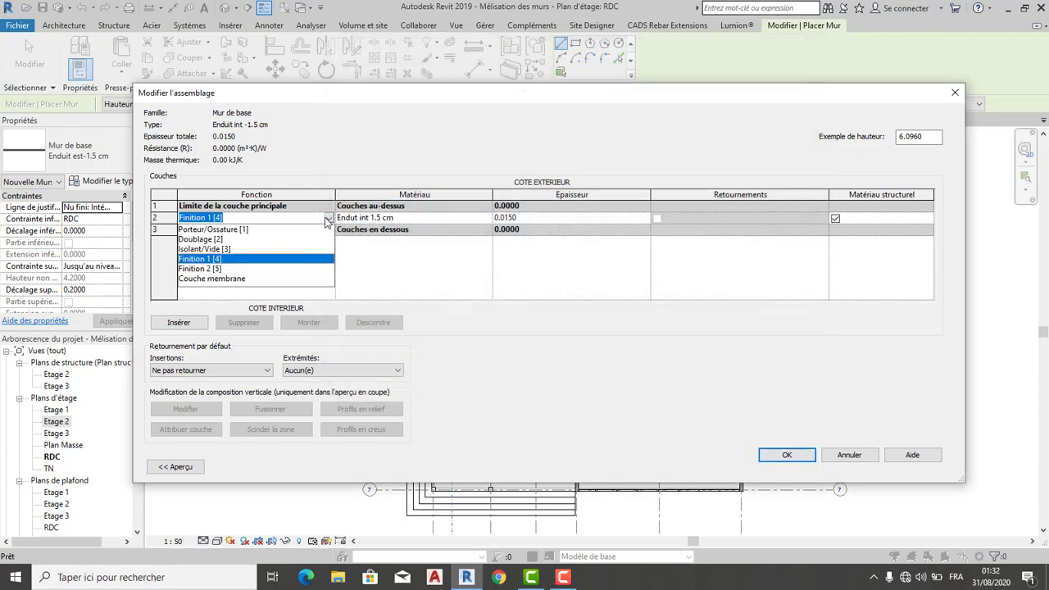
pyautogui.click(209, 268)
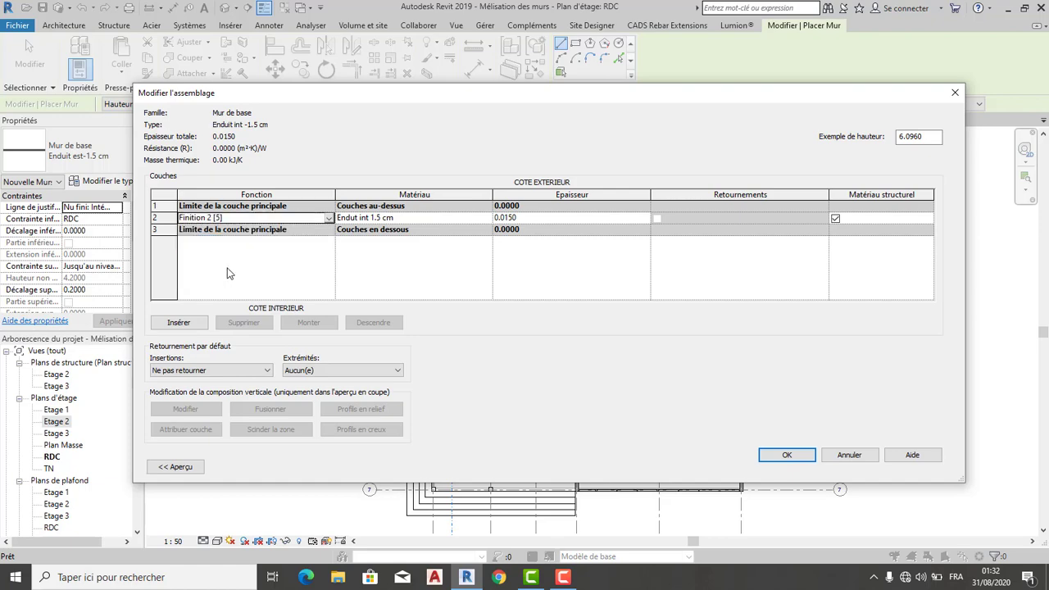
pyautogui.click(780, 456)
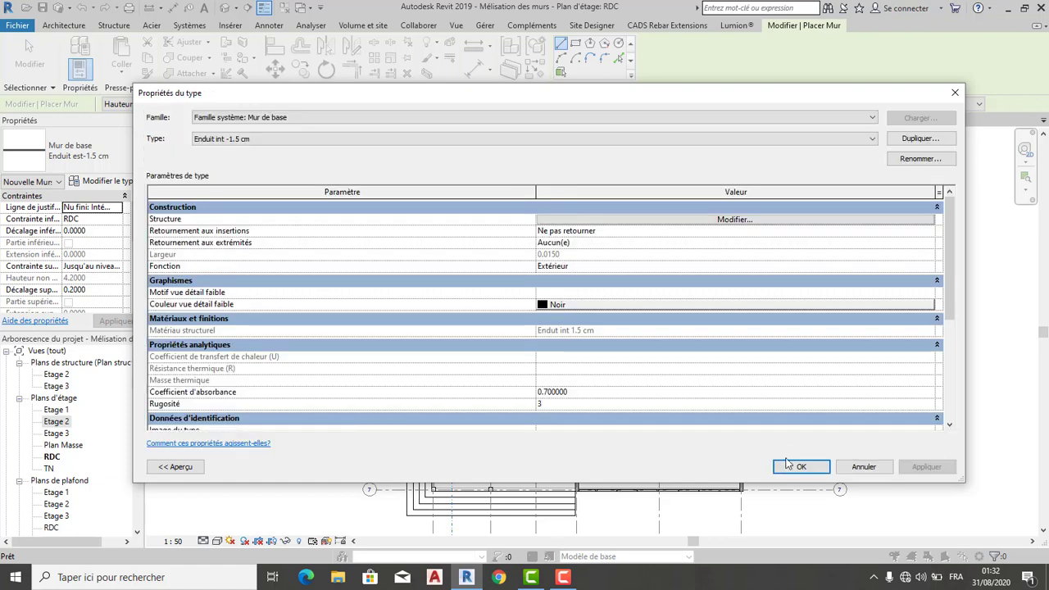
pyautogui.click(799, 467)
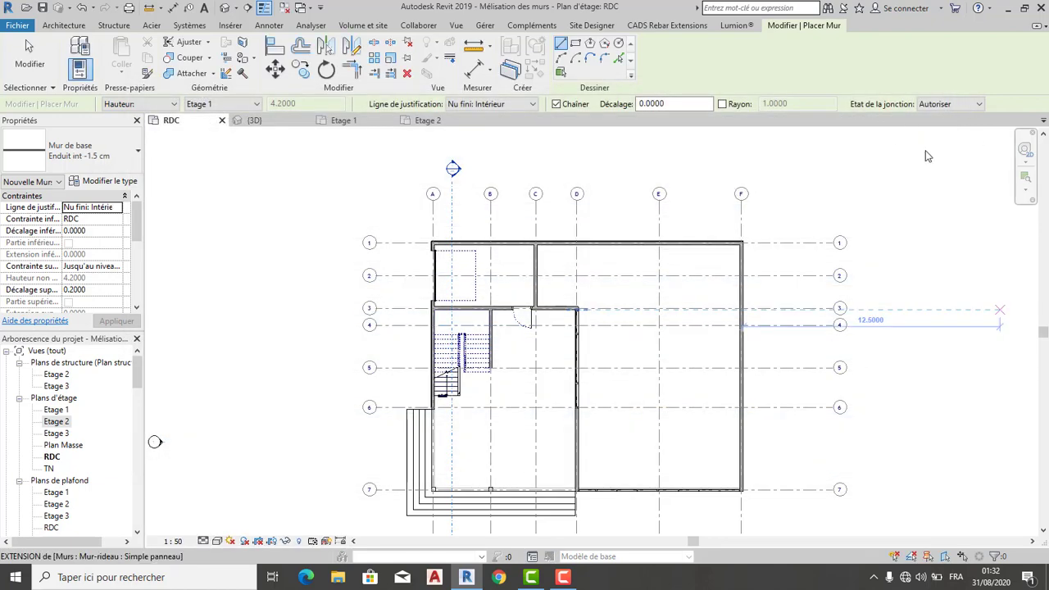
# Switch the wall tool to Rectangle drawing and cancel the first attempted rectangle.
pyautogui.click(577, 308)
pyautogui.moveTo(740, 286); pyautogui.dragTo(667, 257, button='middle')
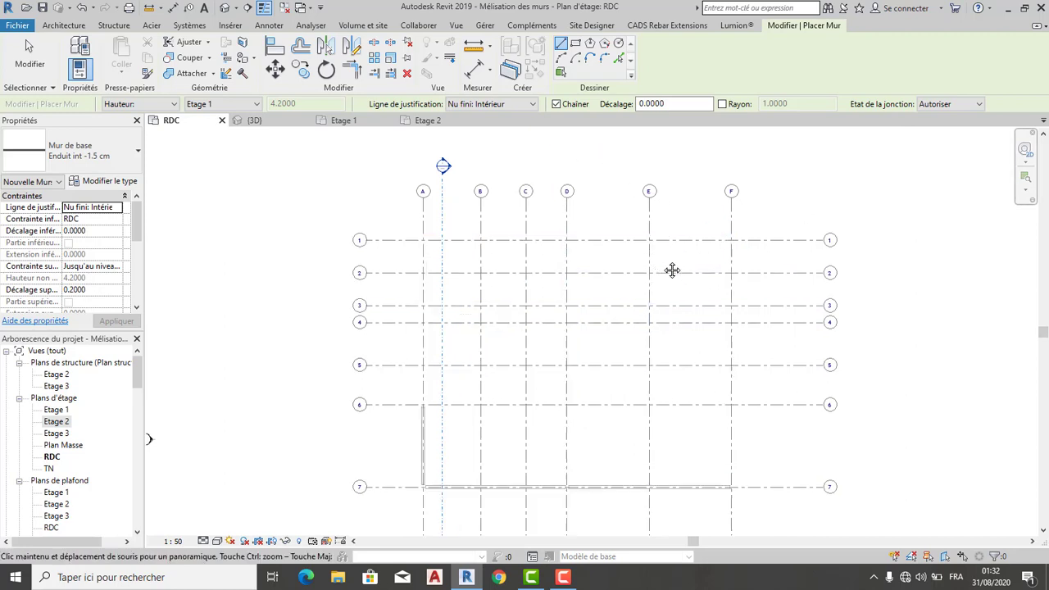
pyautogui.click(559, 41)
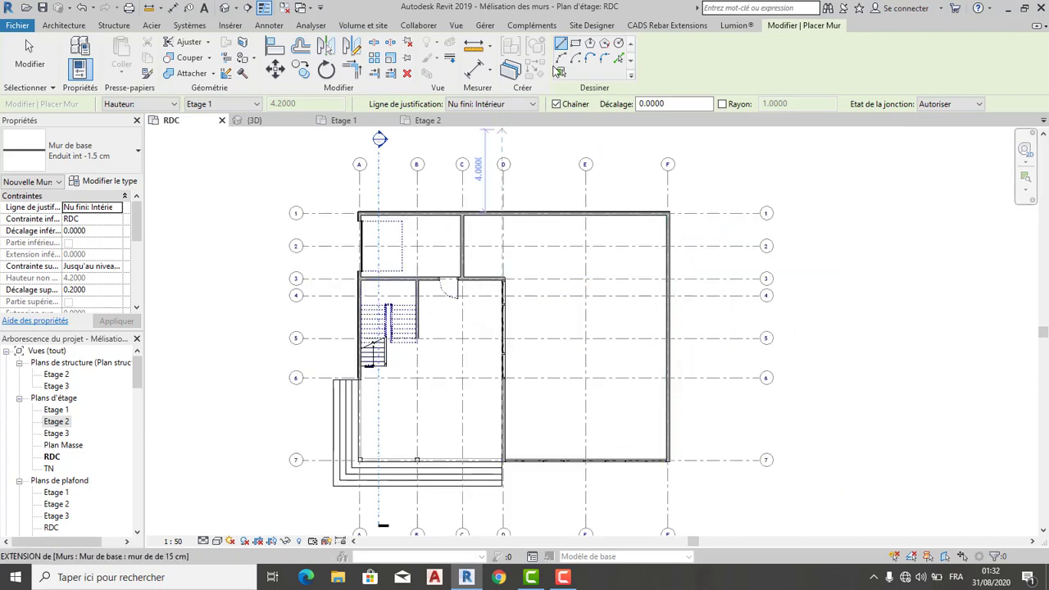
pyautogui.click(575, 45)
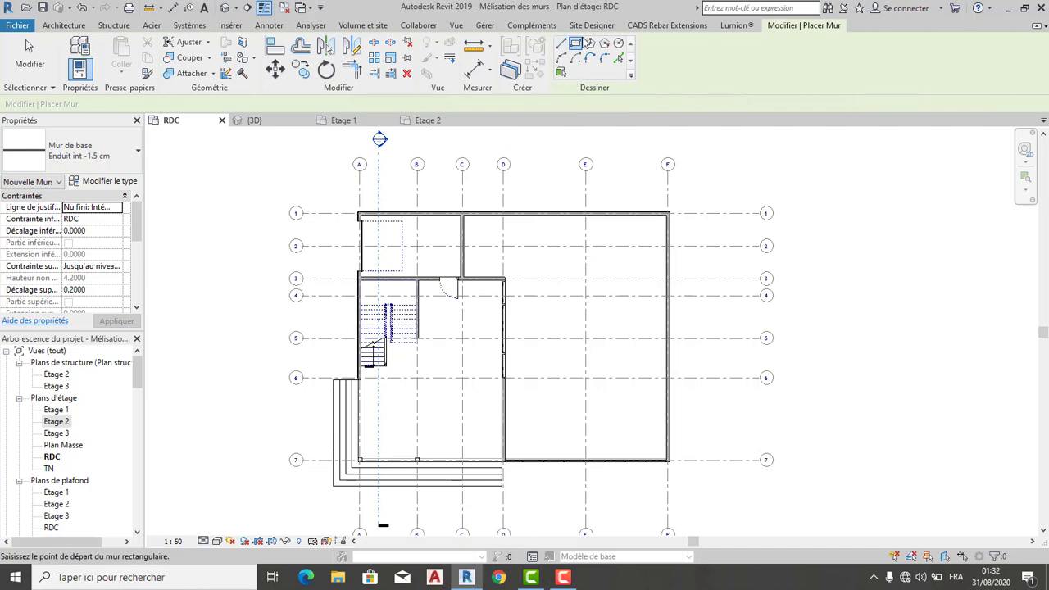
pyautogui.scroll(2, 366, 224)
pyautogui.scroll(2, 361, 217)
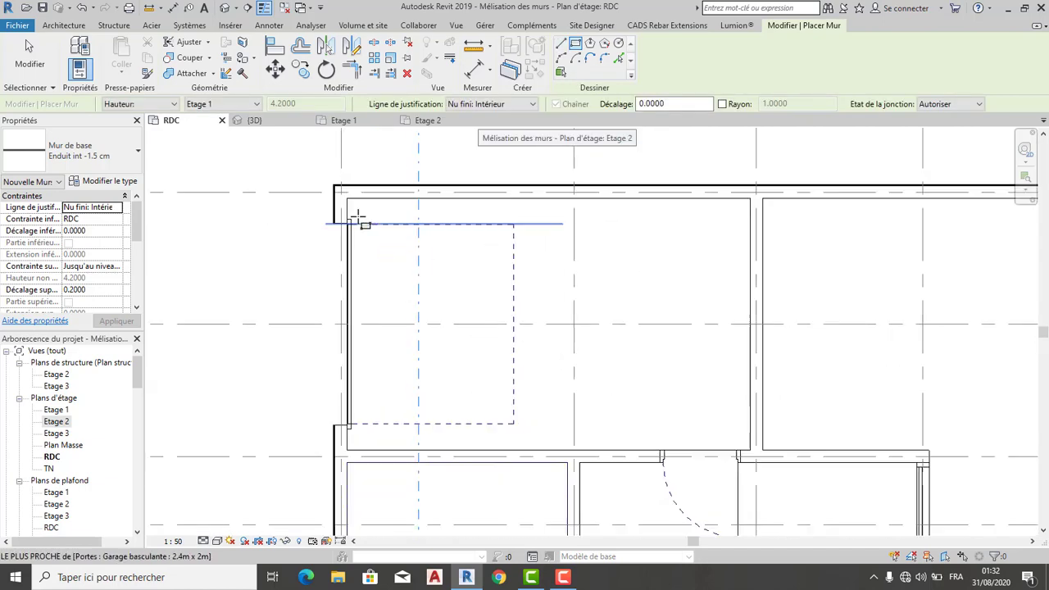
pyautogui.scroll(2, 348, 200)
pyautogui.scroll(1, 344, 198)
pyautogui.click(344, 190)
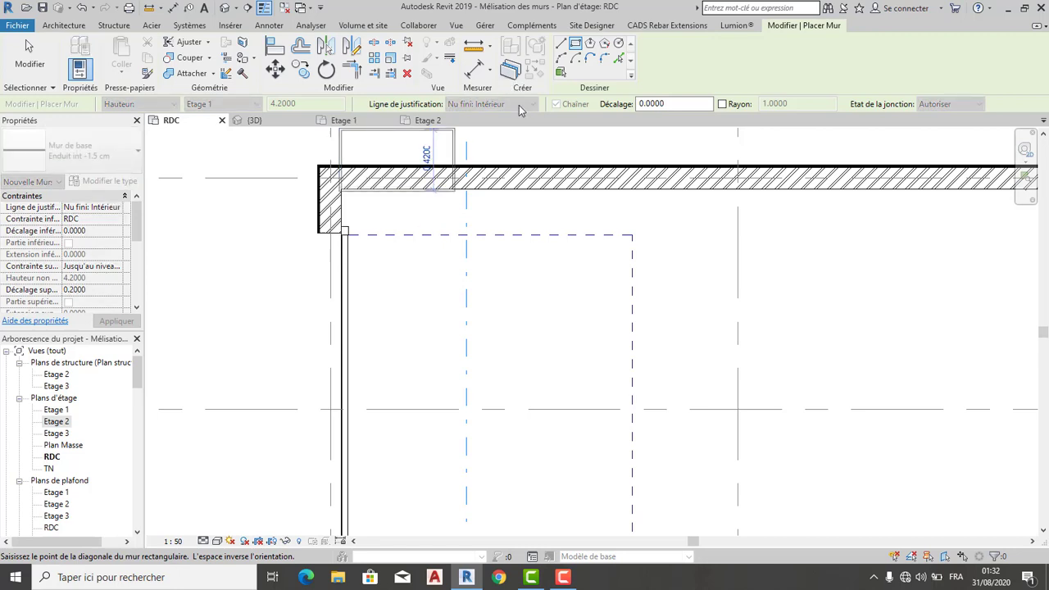
pyautogui.press('Escape')
pyautogui.press('Escape')
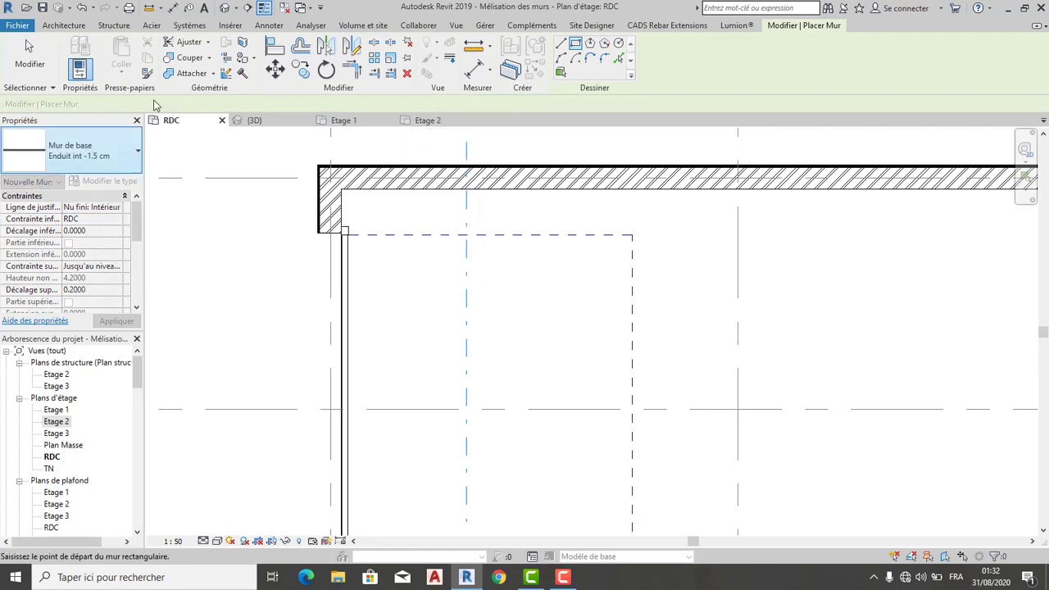
# Set justification to Nu fini: Extérieur, then start and cancel a rectangle at the room corner.
pyautogui.click(492, 104)
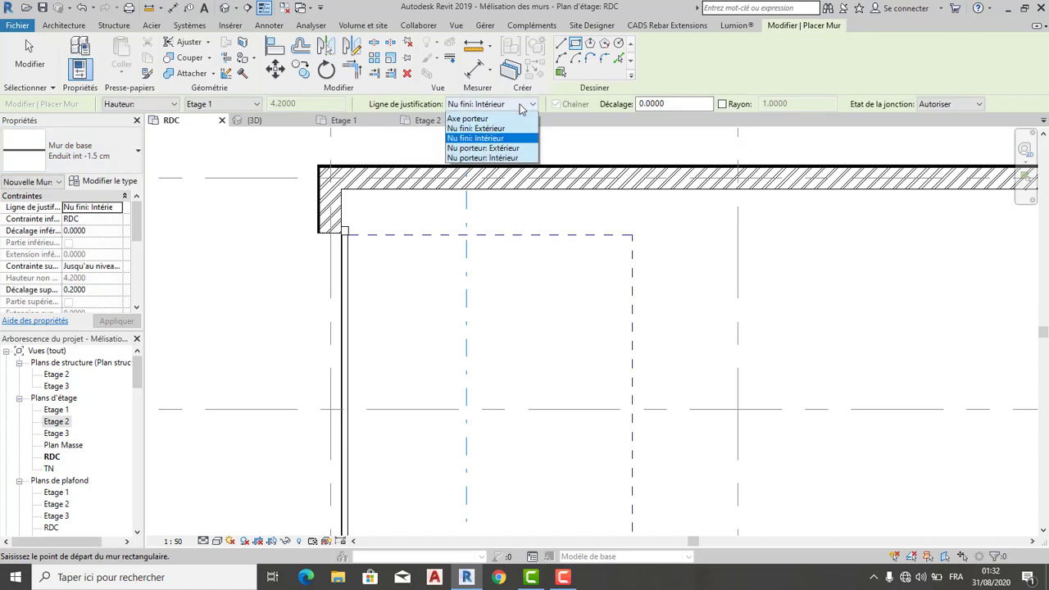
pyautogui.click(483, 134)
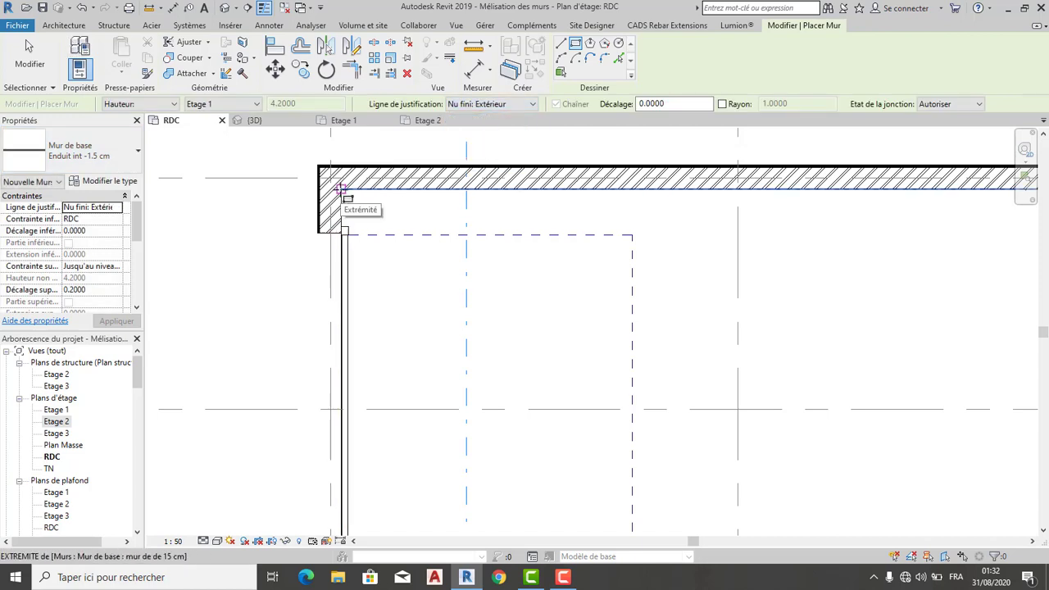
pyautogui.click(340, 190)
pyautogui.scroll(-3, 562, 344)
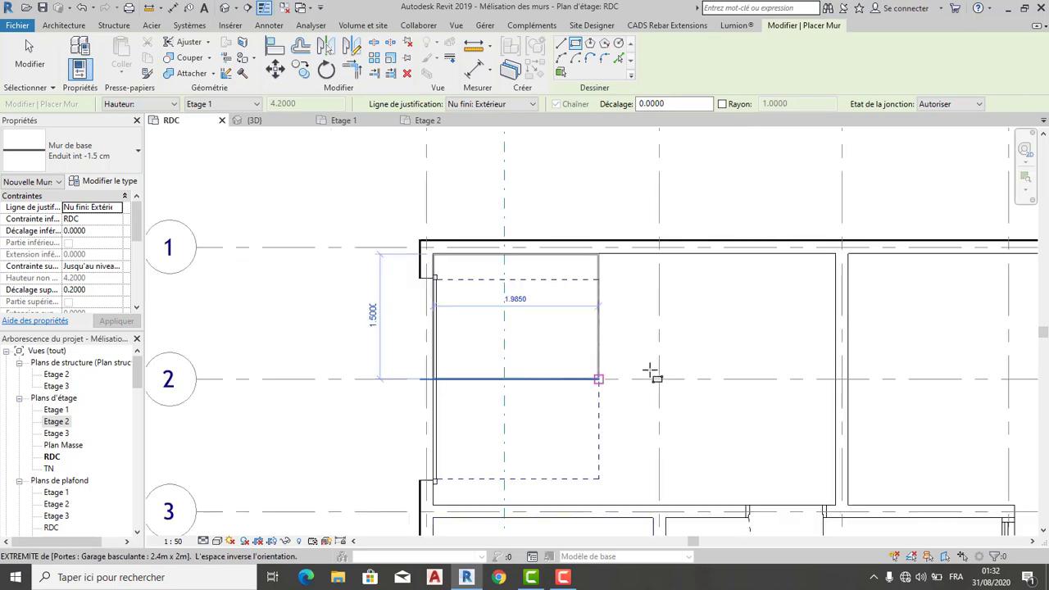
pyautogui.scroll(2, 655, 374)
pyautogui.moveTo(656, 375); pyautogui.dragTo(514, 270, button='middle')
pyautogui.scroll(1, 656, 352)
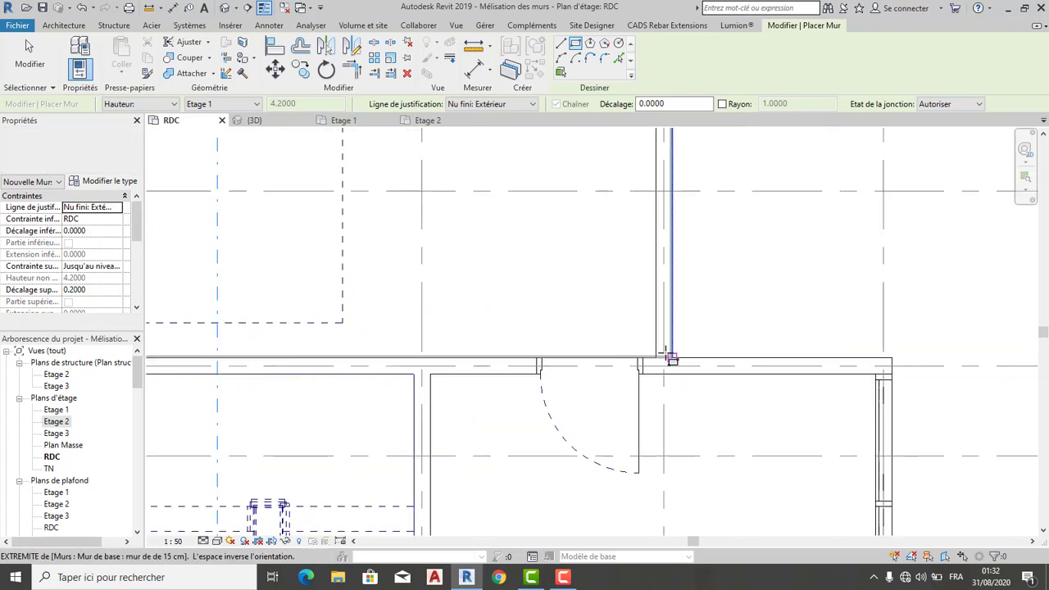
pyautogui.scroll(1, 656, 353)
pyautogui.scroll(1, 656, 352)
pyautogui.scroll(1, 656, 353)
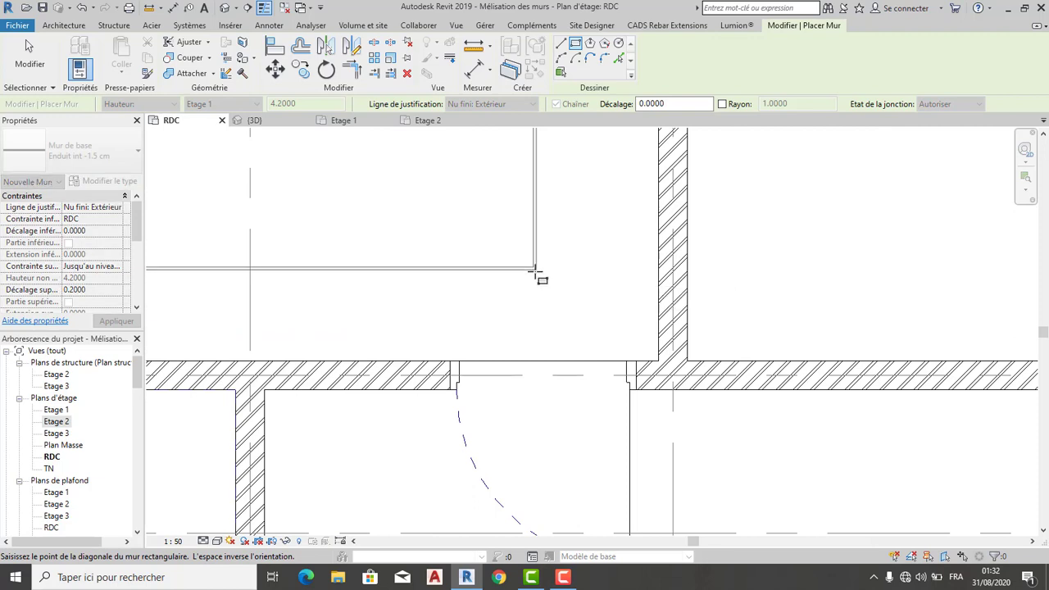
pyautogui.scroll(-2, 535, 272)
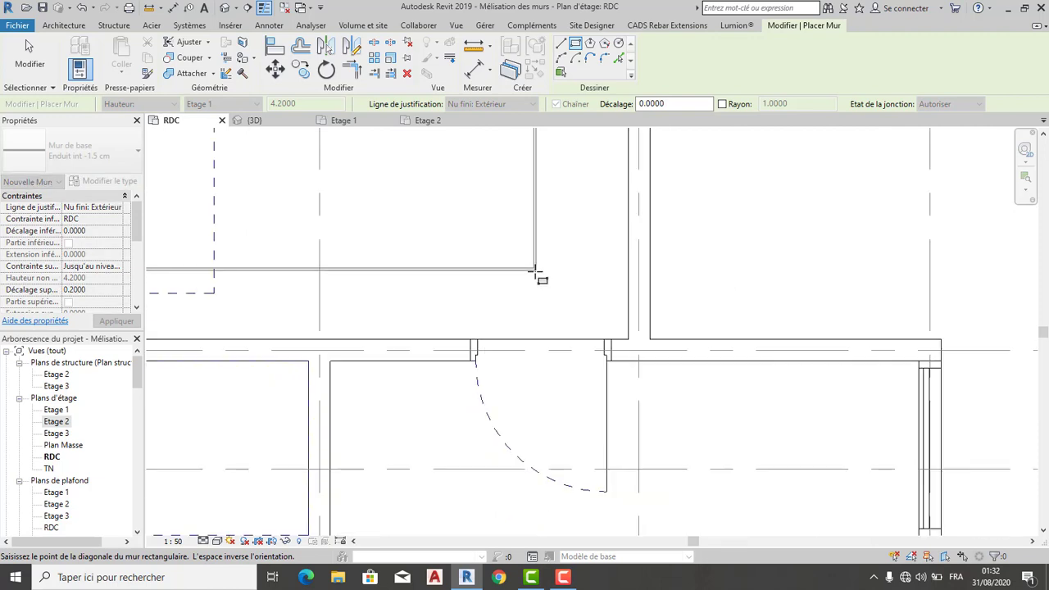
pyautogui.scroll(-2, 534, 272)
pyautogui.press('Escape')
pyautogui.press('Escape')
pyautogui.scroll(2, 401, 255)
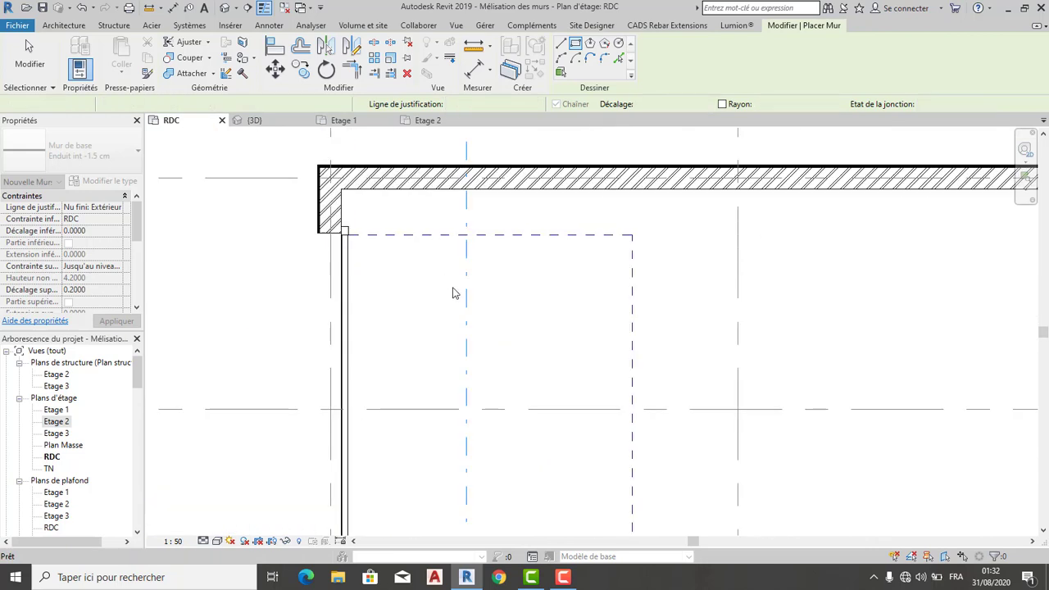
# Keep exterior finish face alignment and constrain the render wall's top to Etage 1 at -0.2 (3.8000 high).
pyautogui.click(115, 208)
pyautogui.click(98, 234)
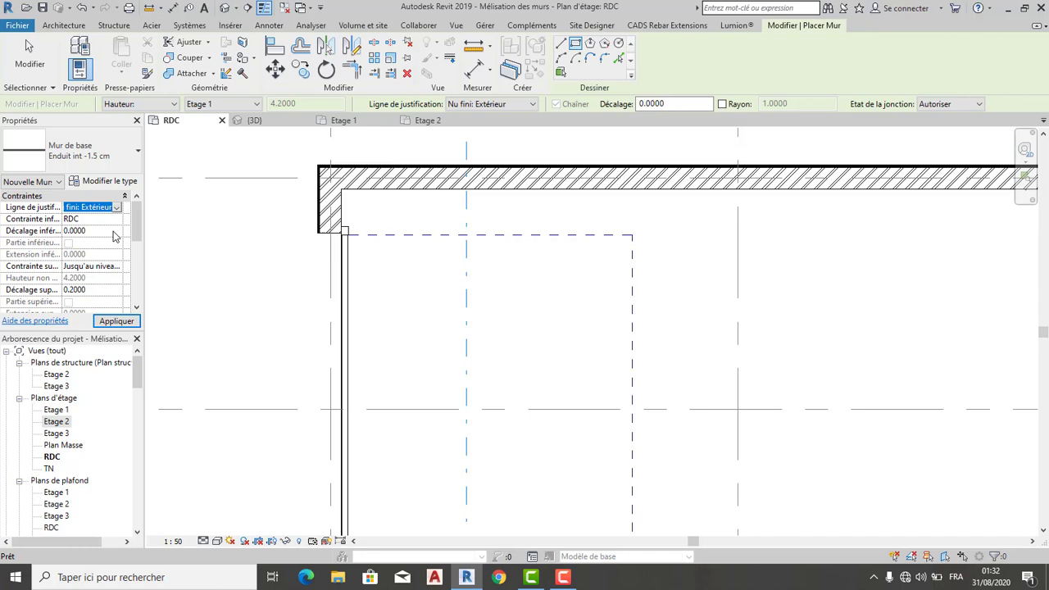
pyautogui.click(116, 267)
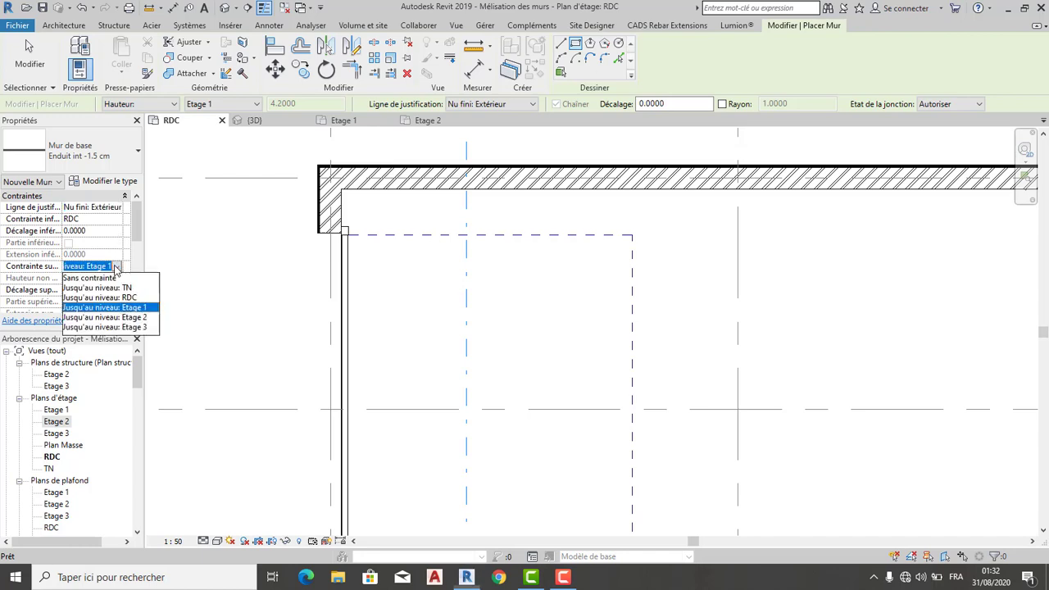
pyautogui.click(125, 307)
pyautogui.write('-0.2000')
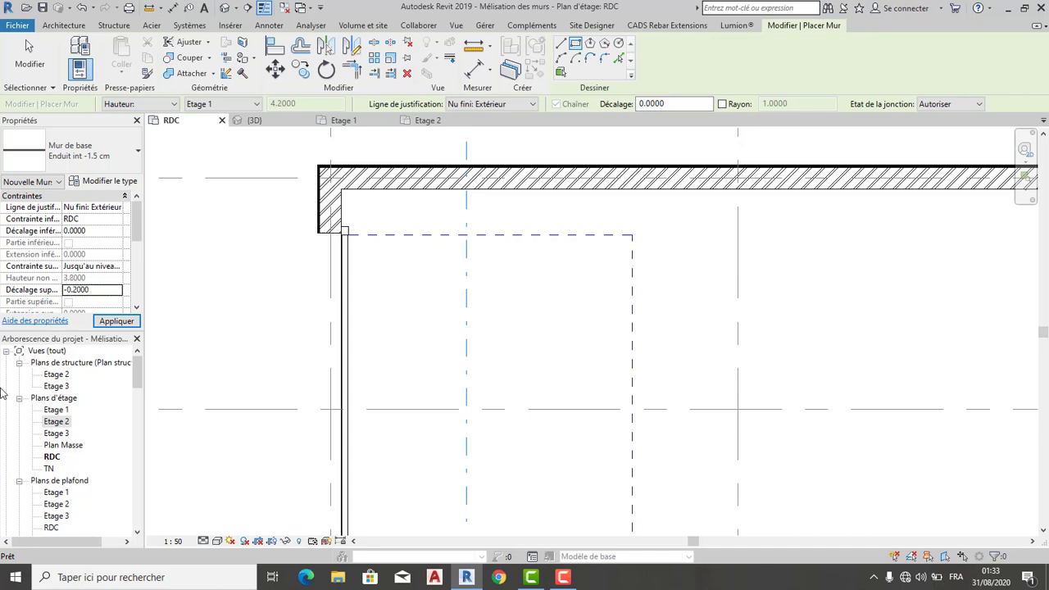
pyautogui.click(116, 322)
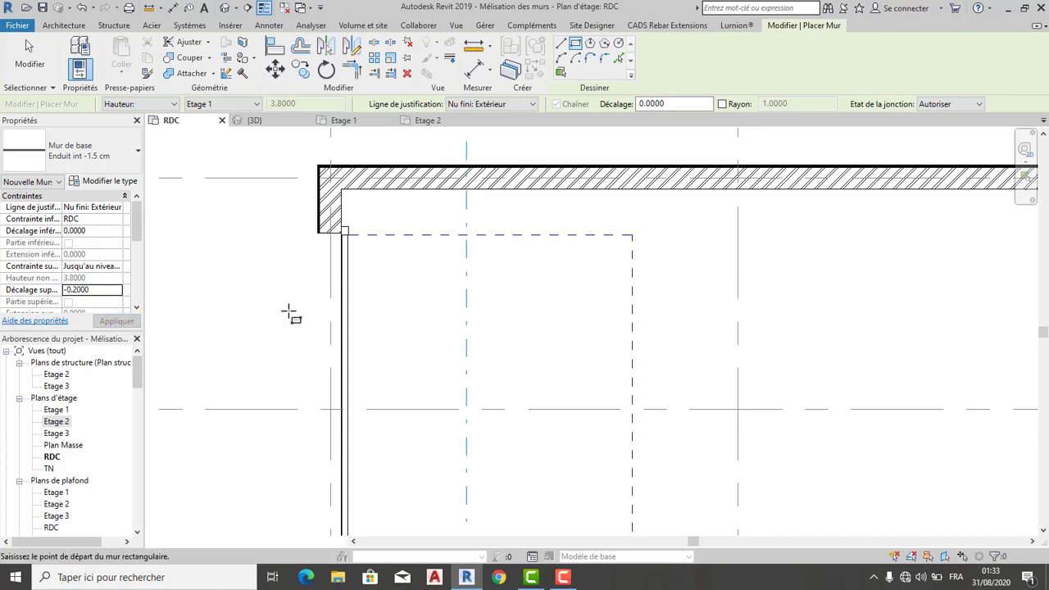
# Draw a rectangular Enduit int -1.5 cm lining around the RDC room between grids A–B and 1–3.
pyautogui.click(342, 190)
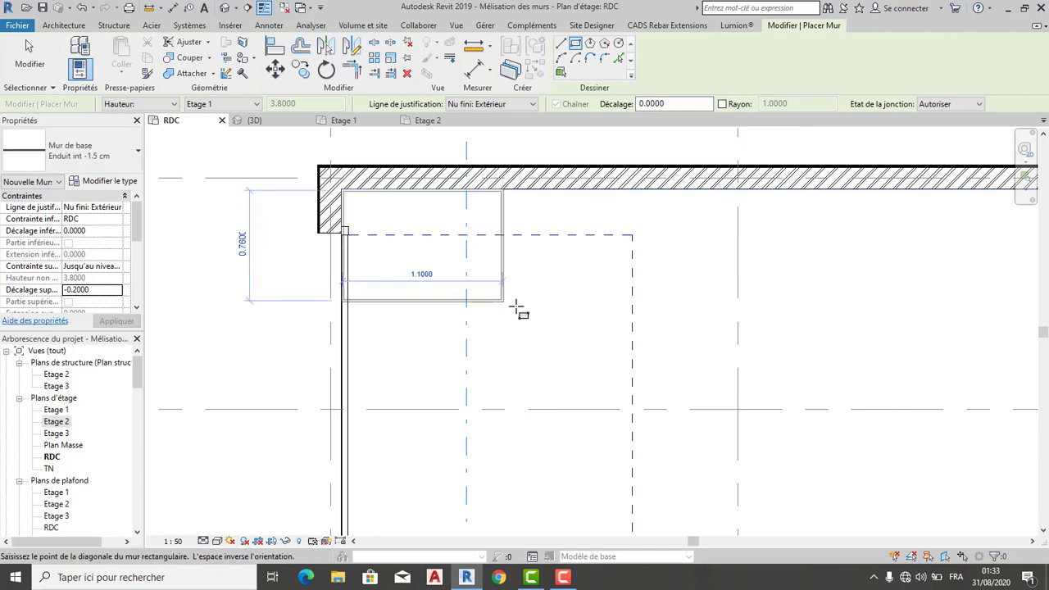
pyautogui.scroll(-2, 518, 309)
pyautogui.scroll(-2, 648, 363)
pyautogui.moveTo(672, 363); pyautogui.dragTo(602, 304, button='middle')
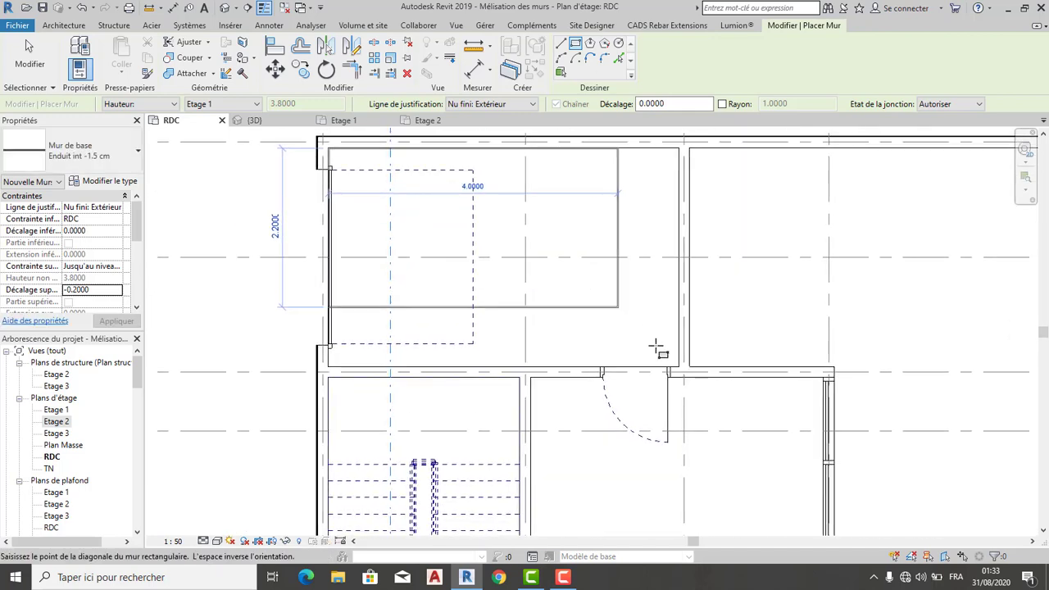
pyautogui.scroll(2, 679, 365)
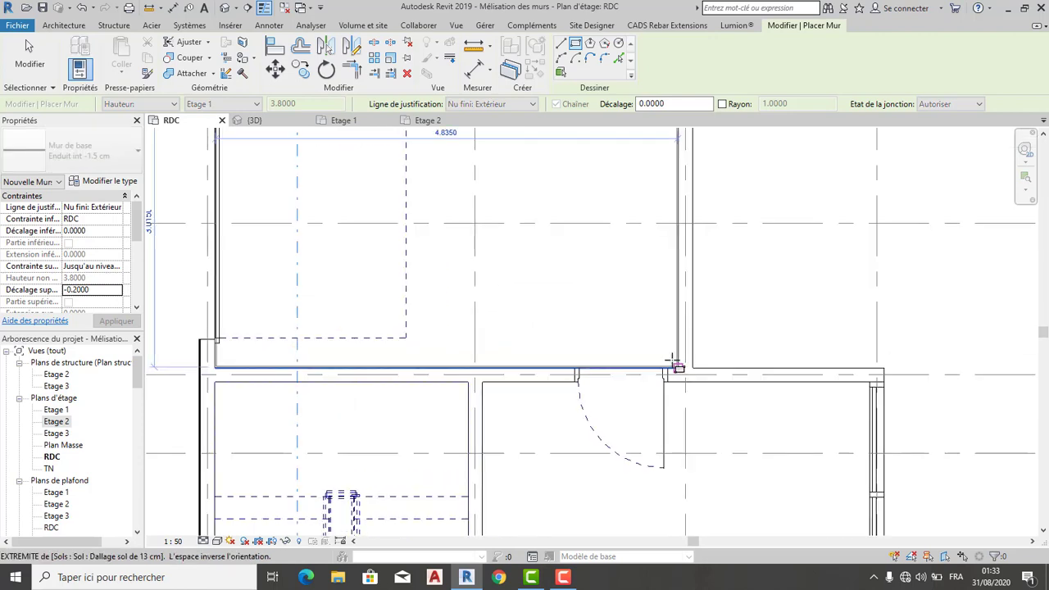
pyautogui.scroll(2, 670, 361)
pyautogui.scroll(2, 670, 359)
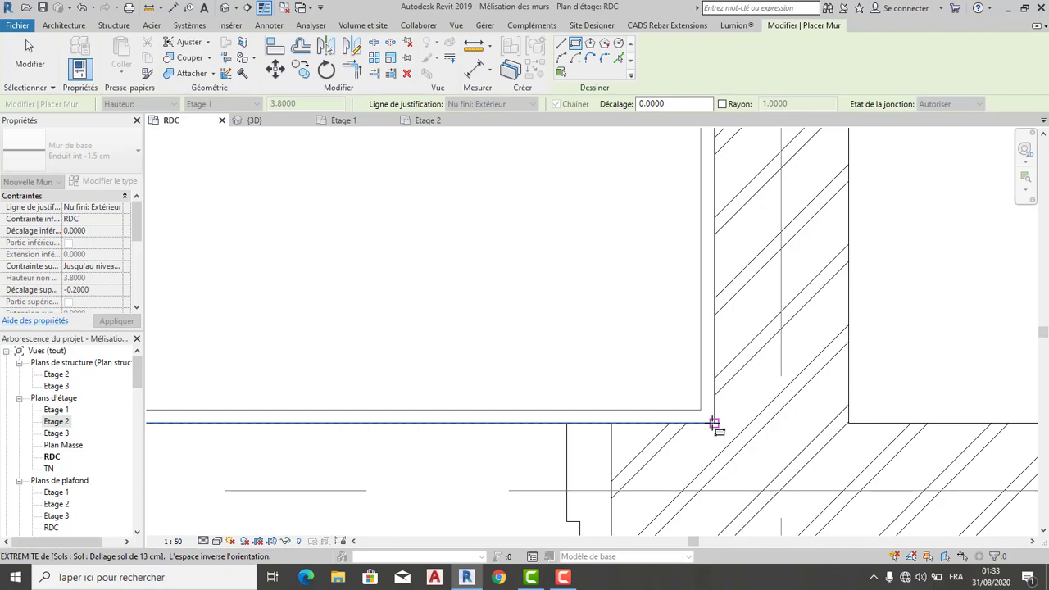
pyautogui.click(715, 424)
# Pan and zoom the RDC plan to bring grids A–F and the top facade along grid 1 into view.
pyautogui.scroll(-1, 667, 368)
pyautogui.scroll(-2, 605, 344)
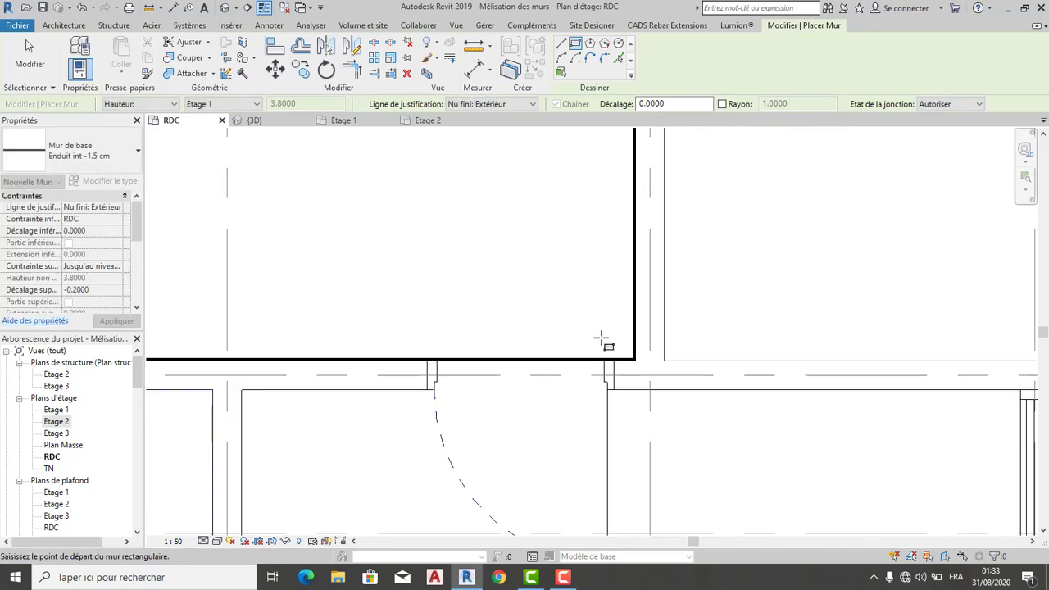
pyautogui.scroll(-1, 603, 343)
pyautogui.scroll(-1, 555, 309)
pyautogui.scroll(-1, 578, 382)
pyautogui.scroll(-1, 573, 370)
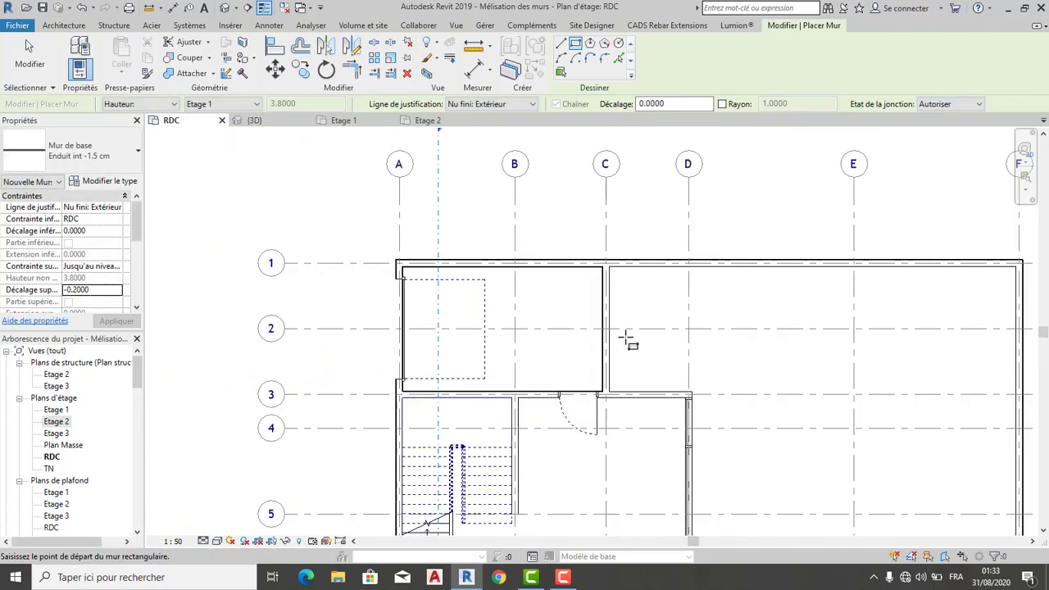
pyautogui.scroll(1, 631, 295)
pyautogui.scroll(1, 627, 304)
pyautogui.moveTo(628, 304); pyautogui.dragTo(506, 248, button='middle')
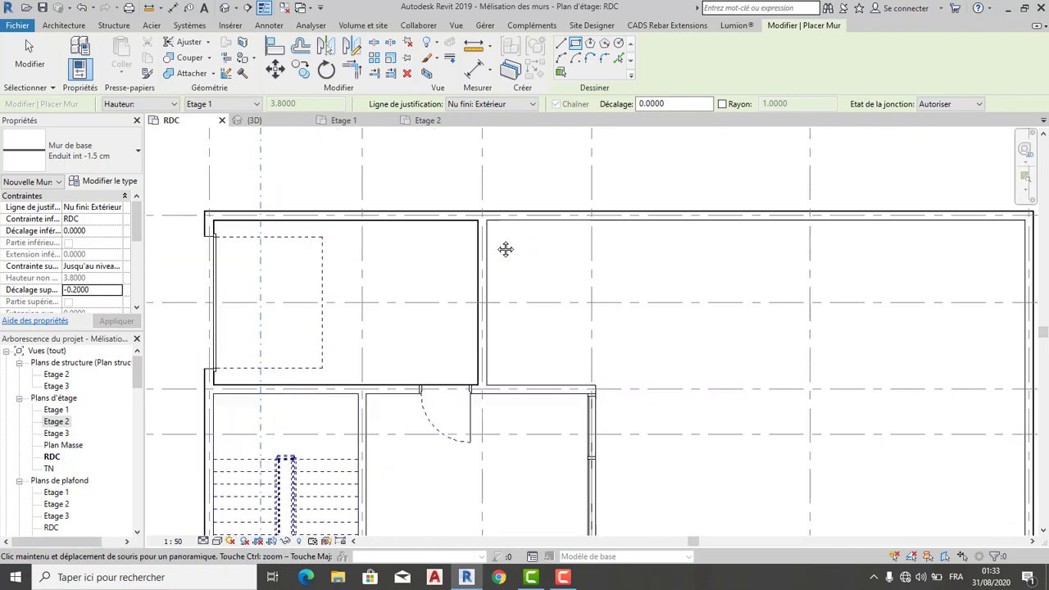
pyautogui.scroll(-3, 517, 255)
pyautogui.moveTo(721, 464); pyautogui.dragTo(699, 354, button='middle')
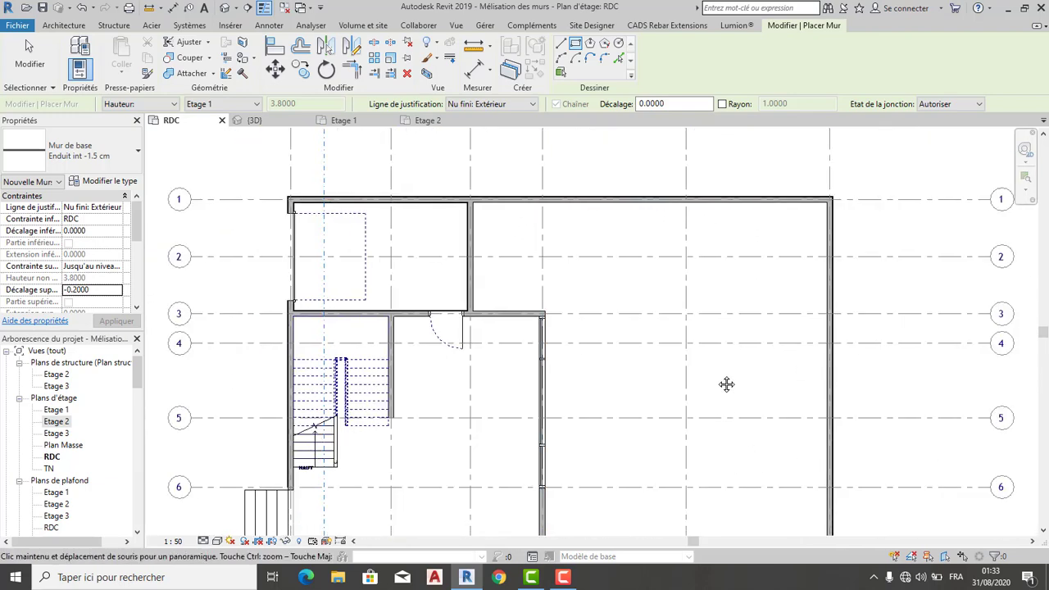
pyautogui.moveTo(546, 216); pyautogui.dragTo(549, 352, button='middle')
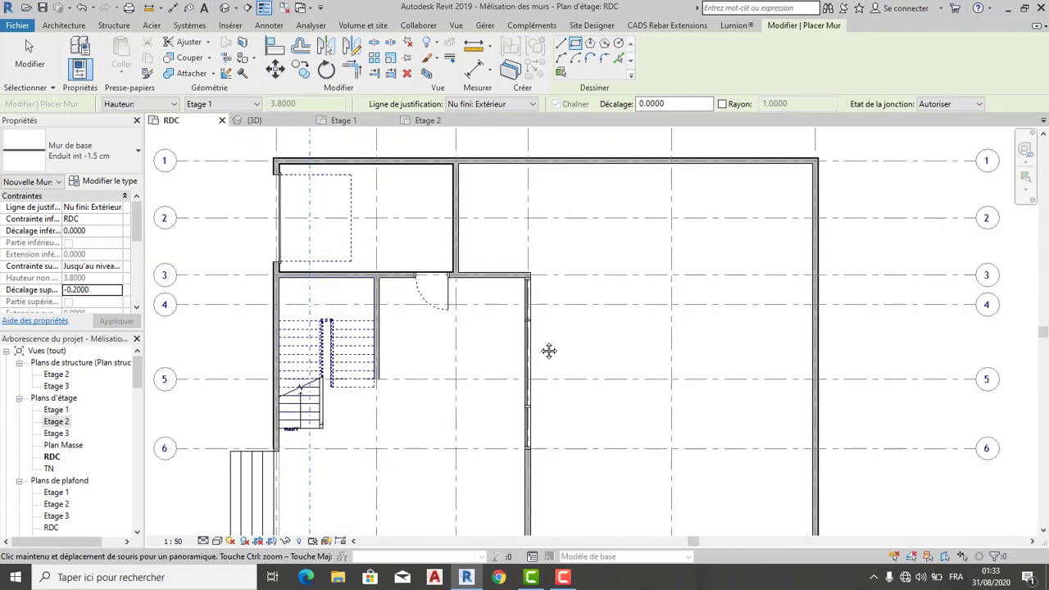
pyautogui.moveTo(506, 196); pyautogui.dragTo(500, 258, button='middle')
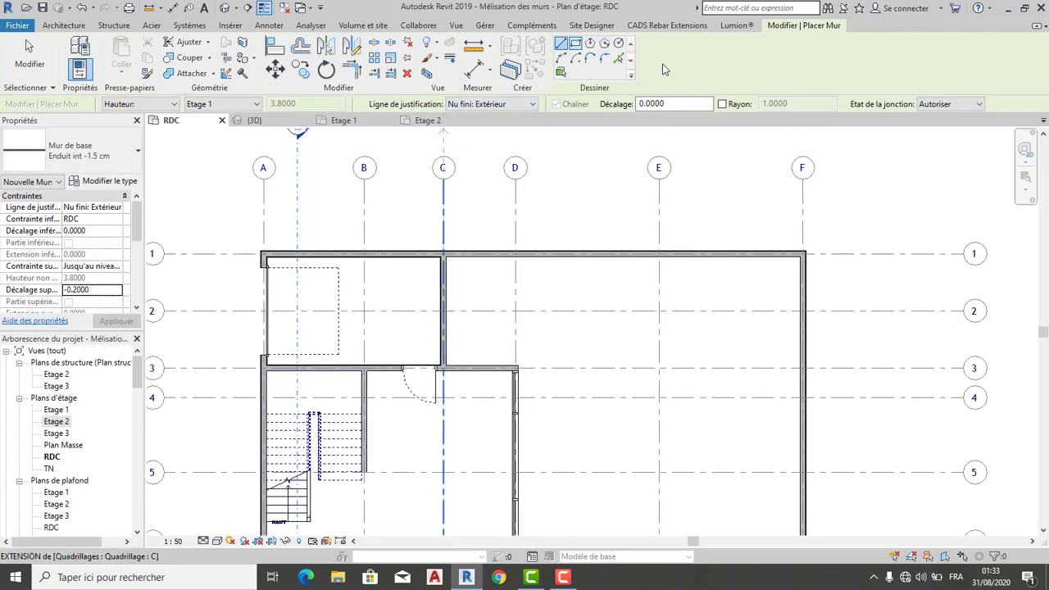
# Create an Enduit int -1.5 cm lining along a picked wall face using Choisir des lignes.
pyautogui.click(619, 58)
pyautogui.scroll(3, 500, 261)
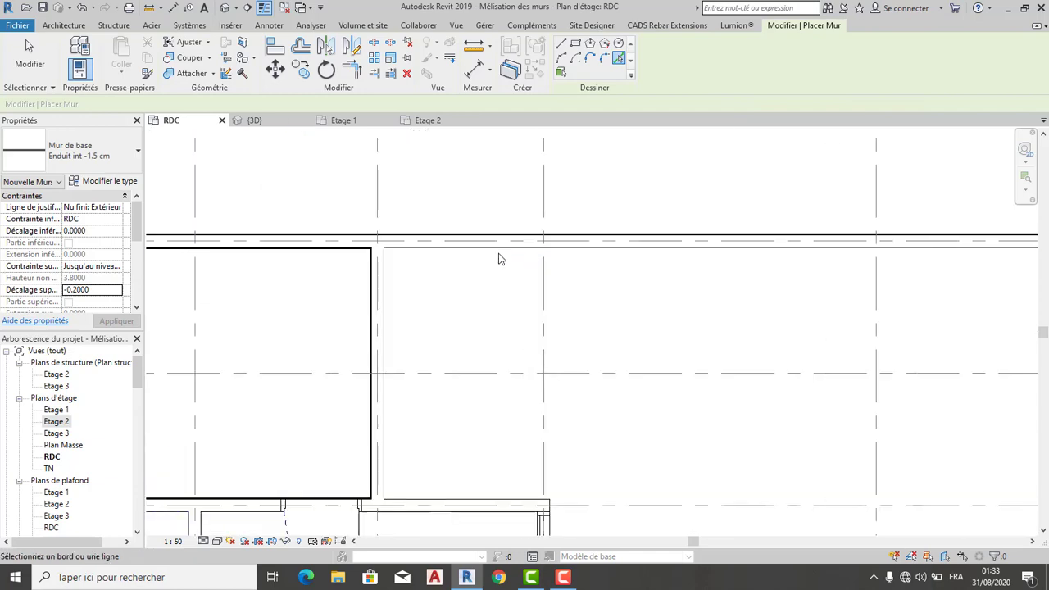
pyautogui.scroll(1, 496, 256)
pyautogui.scroll(1, 490, 246)
pyautogui.scroll(2, 457, 251)
pyautogui.scroll(-1, 455, 253)
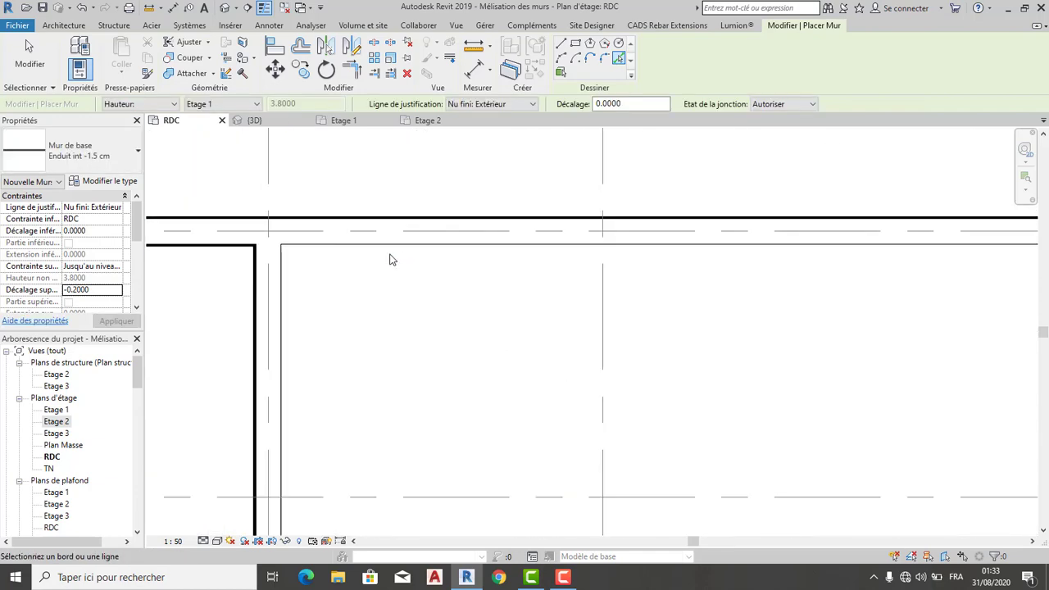
pyautogui.click(382, 250)
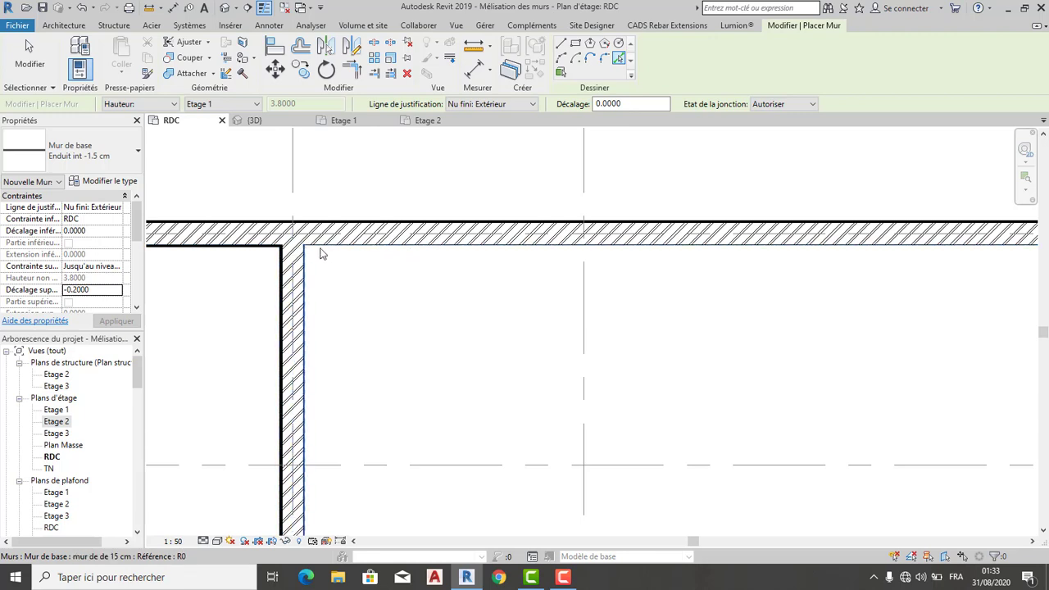
# Draw a lining wall along the room's top wall to its top-right inner corner.
pyautogui.click(562, 46)
pyautogui.click(303, 244)
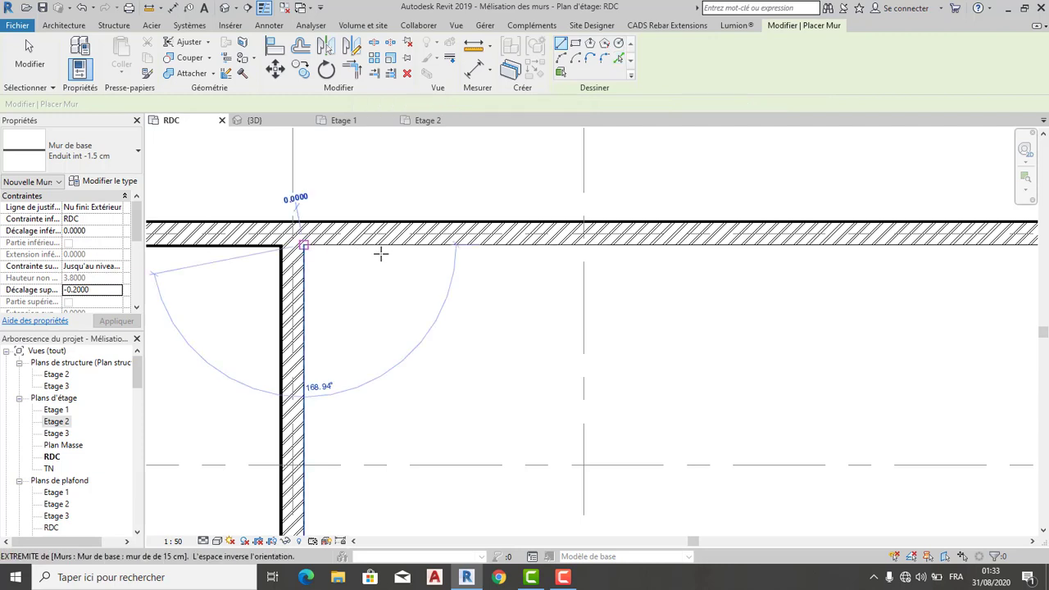
pyautogui.scroll(-2, 782, 300)
pyautogui.moveTo(782, 300); pyautogui.dragTo(317, 296, button='middle')
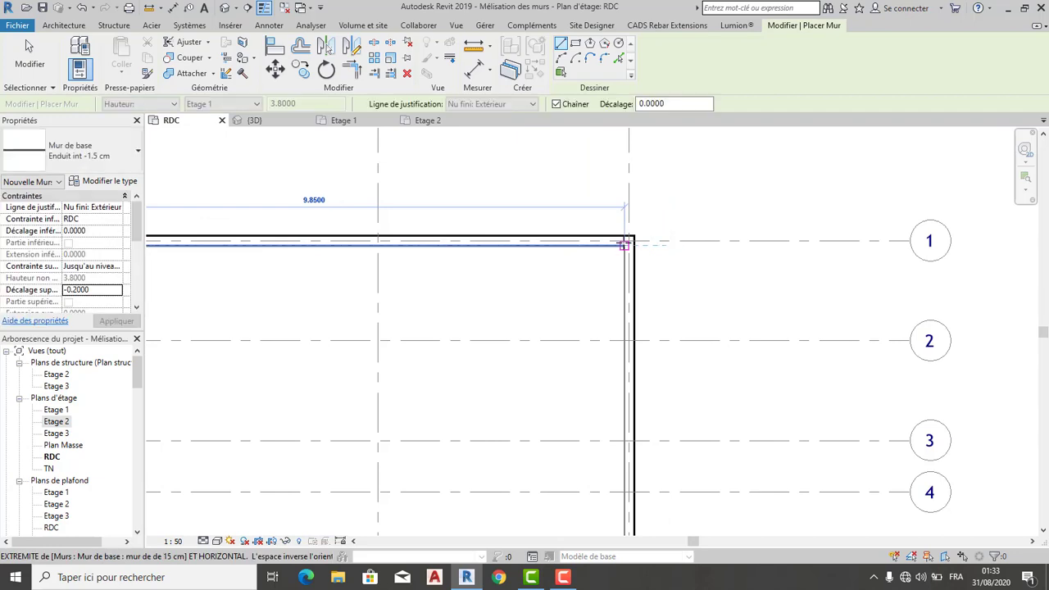
pyautogui.click(624, 245)
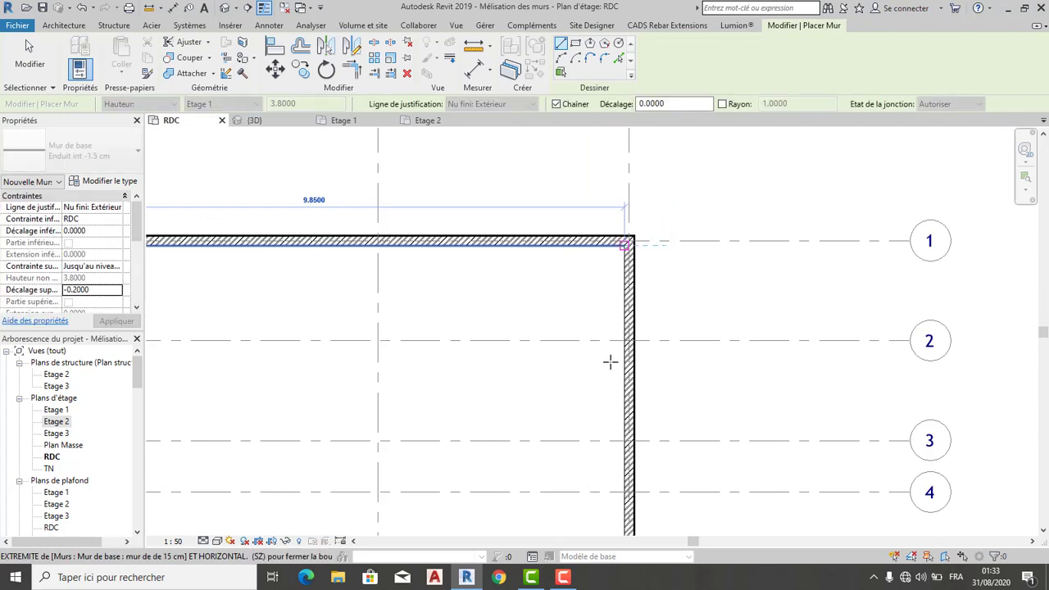
# Line the room's right-hand wall from the top-right inner corner down to the corner near grid 7.
pyautogui.moveTo(610, 361); pyautogui.dragTo(630, 244, button='middle')
pyautogui.moveTo(645, 410); pyautogui.dragTo(640, 275, button='middle')
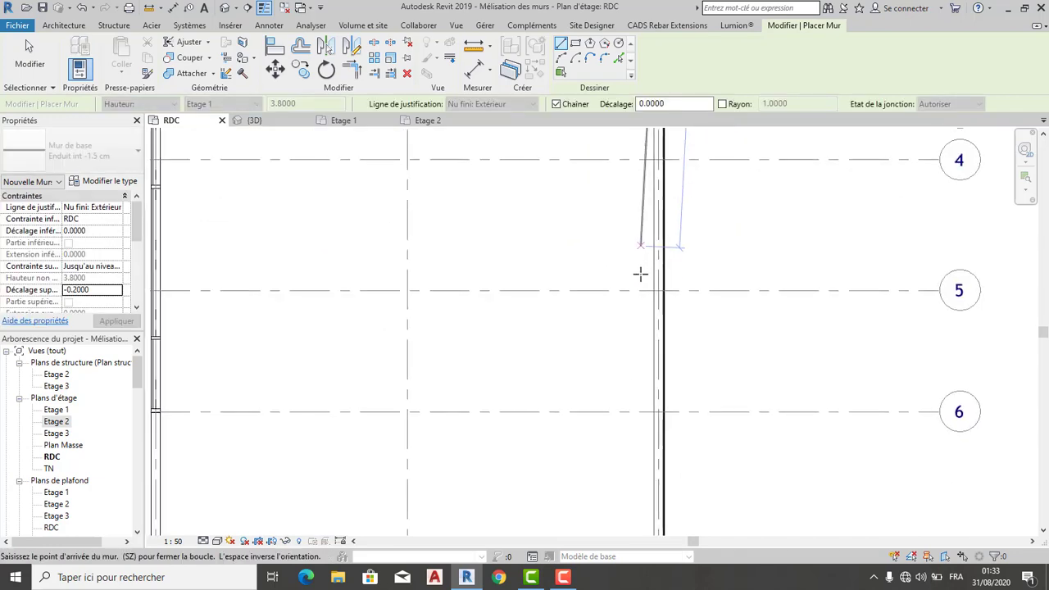
pyautogui.scroll(-2, 637, 386)
pyautogui.scroll(-1, 644, 340)
pyautogui.scroll(2, 631, 386)
pyautogui.scroll(1, 638, 391)
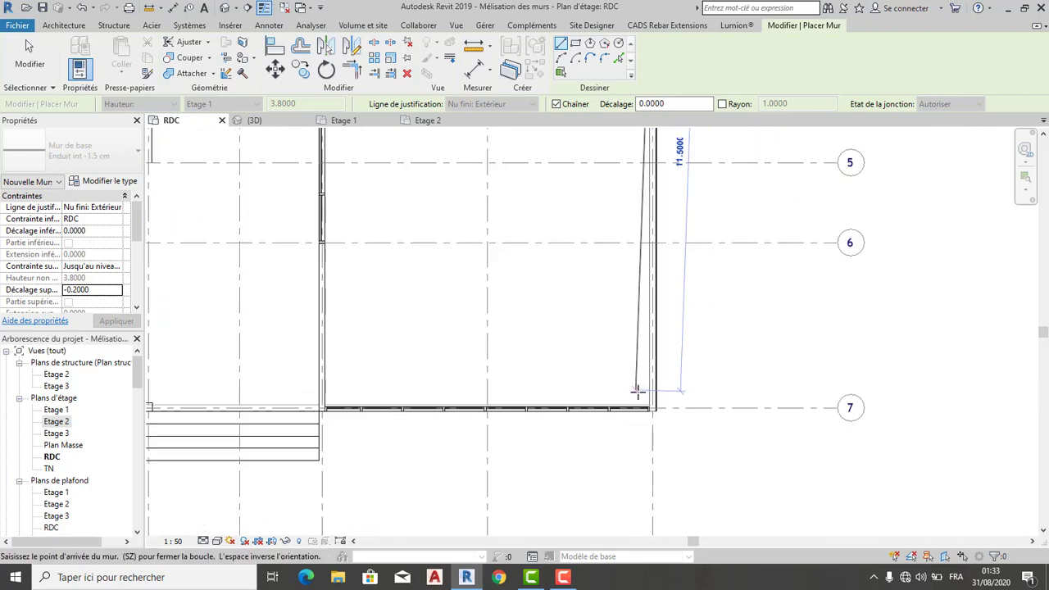
pyautogui.scroll(2, 647, 401)
pyautogui.scroll(1, 662, 412)
pyautogui.scroll(1, 663, 420)
pyautogui.scroll(1, 665, 443)
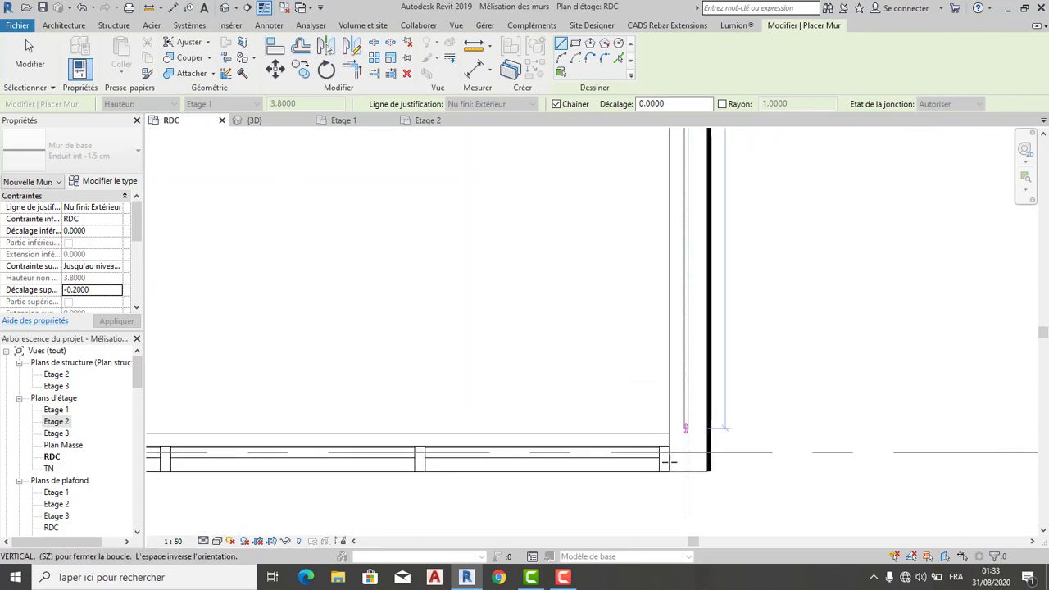
pyautogui.scroll(1, 669, 468)
pyautogui.scroll(1, 671, 471)
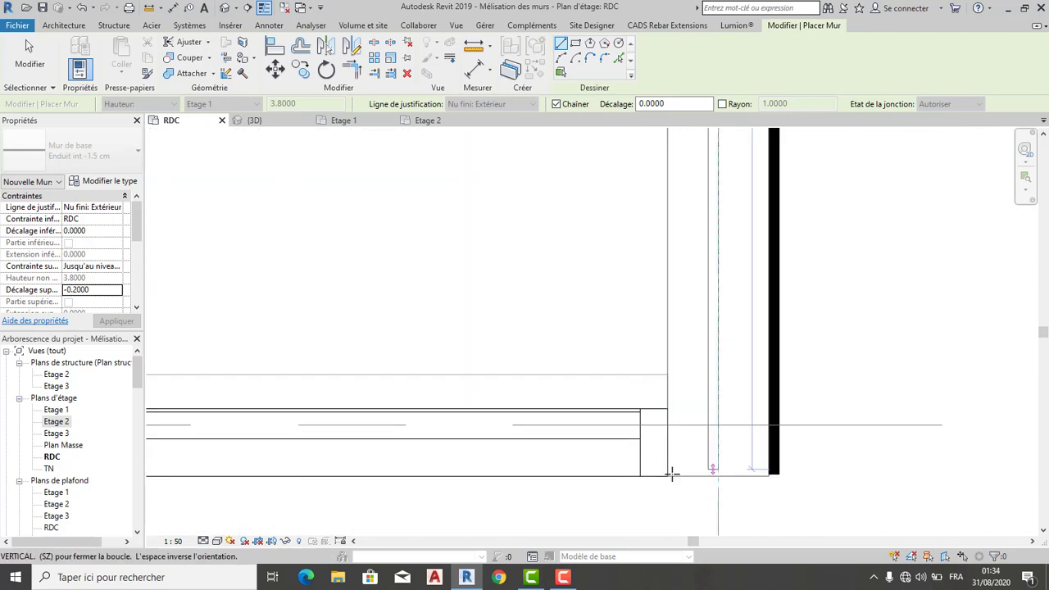
pyautogui.scroll(2, 667, 474)
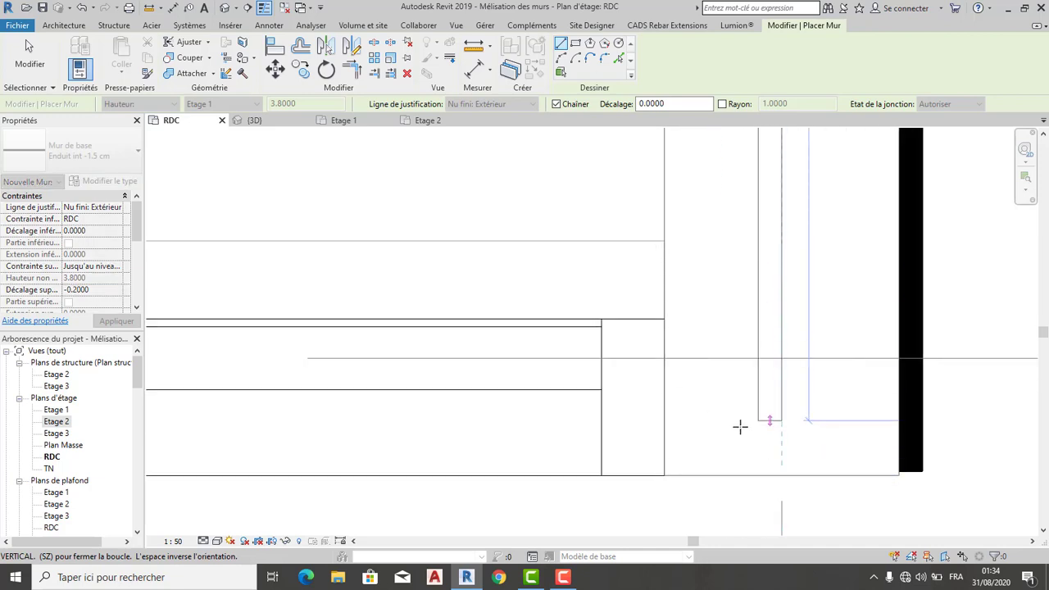
pyautogui.scroll(-2, 740, 426)
pyautogui.scroll(-1, 741, 426)
pyautogui.moveTo(639, 253); pyautogui.dragTo(645, 524, button='middle')
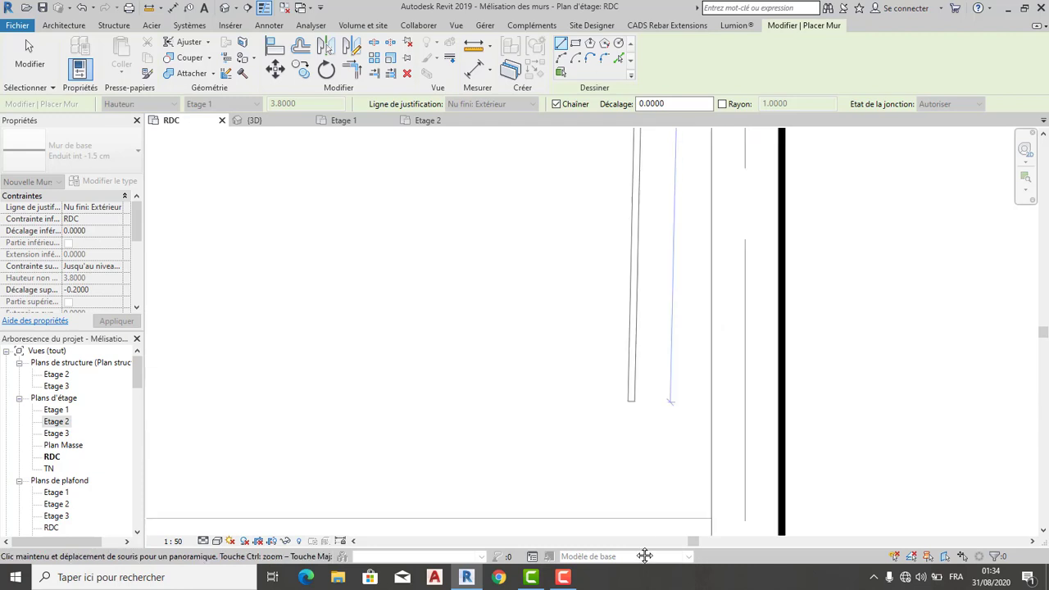
pyautogui.scroll(-3, 654, 335)
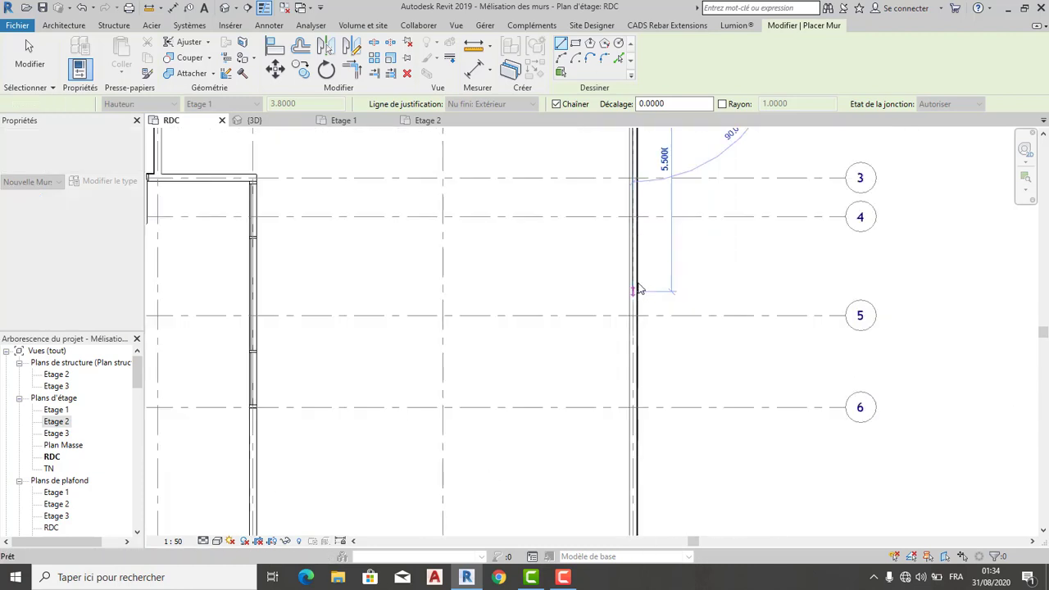
pyautogui.keyDown('ctrl'); pyautogui.scroll(3, 637, 288); pyautogui.keyUp('ctrl')
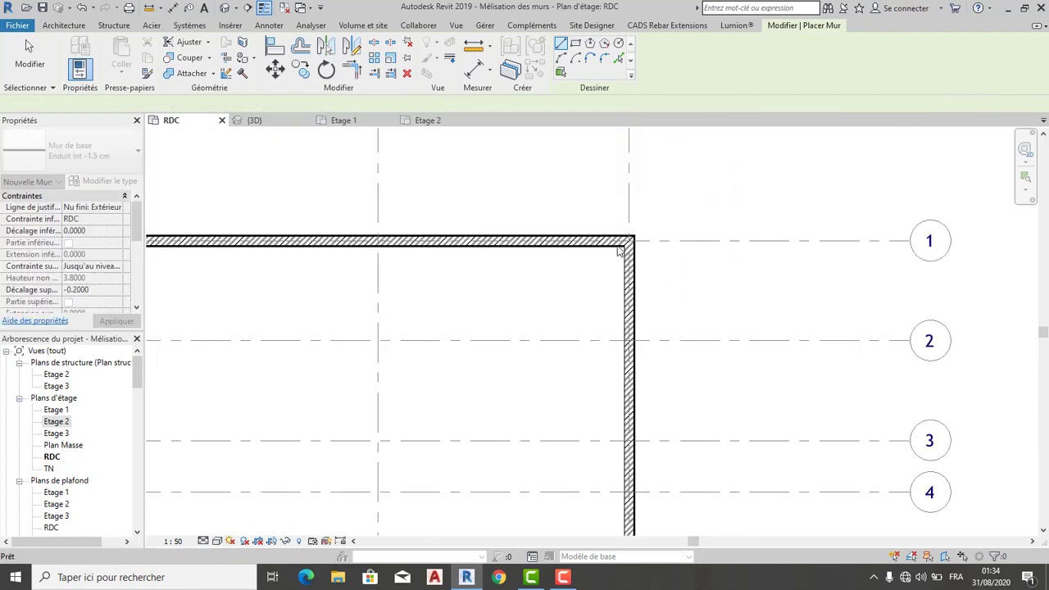
pyautogui.scroll(2, 619, 250)
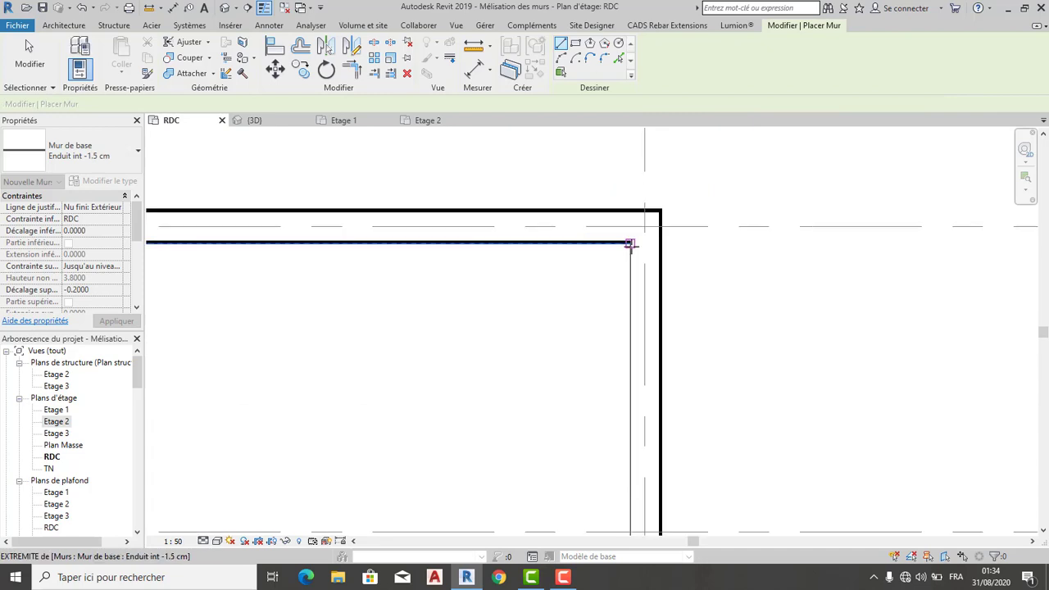
pyautogui.scroll(2, 628, 238)
pyautogui.click(627, 236)
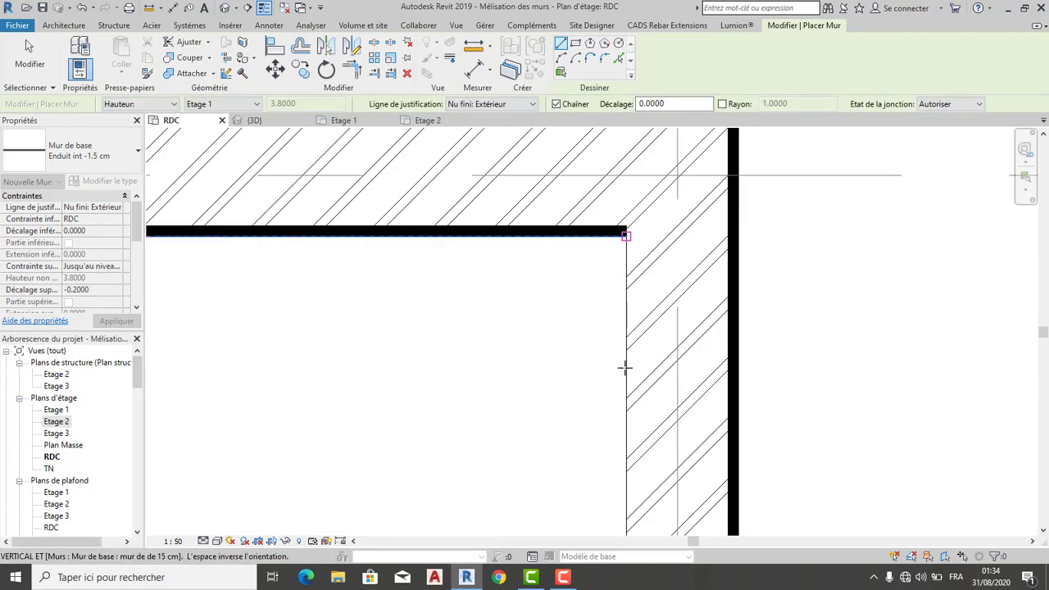
pyautogui.scroll(-2, 623, 441)
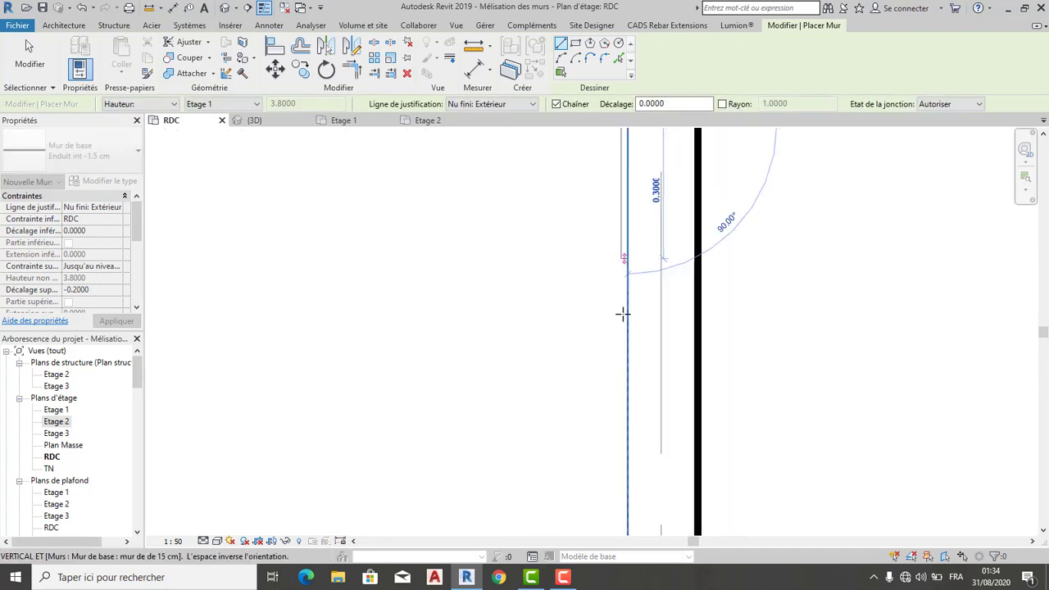
pyautogui.scroll(-2, 623, 312)
pyautogui.moveTo(614, 328); pyautogui.dragTo(623, 182, button='middle')
pyautogui.moveTo(616, 455)
pyautogui.mouseDown(button='middle')
pyautogui.moveTo(621, 382)
pyautogui.moveTo(604, 292)
pyautogui.moveTo(572, 260)
pyautogui.mouseUp(button='middle')
pyautogui.moveTo(585, 433); pyautogui.dragTo(605, 274, button='middle')
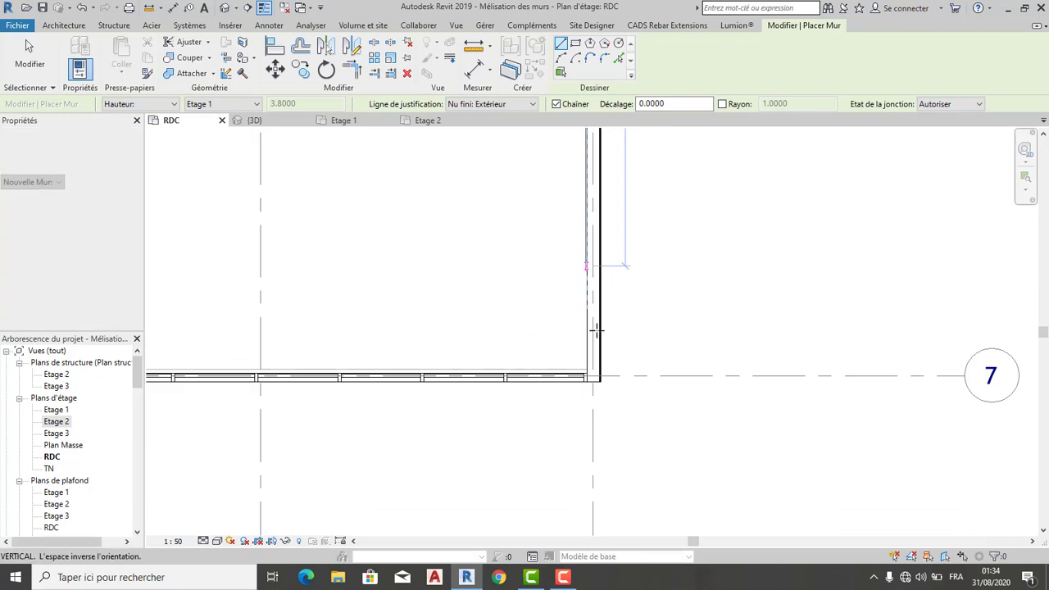
pyautogui.scroll(3, 589, 379)
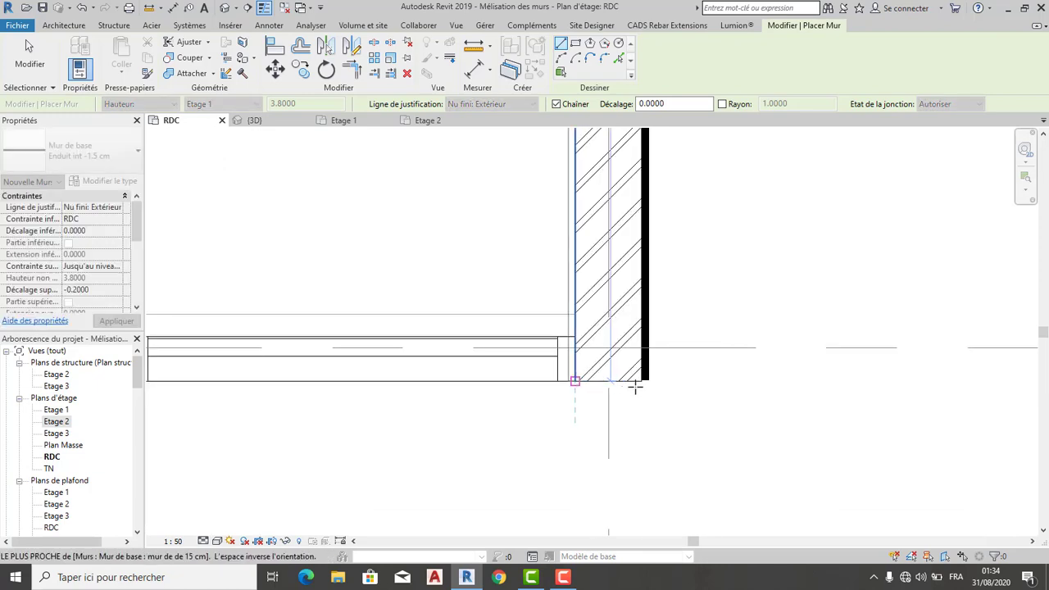
pyautogui.click(632, 385)
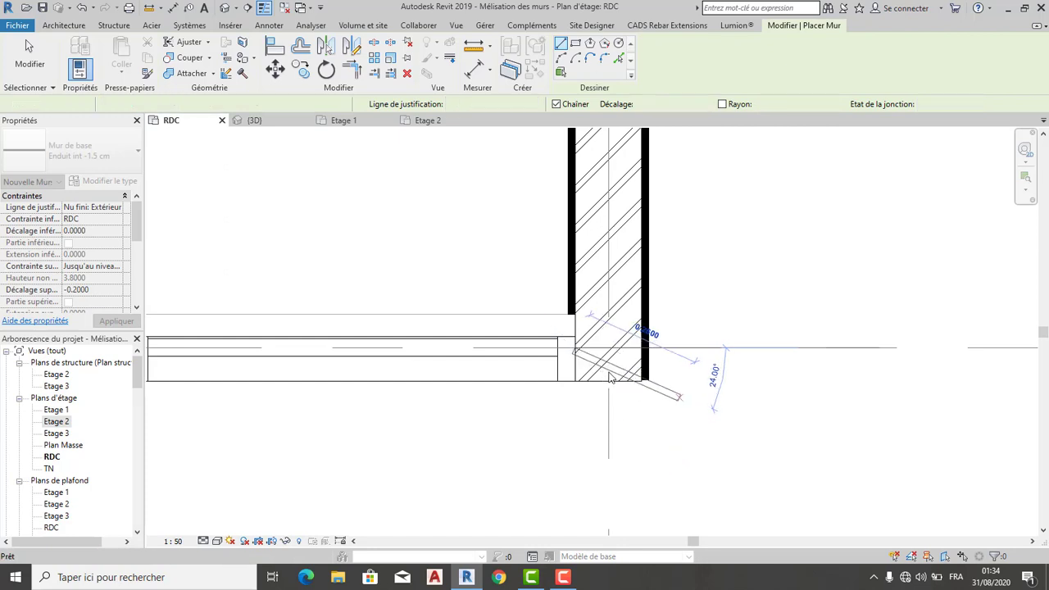
pyautogui.press('Escape')
pyautogui.press('Escape')
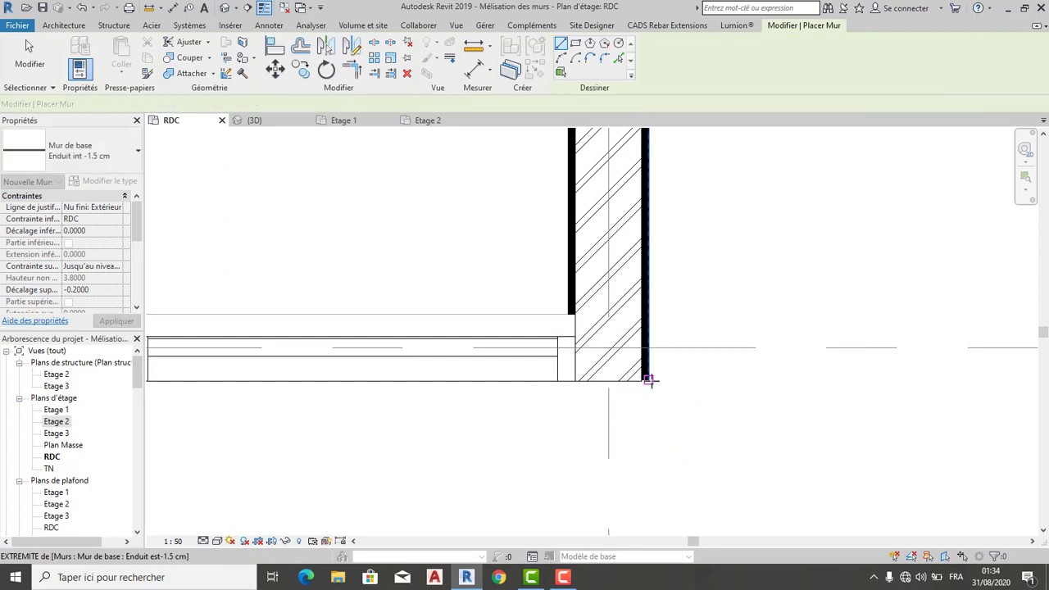
pyautogui.scroll(-2, 672, 377)
# Exit wall placement, pan to the grid 7 corner, and restart the wall command with WA.
pyautogui.press('Escape')
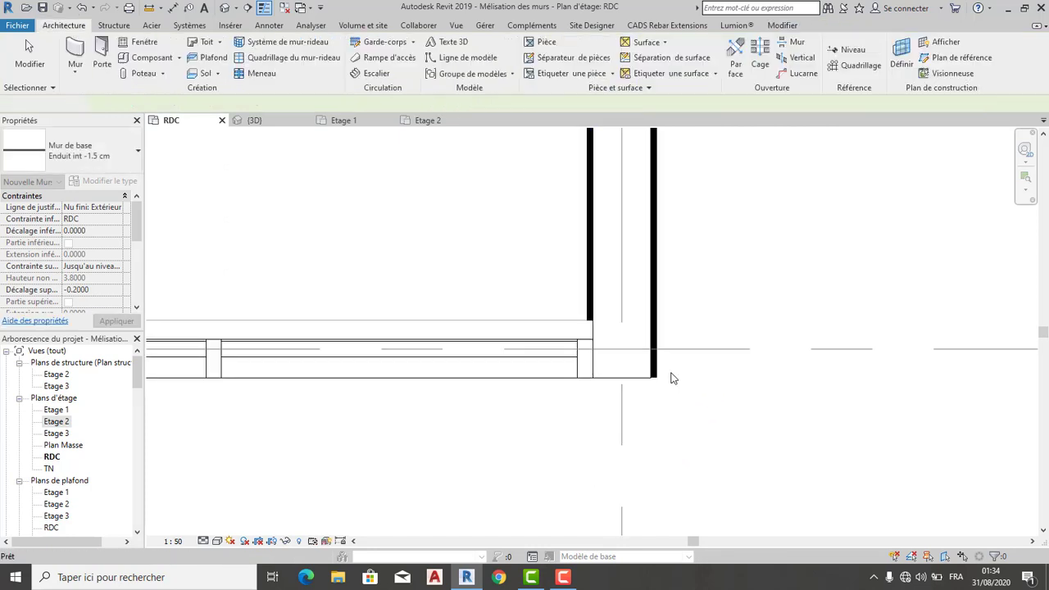
pyautogui.scroll(-3, 673, 377)
pyautogui.moveTo(594, 424); pyautogui.dragTo(554, 404, button='middle')
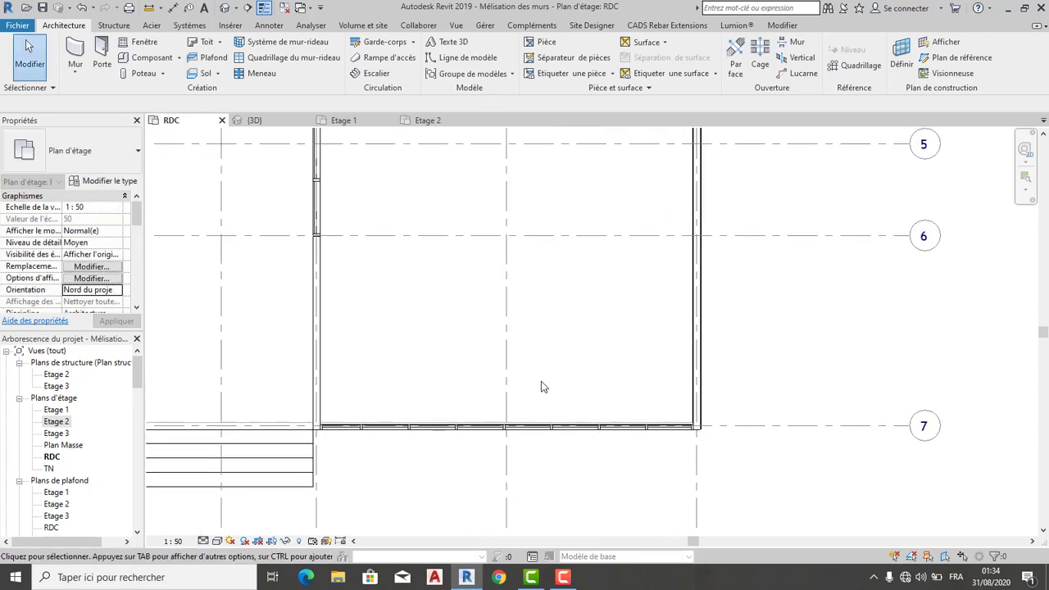
pyautogui.moveTo(484, 345); pyautogui.dragTo(492, 243, button='middle')
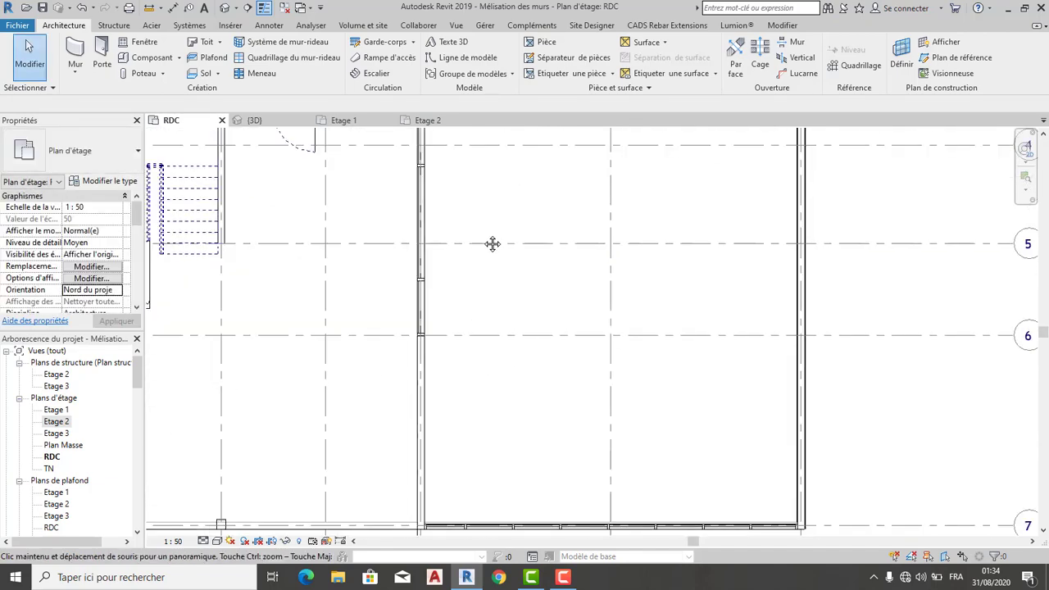
pyautogui.scroll(2, 425, 449)
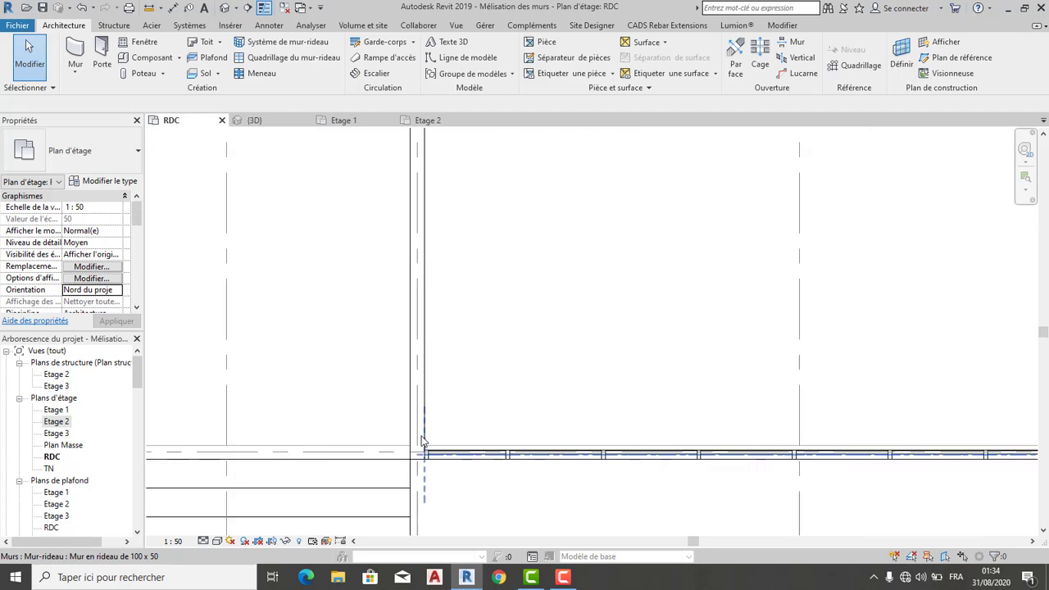
pyautogui.scroll(1, 425, 449)
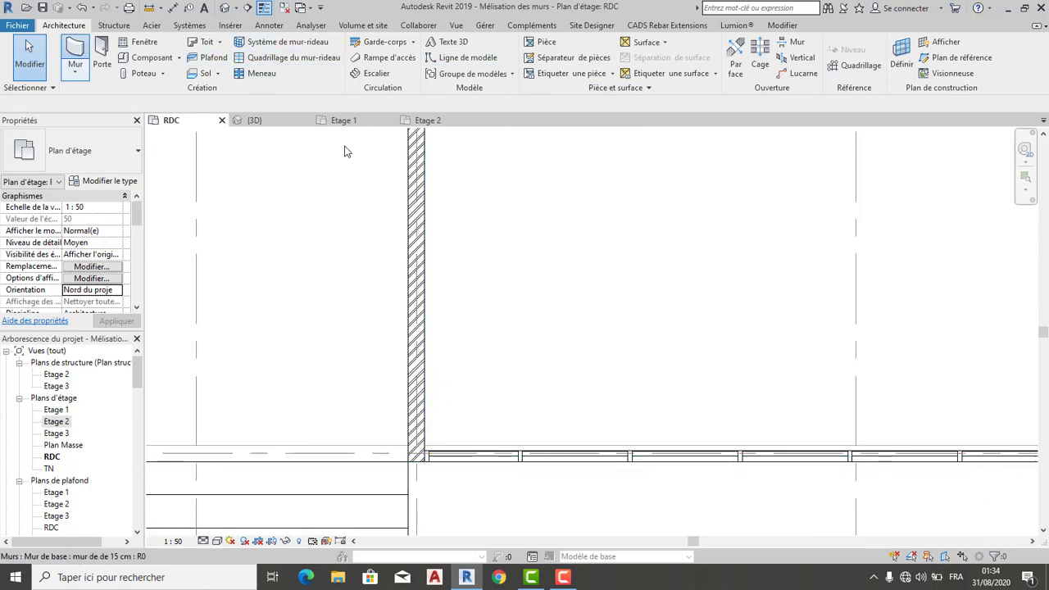
pyautogui.press('w')
pyautogui.press('a')
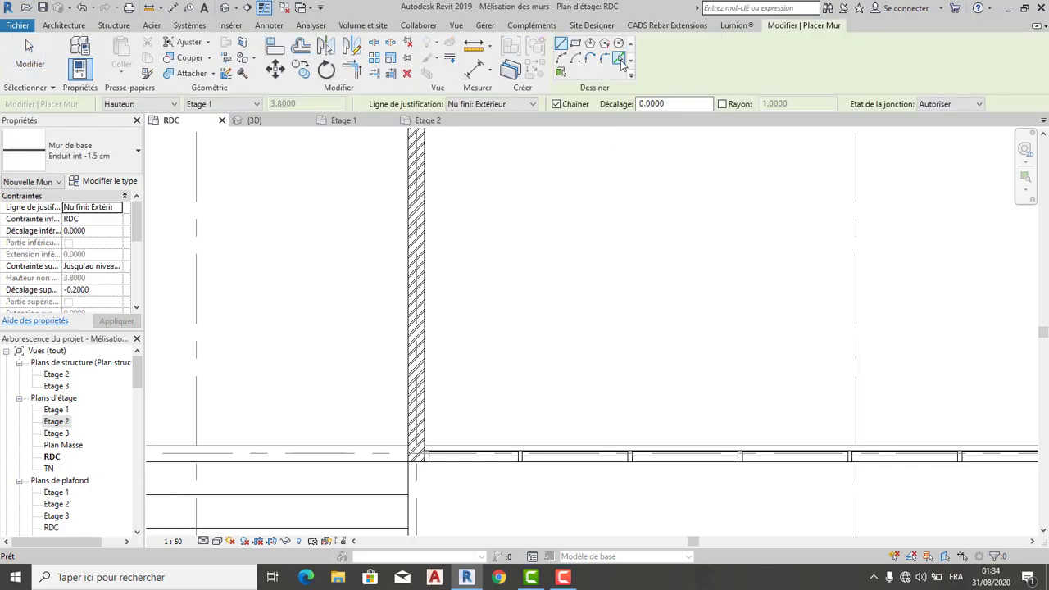
# Switch justification to Nu porteur: Intérieur and add linings on the wall's right and left faces.
pyautogui.scroll(3, 427, 316)
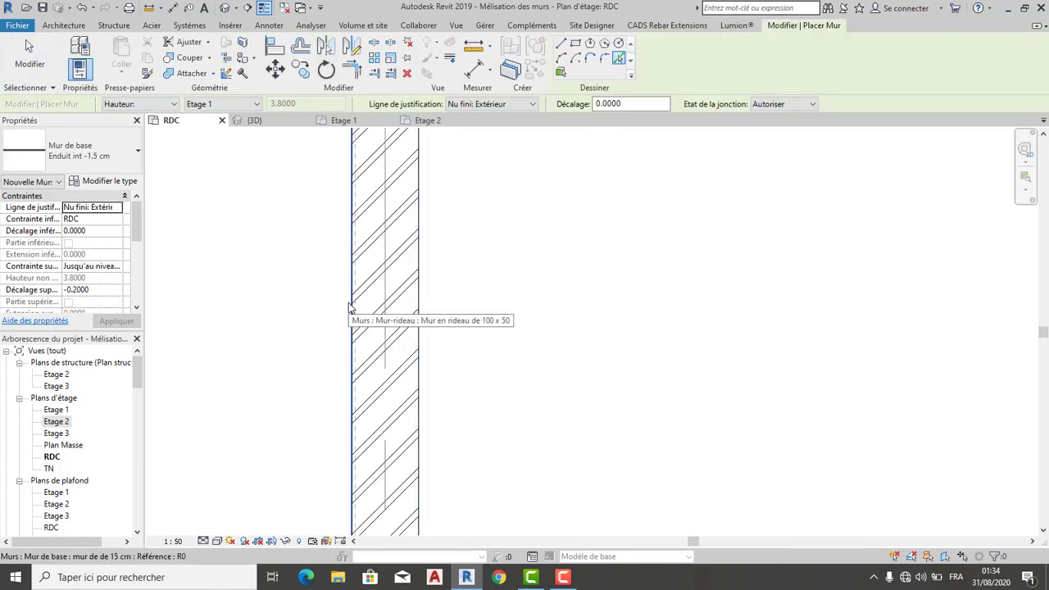
pyautogui.click(518, 105)
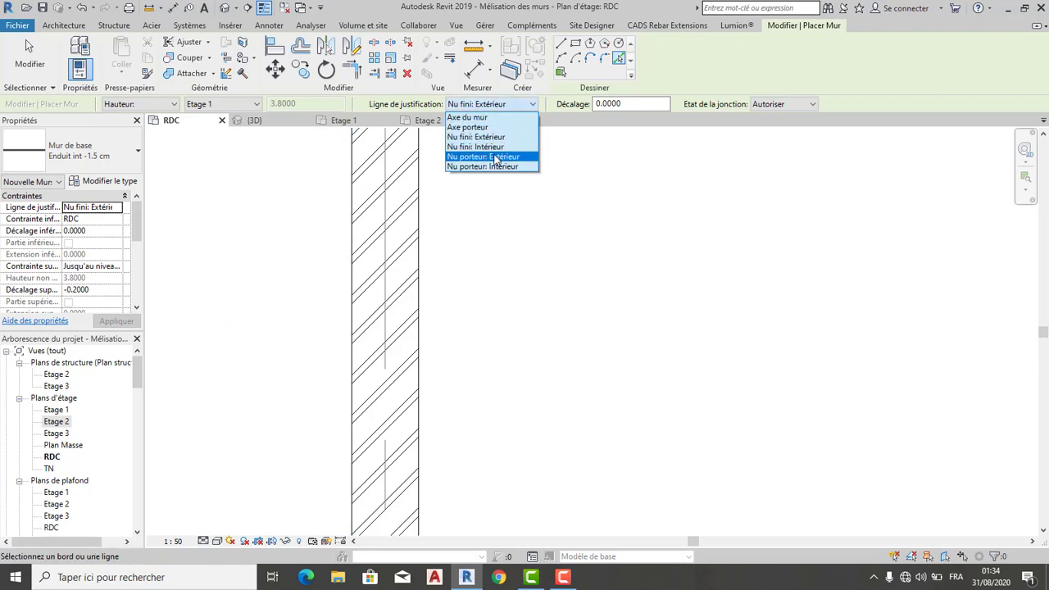
pyautogui.click(494, 166)
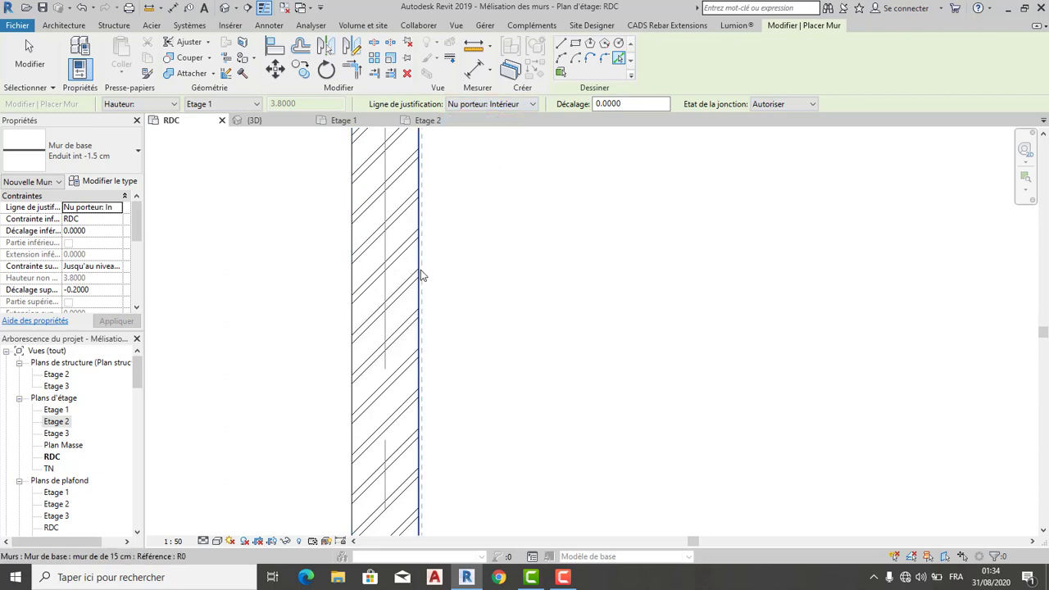
pyautogui.click(420, 276)
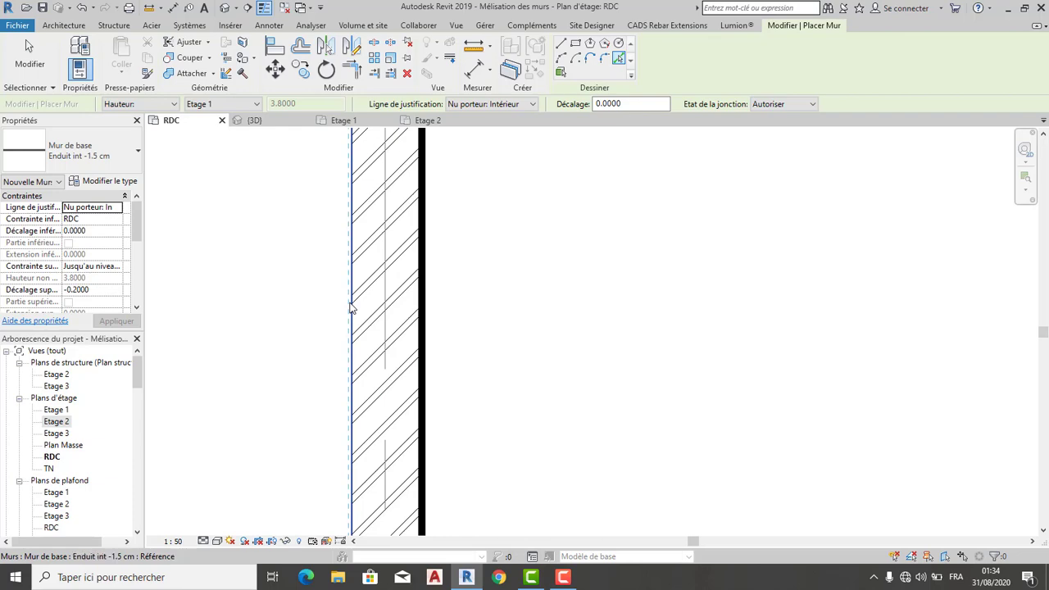
pyautogui.click(351, 308)
pyautogui.scroll(-3, 509, 269)
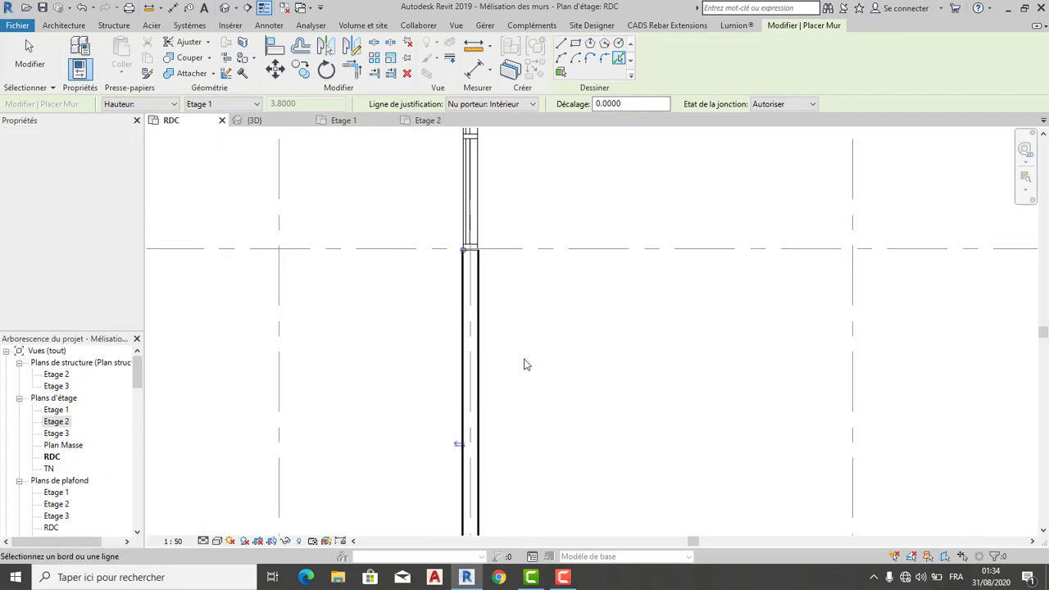
pyautogui.scroll(-2, 533, 362)
pyautogui.scroll(-3, 541, 394)
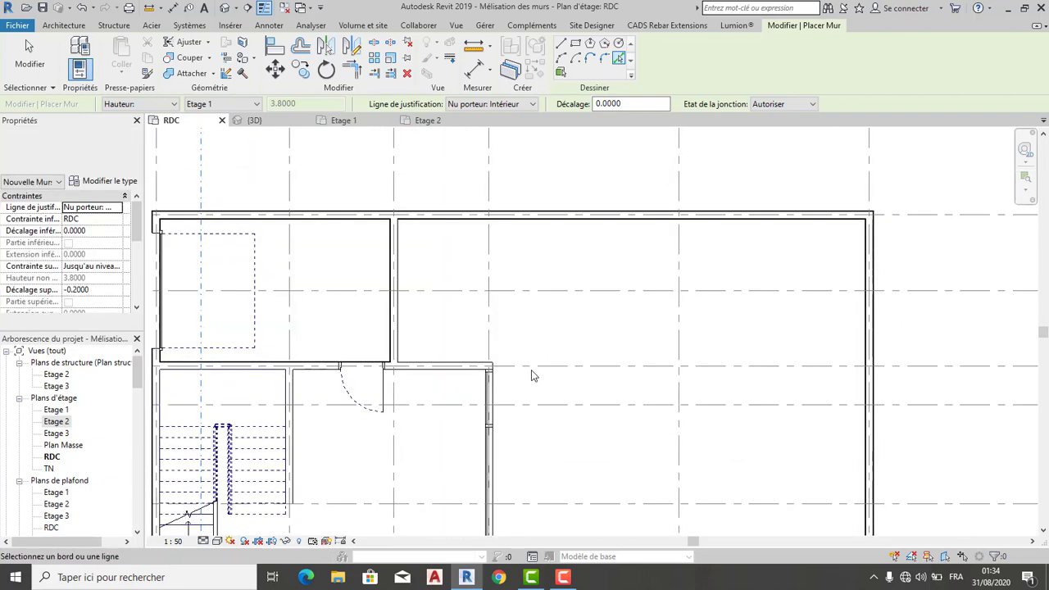
pyautogui.scroll(2, 434, 366)
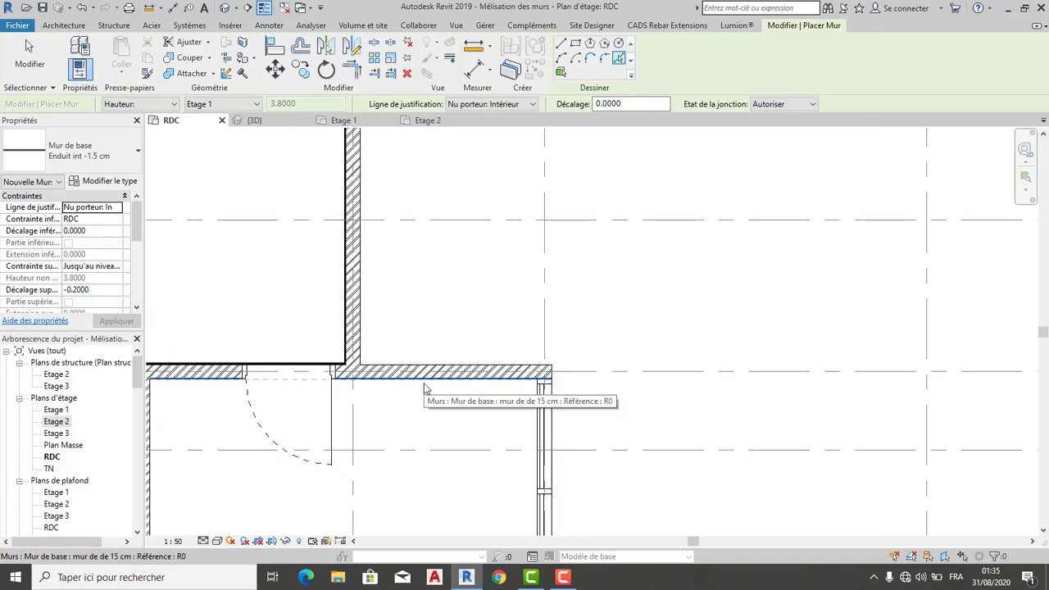
pyautogui.scroll(-3, 424, 386)
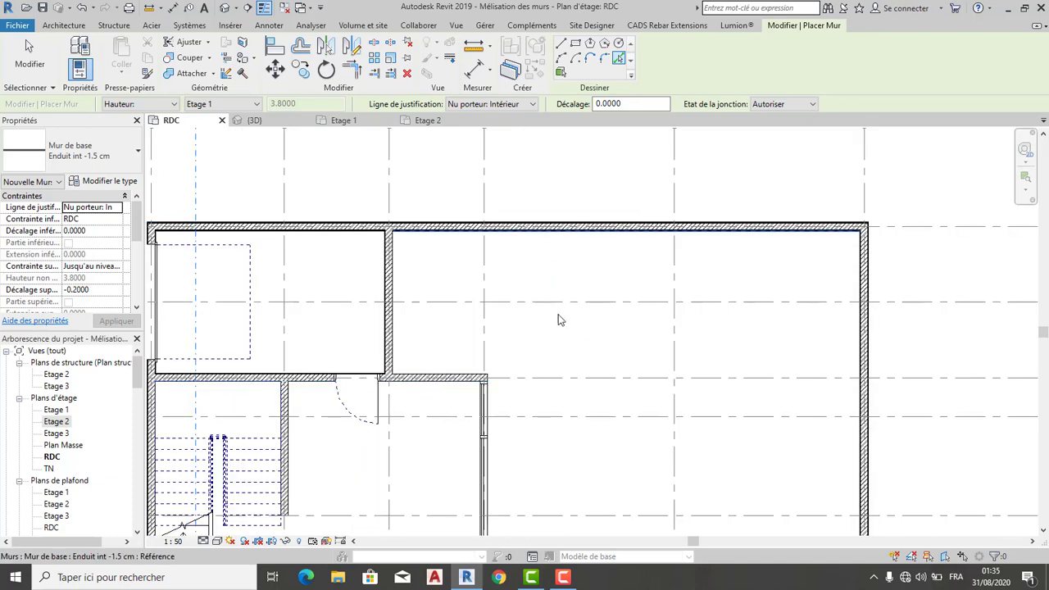
pyautogui.scroll(-2, 558, 319)
pyautogui.moveTo(536, 192); pyautogui.dragTo(533, 227, button='middle')
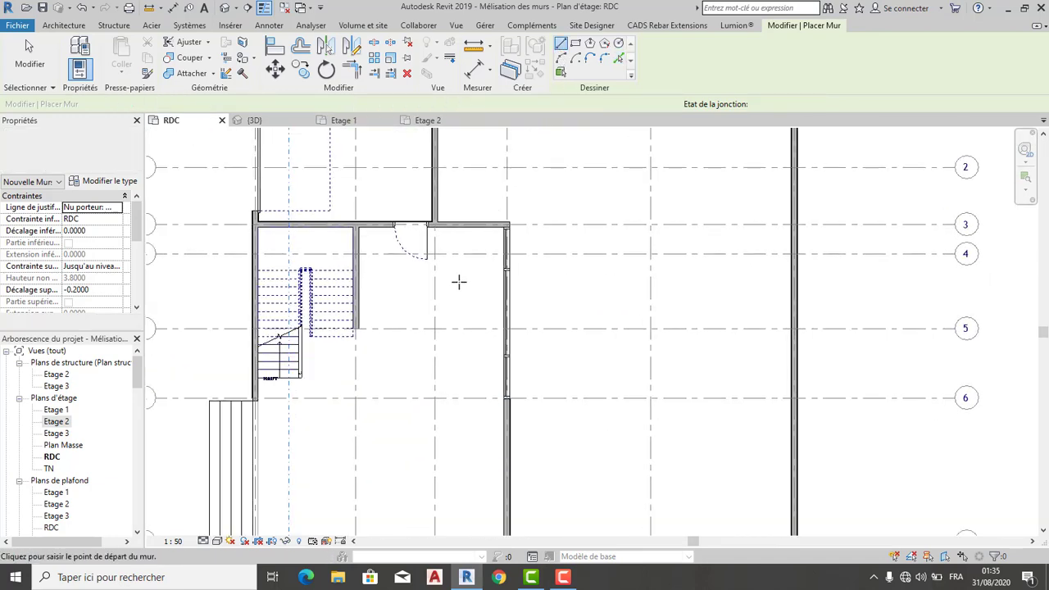
# Draw a vertical lining along the interior wall from its top to its bottom.
pyautogui.click(357, 227)
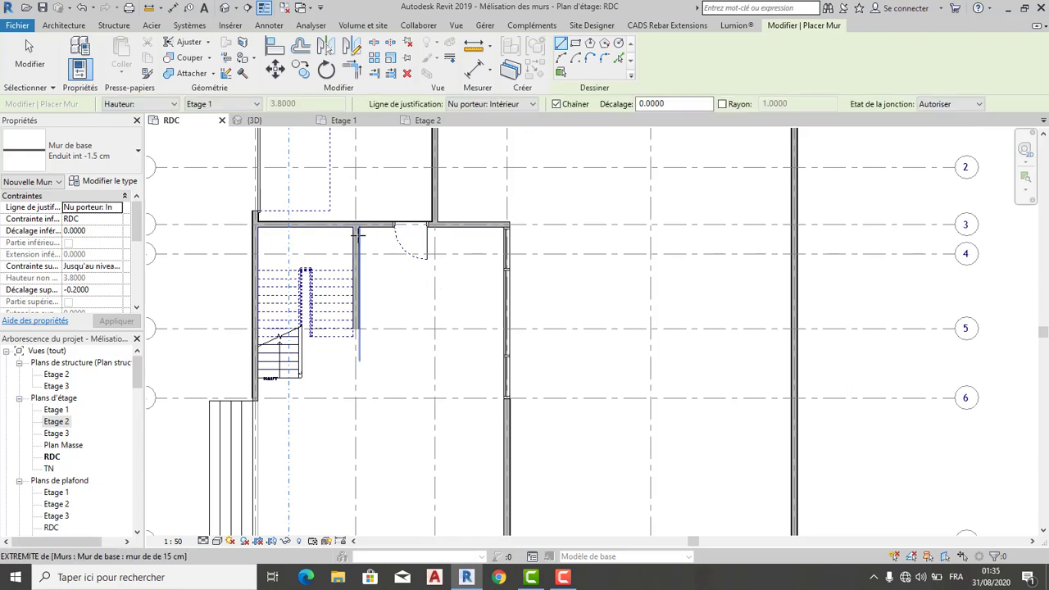
pyautogui.scroll(2, 352, 229)
pyautogui.scroll(3, 359, 380)
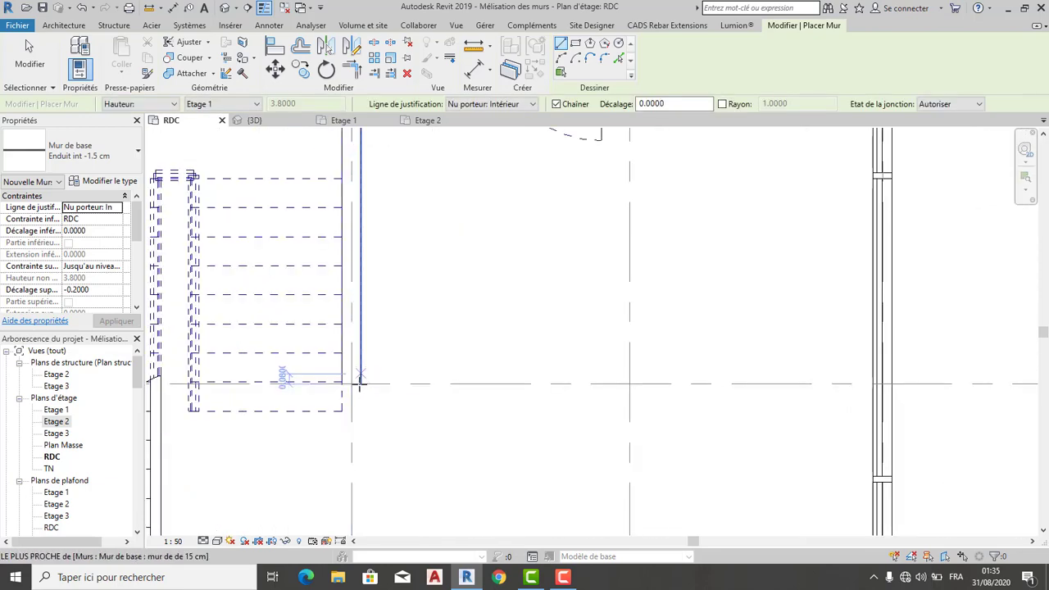
pyautogui.click(360, 382)
pyautogui.scroll(3, 360, 383)
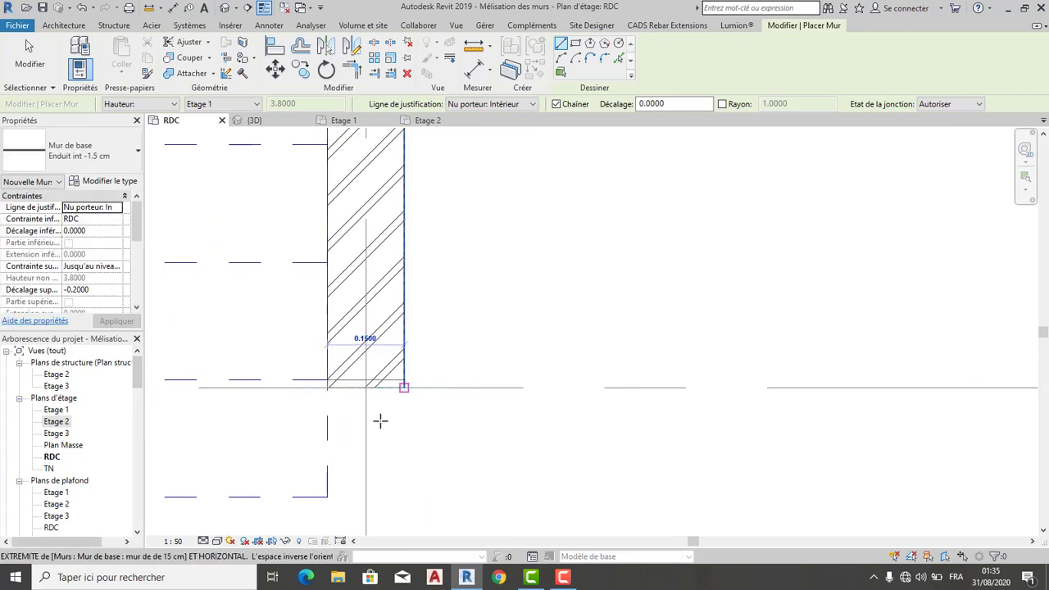
pyautogui.click(328, 387)
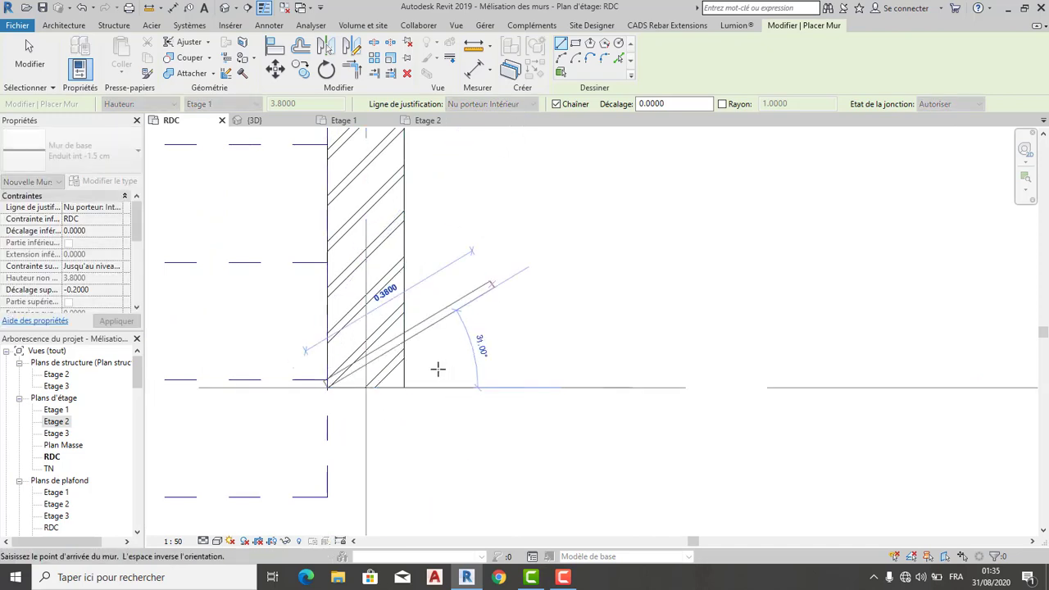
pyautogui.press('Escape')
pyautogui.press('Escape')
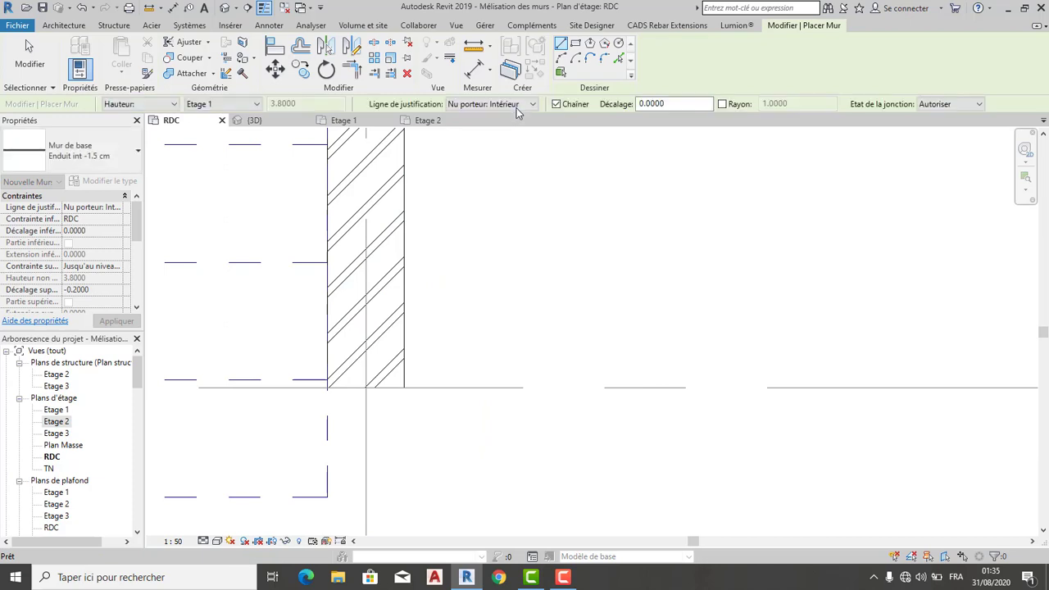
# Switch justification to Nu porteur: Extérieur and line the wall from its bottom corner up to the upper corner.
pyautogui.click(516, 104)
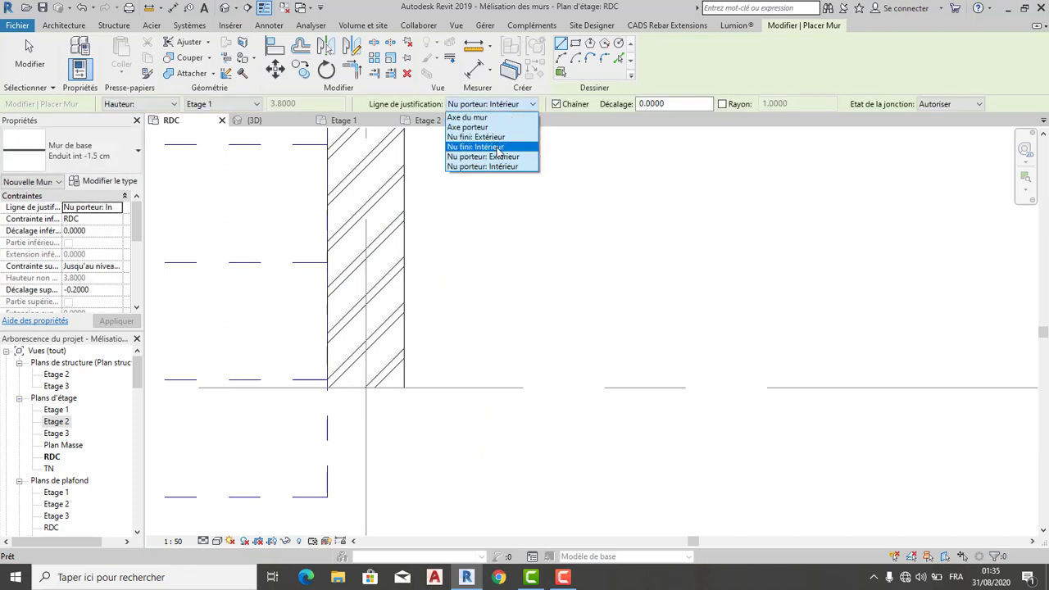
pyautogui.click(496, 156)
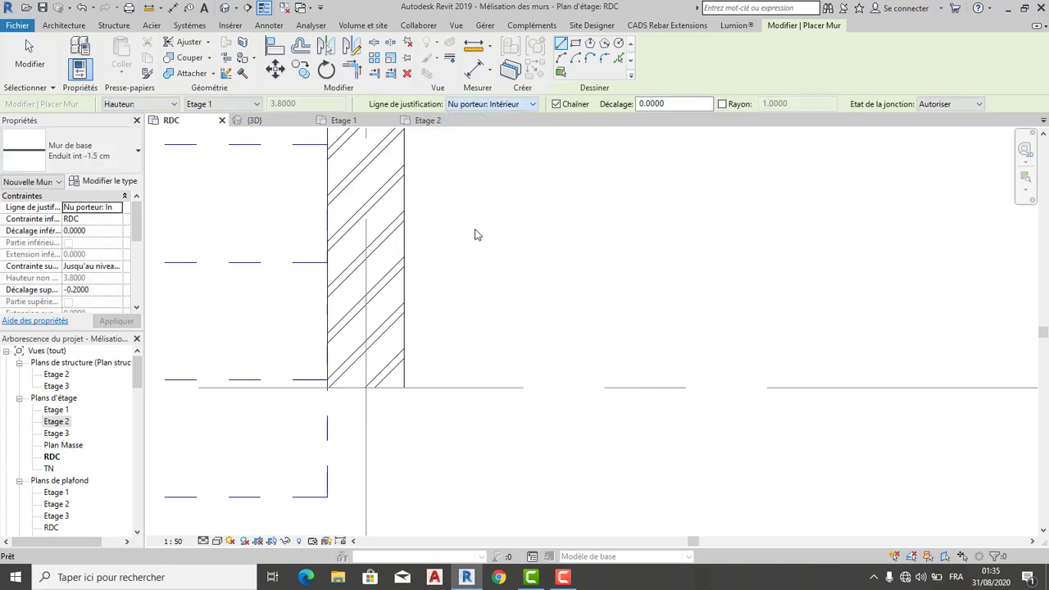
pyautogui.click(327, 387)
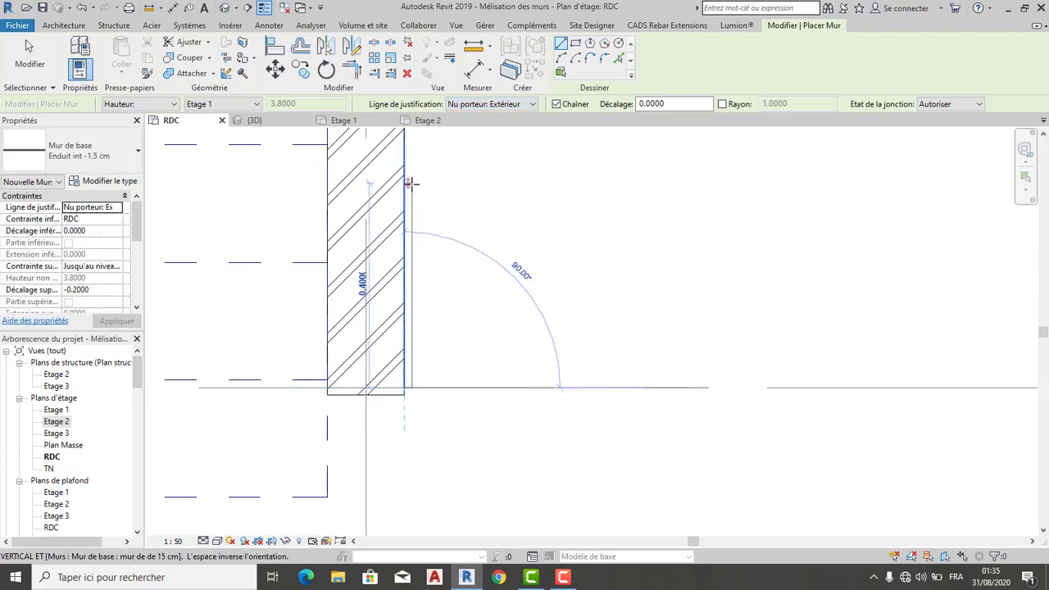
pyautogui.moveTo(410, 193); pyautogui.dragTo(391, 428, button='middle')
pyautogui.scroll(-1, 421, 168)
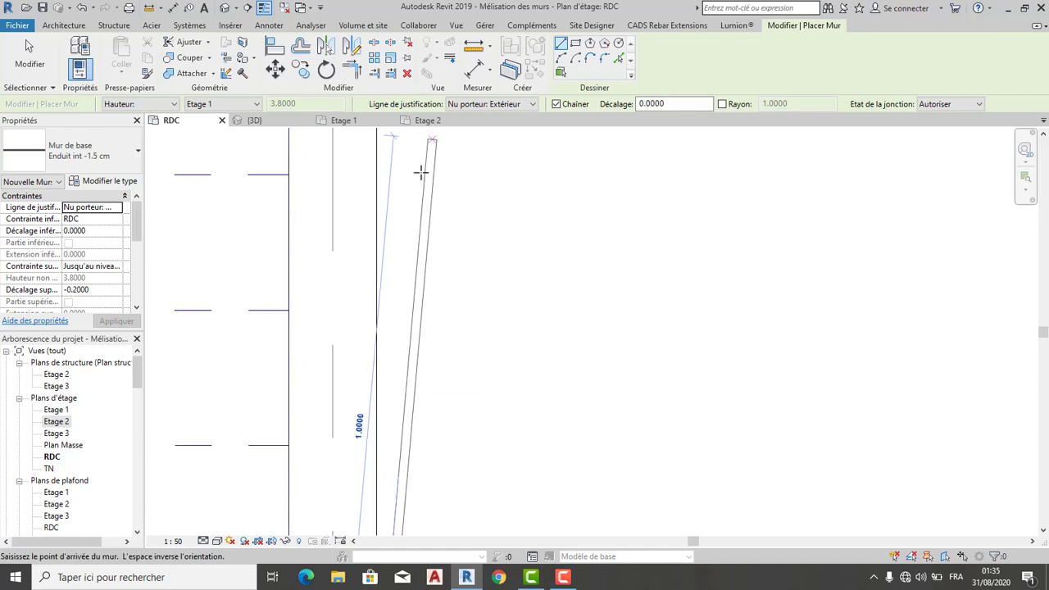
pyautogui.moveTo(421, 169)
pyautogui.mouseDown(button='middle')
pyautogui.moveTo(398, 410)
pyautogui.moveTo(348, 174)
pyautogui.mouseUp(button='middle')
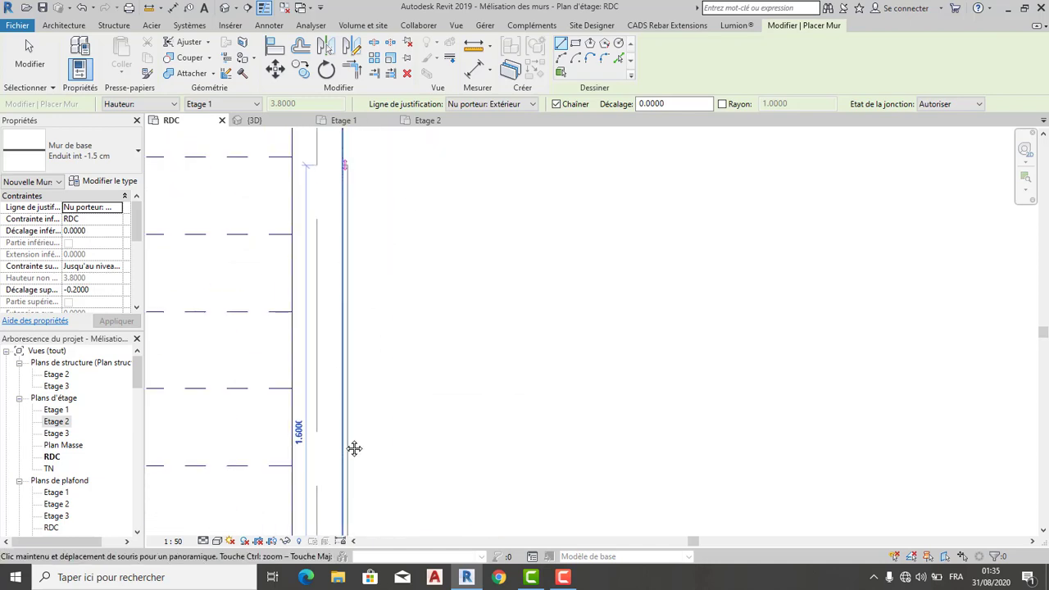
pyautogui.moveTo(353, 447); pyautogui.dragTo(350, 188, button='middle')
pyautogui.moveTo(354, 365)
pyautogui.mouseDown(button='middle')
pyautogui.moveTo(361, 389)
pyautogui.moveTo(332, 324)
pyautogui.mouseUp(button='middle')
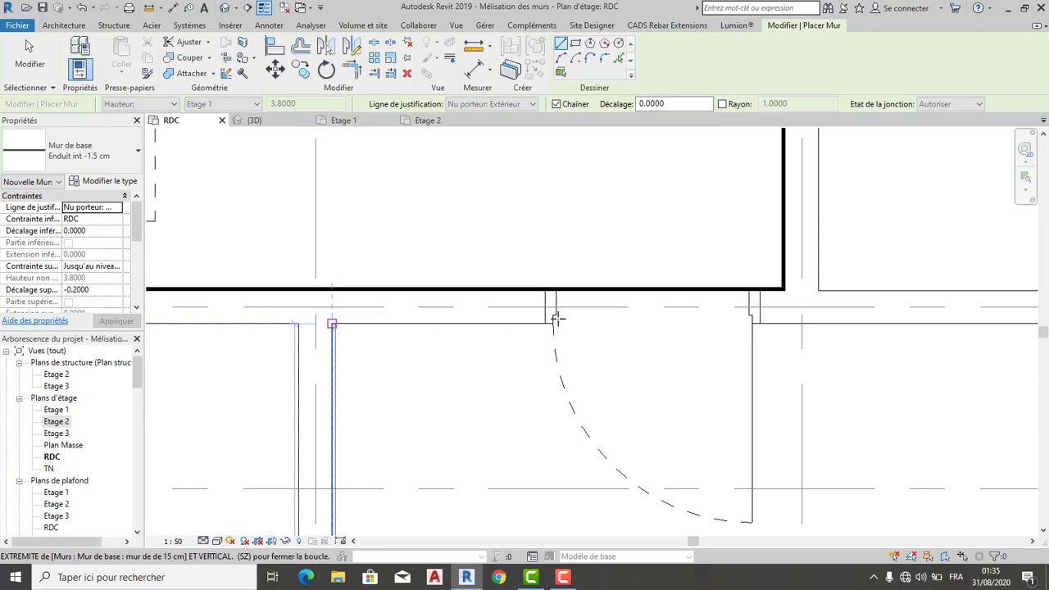
pyautogui.click(332, 324)
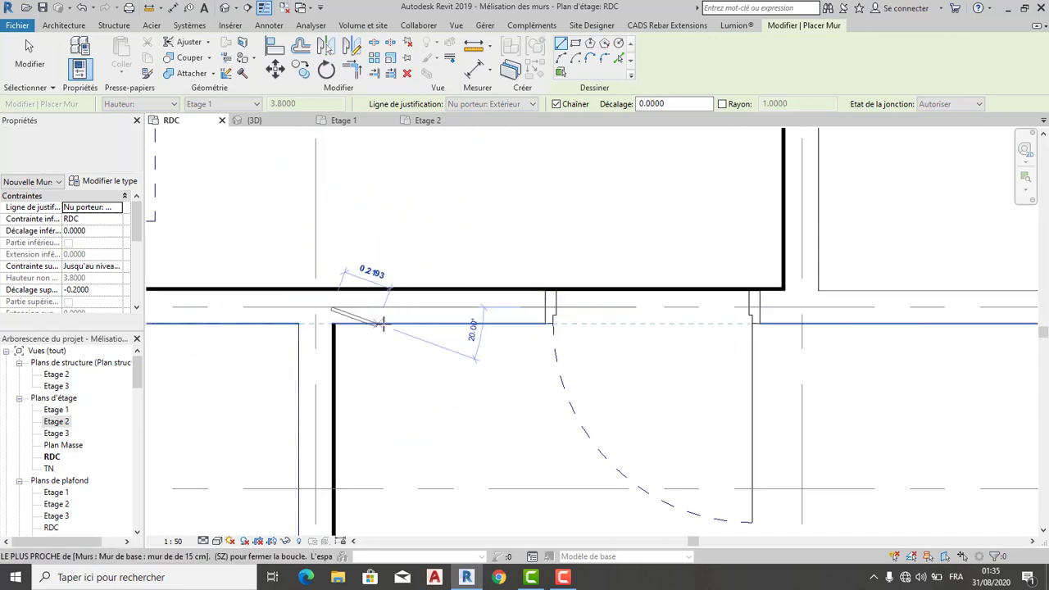
pyautogui.press('Escape')
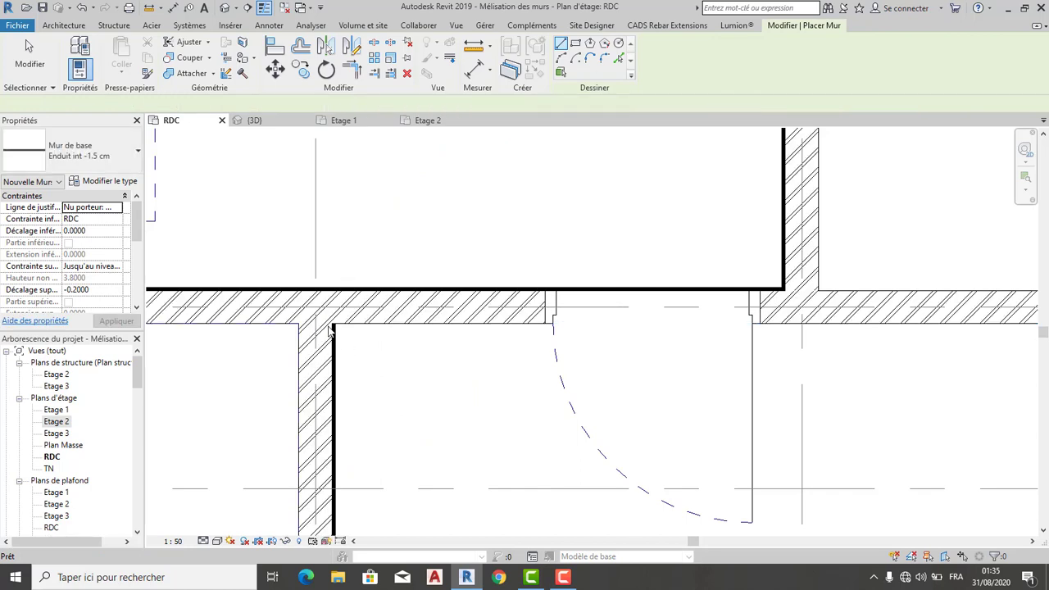
# Line the corridor wall face horizontally to its far end and wrap the lining around the wall end.
pyautogui.scroll(2, 336, 328)
pyautogui.click(342, 320)
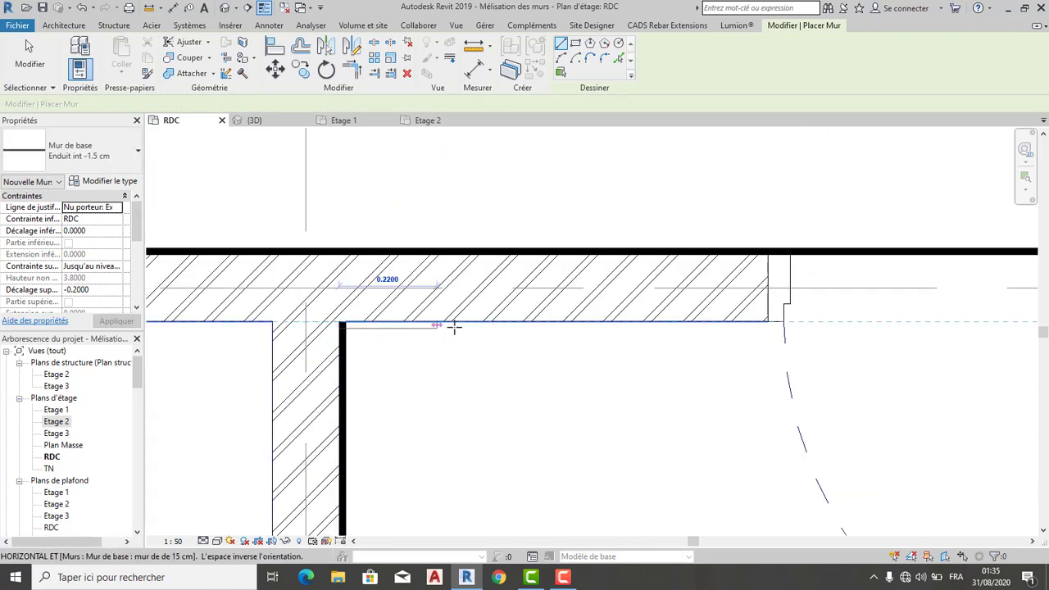
pyautogui.scroll(-2, 806, 332)
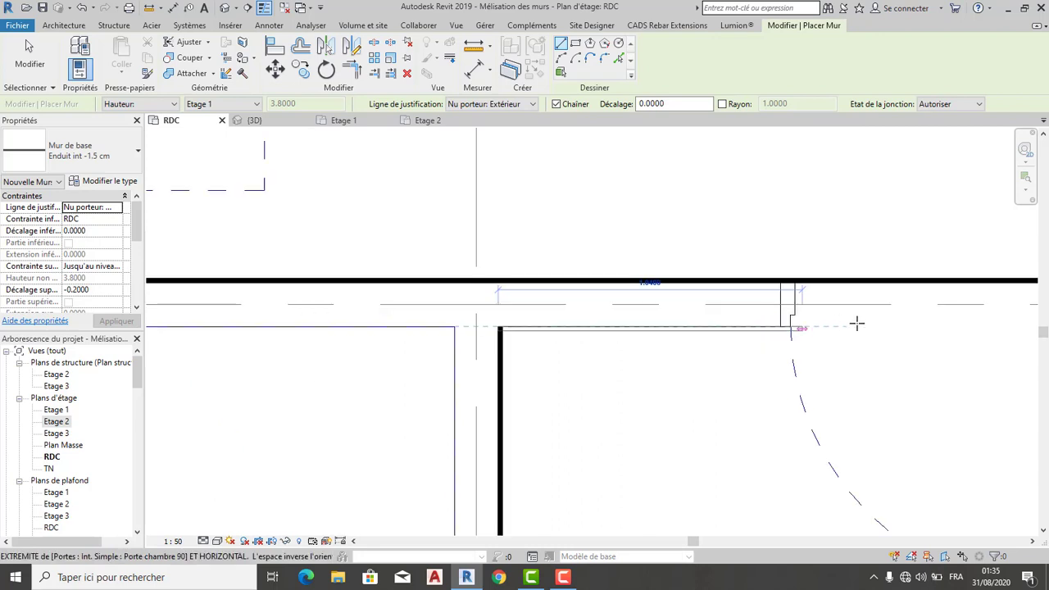
pyautogui.scroll(2, 566, 352)
pyautogui.scroll(1, 689, 354)
pyautogui.scroll(-1, 689, 354)
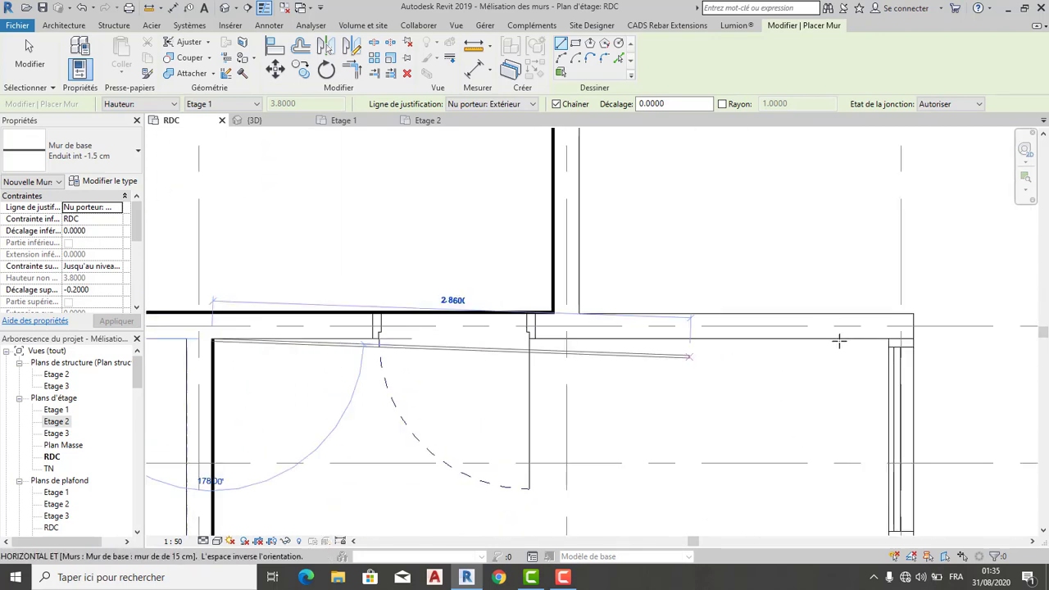
pyautogui.scroll(1, 895, 343)
pyautogui.scroll(1, 902, 340)
pyautogui.scroll(2, 874, 339)
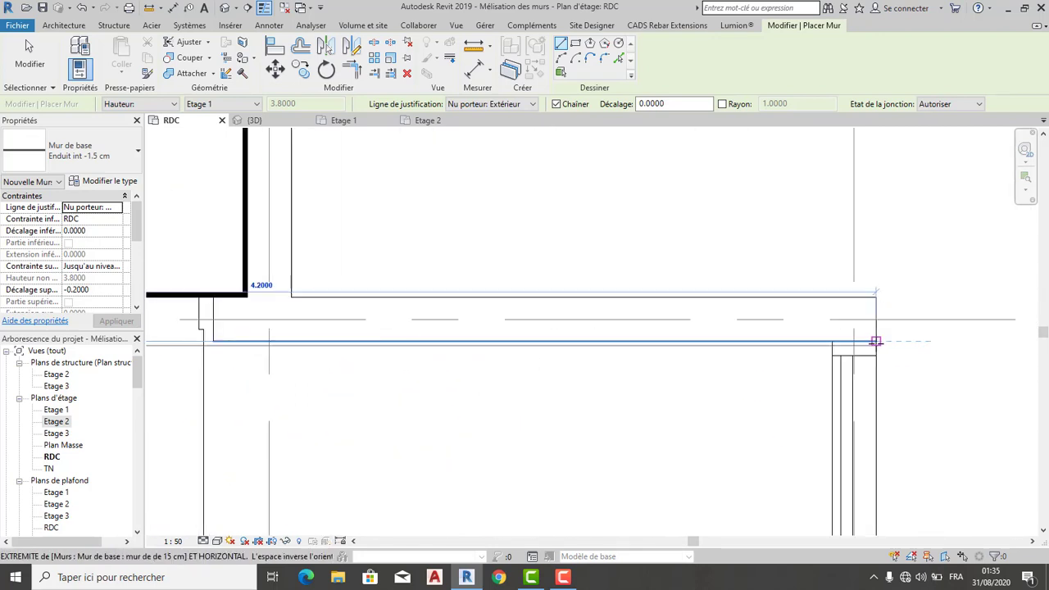
pyautogui.scroll(1, 867, 348)
pyautogui.scroll(1, 873, 340)
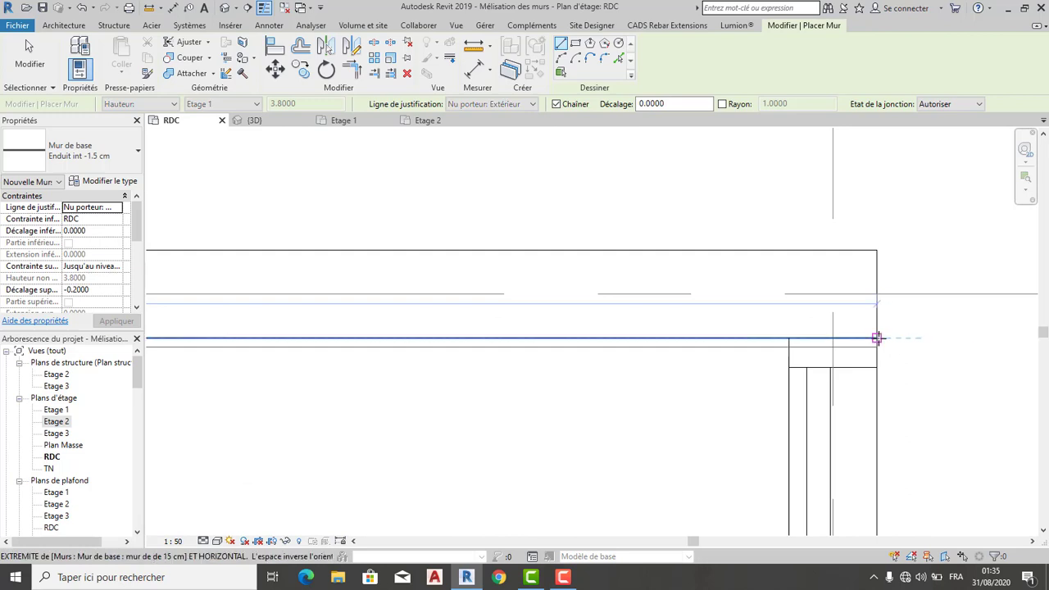
pyautogui.click(879, 278)
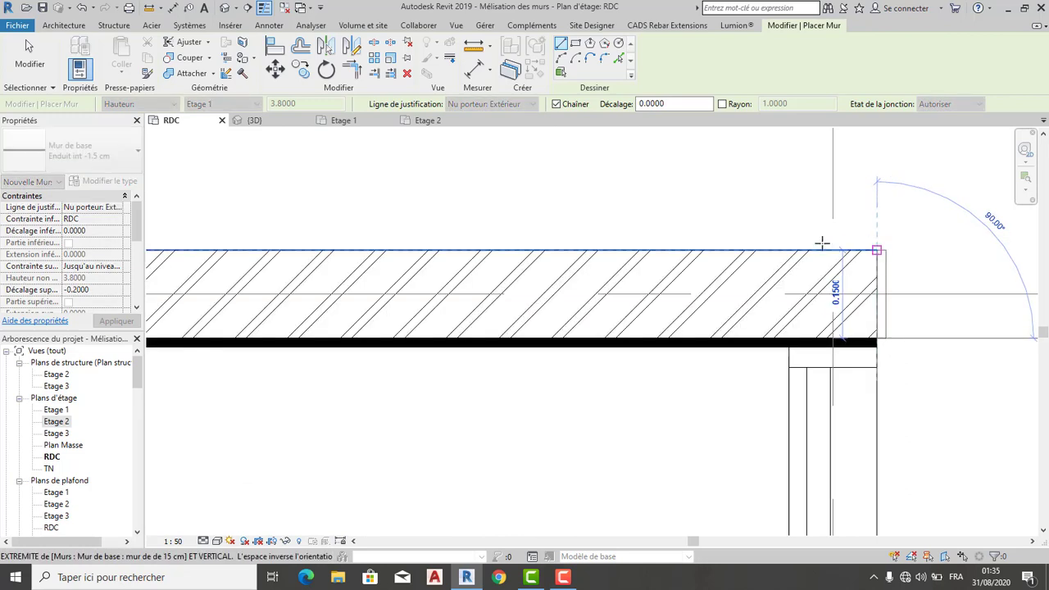
pyautogui.click(822, 242)
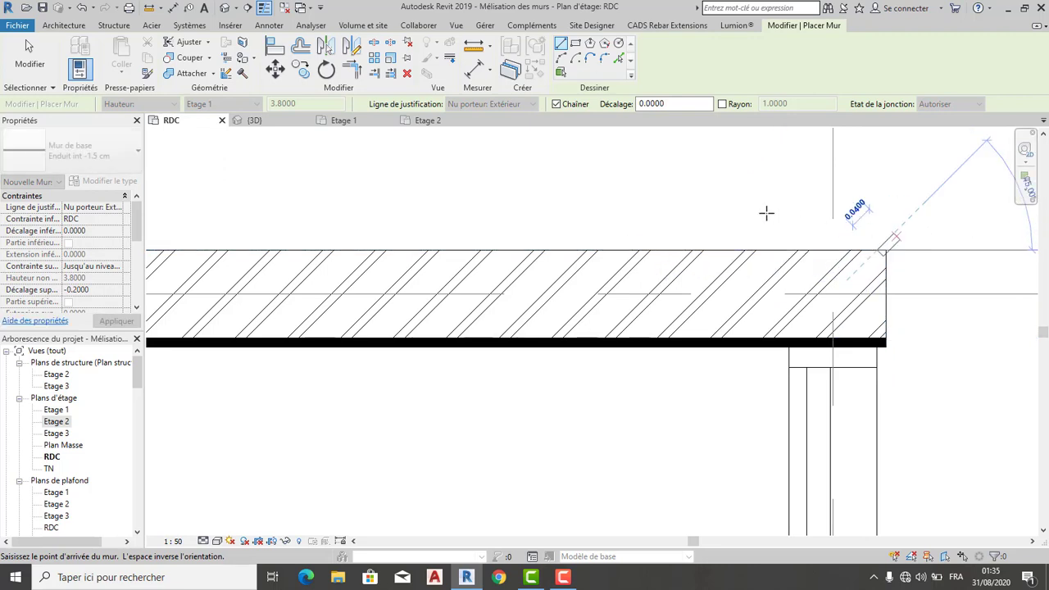
pyautogui.press('Escape')
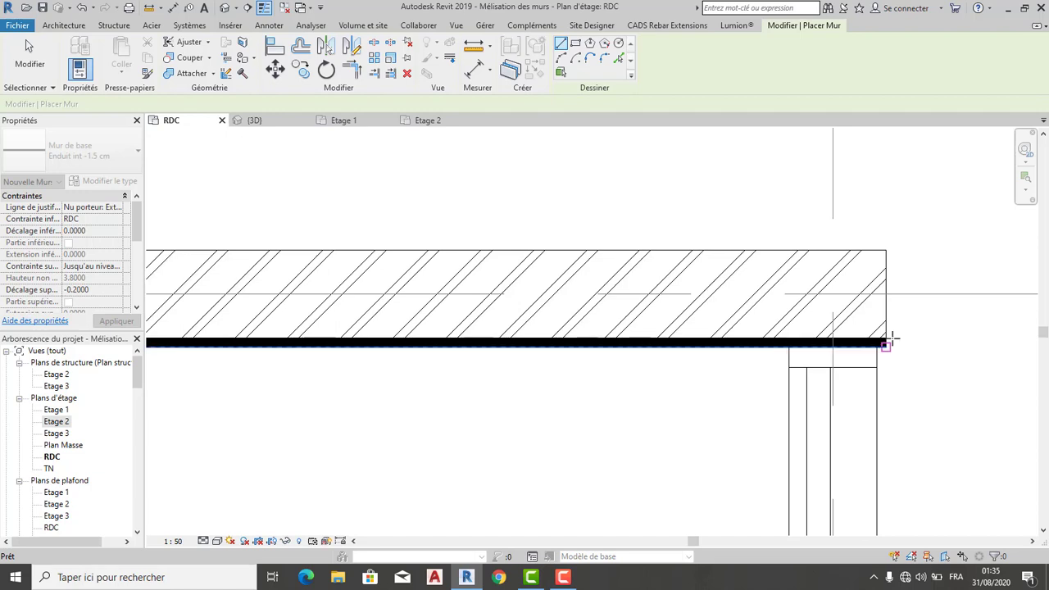
# Line the wall's end face, then finish a horizontal lining against the vertical wall face.
pyautogui.click(886, 339)
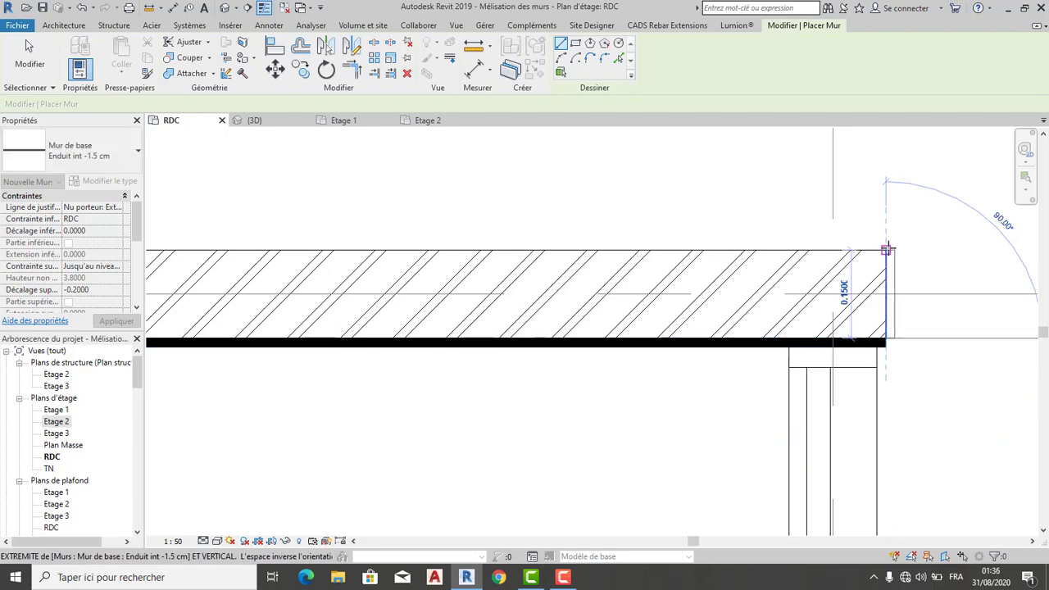
pyautogui.click(886, 250)
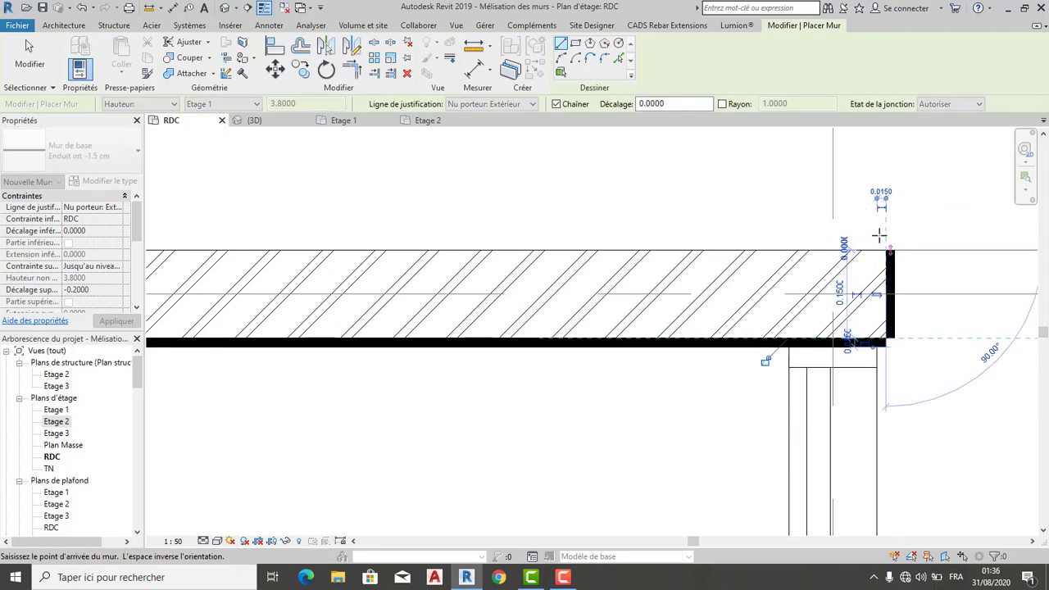
pyautogui.moveTo(763, 283); pyautogui.dragTo(927, 374, button='middle')
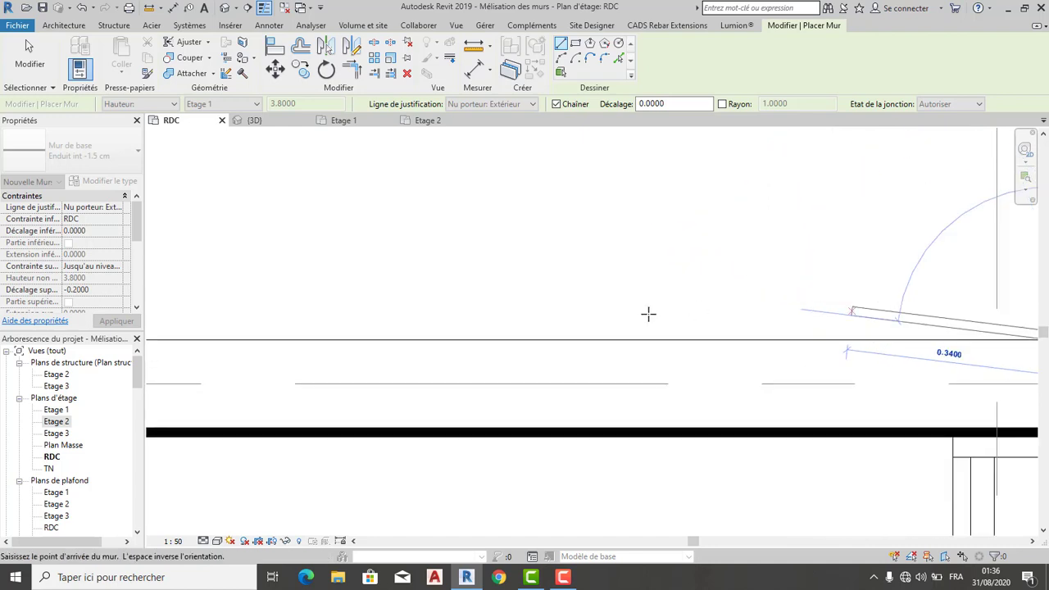
pyautogui.scroll(-2, 566, 306)
pyautogui.scroll(-2, 403, 312)
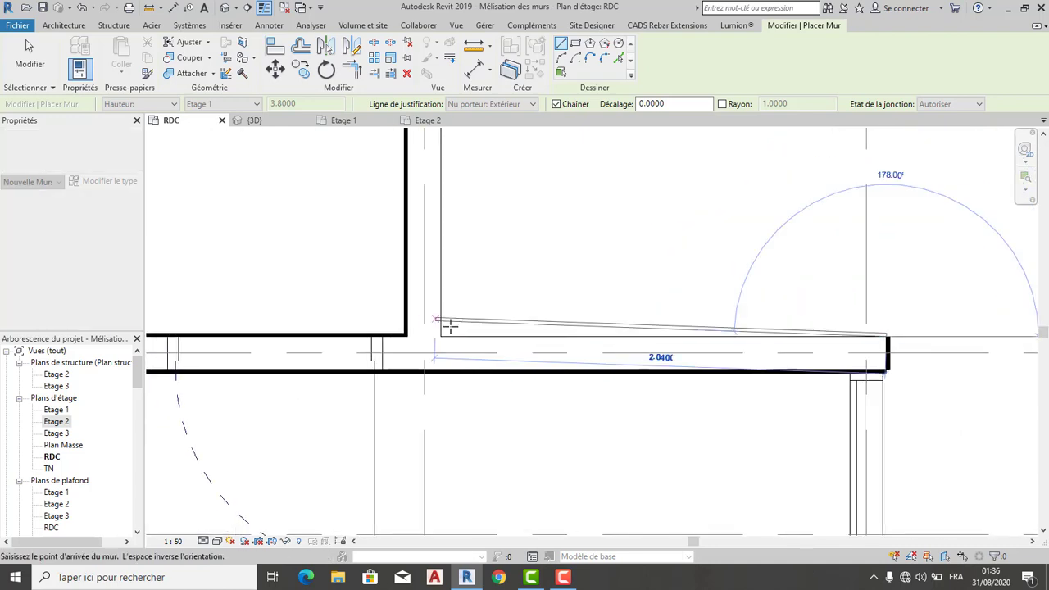
pyautogui.scroll(3, 441, 332)
pyautogui.scroll(1, 438, 327)
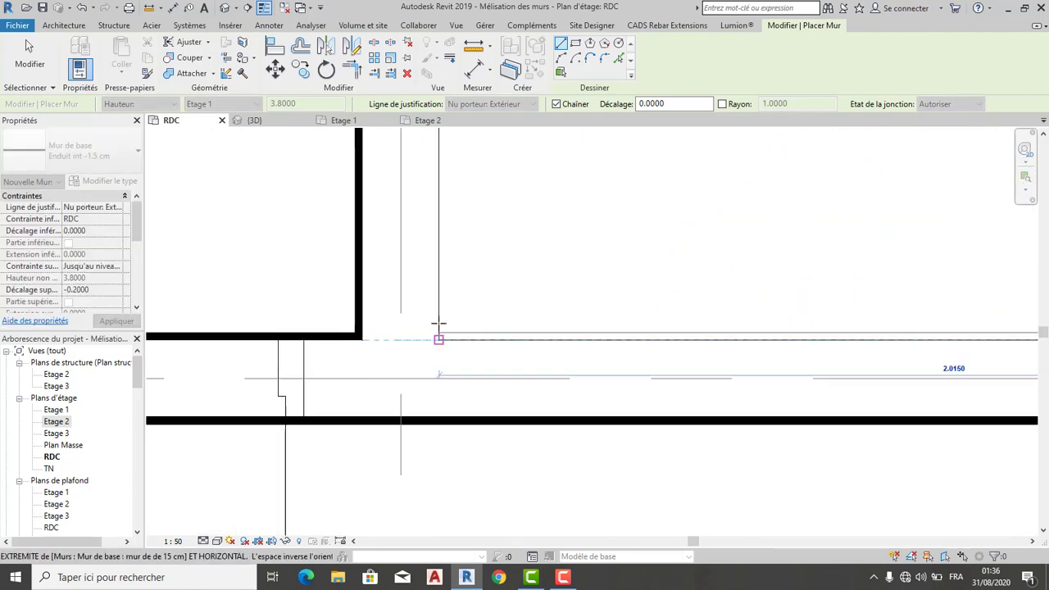
pyautogui.scroll(1, 439, 324)
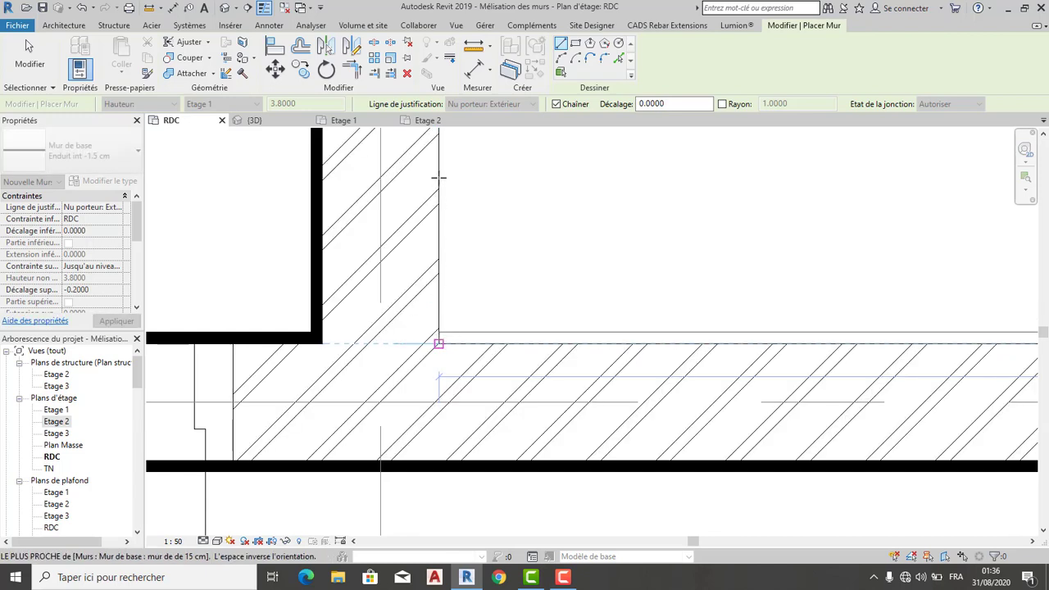
pyautogui.click(438, 176)
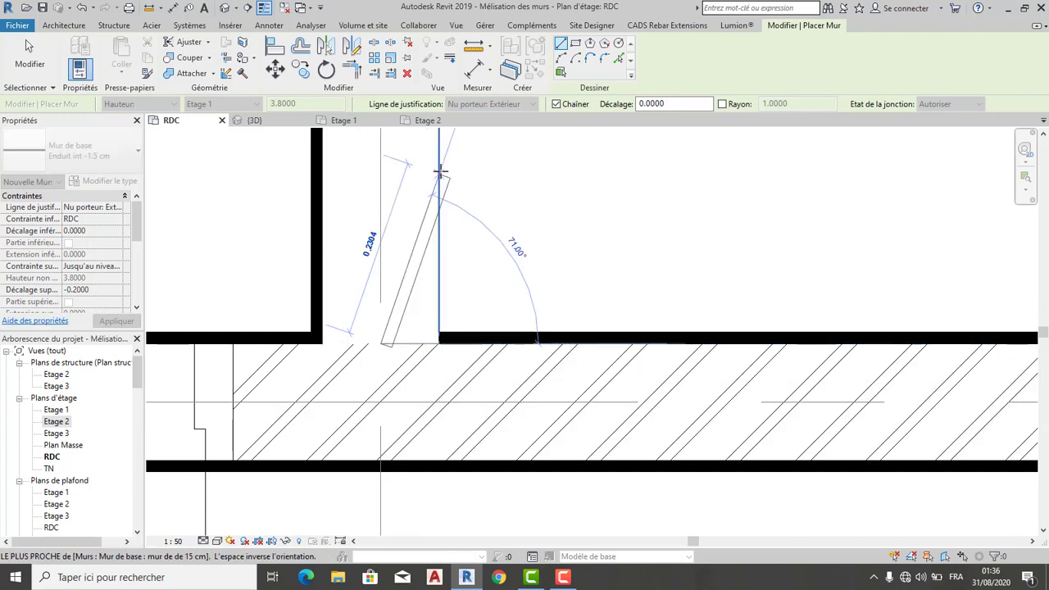
pyautogui.click(382, 271)
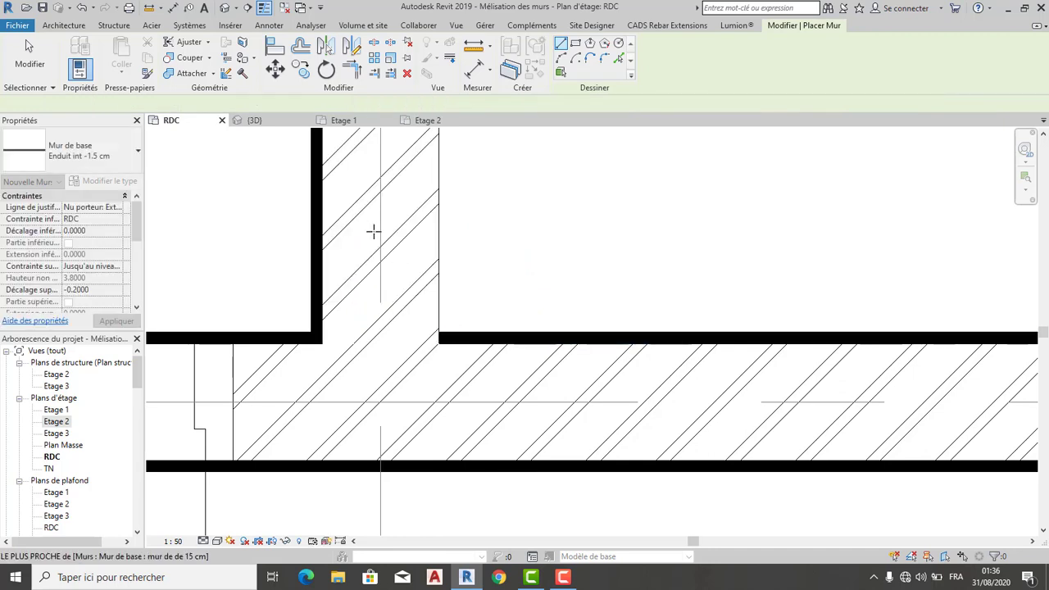
# Draw a vertical lining from the wall end up to the next wall corner.
pyautogui.click(438, 332)
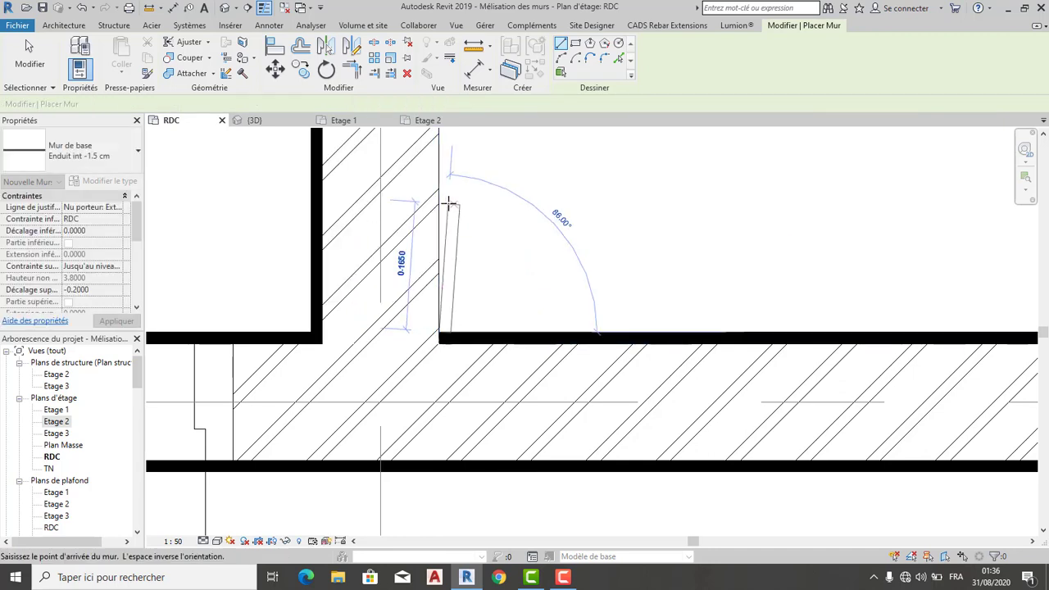
pyautogui.scroll(3, 435, 440)
pyautogui.scroll(-2, 445, 192)
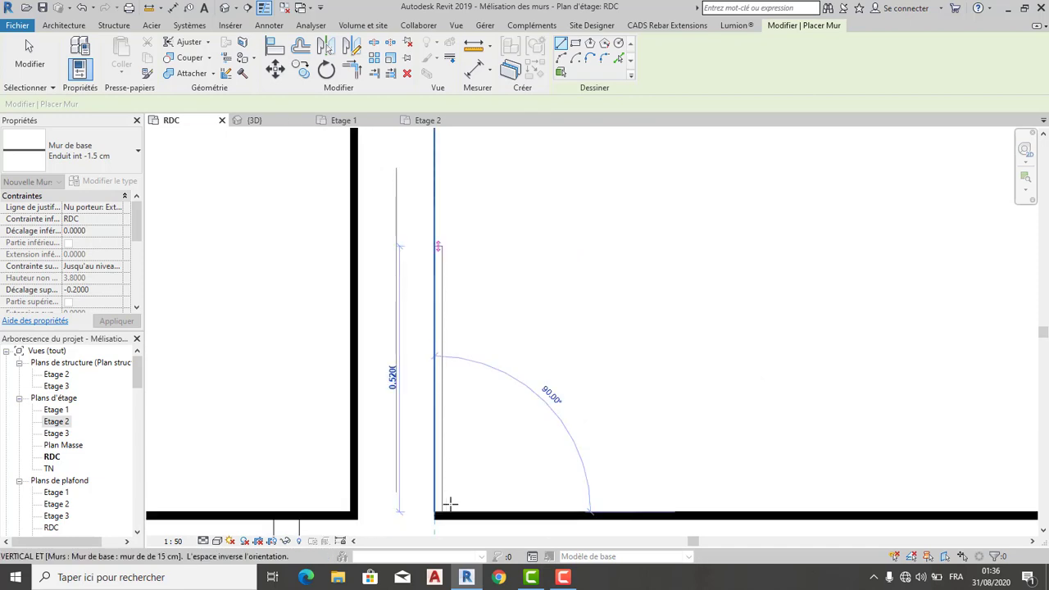
pyautogui.moveTo(450, 504)
pyautogui.mouseDown(button='middle')
pyautogui.moveTo(452, 465)
pyautogui.moveTo(452, 524)
pyautogui.mouseUp(button='middle')
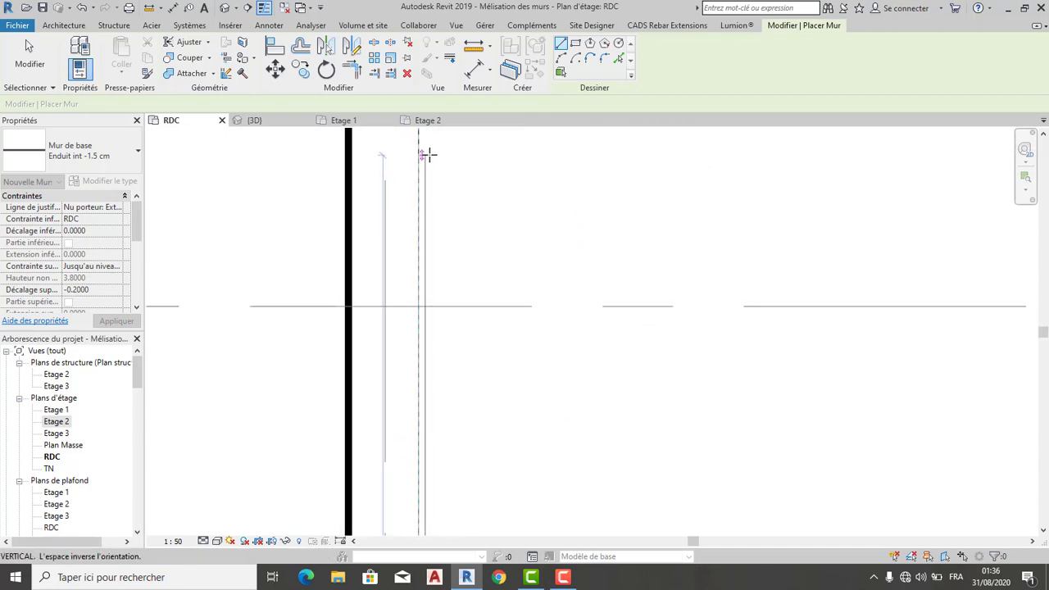
pyautogui.scroll(-1, 429, 492)
pyautogui.scroll(-2, 428, 485)
pyautogui.scroll(-1, 391, 304)
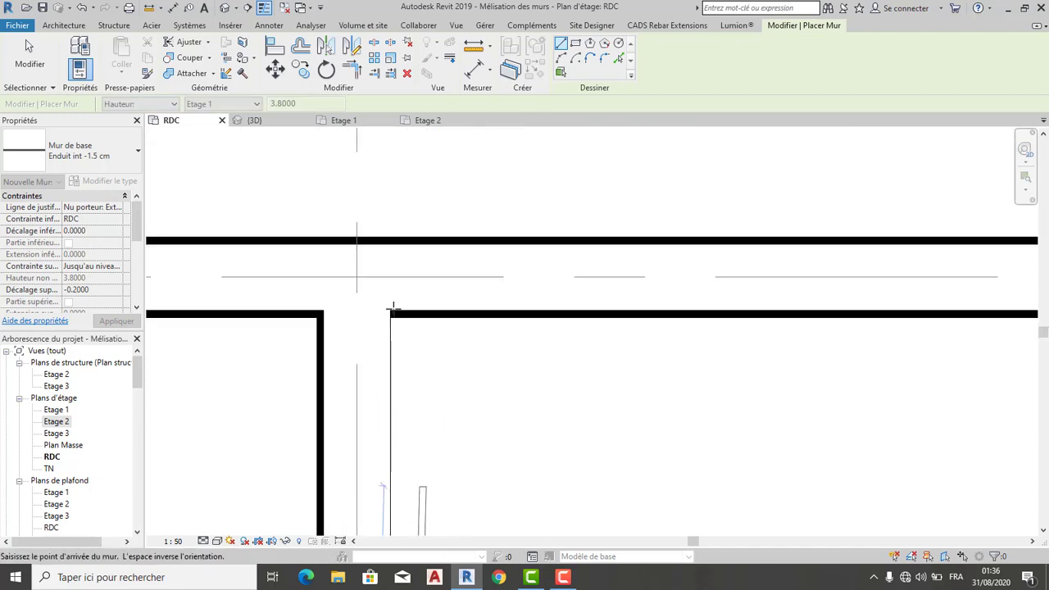
pyautogui.scroll(1, 391, 307)
pyautogui.scroll(1, 391, 307)
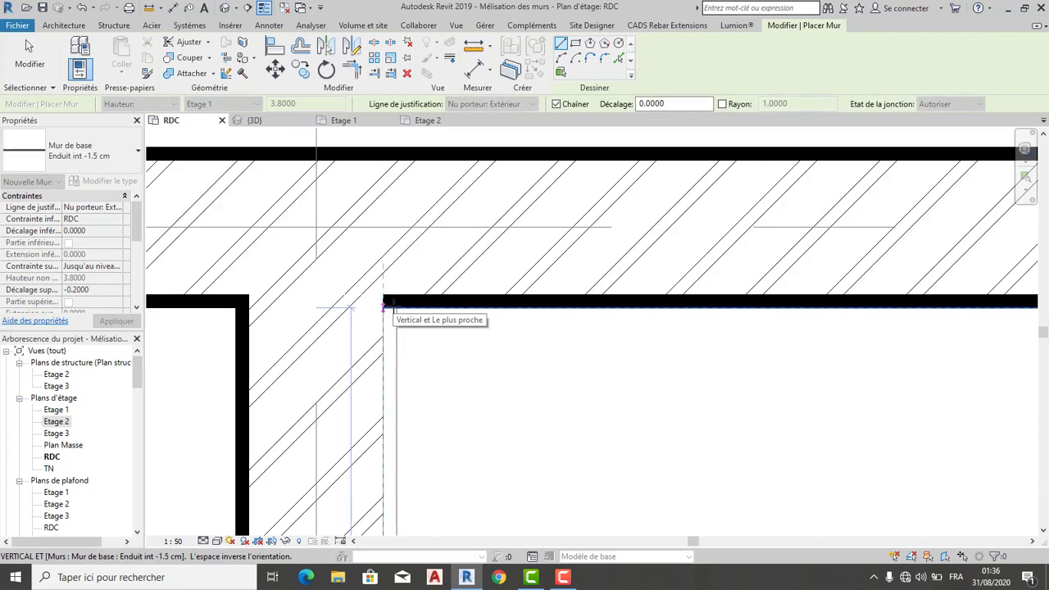
pyautogui.click(386, 308)
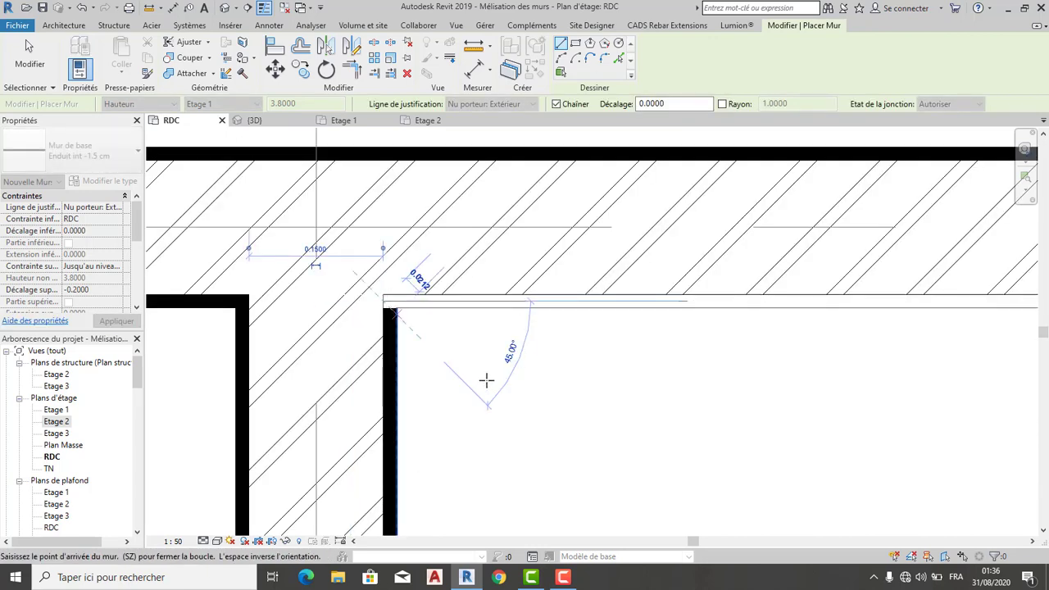
pyautogui.press('Escape')
pyautogui.press('Escape')
# Zoom out and recentre the plan on the whole ground floor.
pyautogui.scroll(-1, 477, 355)
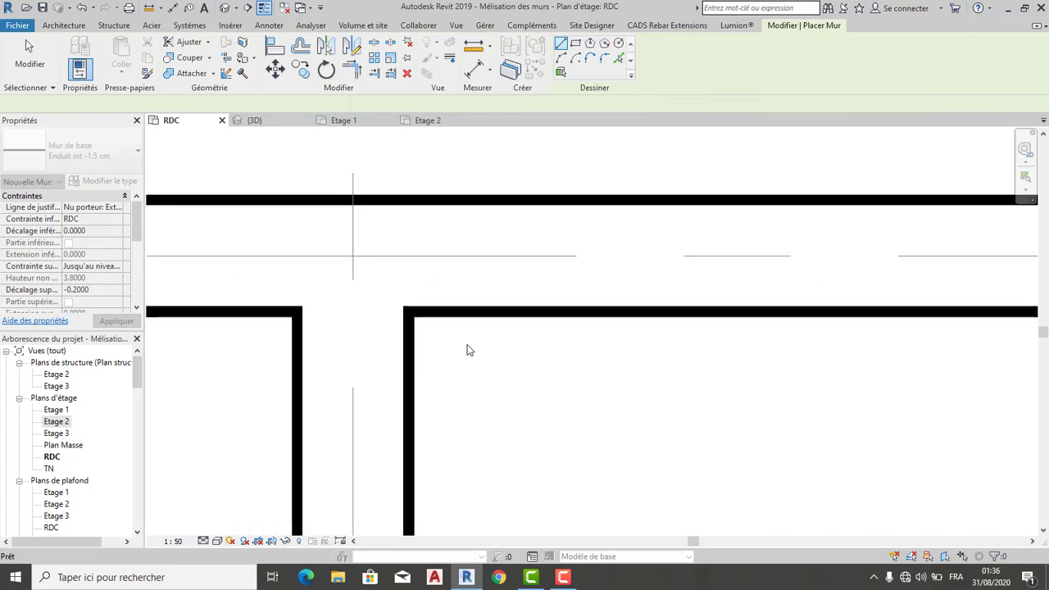
pyautogui.scroll(-1, 478, 353)
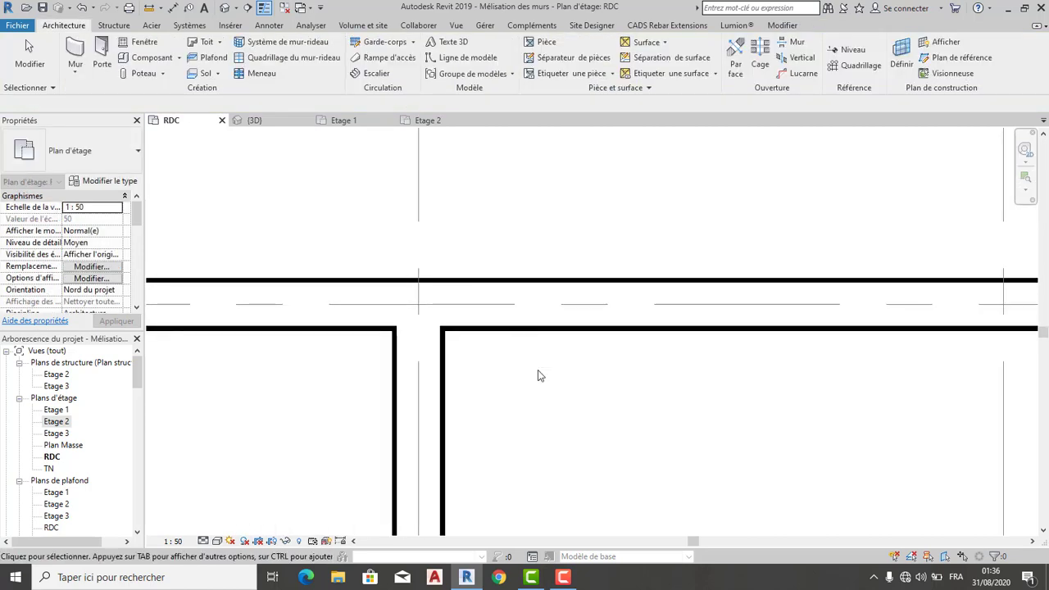
pyautogui.scroll(-2, 540, 375)
pyautogui.moveTo(534, 304); pyautogui.dragTo(511, 262, button='middle')
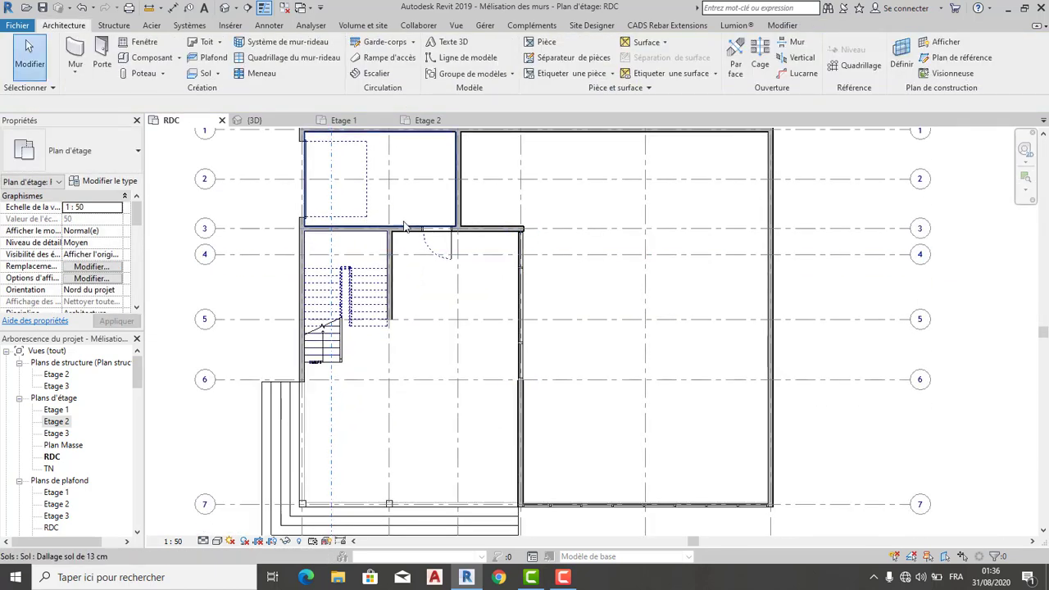
pyautogui.scroll(1, 320, 239)
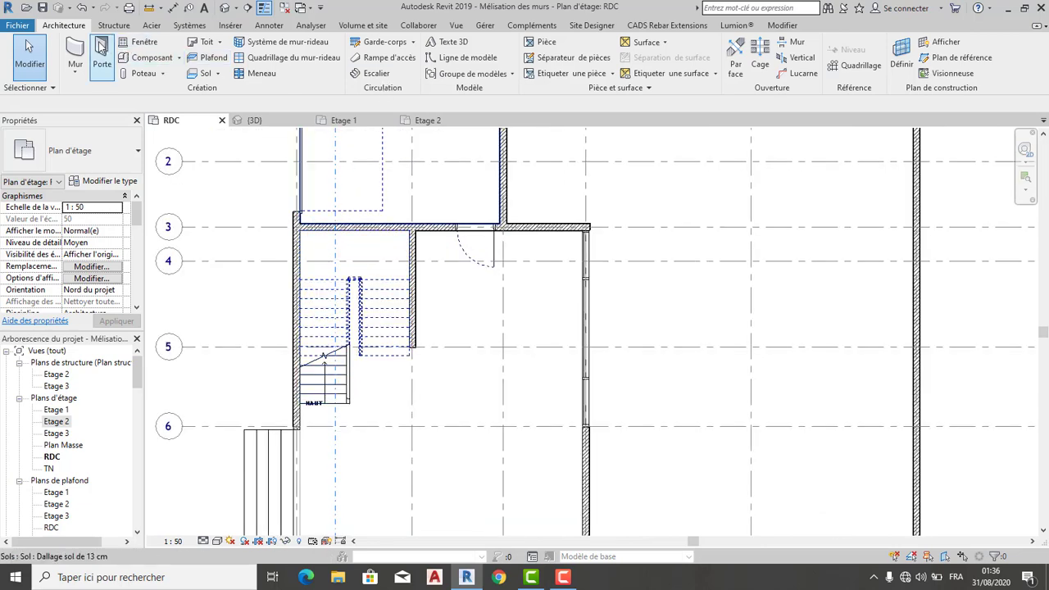
# Using WA, draw Enduit int -1.5 cm linings from the corner below the stairs up to the room's top-left corner.
pyautogui.press('w')
pyautogui.press('a')
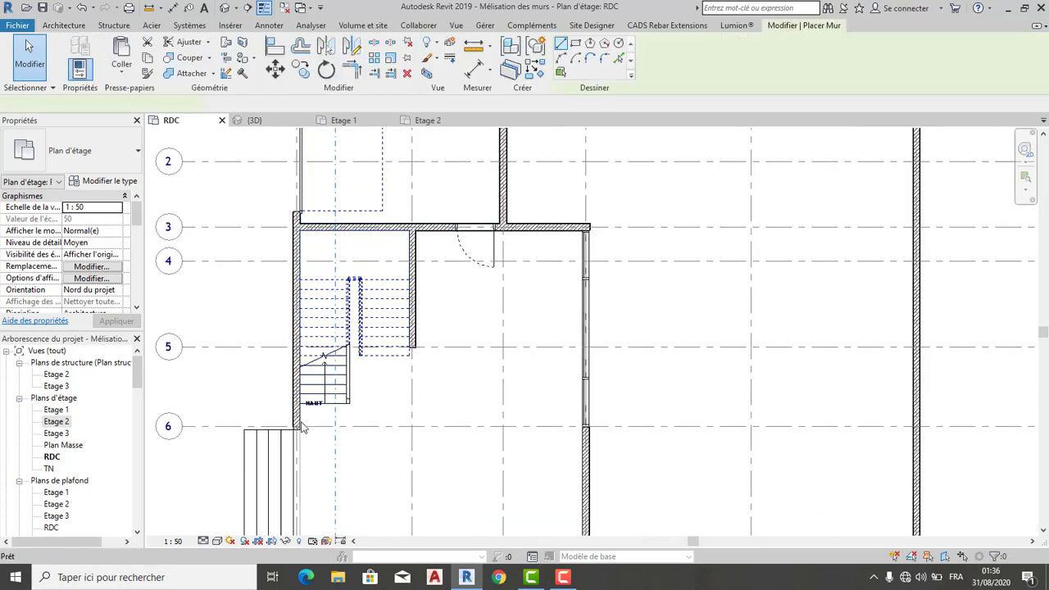
pyautogui.scroll(1, 298, 423)
pyautogui.scroll(1, 292, 435)
pyautogui.scroll(1, 289, 438)
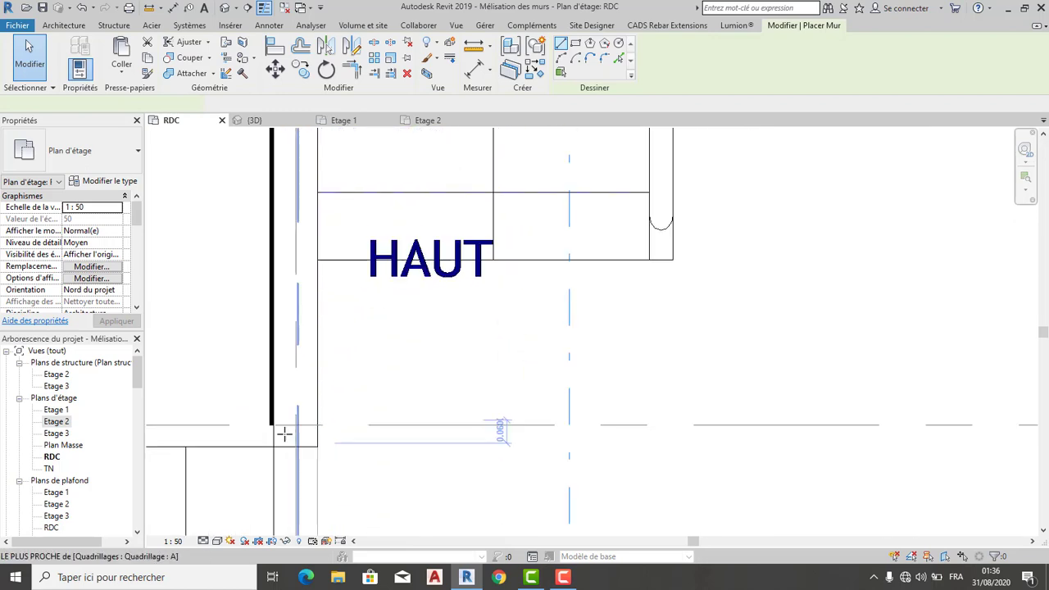
pyautogui.scroll(1, 284, 431)
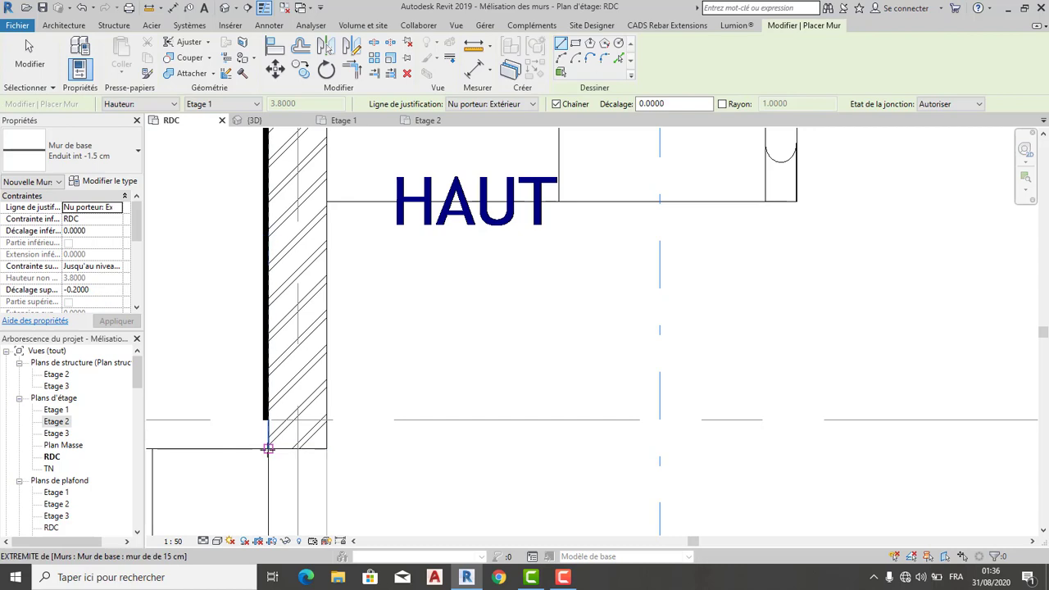
pyautogui.click(268, 448)
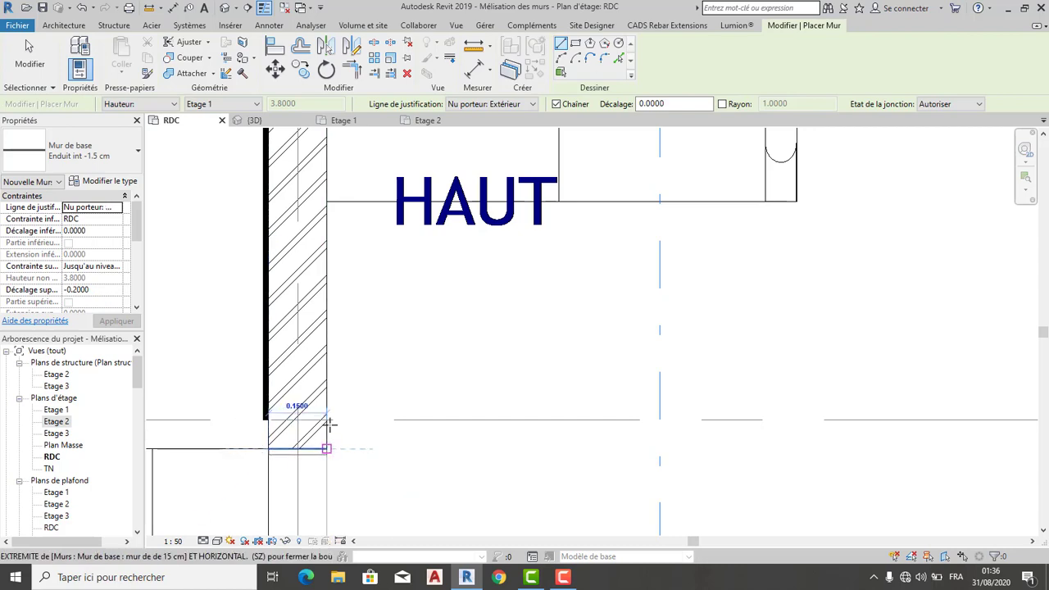
pyautogui.click(328, 330)
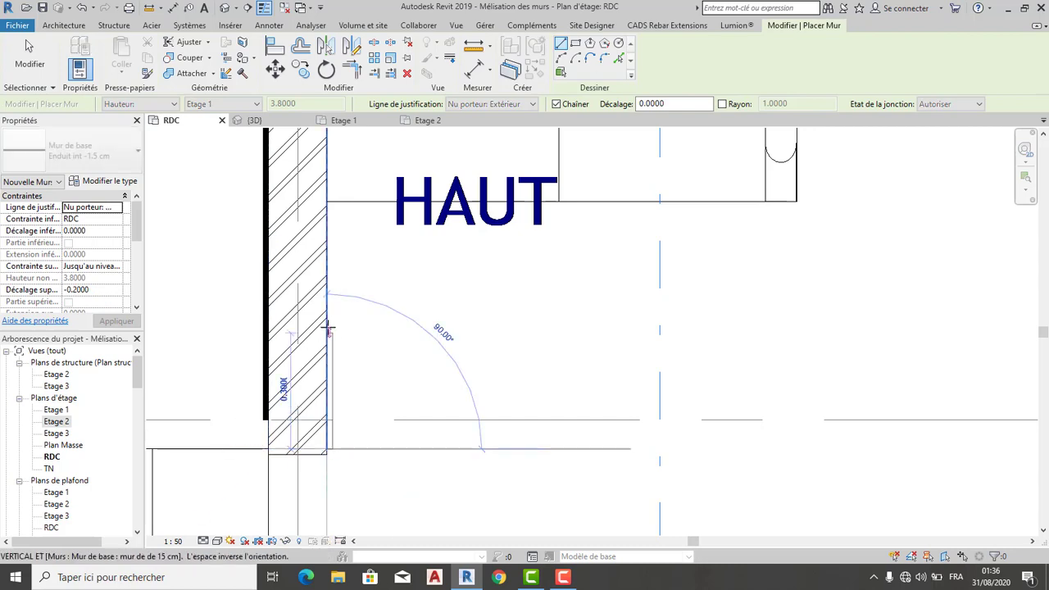
pyautogui.moveTo(331, 233)
pyautogui.mouseDown(button='middle')
pyautogui.moveTo(318, 374)
pyautogui.moveTo(339, 271)
pyautogui.moveTo(332, 216)
pyautogui.moveTo(358, 532)
pyautogui.moveTo(354, 206)
pyautogui.moveTo(369, 434)
pyautogui.moveTo(386, 281)
pyautogui.moveTo(388, 374)
pyautogui.moveTo(368, 311)
pyautogui.moveTo(361, 218)
pyautogui.mouseUp(button='middle')
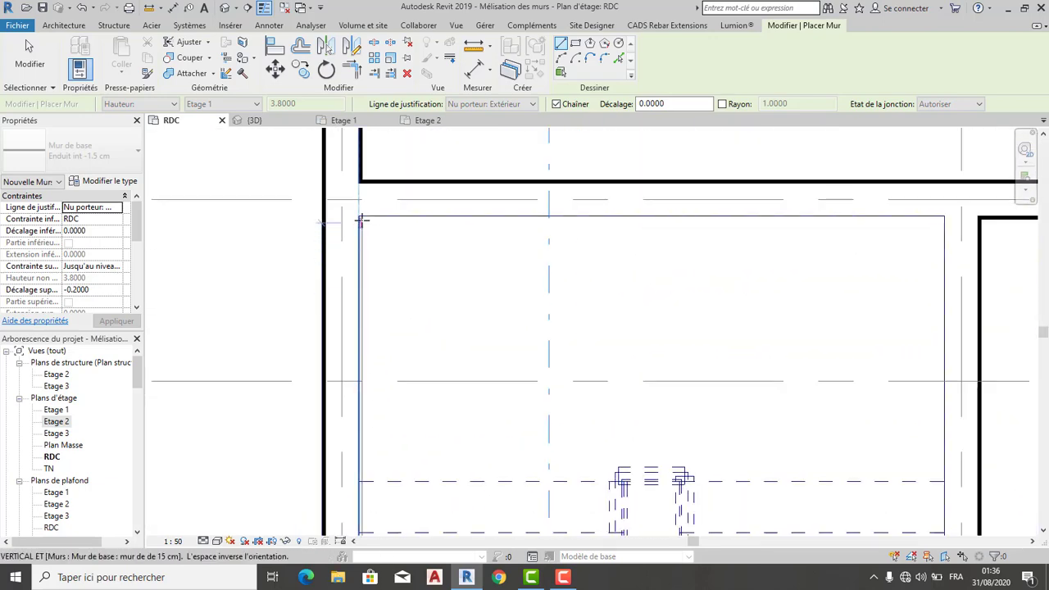
pyautogui.click(359, 217)
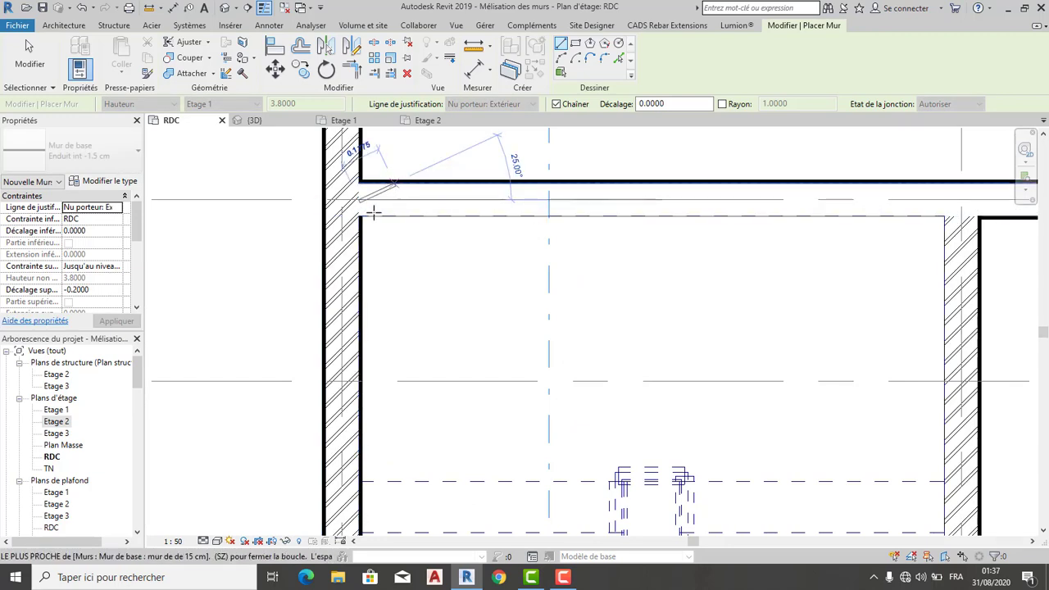
# Run a lining along the room's top wall to its top-right corner, then end the wall chain.
pyautogui.click(368, 224)
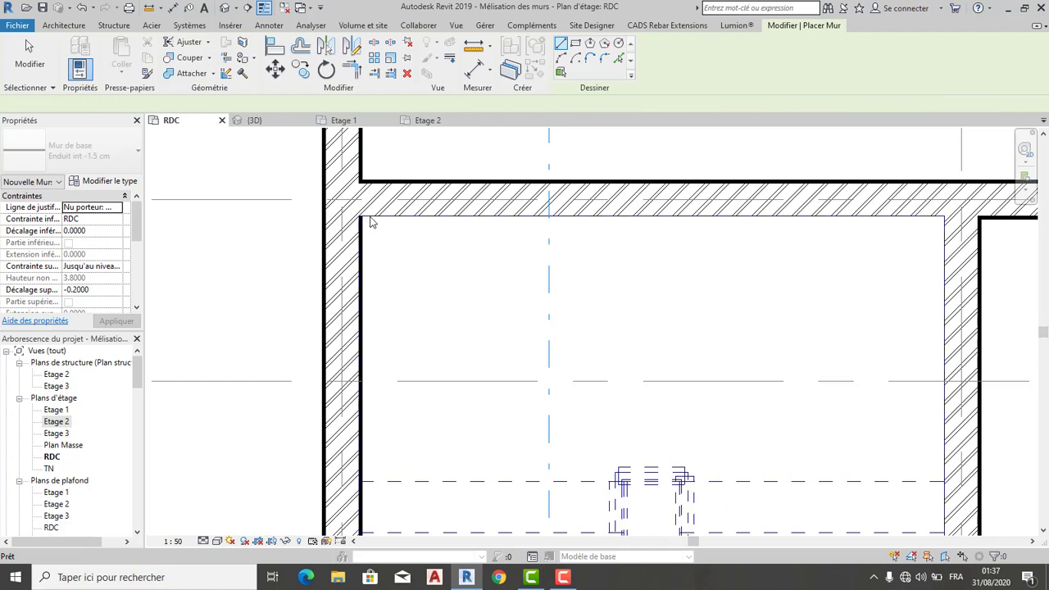
pyautogui.scroll(2, 370, 222)
pyautogui.scroll(1, 363, 218)
pyautogui.scroll(1, 352, 218)
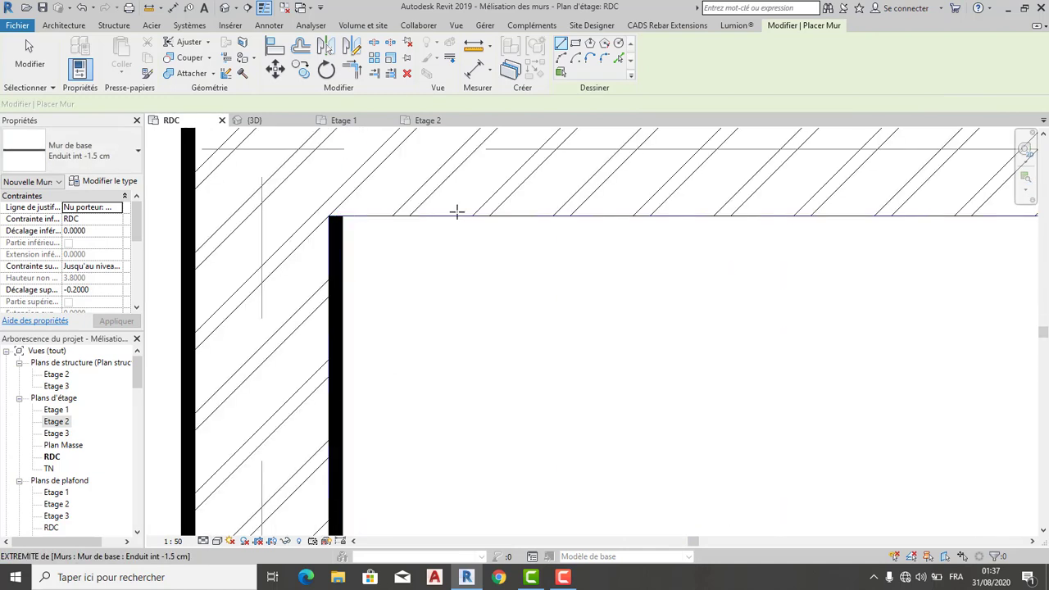
pyautogui.moveTo(628, 224); pyautogui.dragTo(804, 257, button='middle')
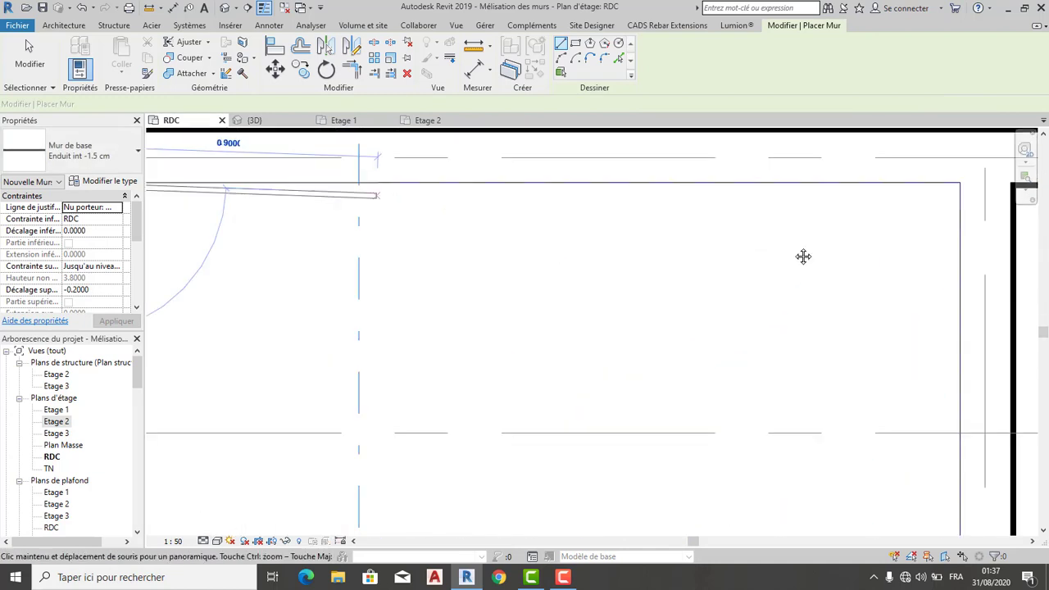
pyautogui.moveTo(953, 184); pyautogui.dragTo(951, 181, button='middle')
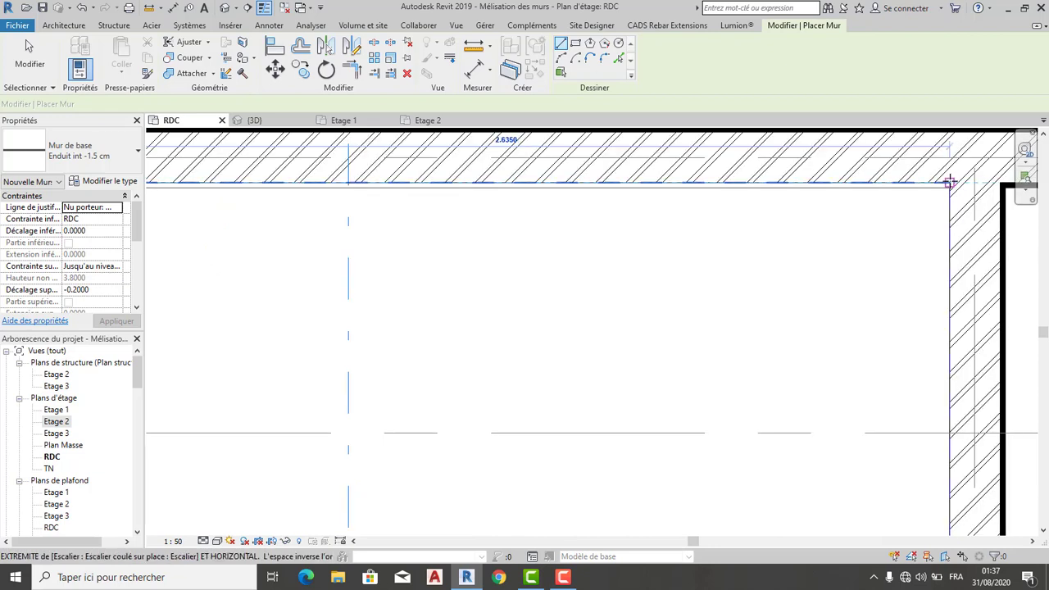
pyautogui.scroll(-1, 934, 382)
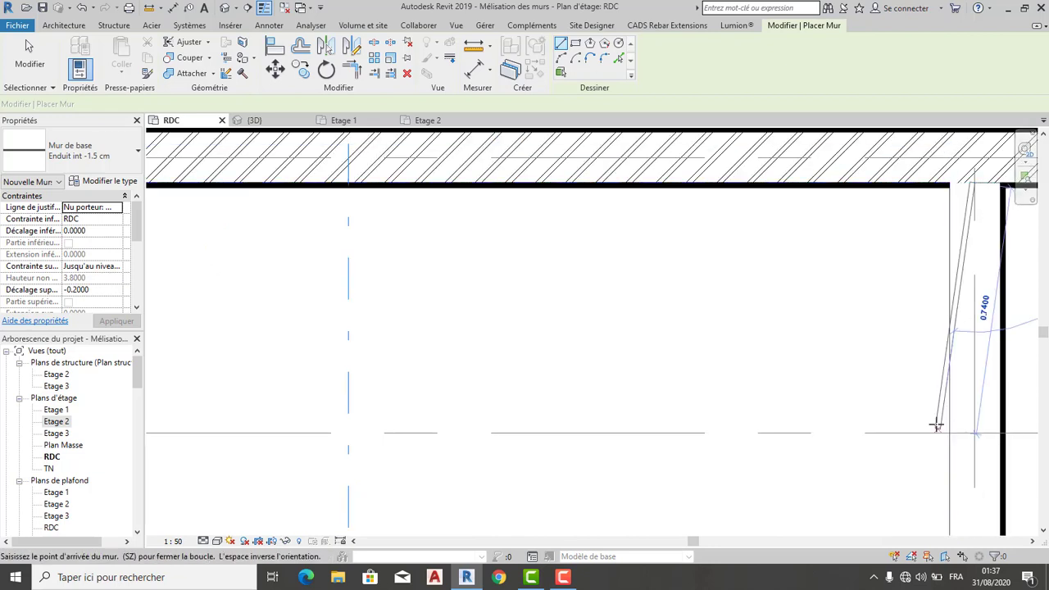
pyautogui.moveTo(932, 427)
pyautogui.mouseDown(button='middle')
pyautogui.moveTo(845, 222)
pyautogui.moveTo(850, 325)
pyautogui.moveTo(824, 459)
pyautogui.mouseUp(button='middle')
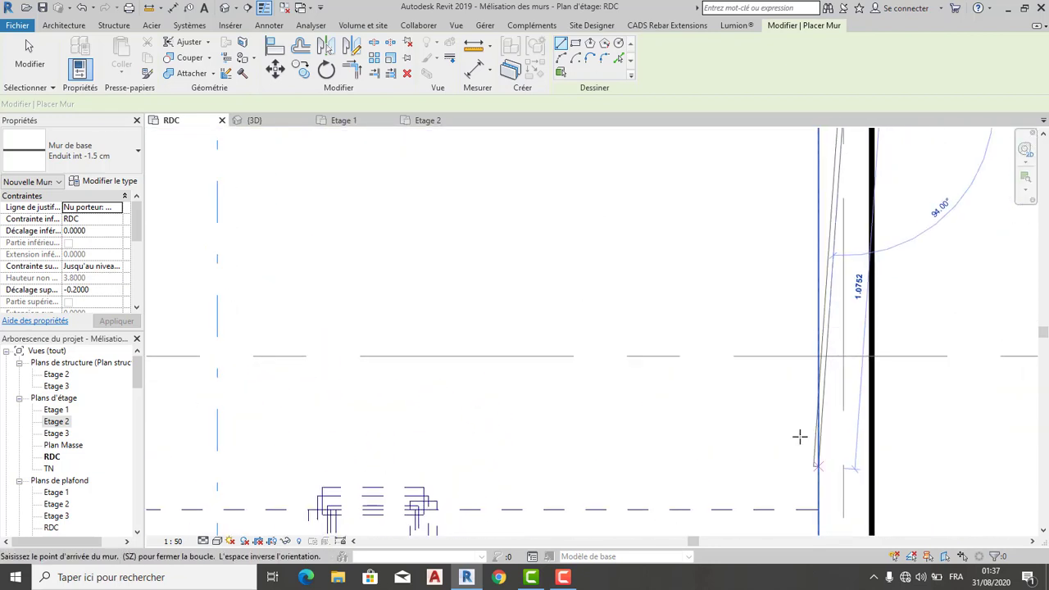
pyautogui.moveTo(650, 280); pyautogui.dragTo(779, 368, button='middle')
pyautogui.press('Escape')
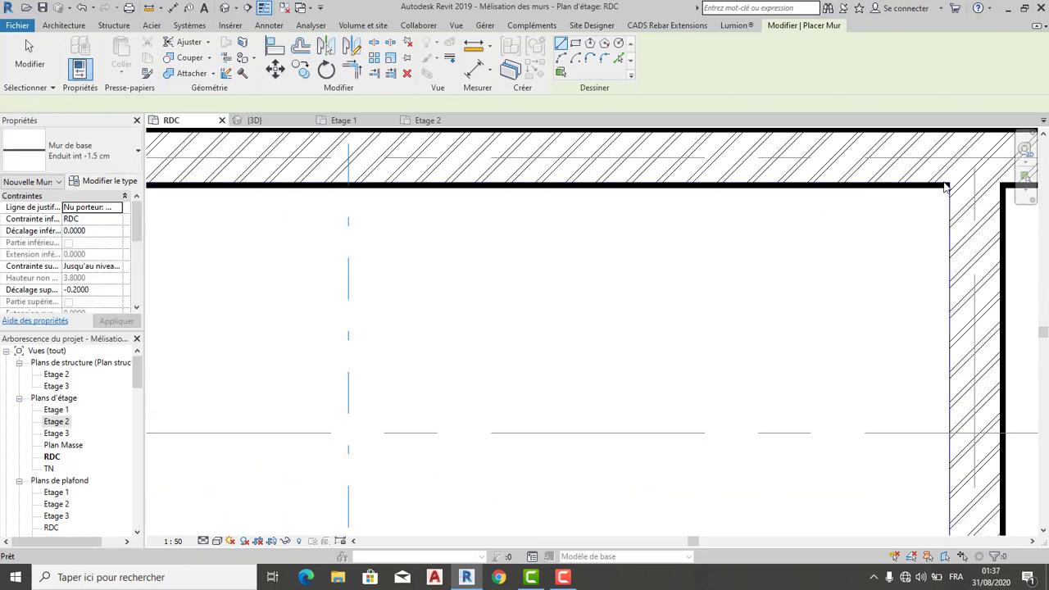
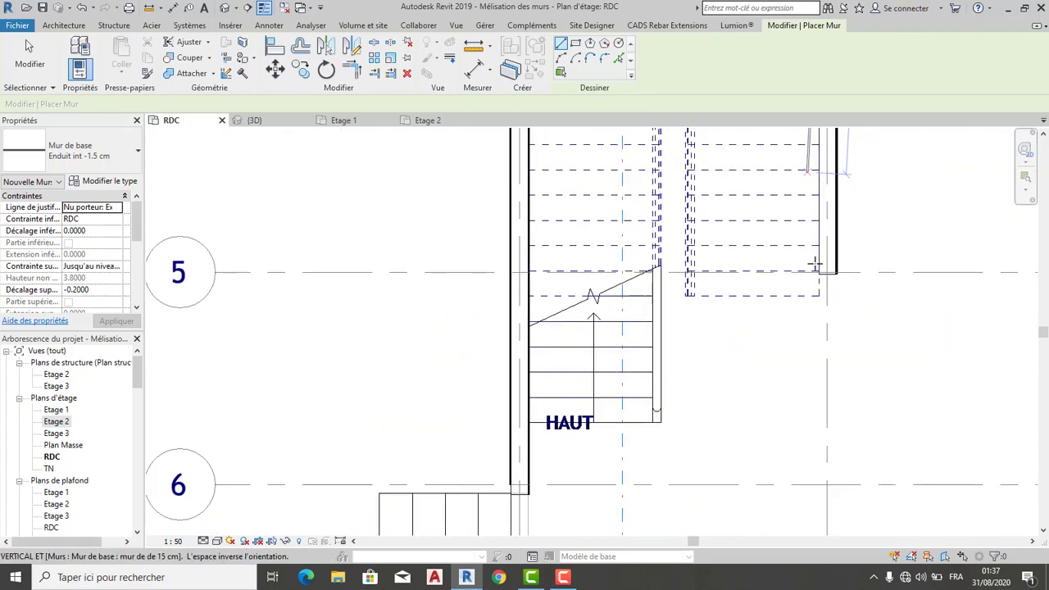
# Finish the Enduit int -1.5 cm render wall at the wall corner.
pyautogui.scroll(1, 815, 266)
pyautogui.scroll(1, 824, 276)
pyautogui.scroll(2, 831, 287)
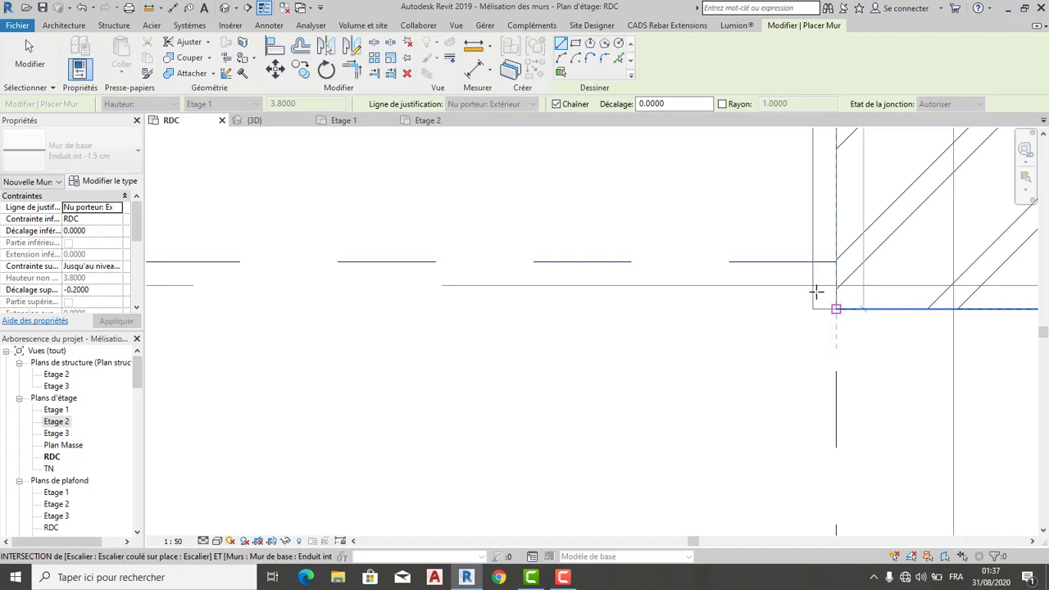
pyautogui.click(816, 286)
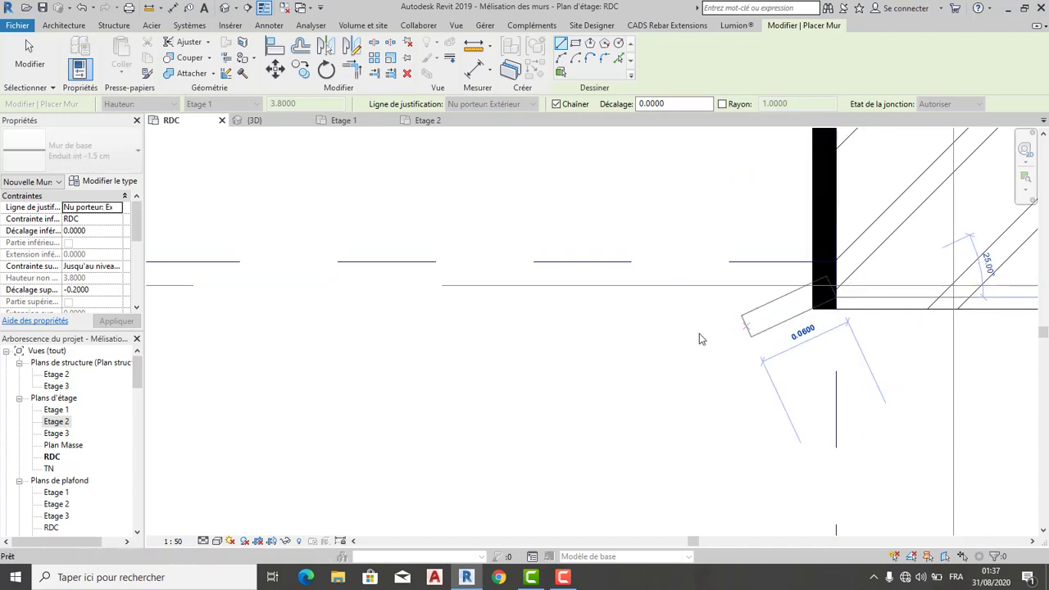
pyautogui.scroll(-1, 710, 327)
pyautogui.press('Escape')
pyautogui.press('Escape')
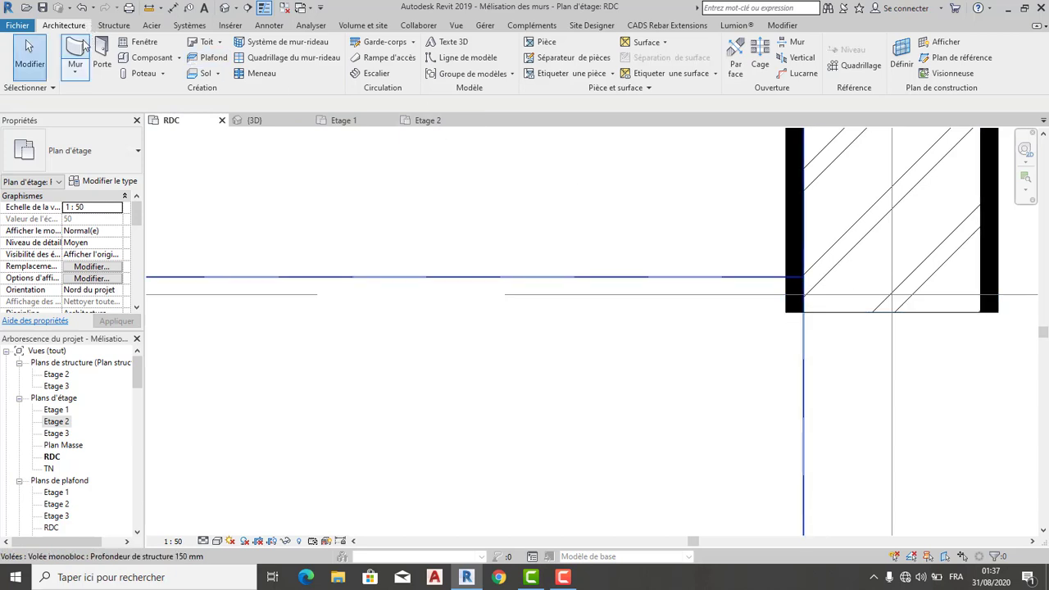
# Draw a render wall across the pier base and stretch its left end to the pier corner.
pyautogui.click(787, 312)
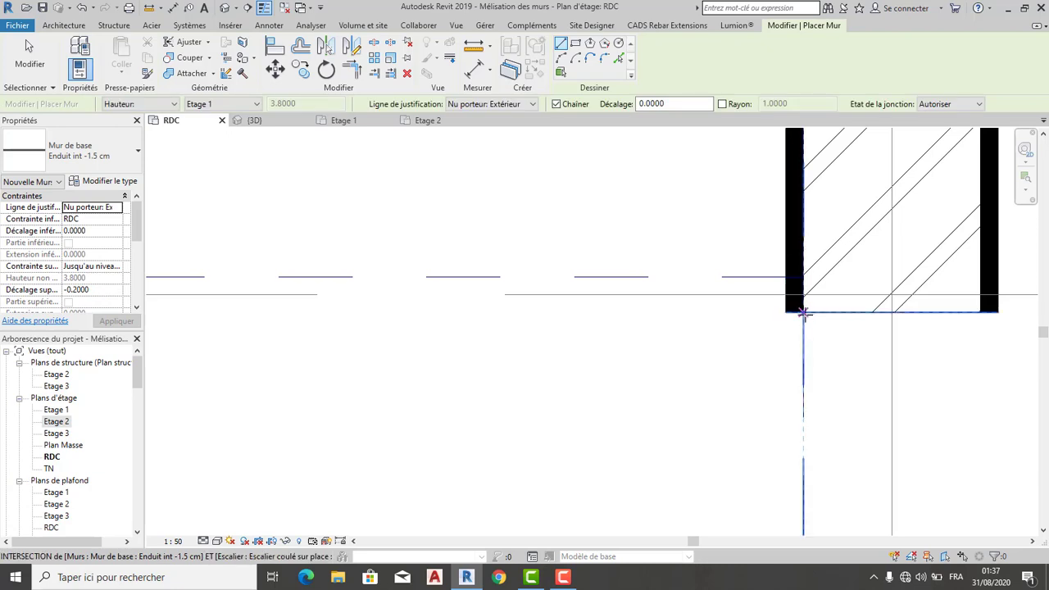
pyautogui.click(986, 313)
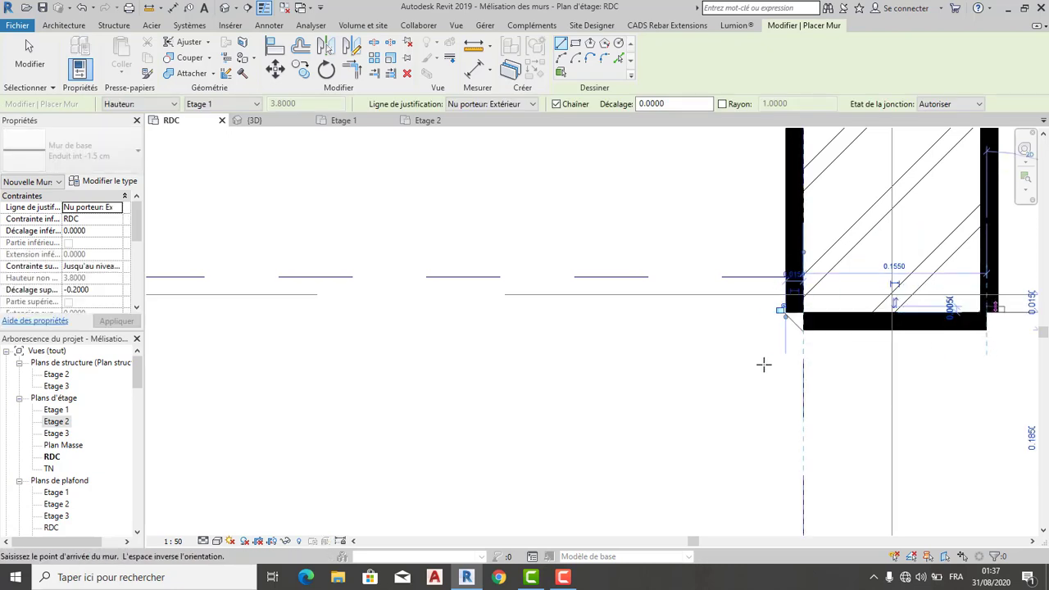
pyautogui.press('Escape')
pyautogui.scroll(2, 810, 340)
pyautogui.press('Escape')
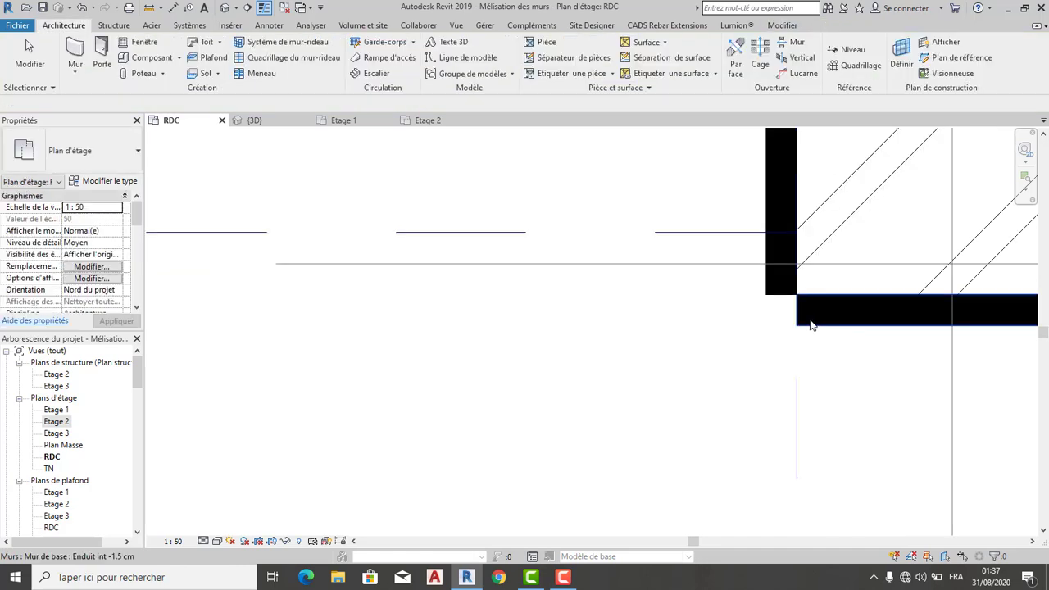
pyautogui.click(810, 324)
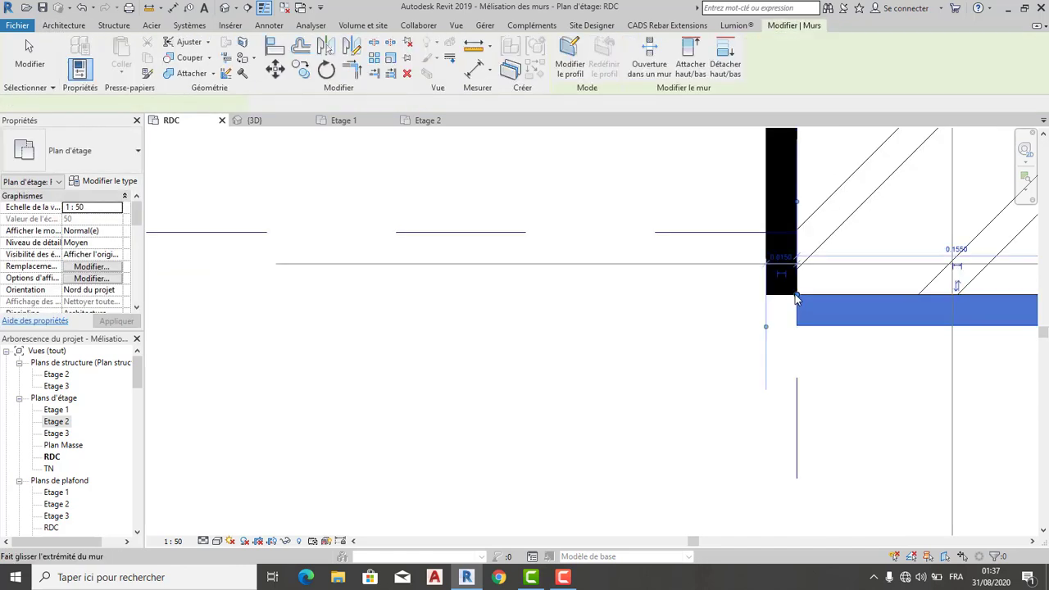
pyautogui.moveTo(796, 299)
pyautogui.mouseDown()
pyautogui.moveTo(766, 292)
pyautogui.moveTo(778, 303)
pyautogui.mouseUp()
# Inspect the corner join and delete the badly joined bottom render wall.
pyautogui.scroll(4, 763, 291)
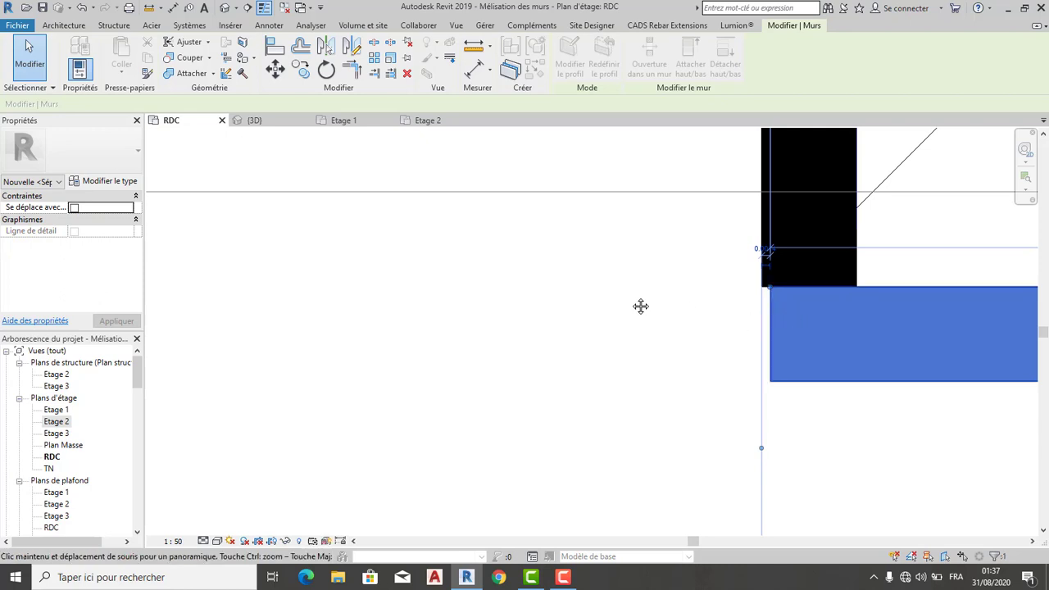
pyautogui.moveTo(641, 307); pyautogui.dragTo(471, 282, button='middle')
pyautogui.scroll(-5, 815, 317)
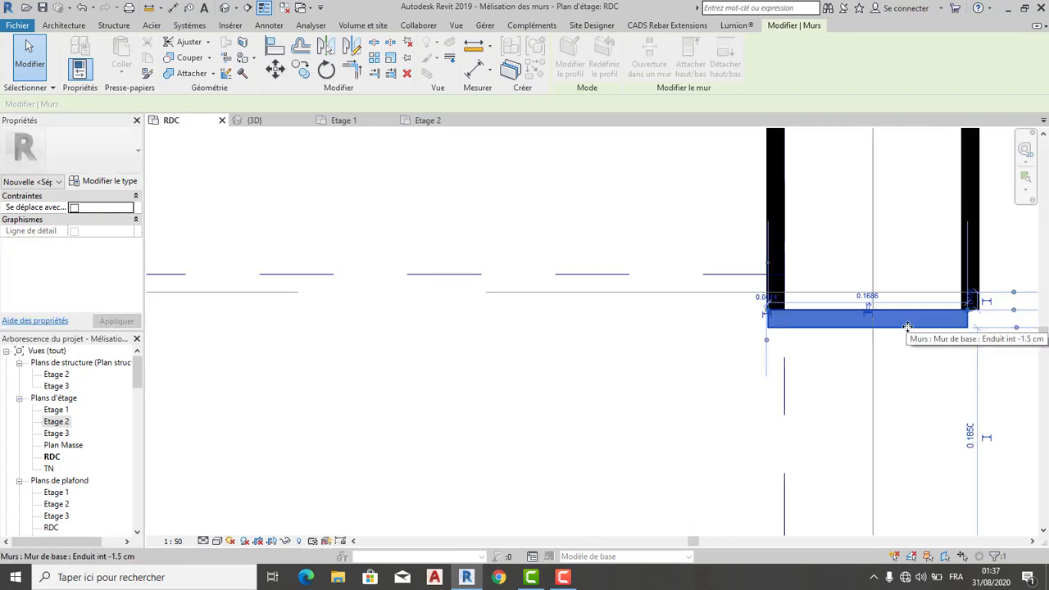
pyautogui.click(895, 325)
pyautogui.press('Delete')
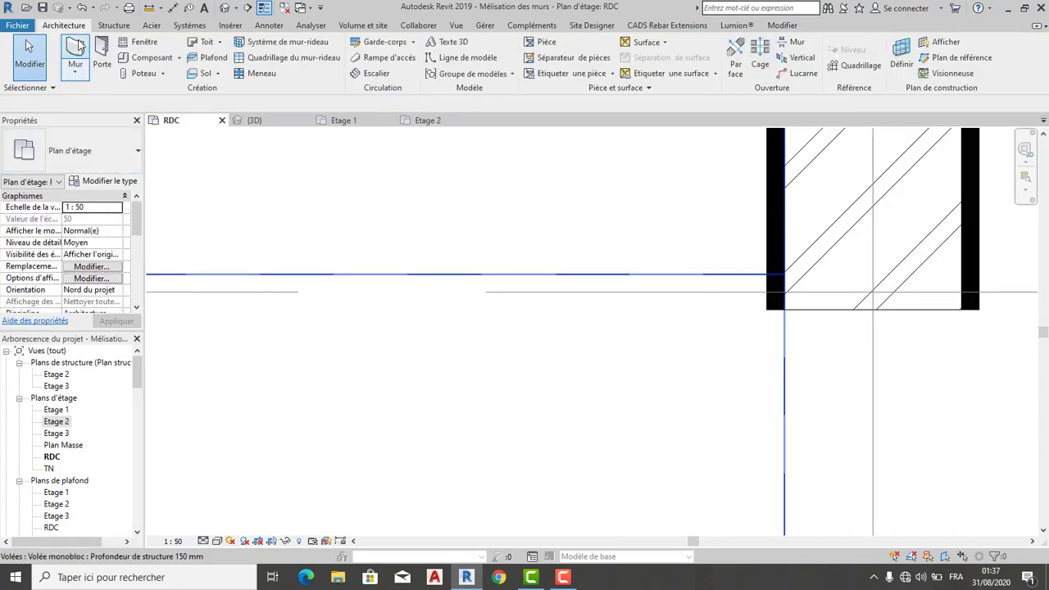
# Redraw the bottom render wall with WA from the left pier corner to the right pier corner.
pyautogui.press('w')
pyautogui.press('a')
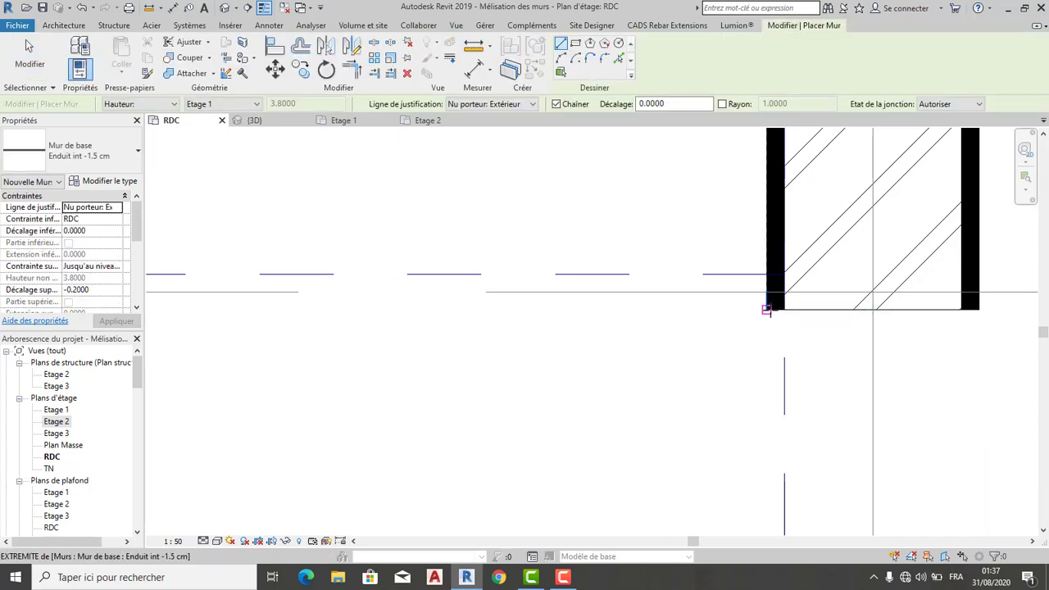
pyautogui.click(767, 310)
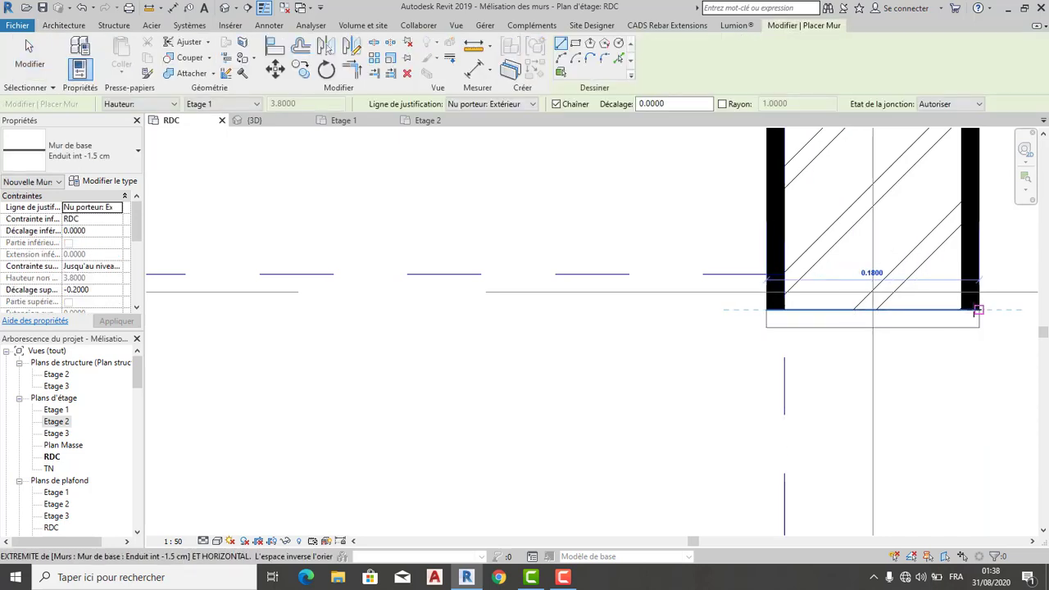
pyautogui.scroll(1, 984, 308)
pyautogui.scroll(2, 986, 310)
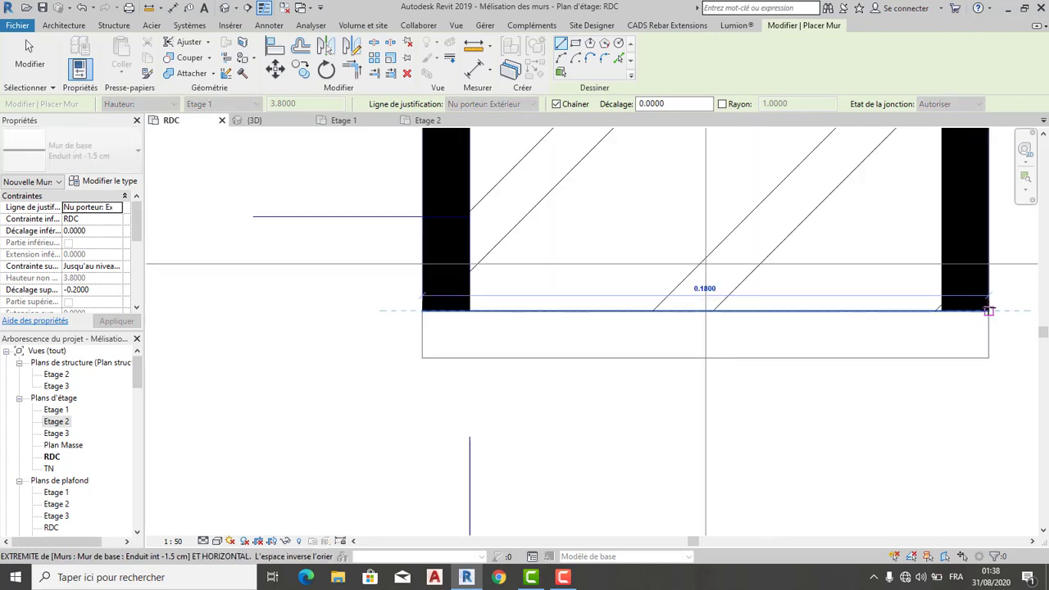
pyautogui.click(990, 311)
pyautogui.scroll(-1, 733, 382)
pyautogui.press('Escape')
pyautogui.scroll(-1, 734, 383)
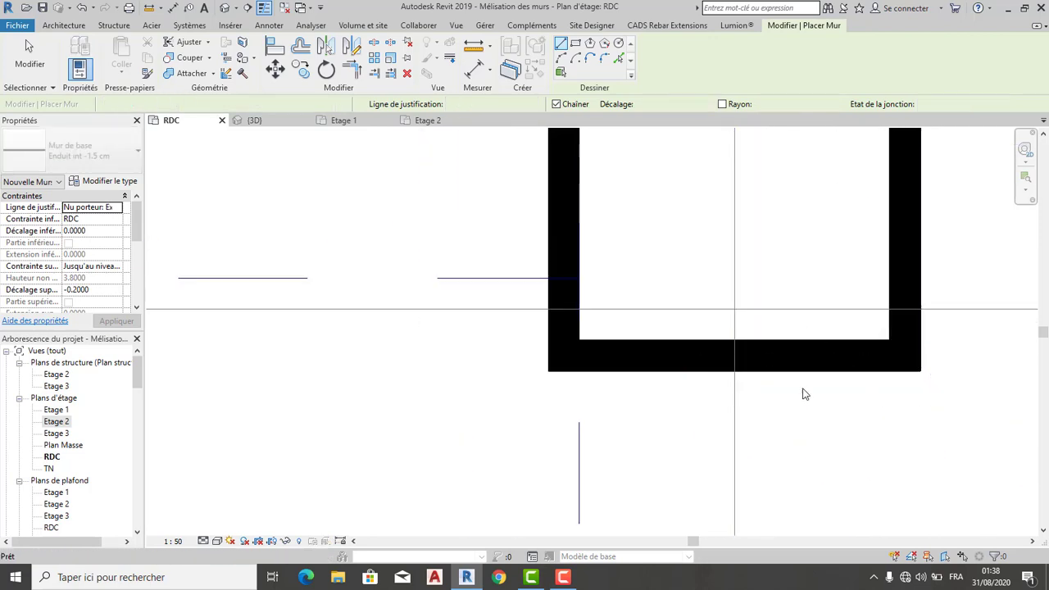
pyautogui.scroll(-2, 555, 352)
pyautogui.scroll(-1, 536, 328)
pyautogui.scroll(-2, 558, 353)
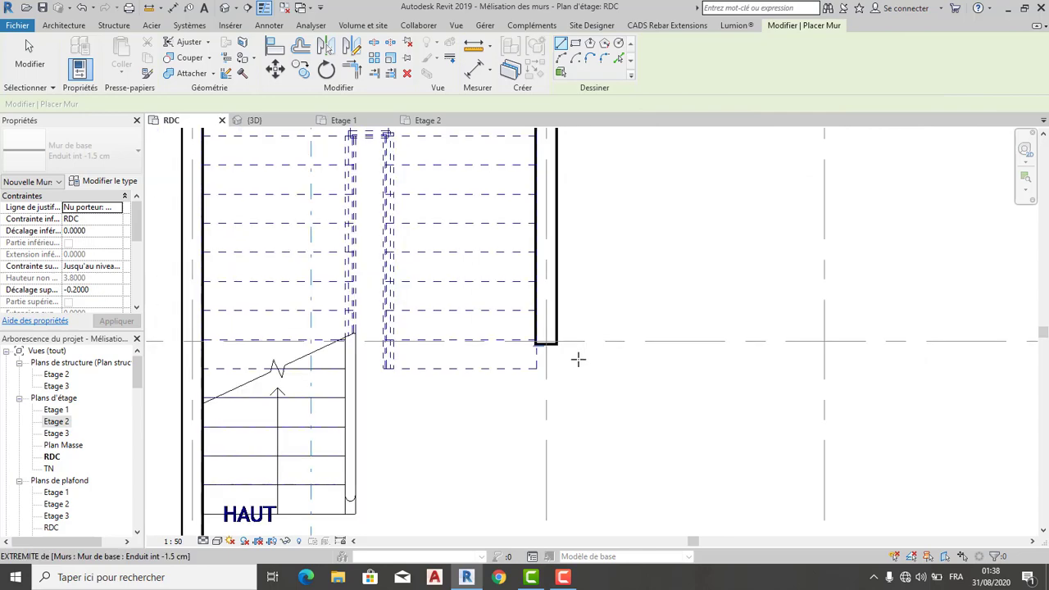
pyautogui.scroll(-2, 574, 356)
# Switch to the 3D view, orbit to a front-left isometric, and end wall drawing.
pyautogui.click(259, 125)
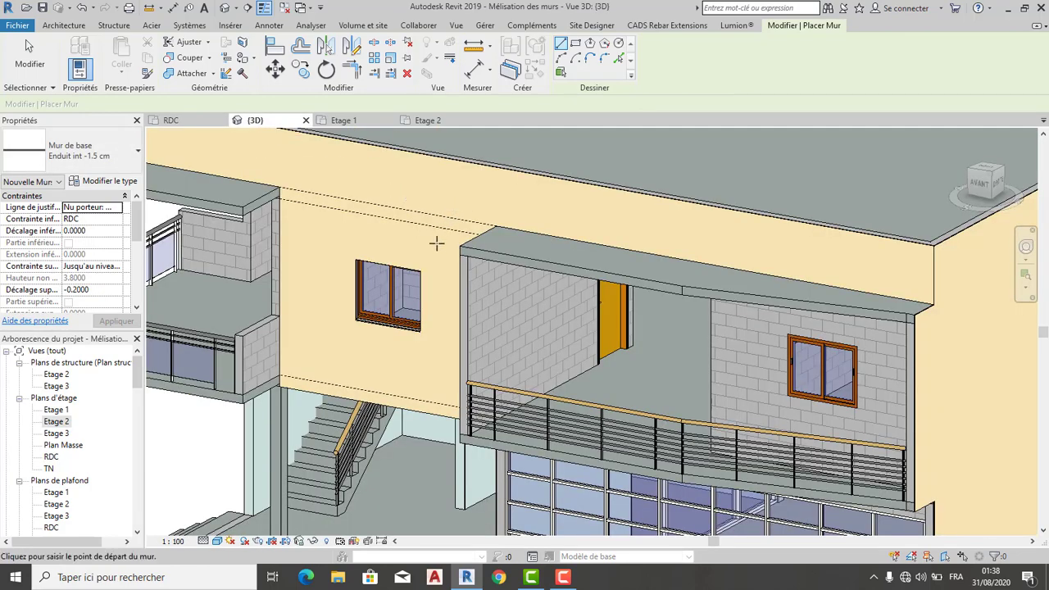
pyautogui.scroll(-3, 436, 243)
pyautogui.scroll(-2, 437, 243)
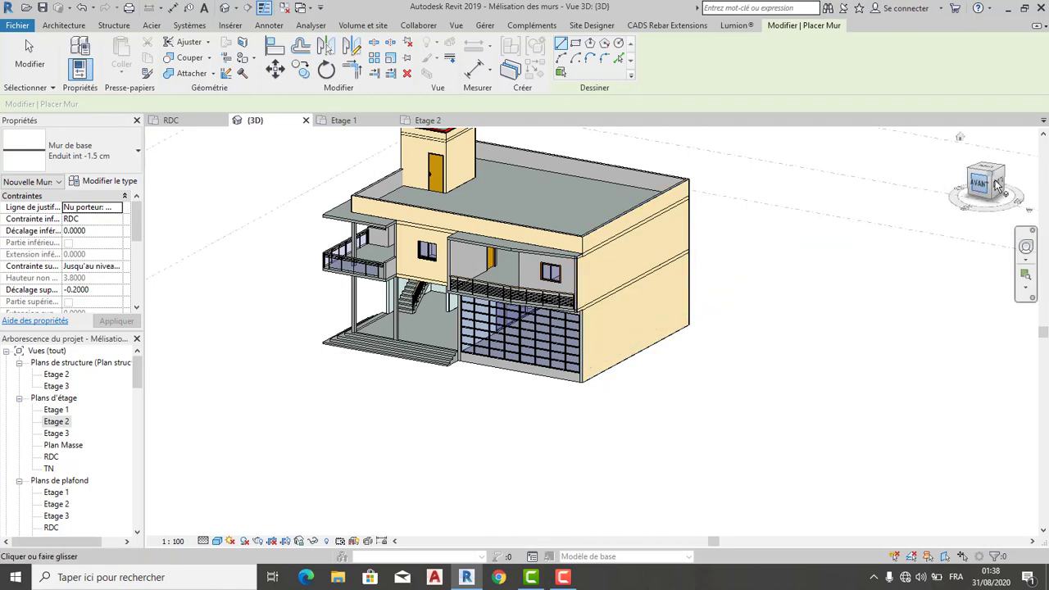
pyautogui.moveTo(1014, 180); pyautogui.dragTo(585, 277)
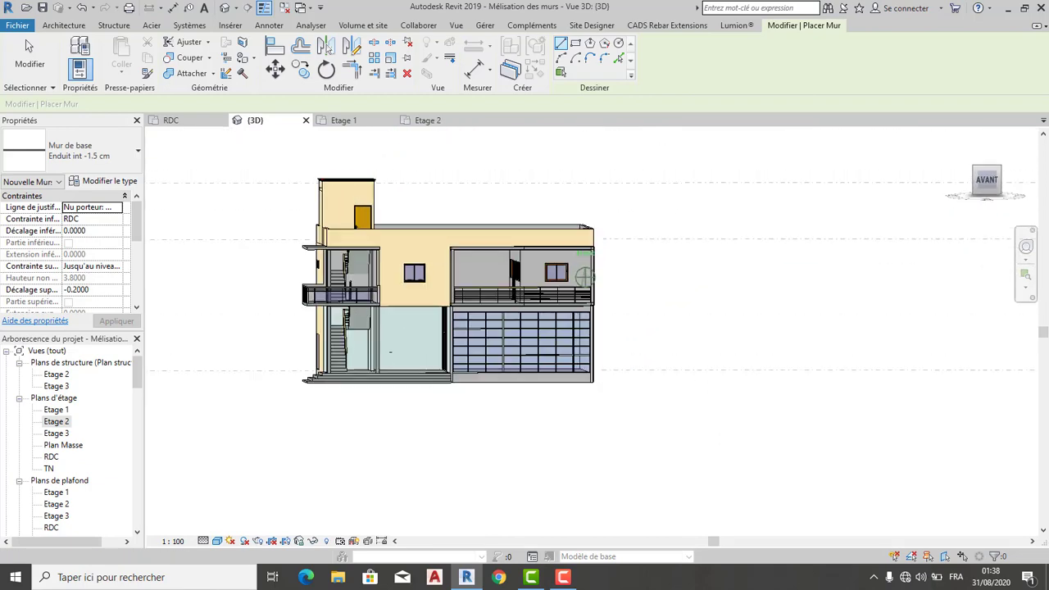
pyautogui.click(965, 216)
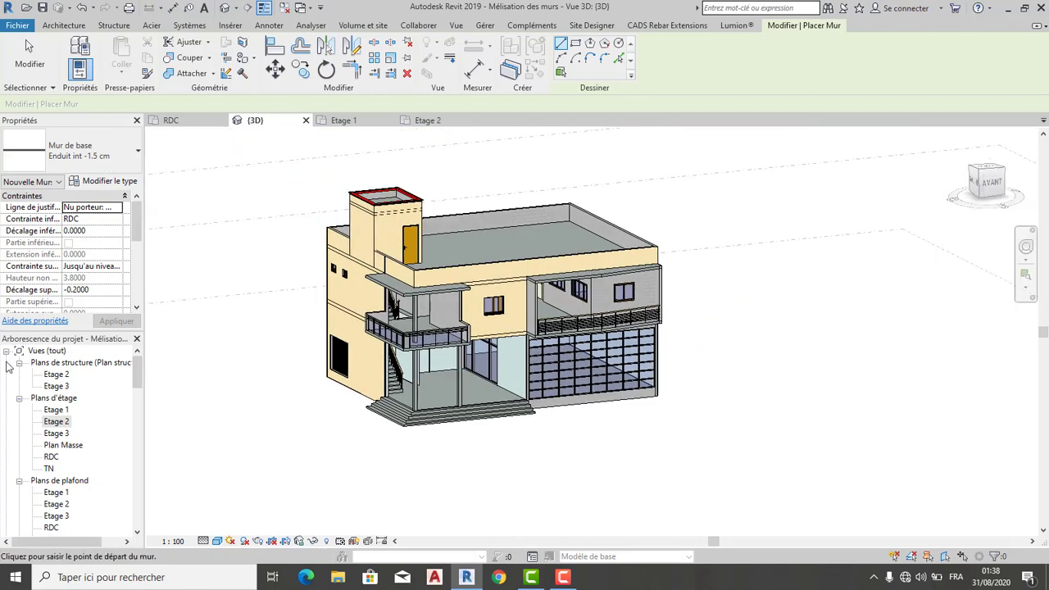
pyautogui.scroll(-3, 74, 280)
pyautogui.scroll(-3, 71, 273)
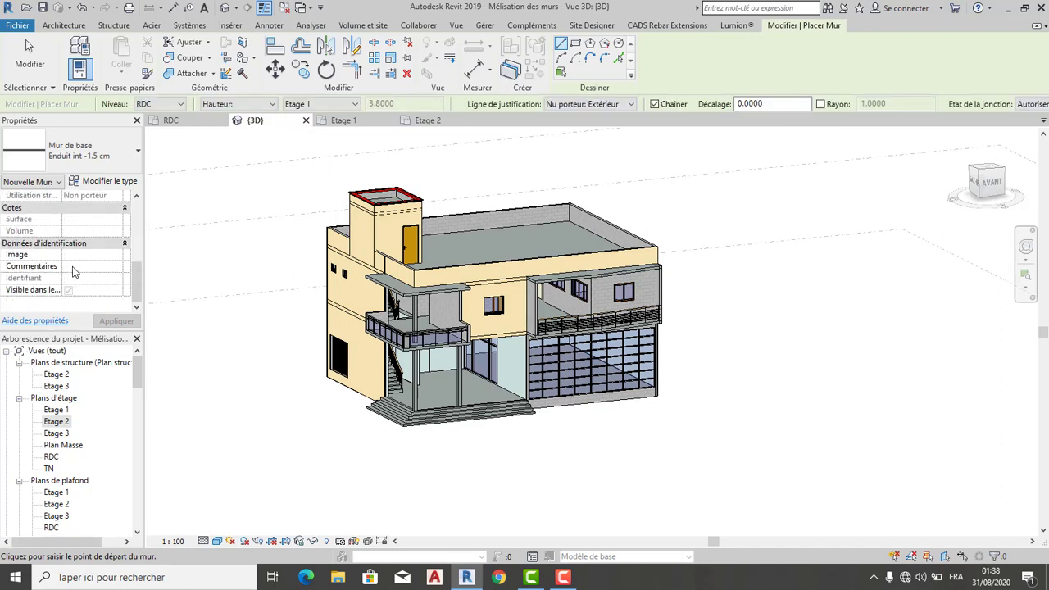
pyautogui.scroll(3, 74, 271)
pyautogui.scroll(3, 79, 268)
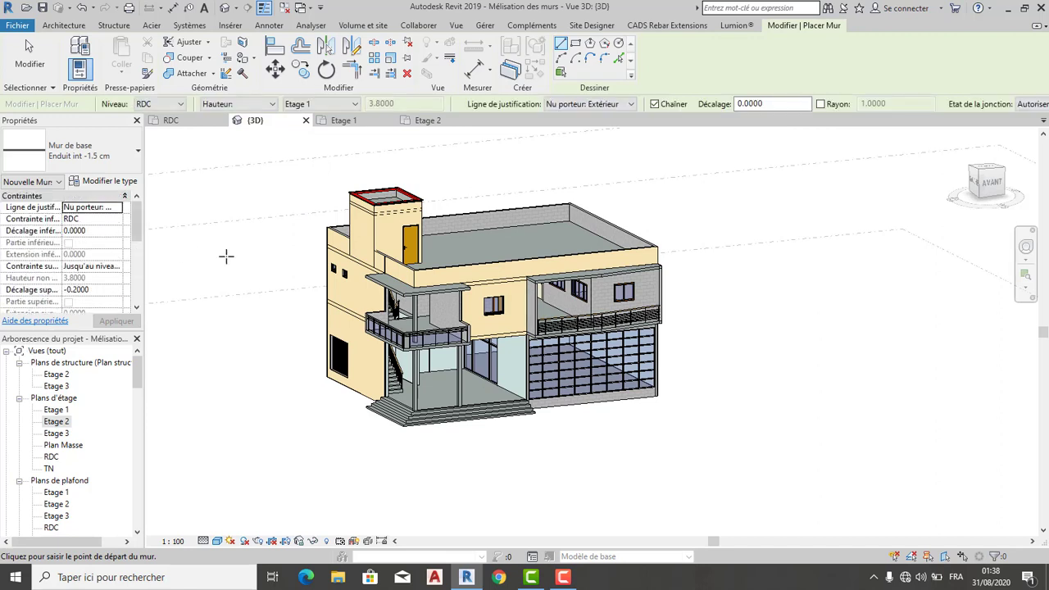
pyautogui.scroll(-1, 260, 272)
pyautogui.press('Escape')
pyautogui.press('Escape')
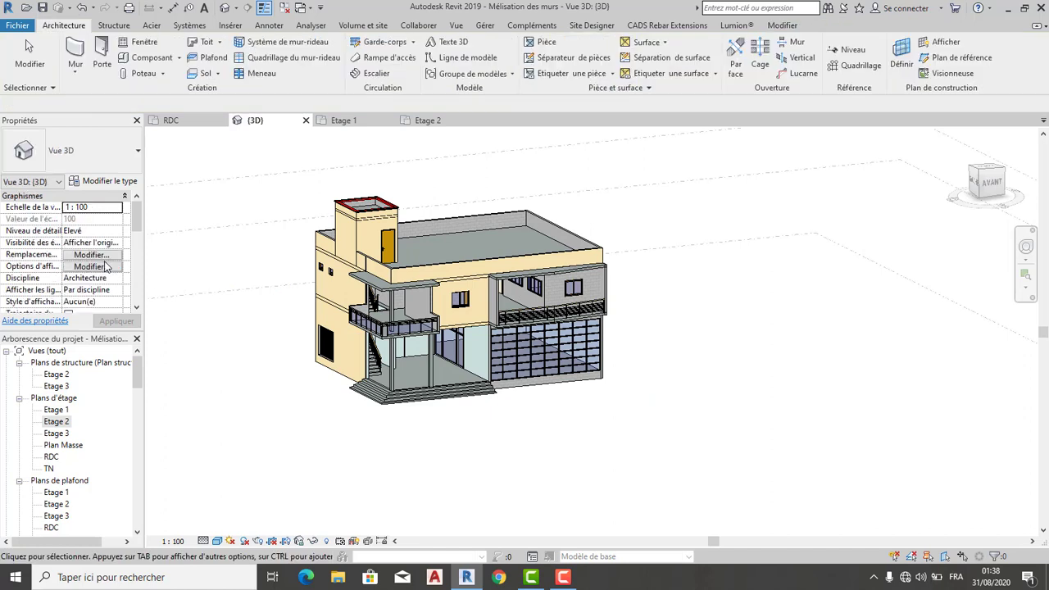
pyautogui.scroll(-2, 105, 266)
pyautogui.scroll(-3, 105, 267)
pyautogui.scroll(-2, 82, 256)
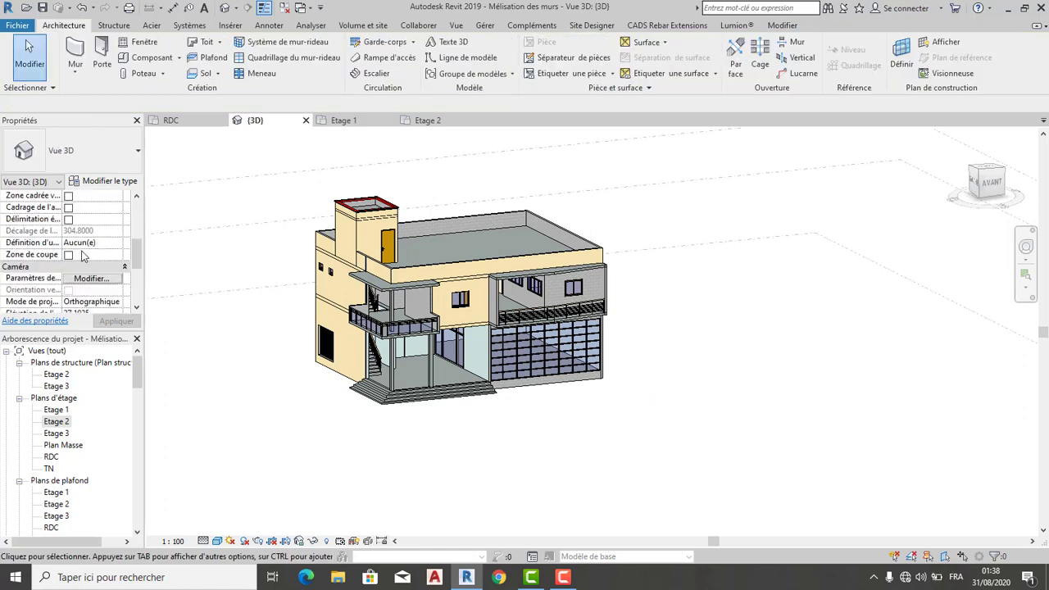
pyautogui.scroll(-2, 84, 257)
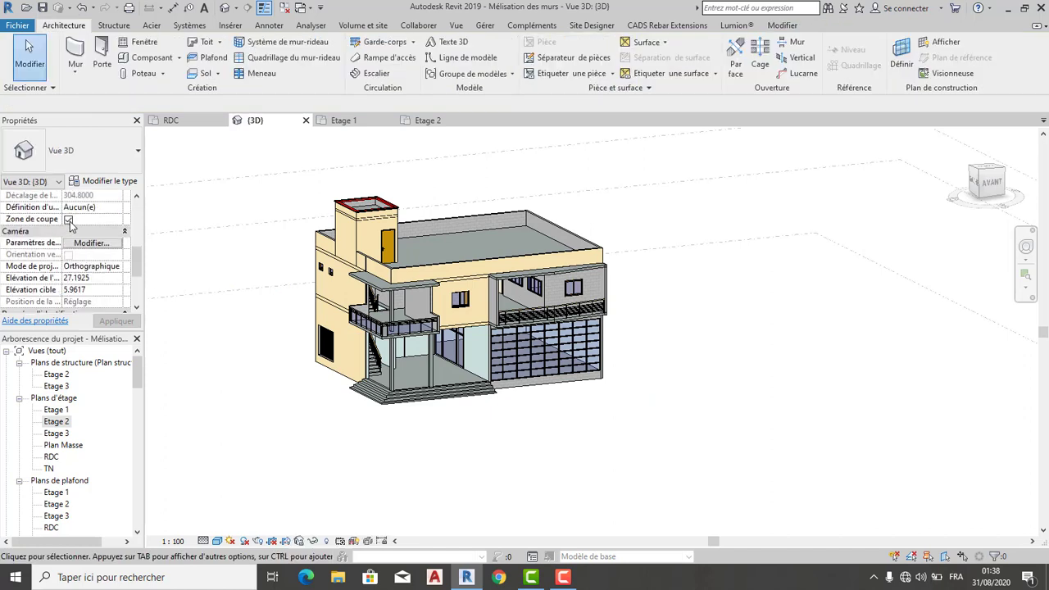
pyautogui.click(69, 221)
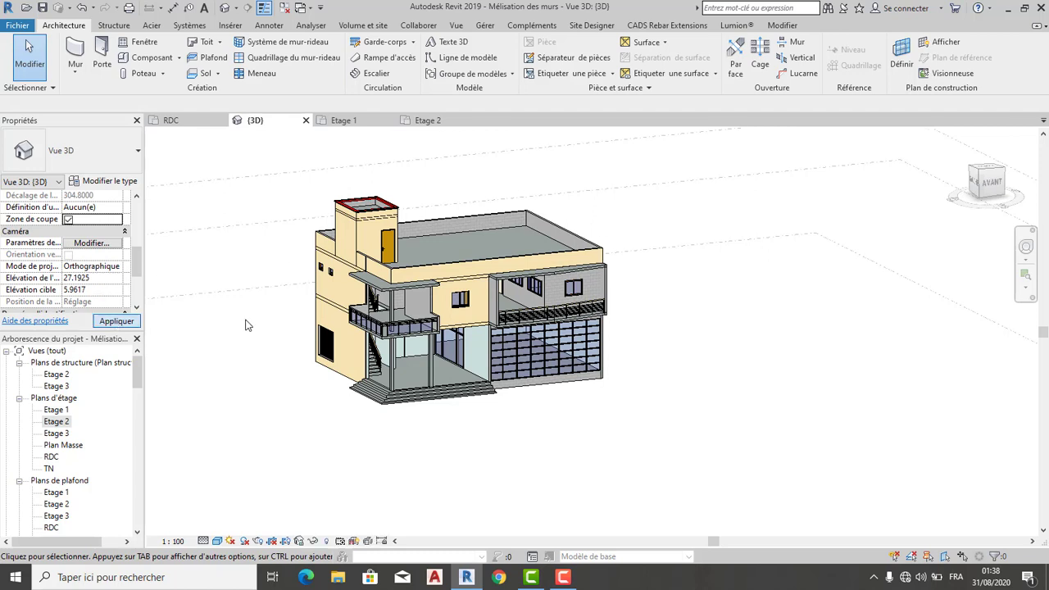
pyautogui.click(123, 322)
pyautogui.moveTo(328, 412); pyautogui.dragTo(373, 414, button='middle')
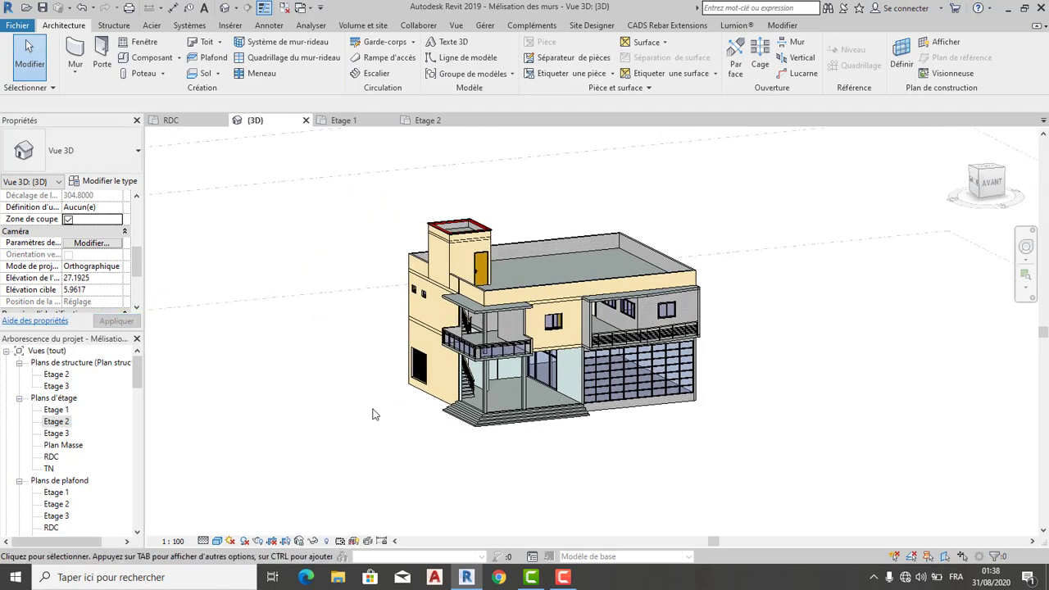
pyautogui.scroll(-1, 439, 426)
pyautogui.scroll(-1, 85, 211)
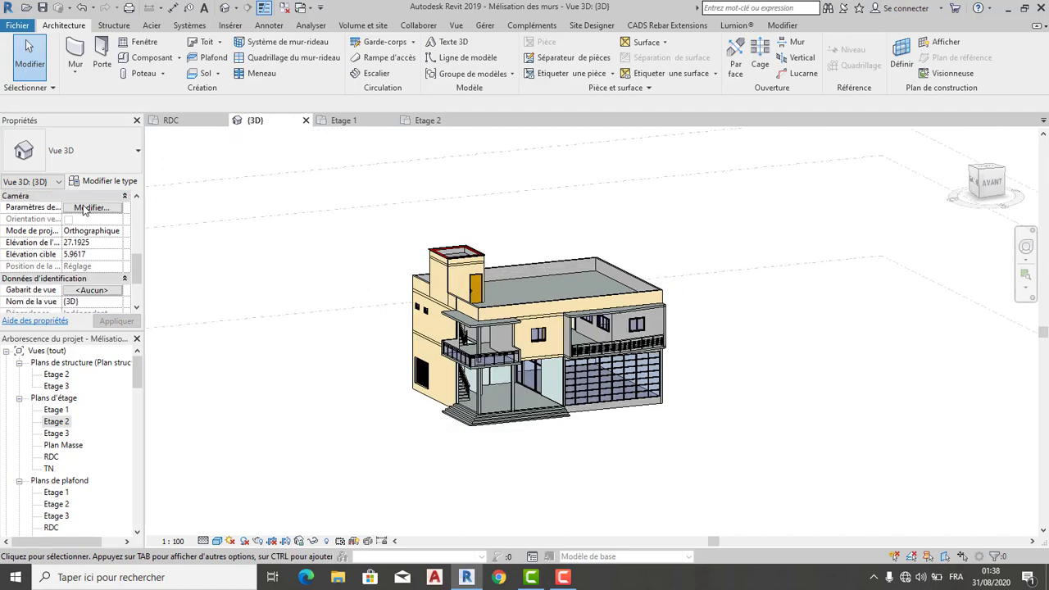
pyautogui.scroll(1, 86, 240)
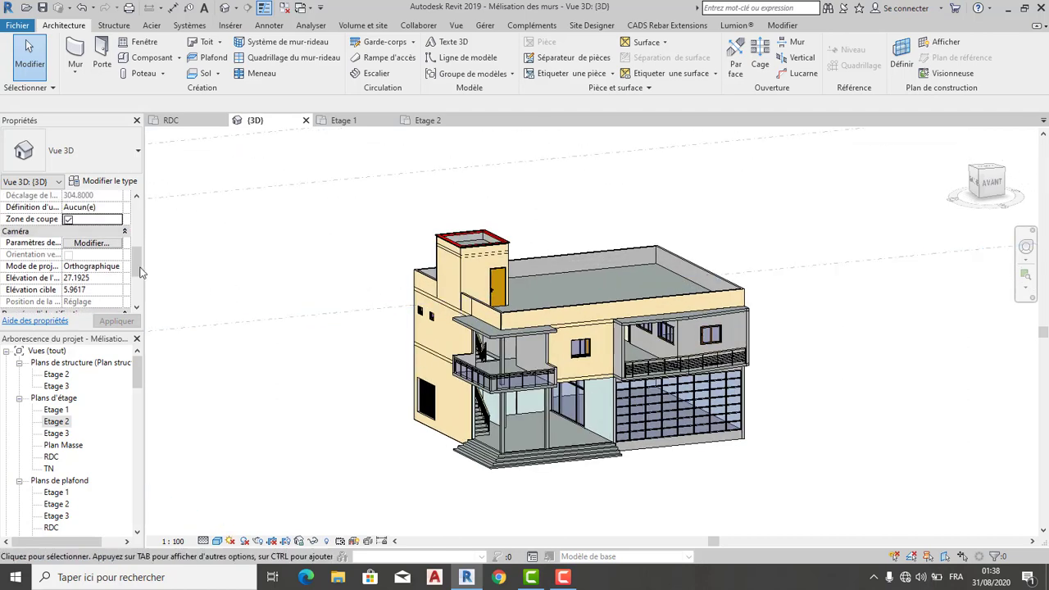
pyautogui.scroll(-1, 336, 291)
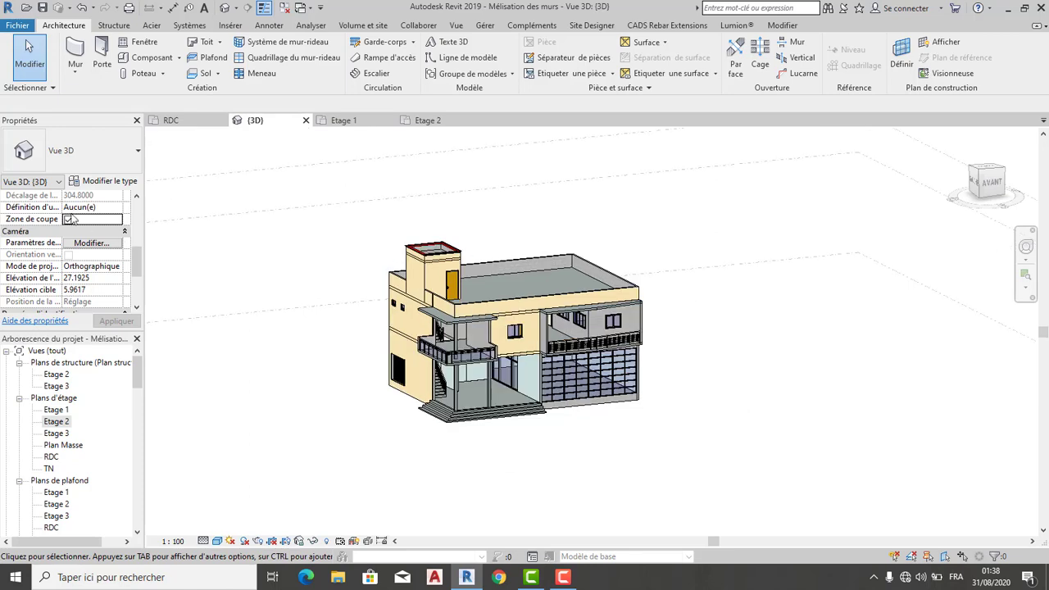
pyautogui.scroll(2, 82, 215)
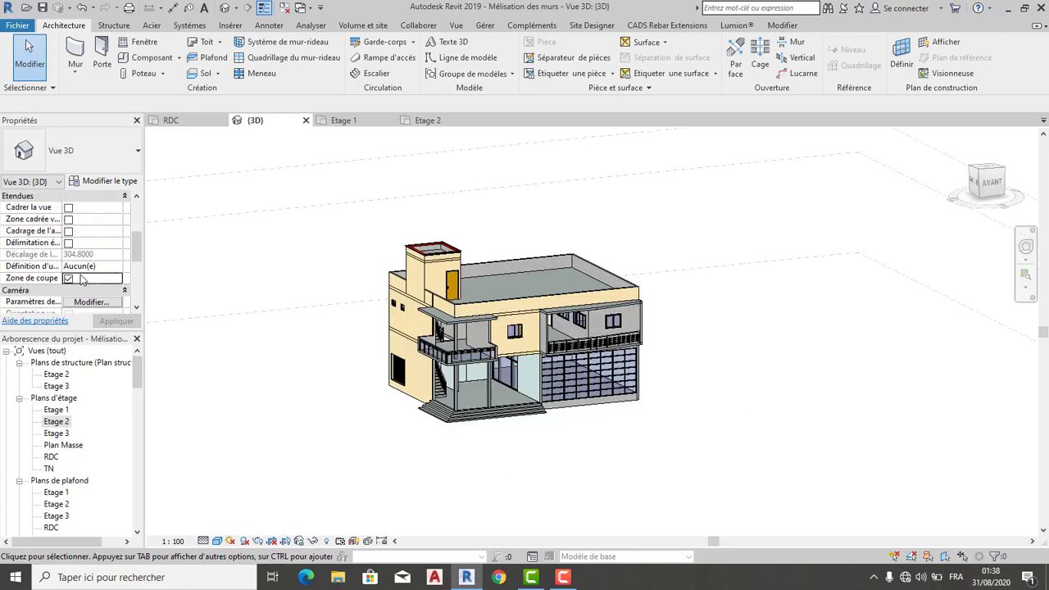
pyautogui.scroll(-1, 74, 267)
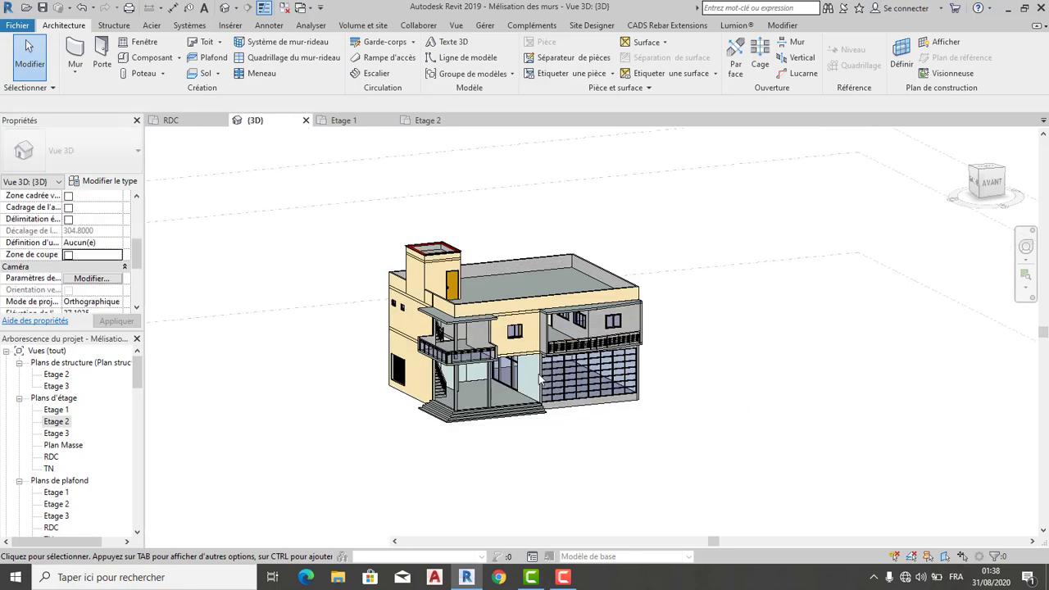
pyautogui.scroll(2, 543, 380)
pyautogui.scroll(1, 528, 388)
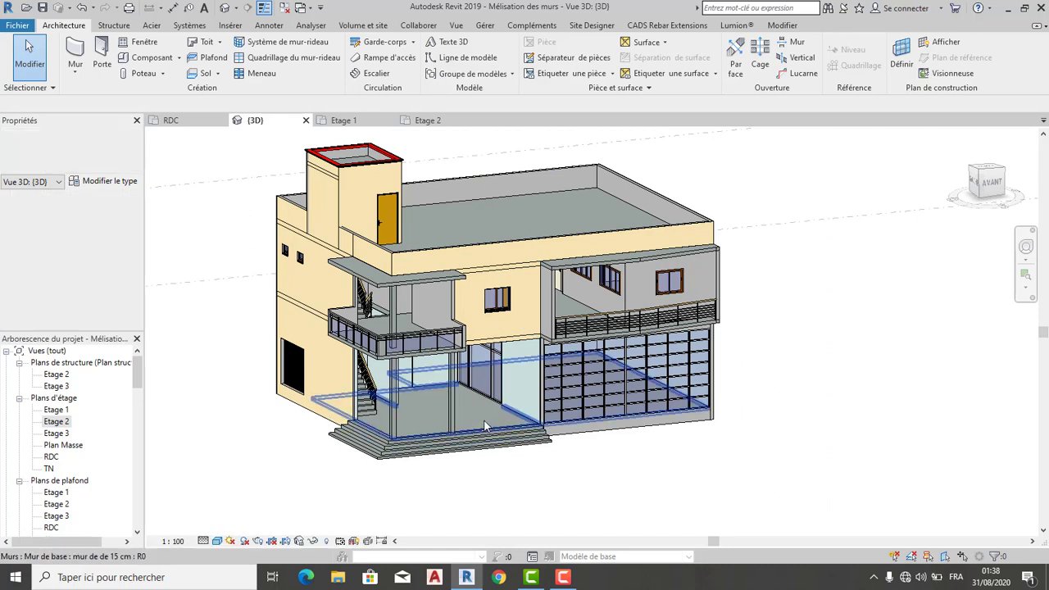
# Section-box the 3D view around the Dallage sol de 13 cm slab and orbit around it.
pyautogui.click(484, 419)
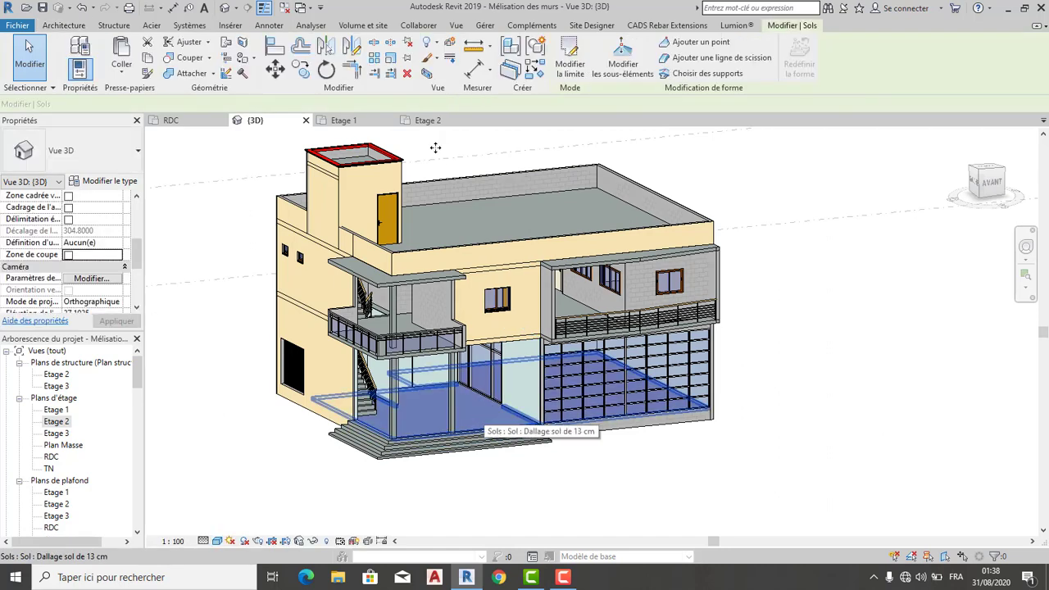
pyautogui.click(427, 74)
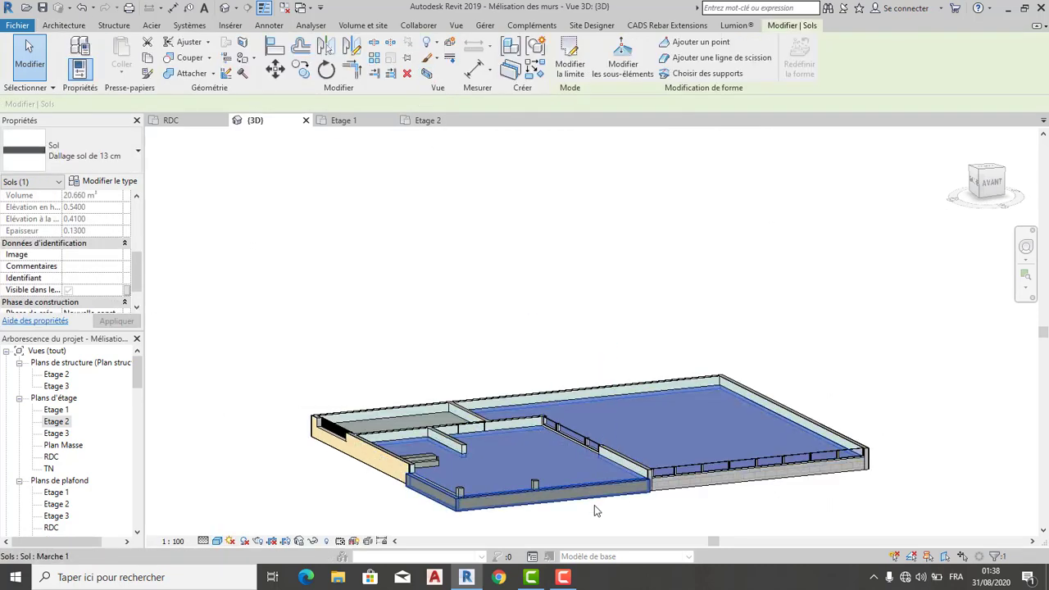
pyautogui.keyDown('shift'); pyautogui.moveTo(749, 476); pyautogui.dragTo(578, 345, button='middle'); pyautogui.keyUp('shift')
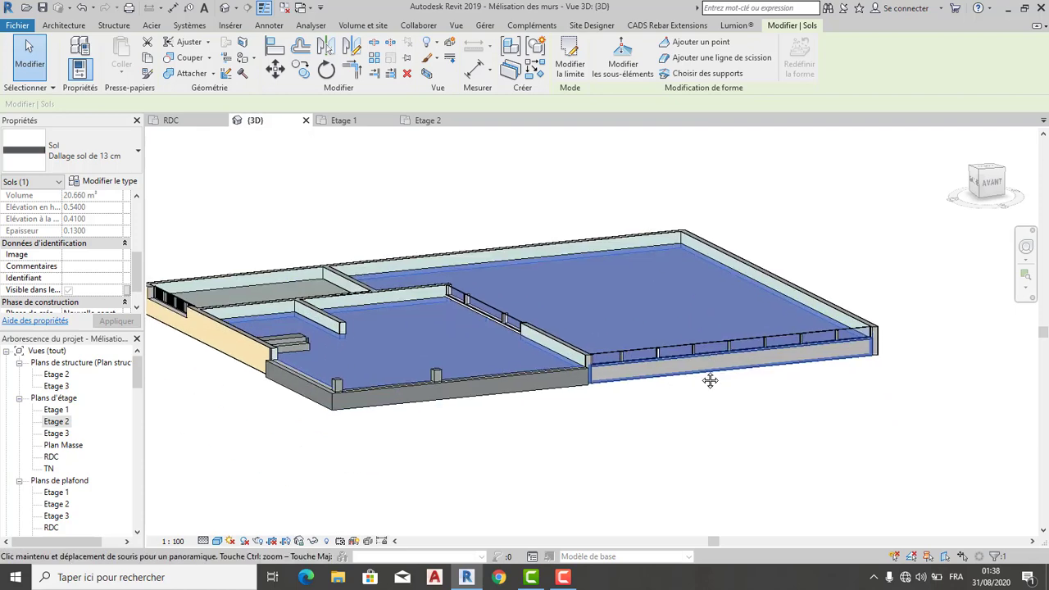
pyautogui.scroll(5, 578, 345)
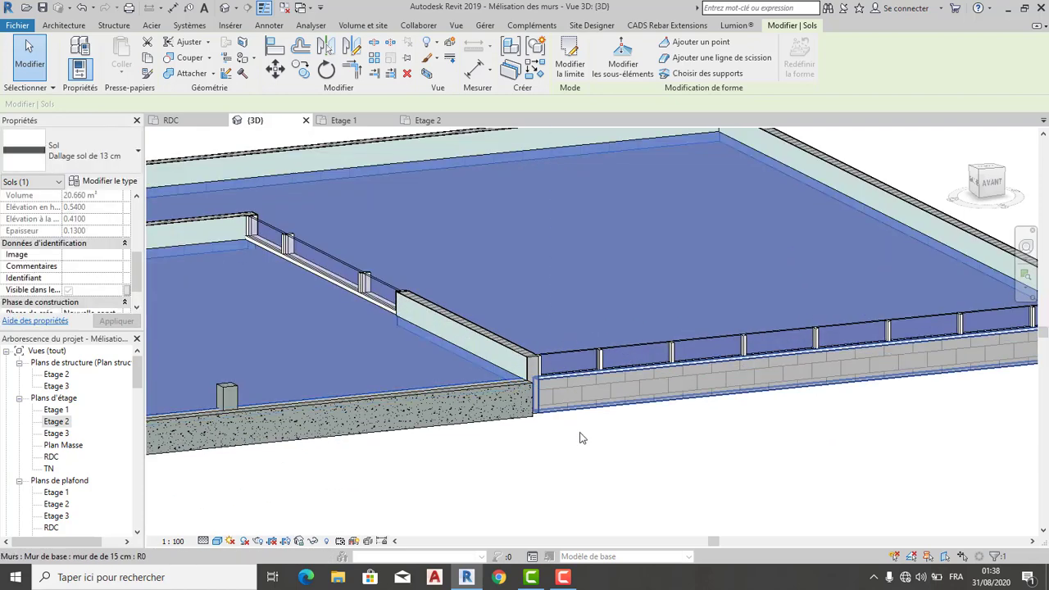
pyautogui.scroll(-5, 447, 413)
pyautogui.moveTo(484, 424)
pyautogui.keyDown('shift'); pyautogui.mouseDown(button='middle')
pyautogui.moveTo(546, 459)
pyautogui.moveTo(637, 422)
pyautogui.mouseUp(button='middle'); pyautogui.keyUp('shift')
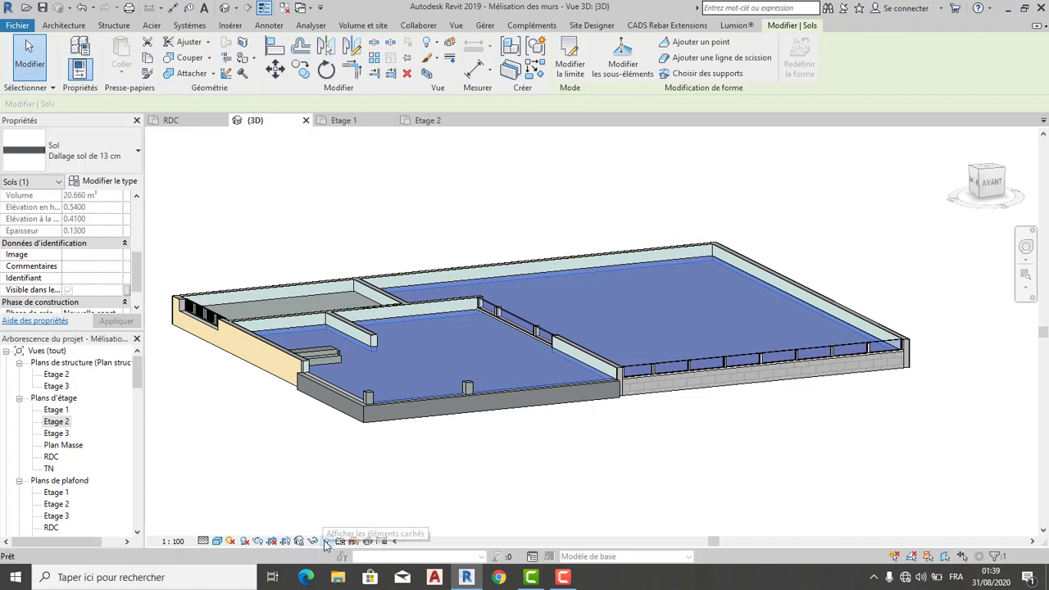
pyautogui.click(325, 542)
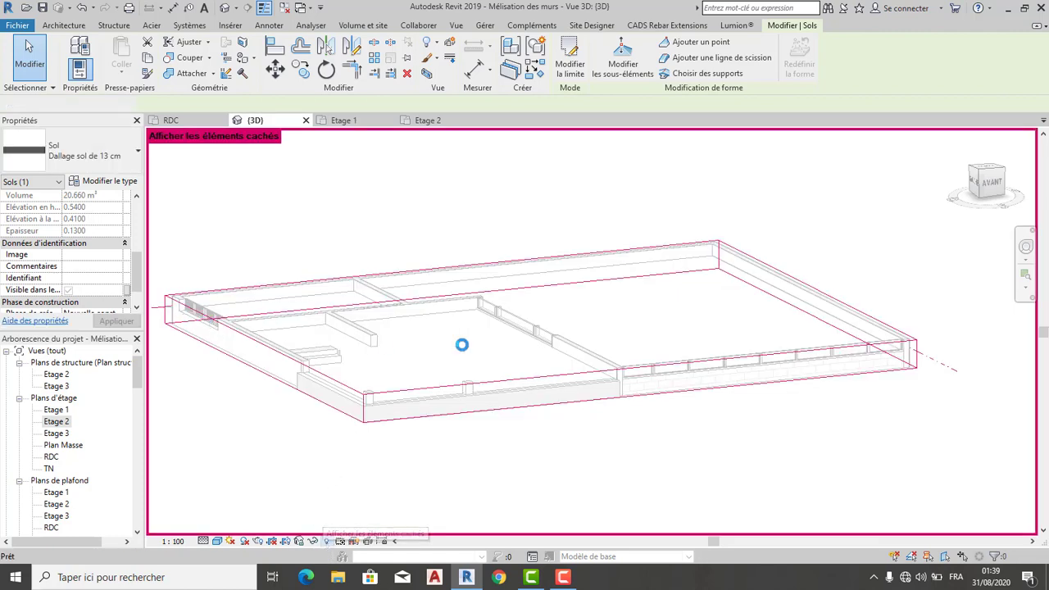
pyautogui.click(930, 375)
pyautogui.scroll(-3, 934, 369)
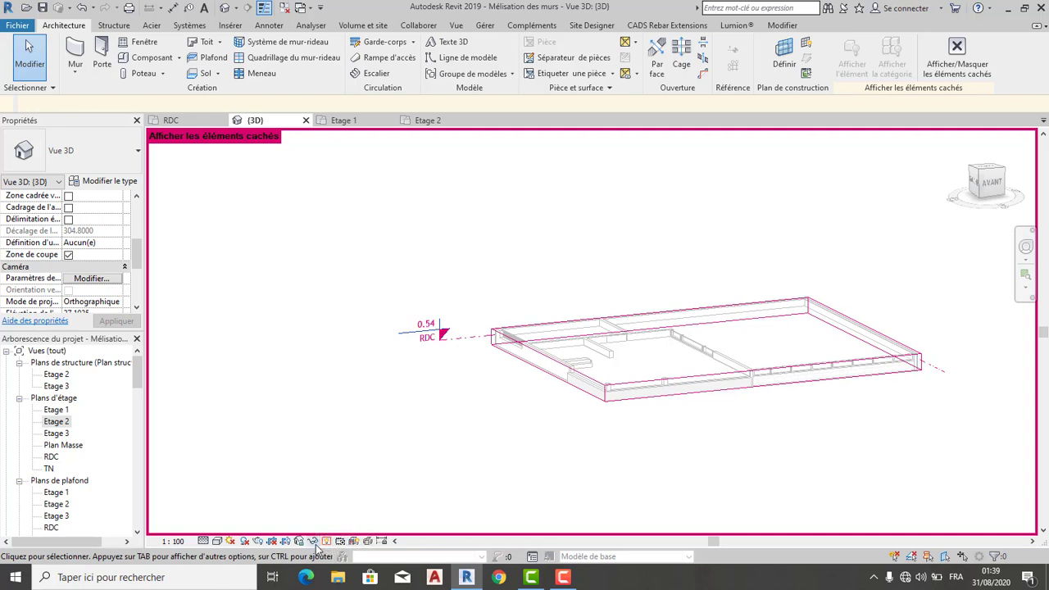
pyautogui.click(257, 542)
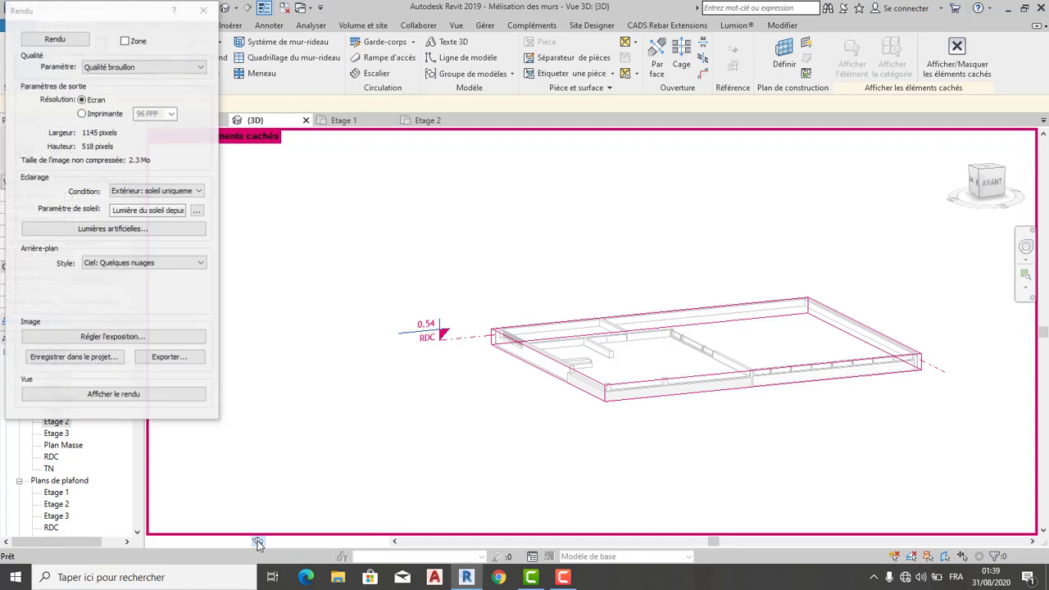
pyautogui.click(203, 10)
pyautogui.click(948, 72)
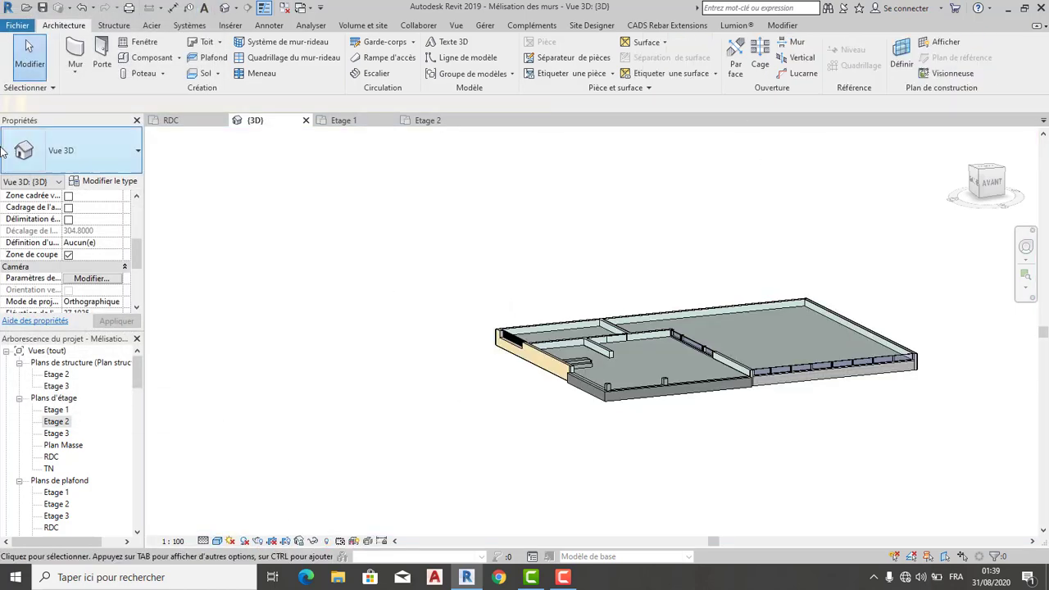
pyautogui.scroll(-1, 90, 220)
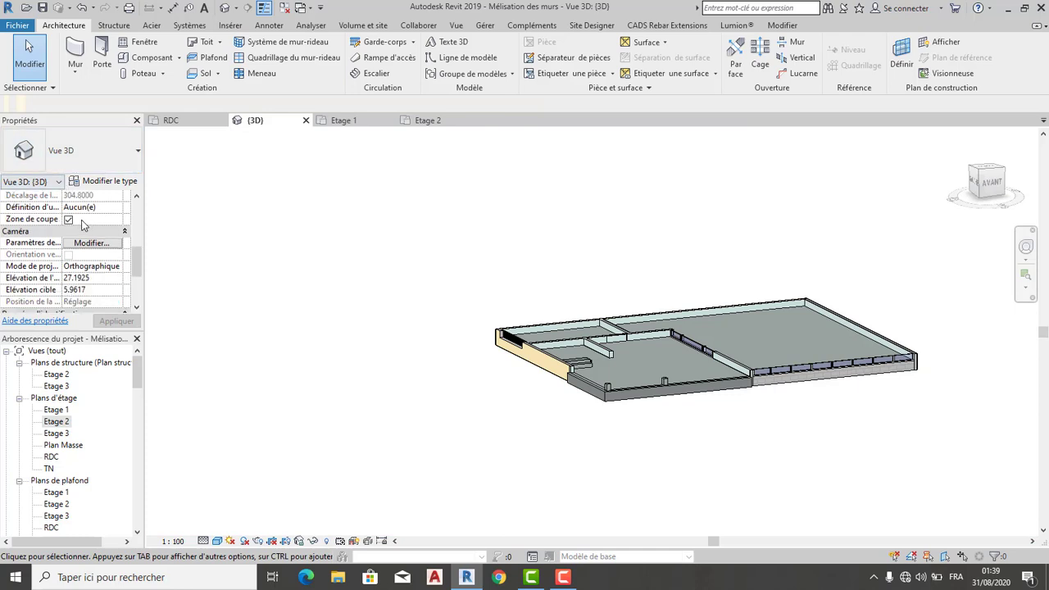
# Pan and zoom around the restored building to inspect the Enduit int -1.5 cm wall.
pyautogui.scroll(-1, 90, 223)
pyautogui.scroll(1, 90, 240)
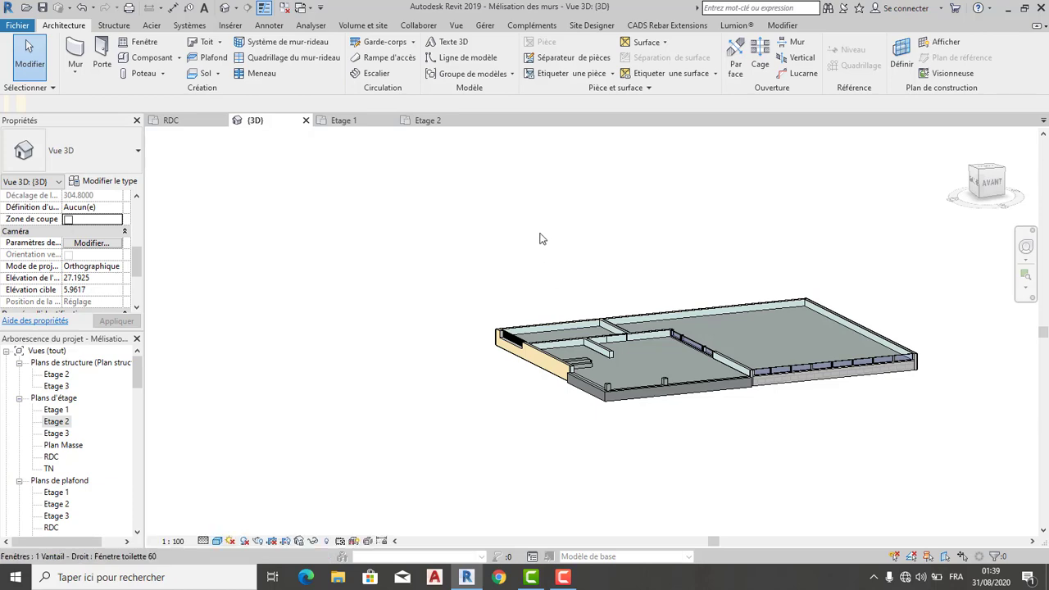
pyautogui.moveTo(942, 385)
pyautogui.mouseDown(button='middle')
pyautogui.moveTo(790, 446)
pyautogui.moveTo(775, 424)
pyautogui.mouseUp(button='middle')
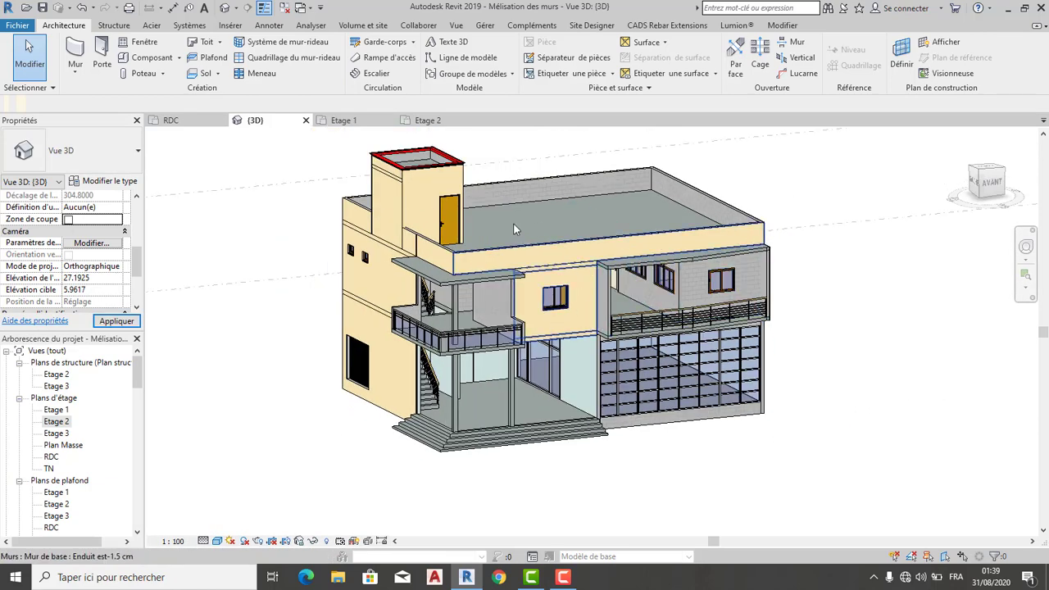
pyautogui.scroll(1, 566, 366)
pyautogui.scroll(2, 574, 366)
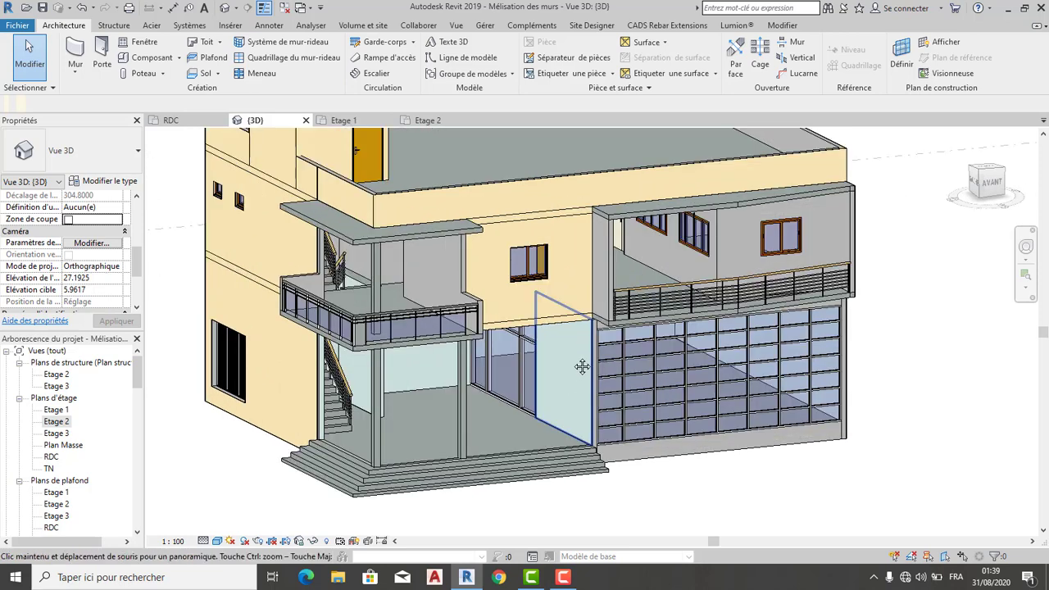
pyautogui.moveTo(582, 366); pyautogui.dragTo(585, 374, button='middle')
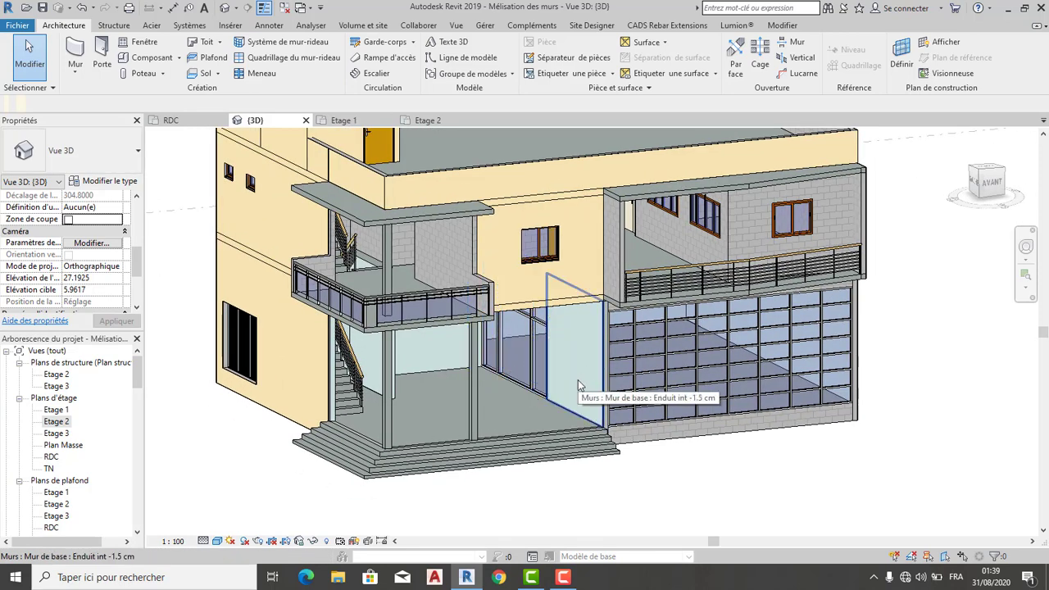
pyautogui.scroll(-2, 579, 377)
pyautogui.scroll(-2, 119, 279)
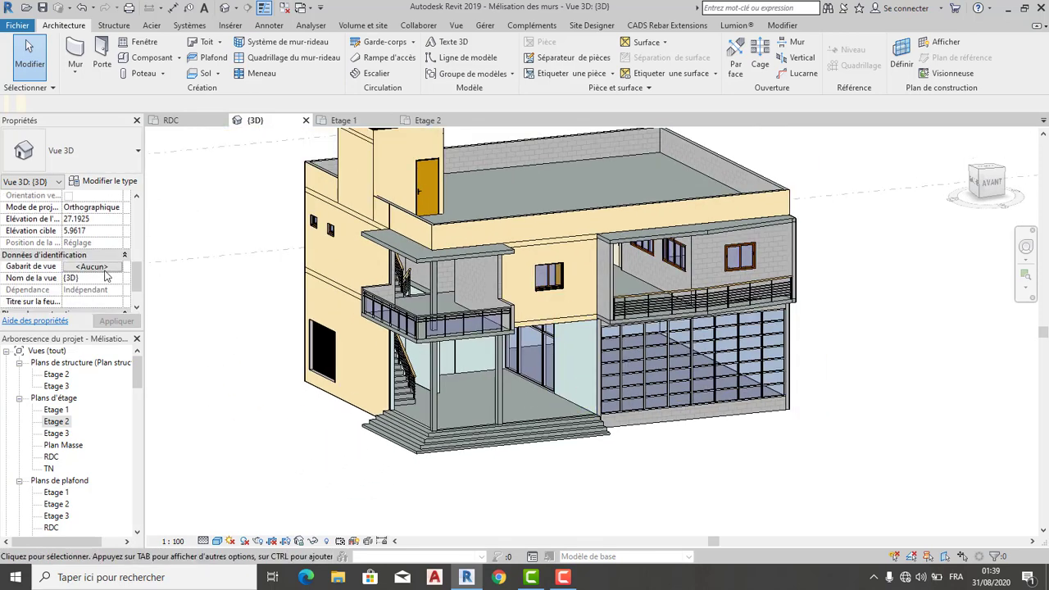
pyautogui.scroll(-1, 105, 274)
pyautogui.scroll(2, 93, 279)
pyautogui.scroll(1, 80, 261)
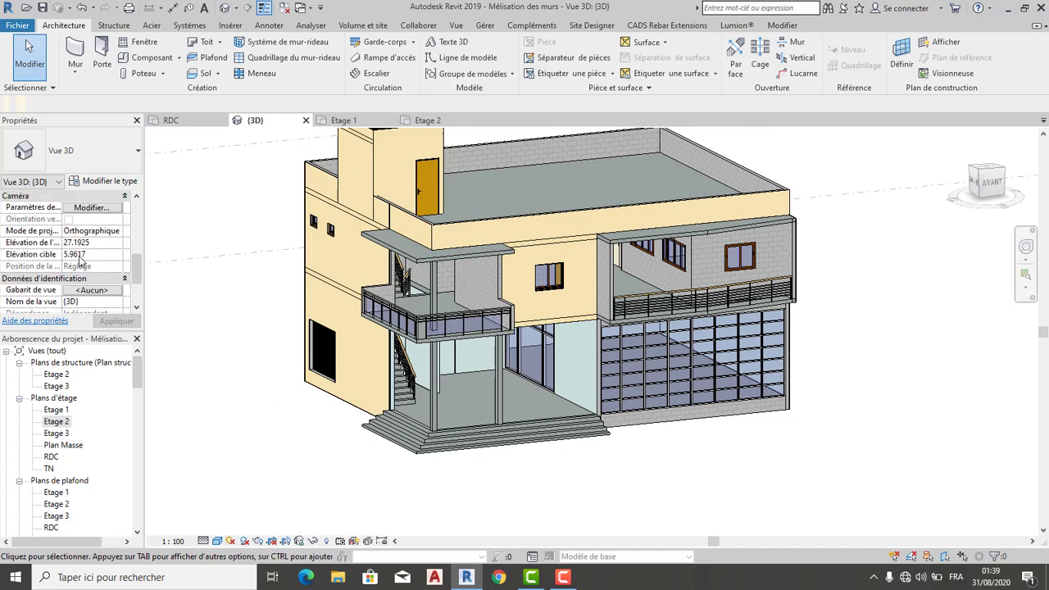
pyautogui.scroll(2, 85, 270)
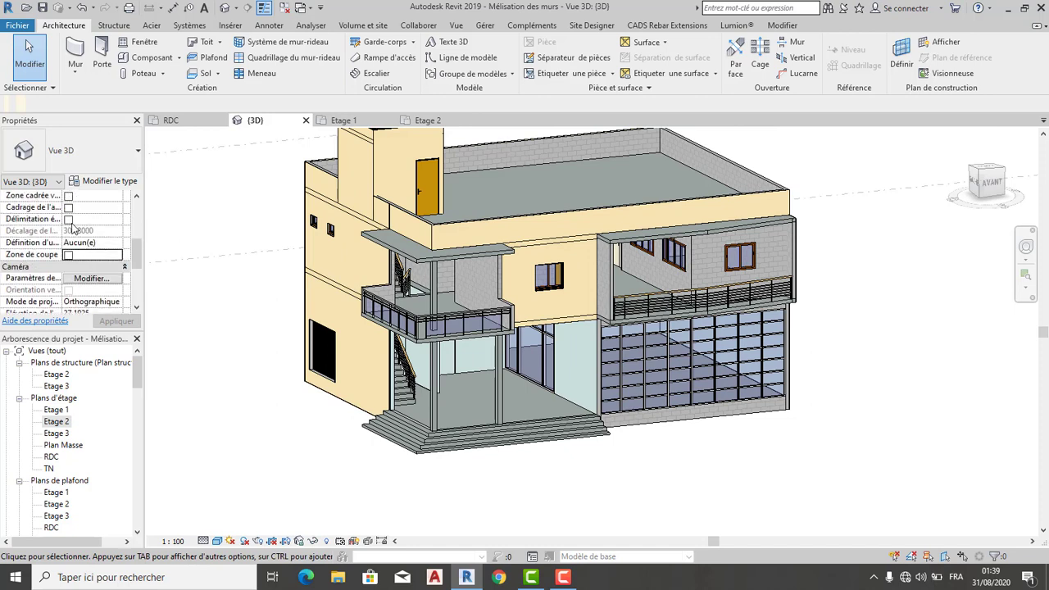
pyautogui.scroll(2, 72, 230)
# Show the crop region and enable far clipping, apply, and recentre the building.
pyautogui.click(68, 220)
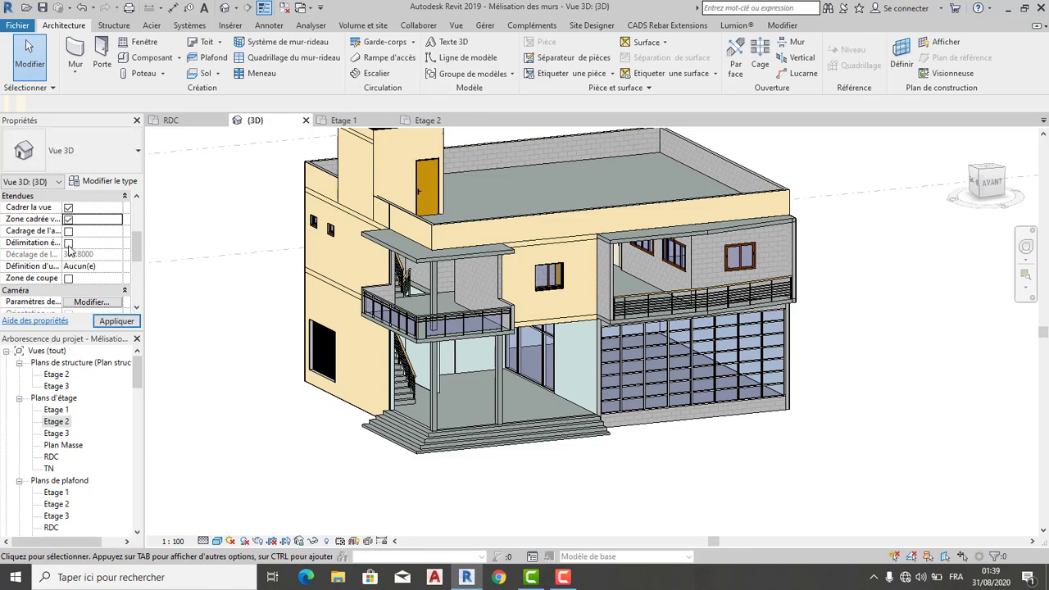
pyautogui.click(69, 243)
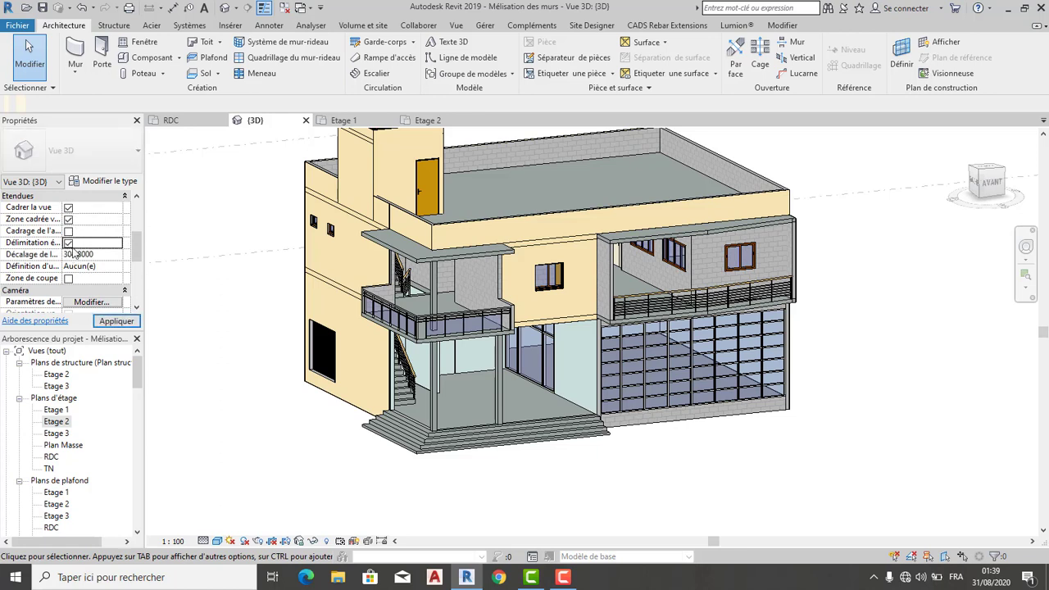
pyautogui.click(117, 321)
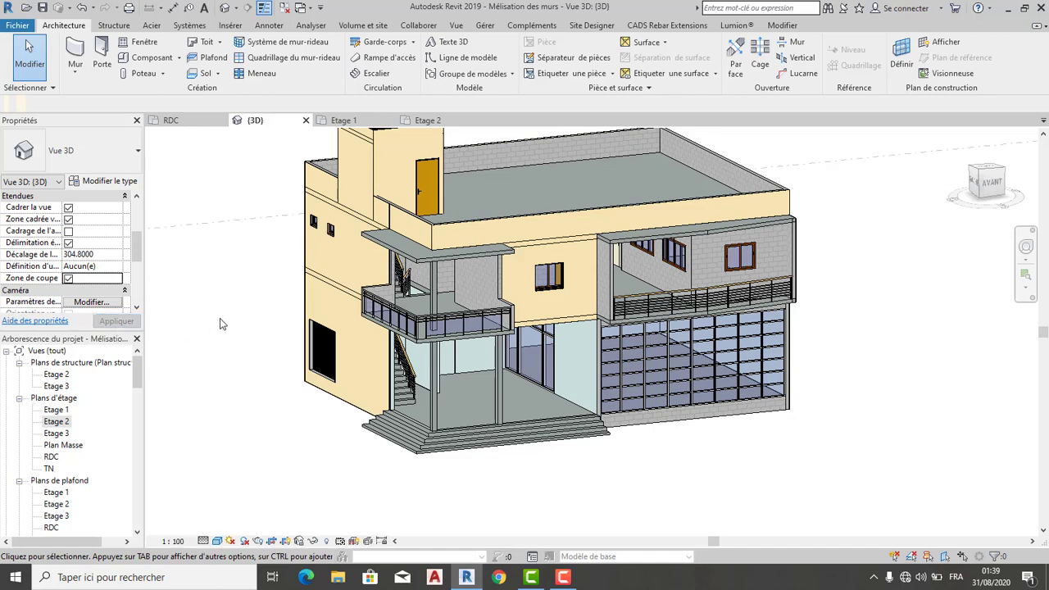
pyautogui.scroll(-2, 221, 319)
pyautogui.scroll(-2, 229, 328)
pyautogui.scroll(-2, 270, 369)
pyautogui.moveTo(319, 386)
pyautogui.mouseDown(button='middle')
pyautogui.moveTo(450, 369)
pyautogui.moveTo(520, 400)
pyautogui.mouseUp(button='middle')
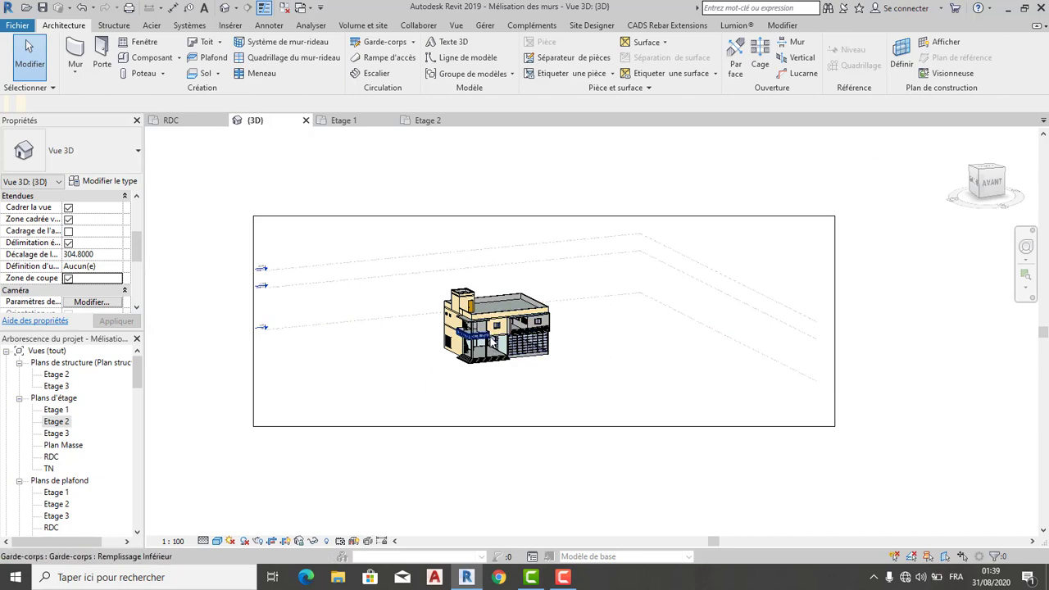
# Turn off far clipping, crop region visibility and Cadrer la vue, then apply.
pyautogui.scroll(3, 492, 337)
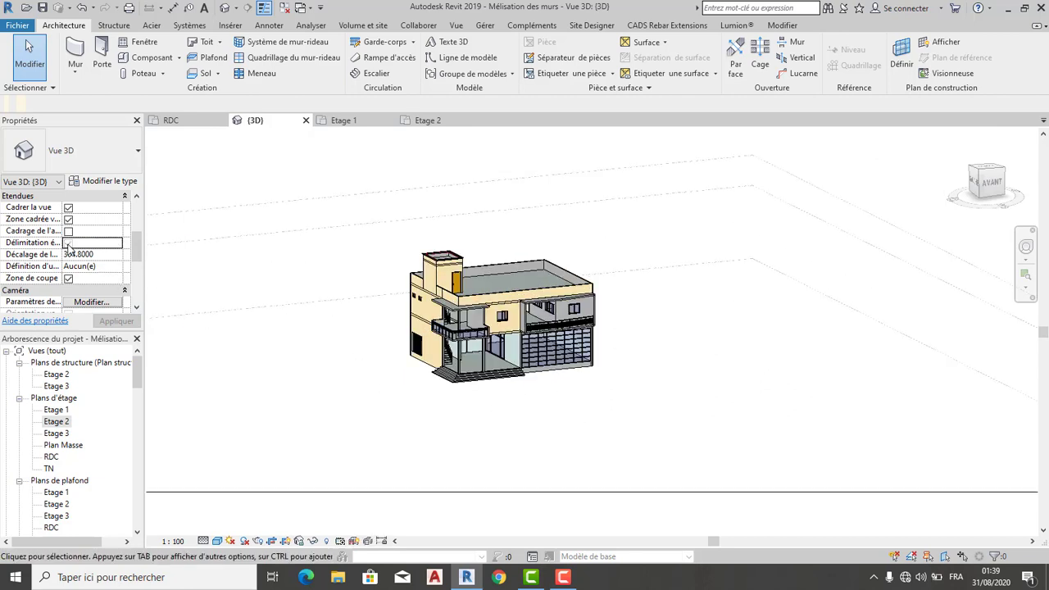
pyautogui.click(68, 243)
pyautogui.click(68, 219)
pyautogui.click(68, 207)
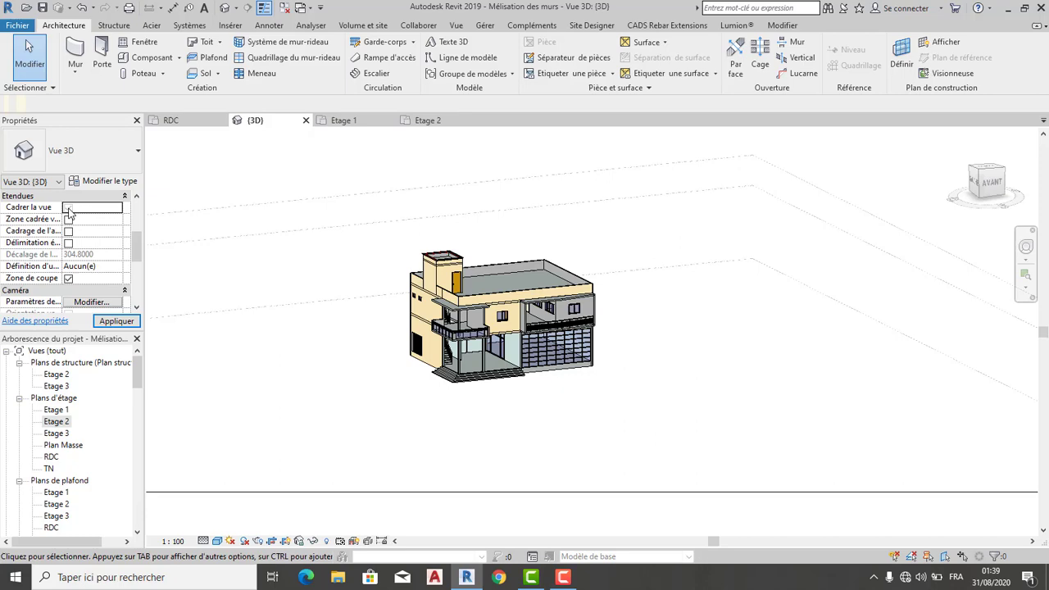
pyautogui.click(116, 320)
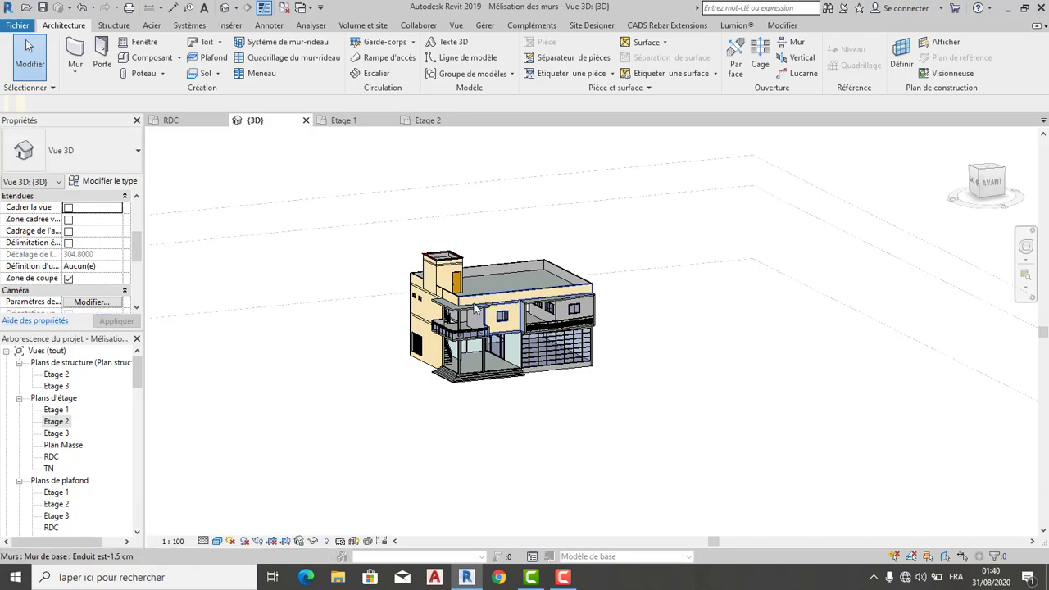
pyautogui.scroll(1, 514, 309)
pyautogui.scroll(3, 492, 319)
pyautogui.scroll(2, 505, 353)
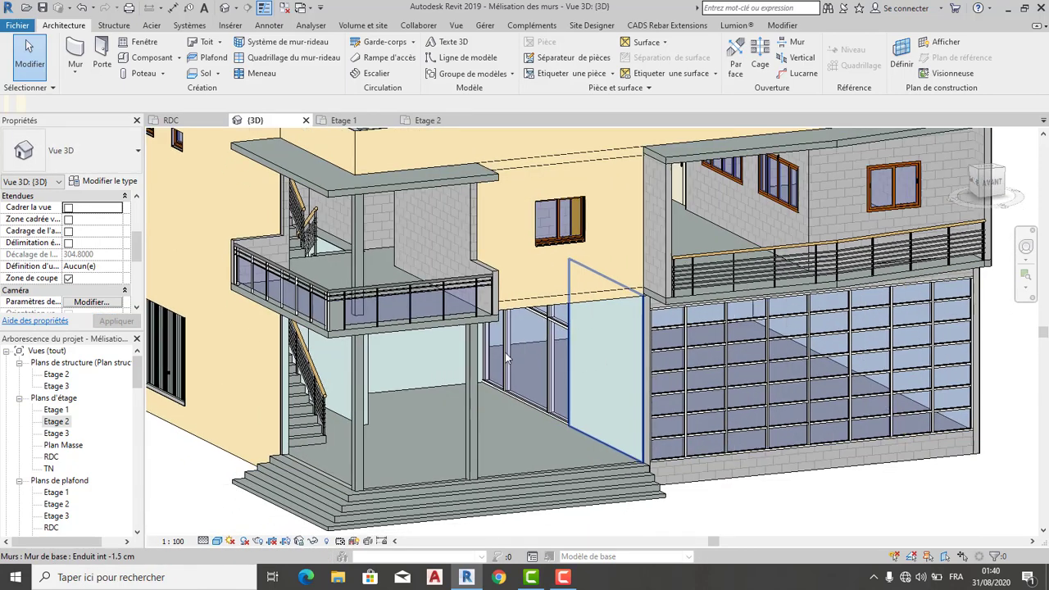
pyautogui.scroll(2, 661, 345)
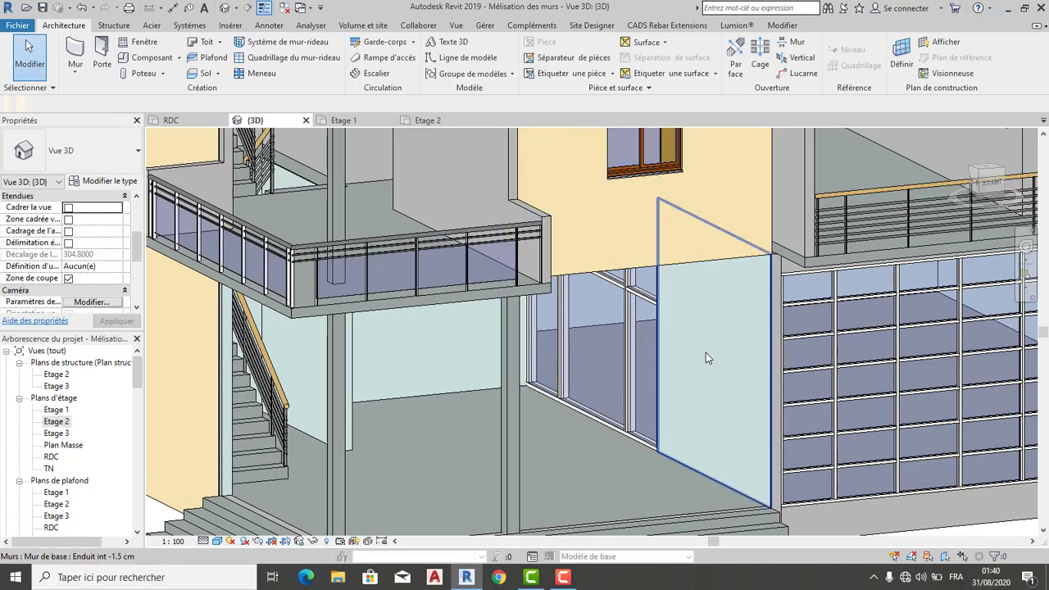
pyautogui.scroll(-3, 683, 347)
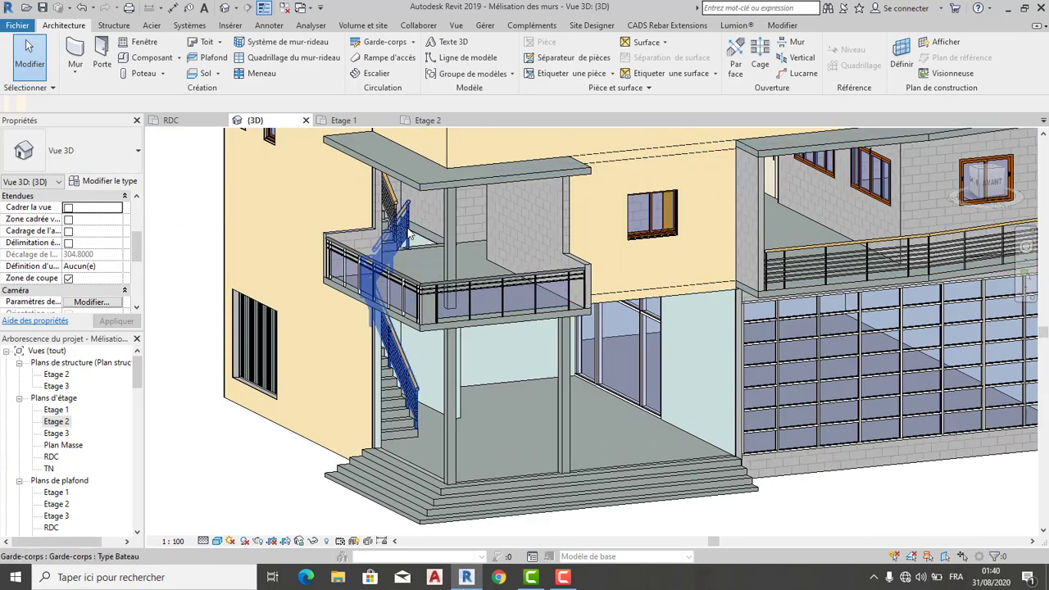
pyautogui.scroll(2, 488, 256)
pyautogui.scroll(-2, 485, 424)
pyautogui.scroll(-1, 549, 451)
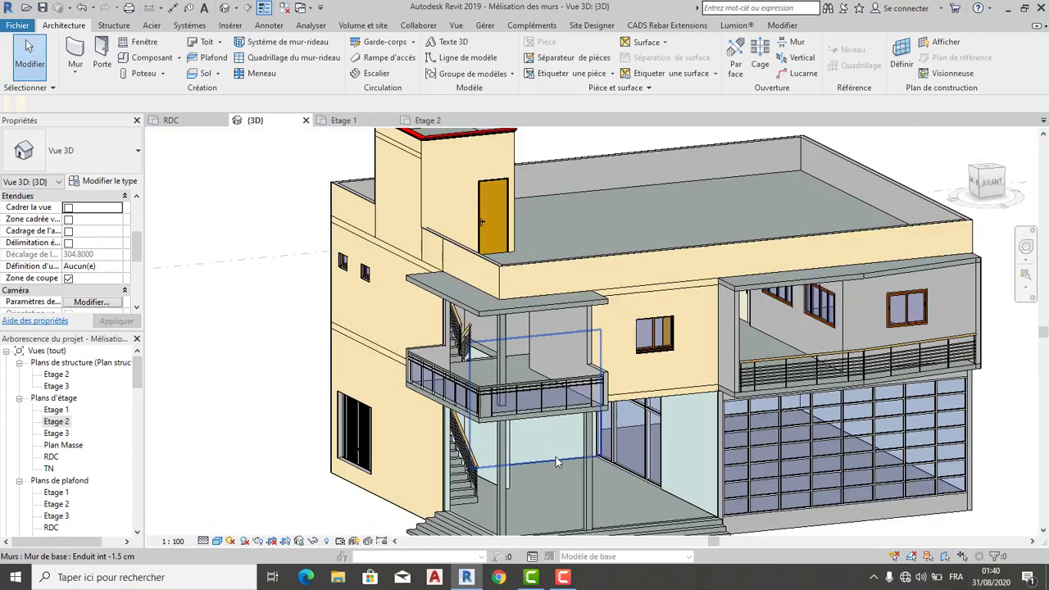
pyautogui.scroll(1, 591, 459)
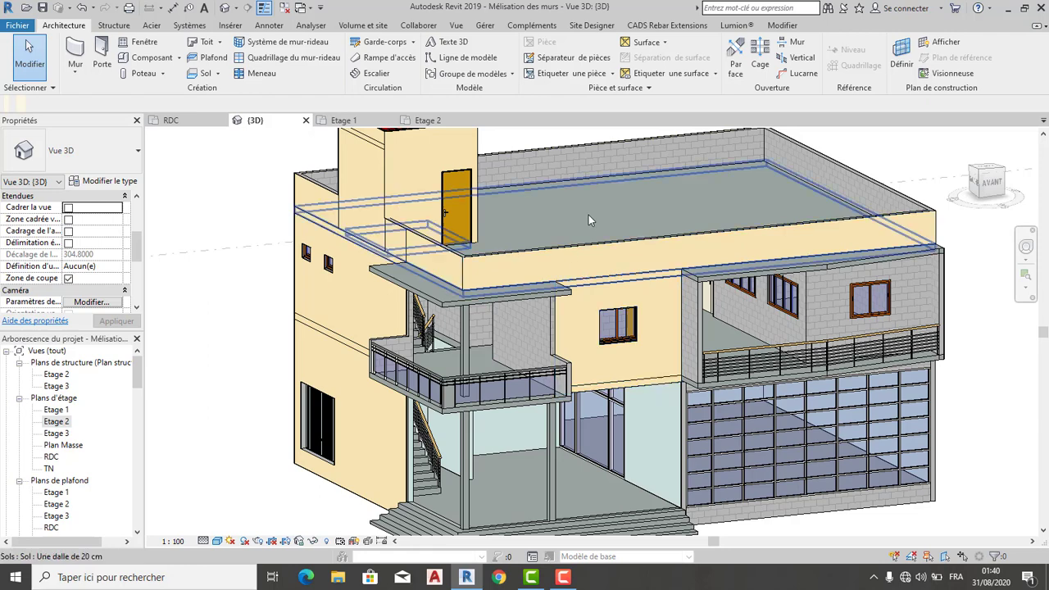
pyautogui.scroll(-1, 549, 226)
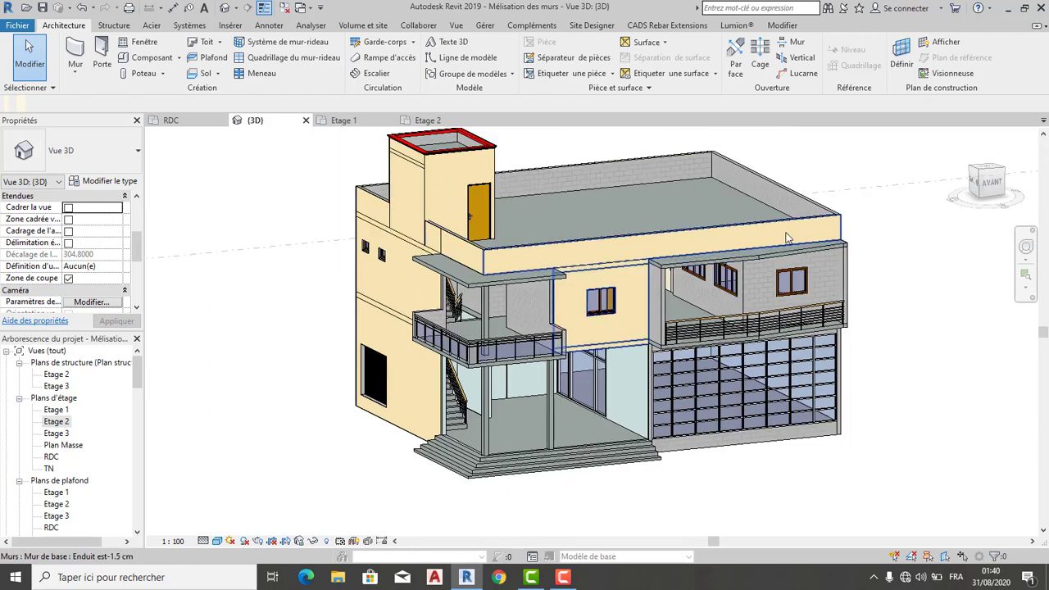
pyautogui.click(992, 183)
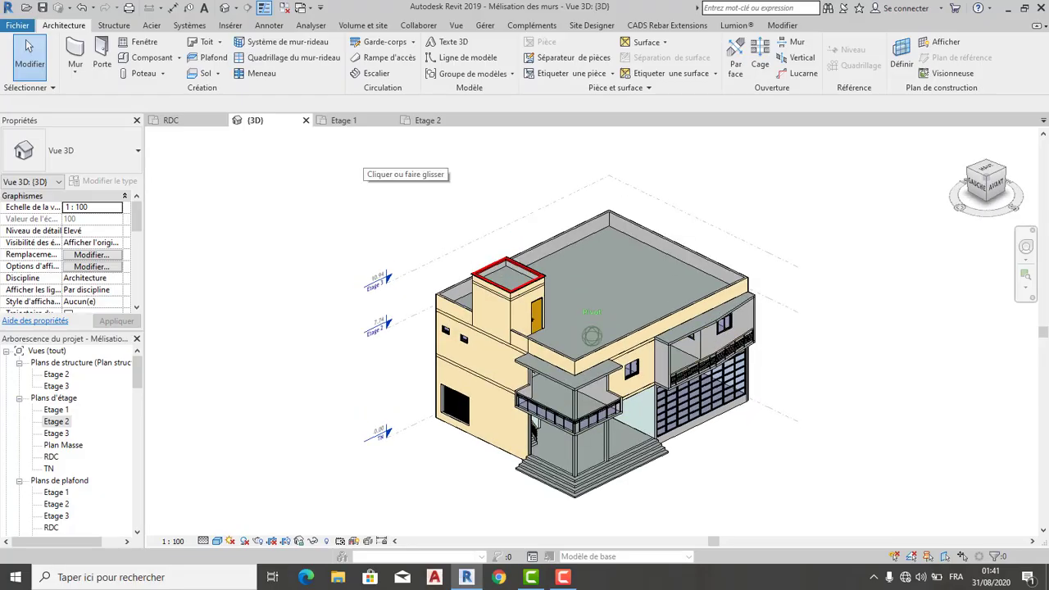
pyautogui.scroll(1, 607, 464)
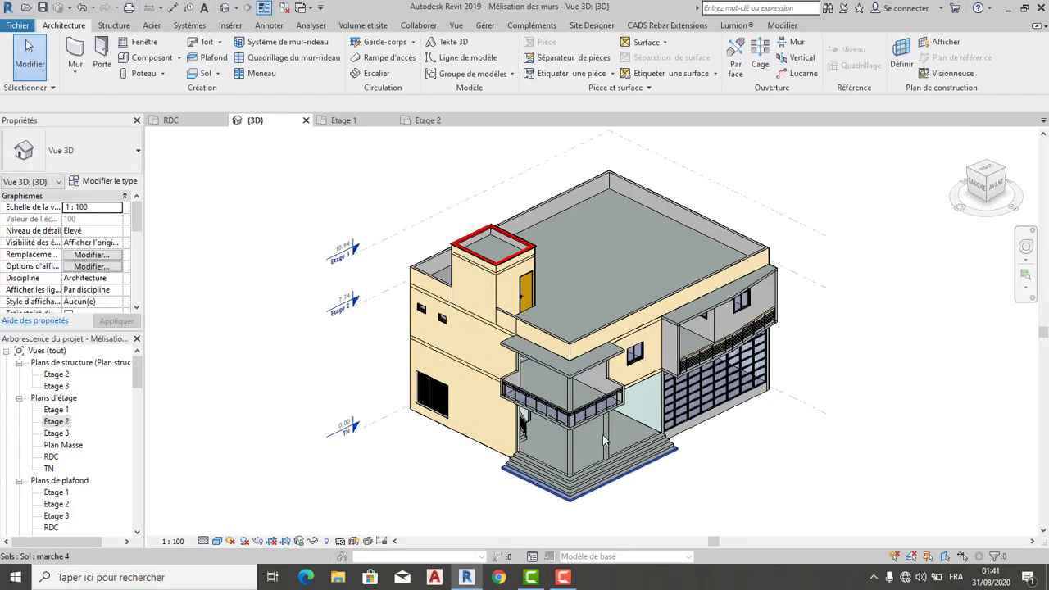
pyautogui.scroll(2, 607, 464)
pyautogui.scroll(2, 608, 464)
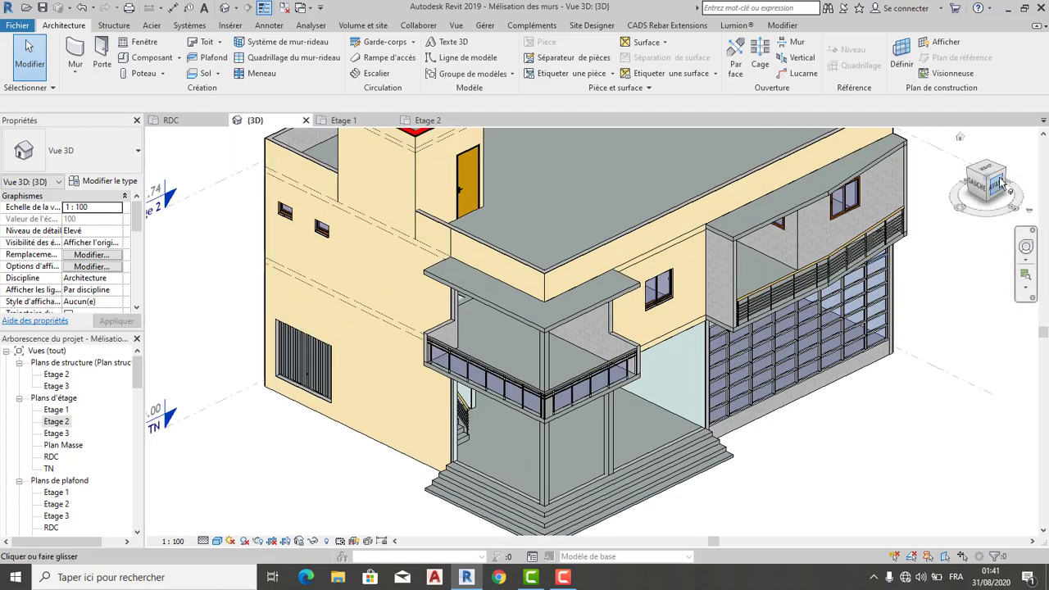
pyautogui.moveTo(1017, 178)
pyautogui.mouseDown()
pyautogui.moveTo(799, 299)
pyautogui.moveTo(791, 351)
pyautogui.mouseUp()
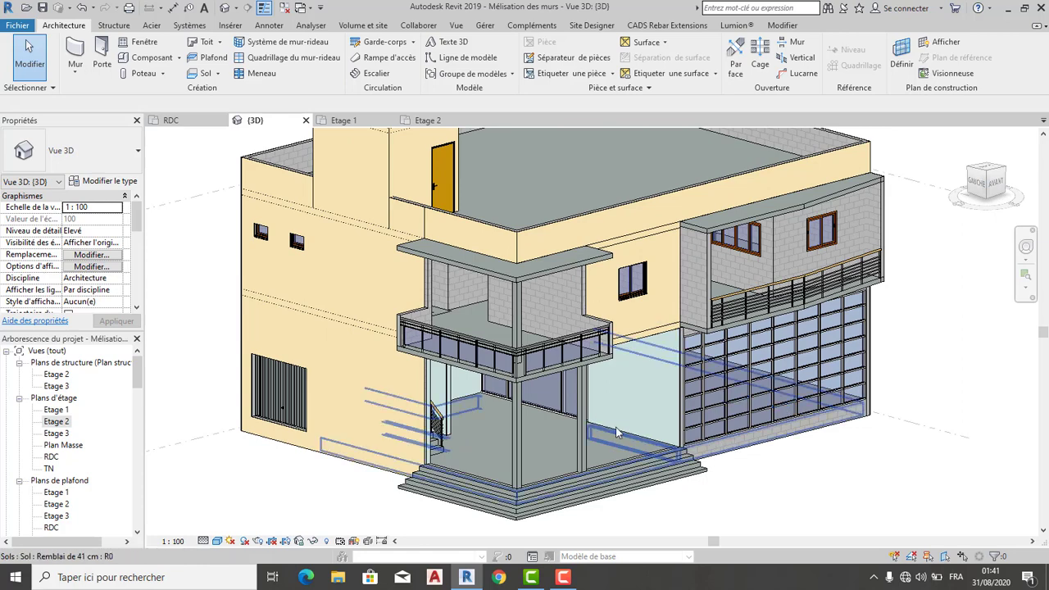
pyautogui.keyDown('shift'); pyautogui.moveTo(617, 432); pyautogui.dragTo(646, 398, button='middle'); pyautogui.keyUp('shift')
pyautogui.scroll(2, 646, 398)
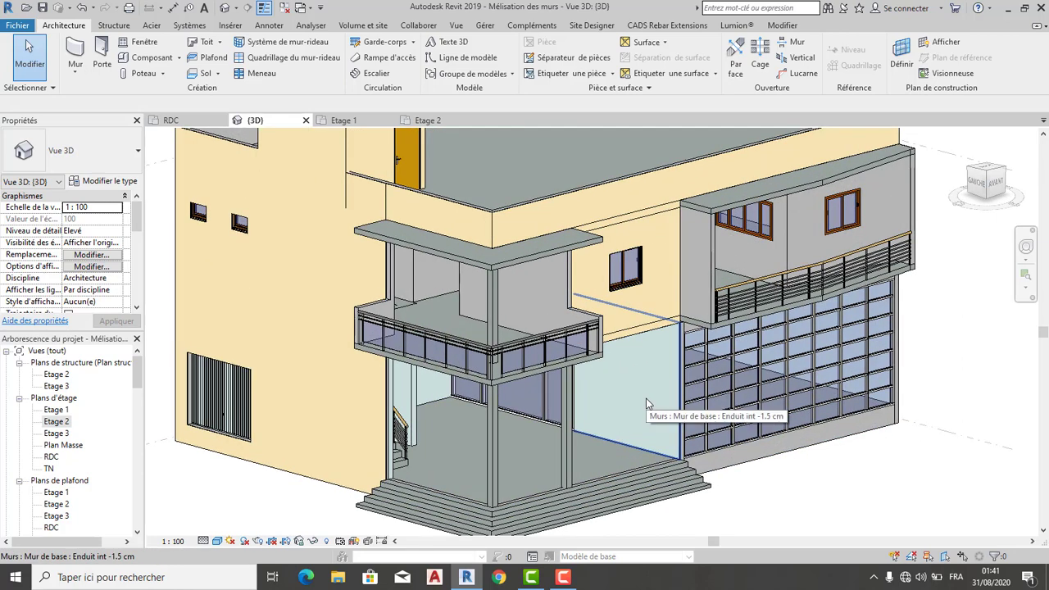
pyautogui.scroll(2, 672, 459)
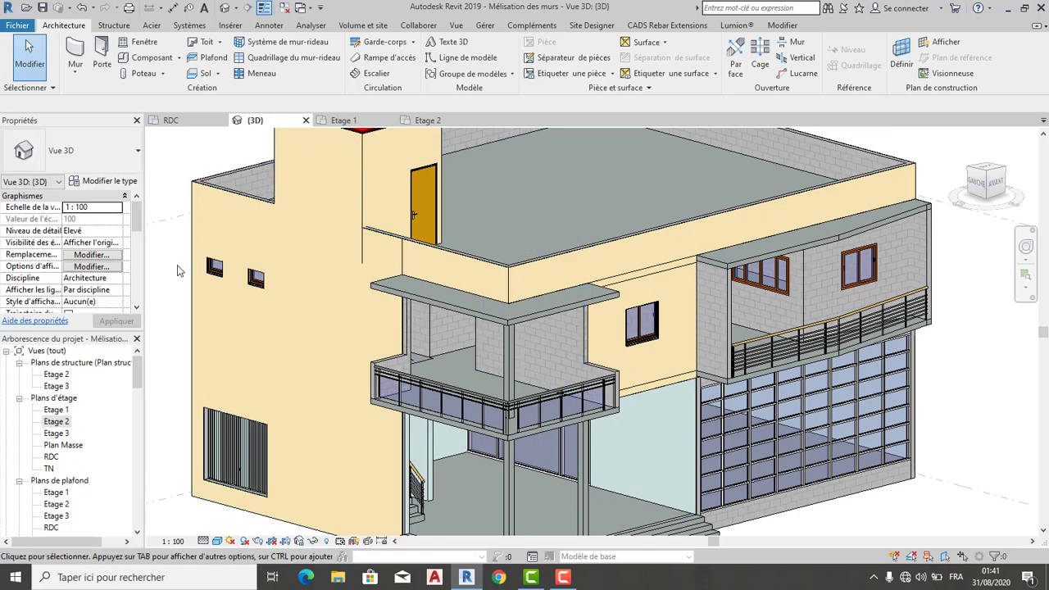
# Open the Etage 1 floor plan and start Enduit int -1.5 cm walls using the Rectangle draw tool.
pyautogui.doubleClick(54, 411)
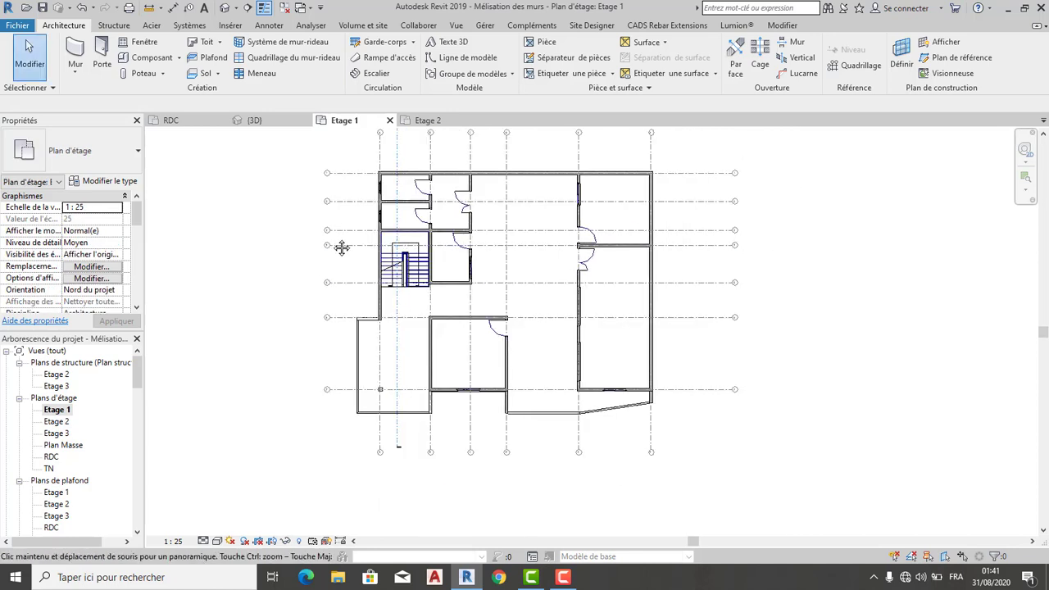
pyautogui.scroll(-1, 336, 246)
pyautogui.moveTo(284, 217); pyautogui.dragTo(287, 250, button='middle')
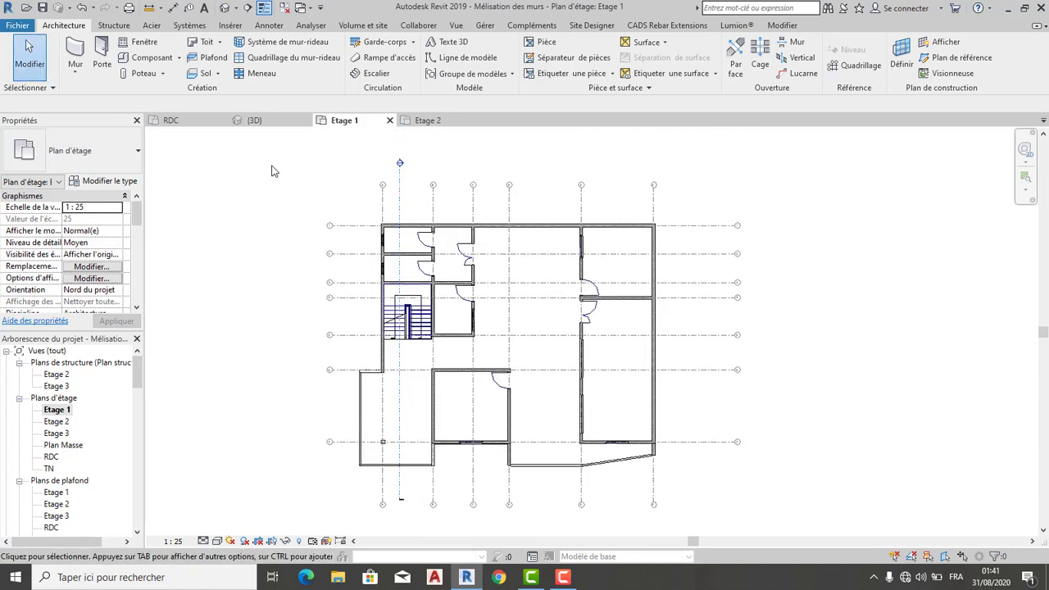
pyautogui.click(79, 49)
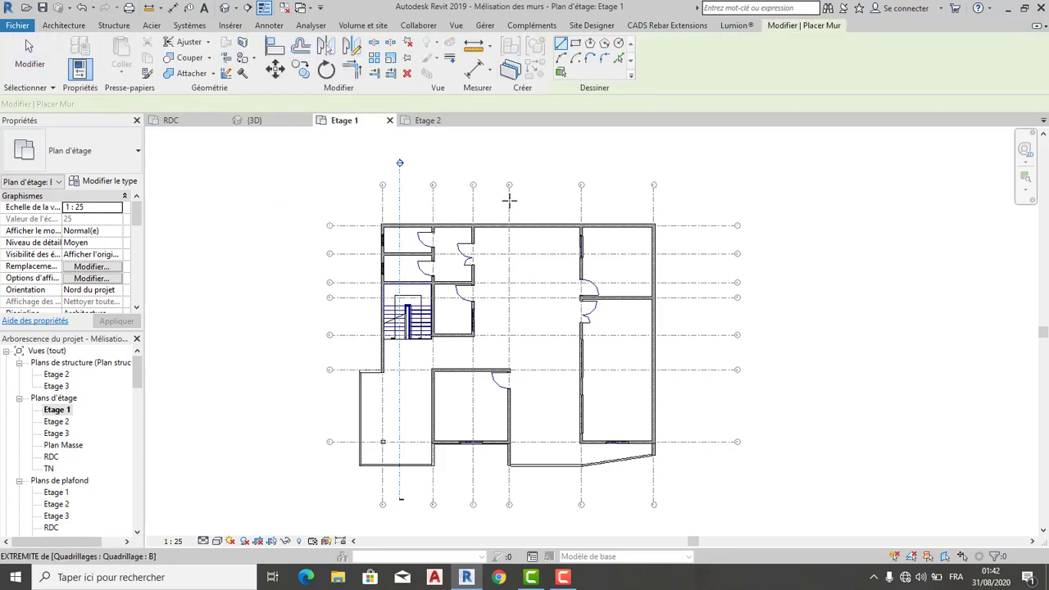
pyautogui.click(575, 42)
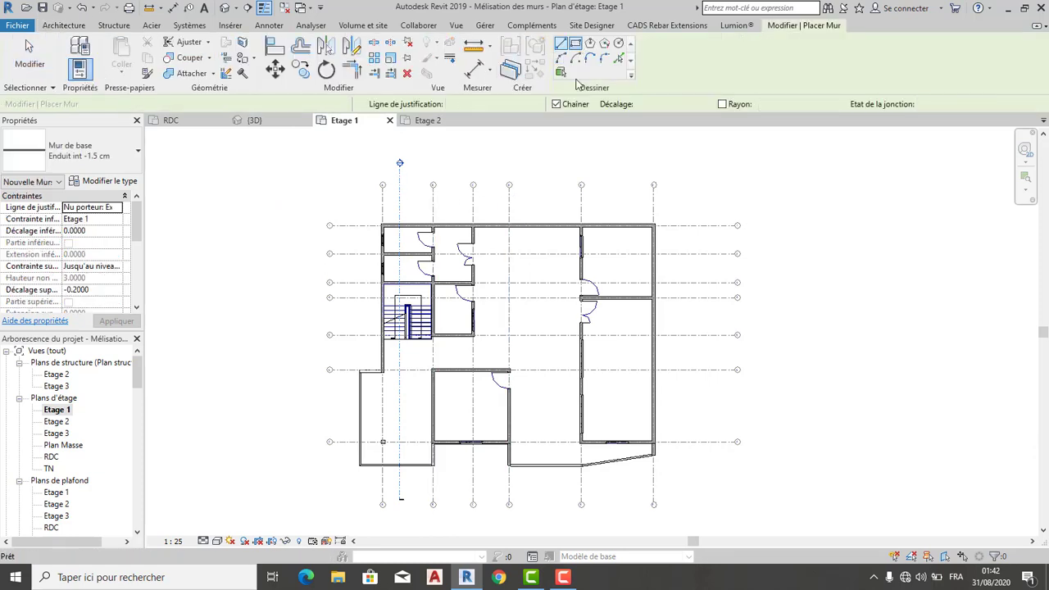
# Line the top-left room's inner faces with a render wall rectangle.
pyautogui.scroll(4, 397, 238)
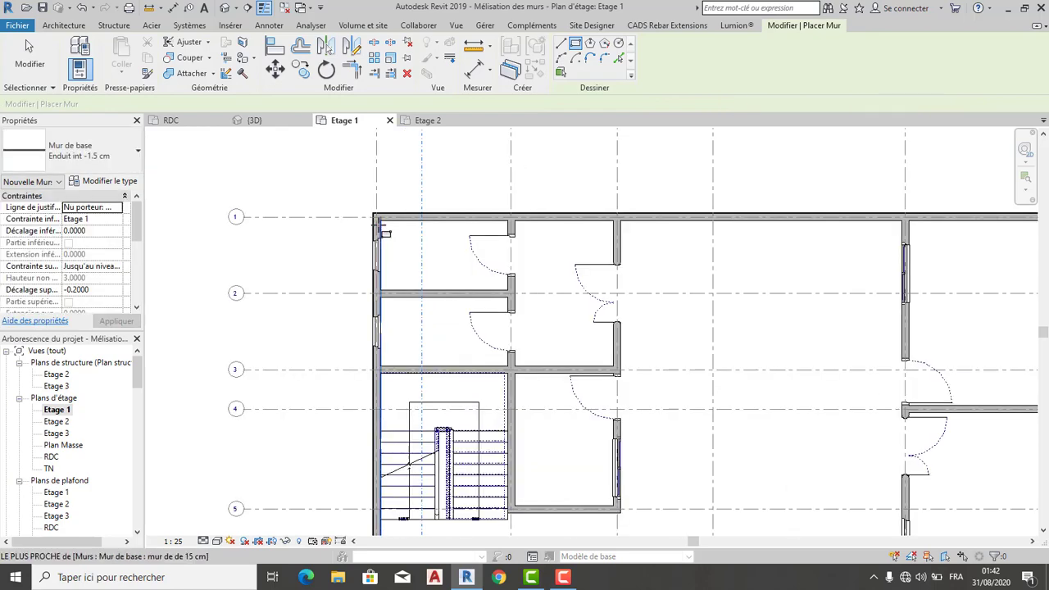
pyautogui.scroll(2, 382, 218)
pyautogui.click(380, 216)
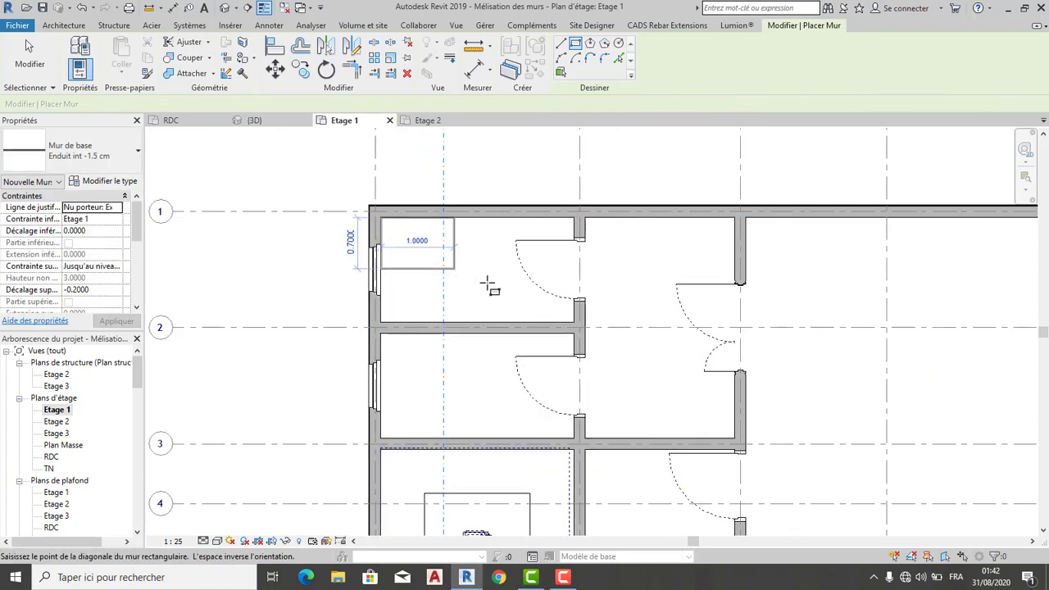
pyautogui.scroll(2, 484, 233)
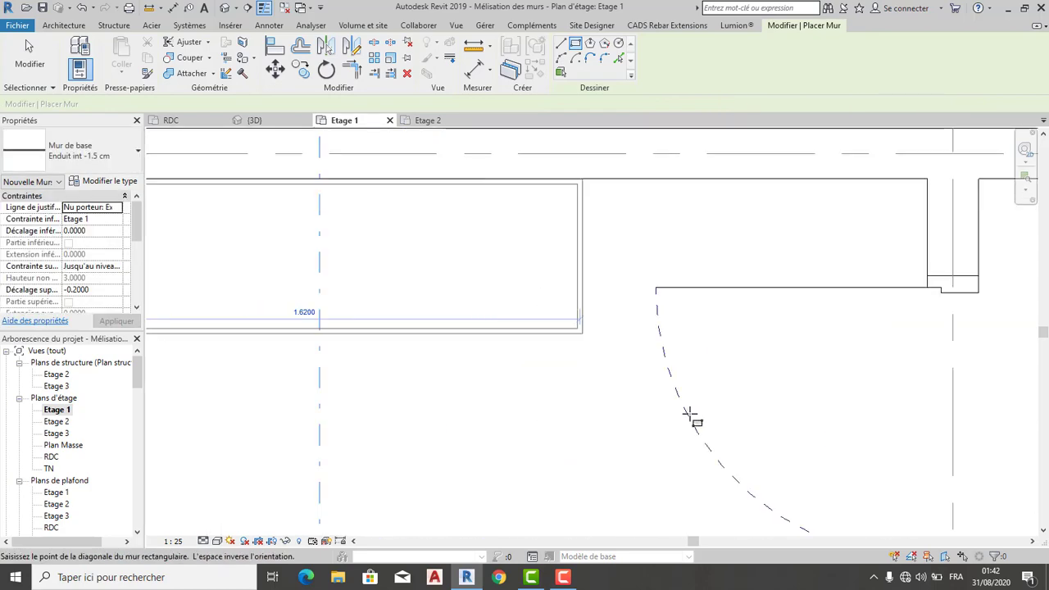
pyautogui.scroll(-3, 696, 399)
pyautogui.moveTo(680, 347); pyautogui.dragTo(755, 440, button='middle')
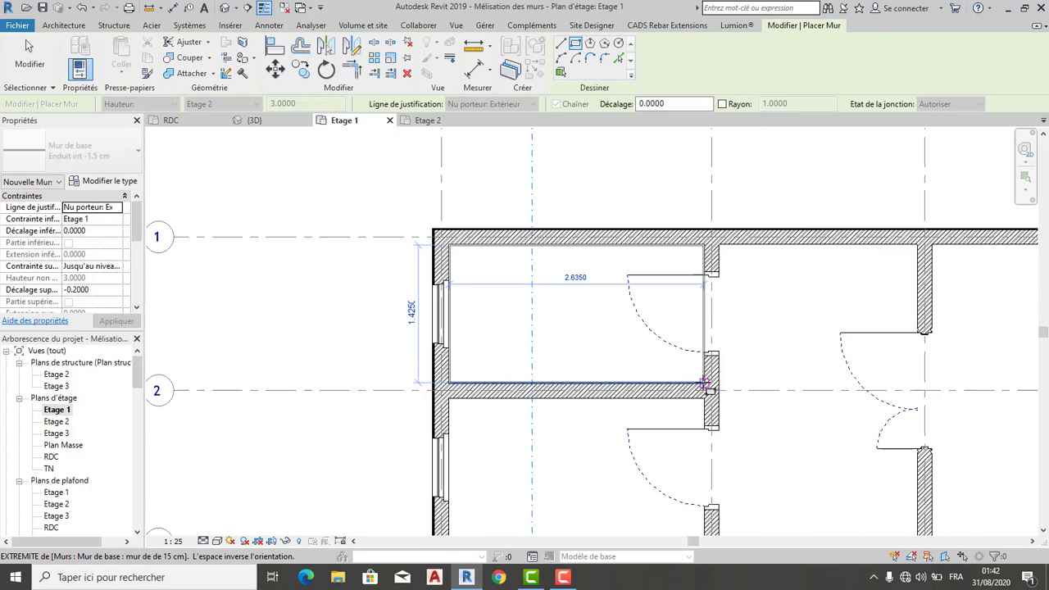
pyautogui.click(704, 382)
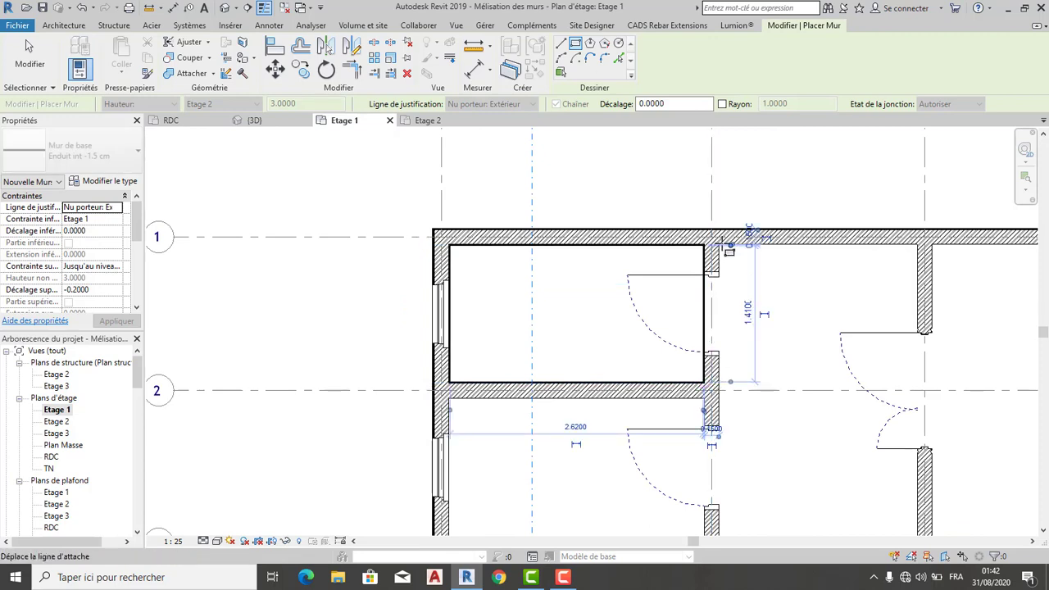
# Draw a render wall rectangle inside the neighbouring room.
pyautogui.scroll(2, 728, 254)
pyautogui.scroll(3, 705, 262)
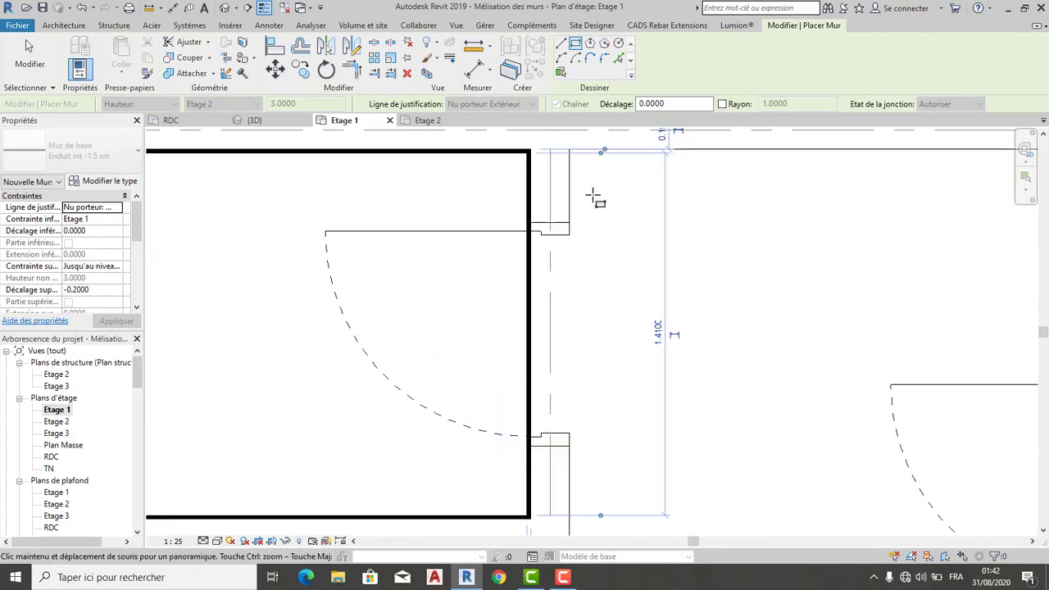
pyautogui.scroll(-3, 589, 205)
pyautogui.scroll(-2, 595, 211)
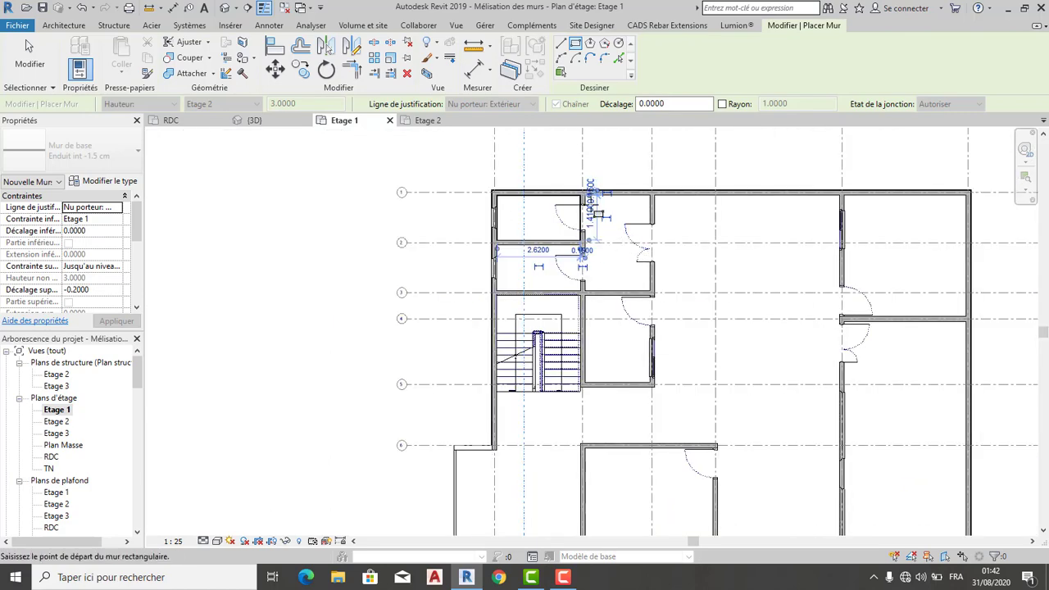
pyautogui.scroll(2, 590, 192)
pyautogui.scroll(2, 597, 201)
pyautogui.scroll(2, 603, 209)
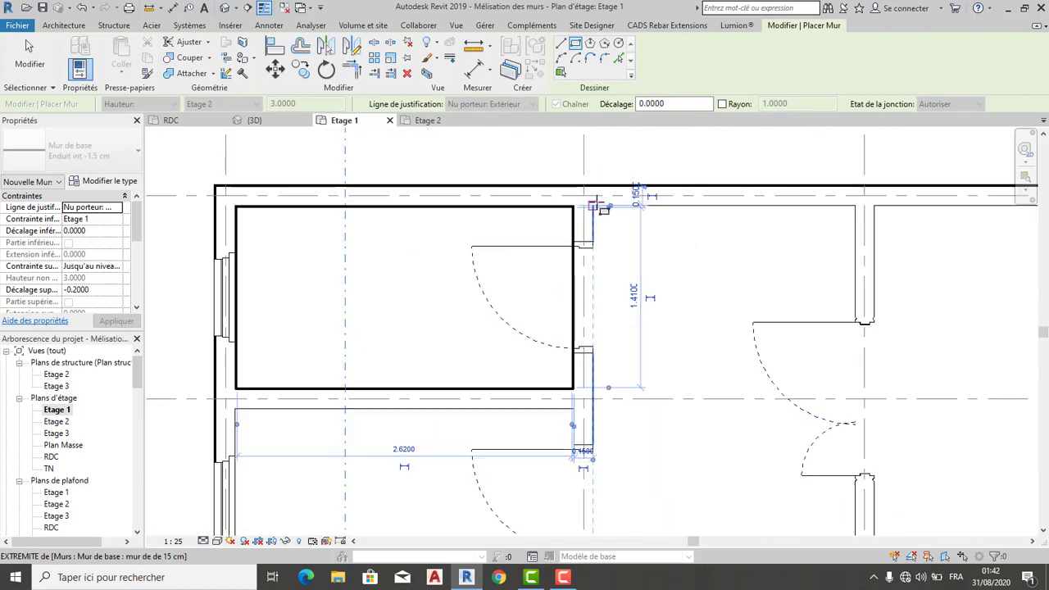
pyautogui.scroll(4, 596, 214)
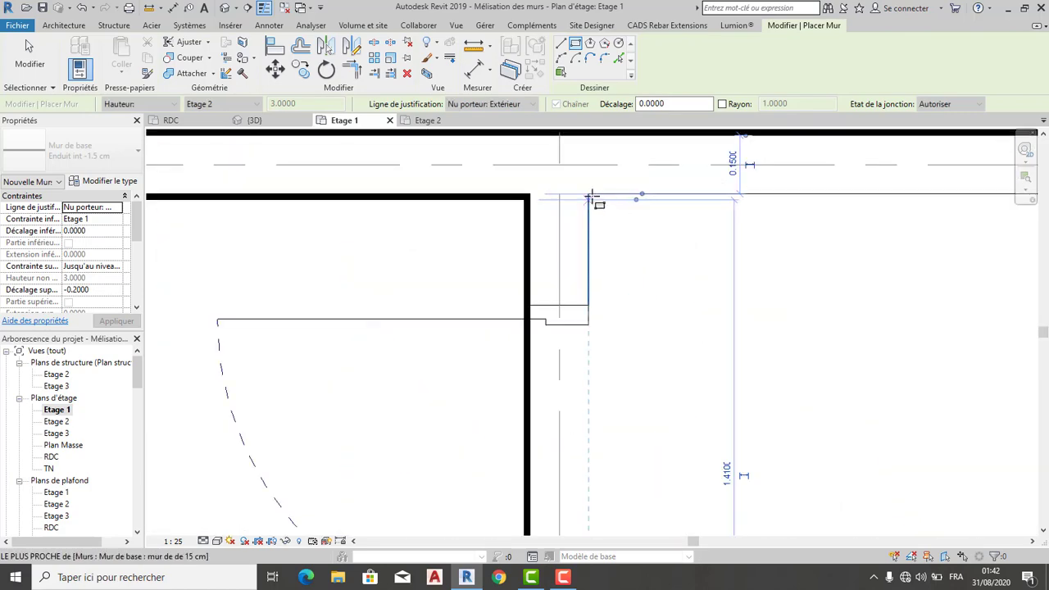
pyautogui.click(590, 195)
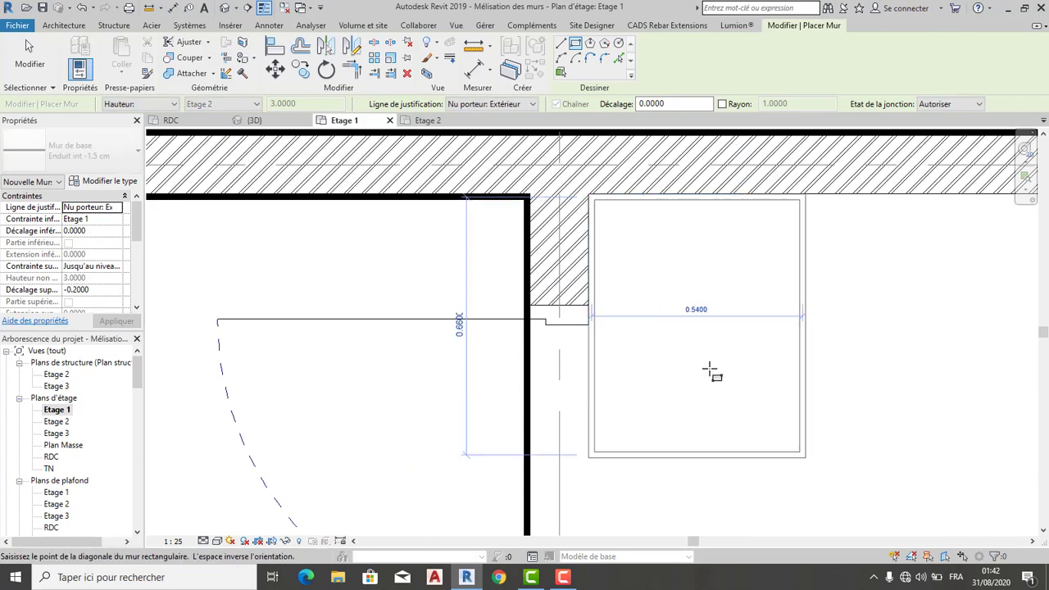
pyautogui.moveTo(710, 370); pyautogui.dragTo(587, 273, button='middle')
pyautogui.scroll(-2, 602, 304)
pyautogui.scroll(-2, 631, 320)
pyautogui.scroll(-2, 656, 333)
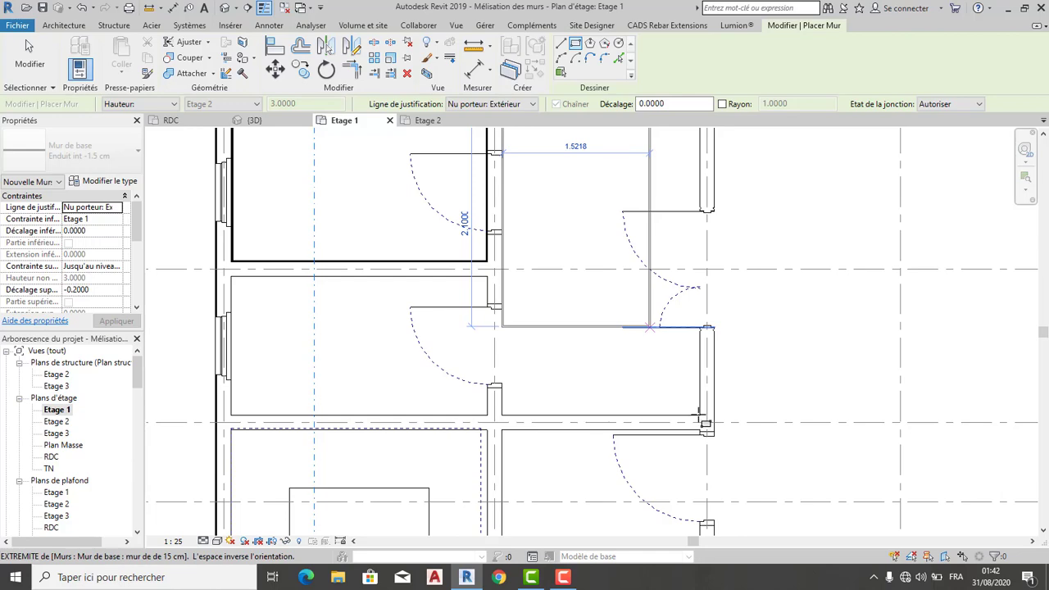
pyautogui.scroll(2, 699, 415)
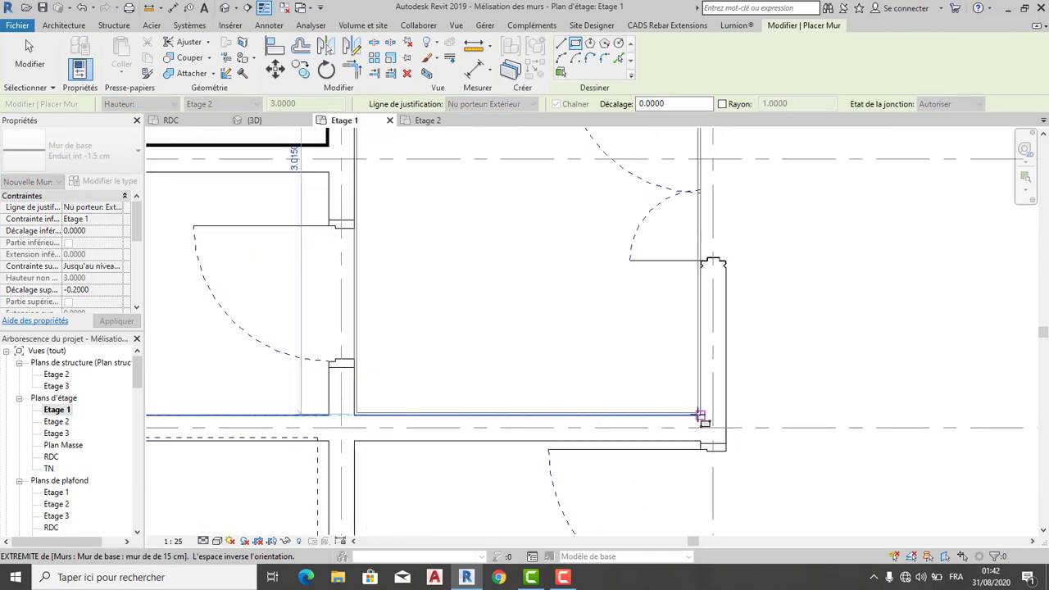
pyautogui.scroll(2, 701, 416)
pyautogui.scroll(2, 705, 416)
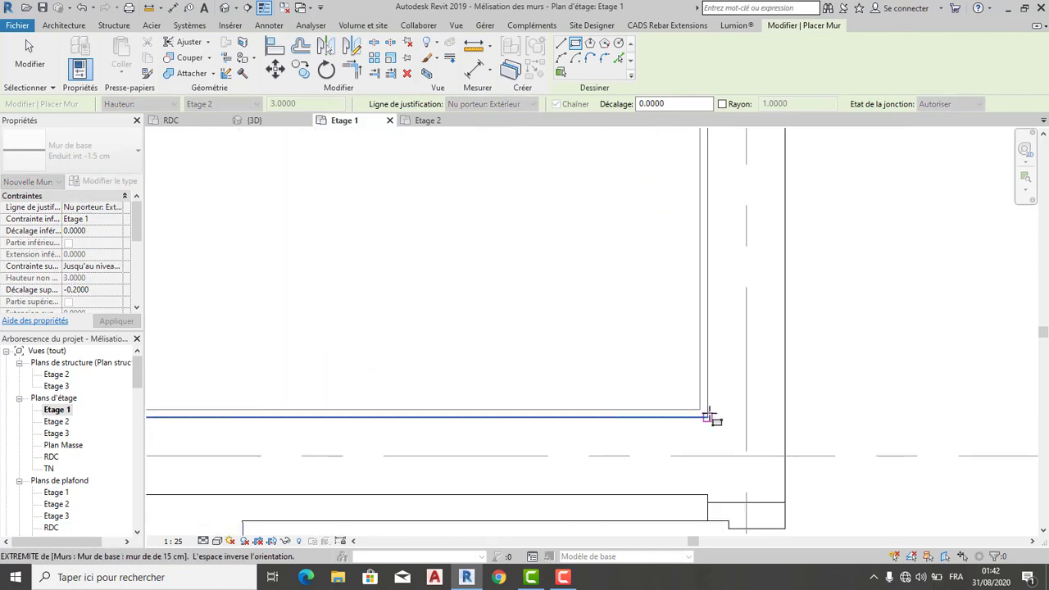
pyautogui.click(708, 418)
# Keep the render walls' top constraint at Etage 2.
pyautogui.scroll(-3, 658, 325)
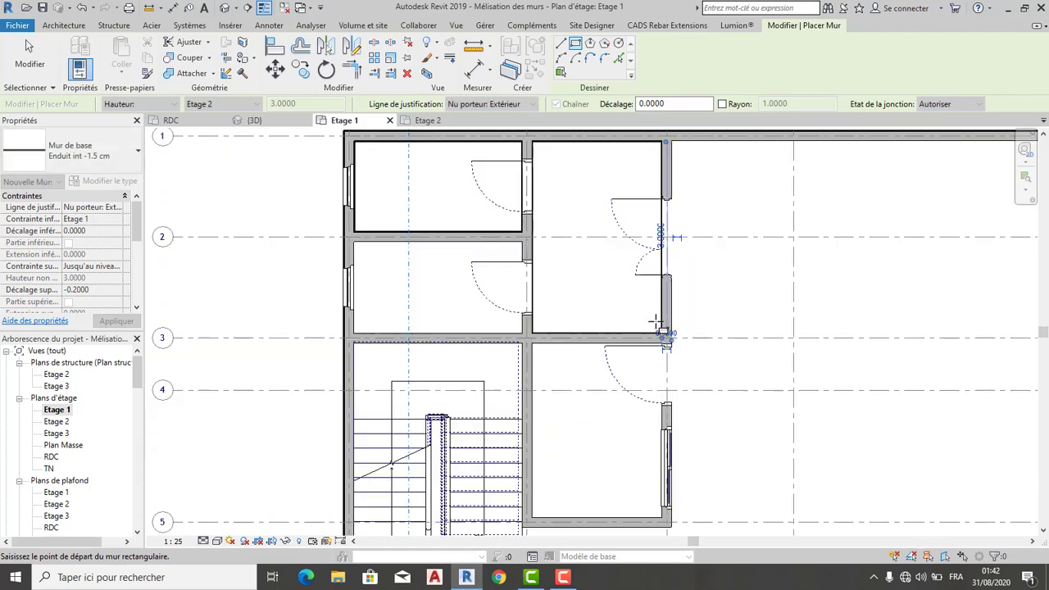
pyautogui.scroll(-2, 664, 330)
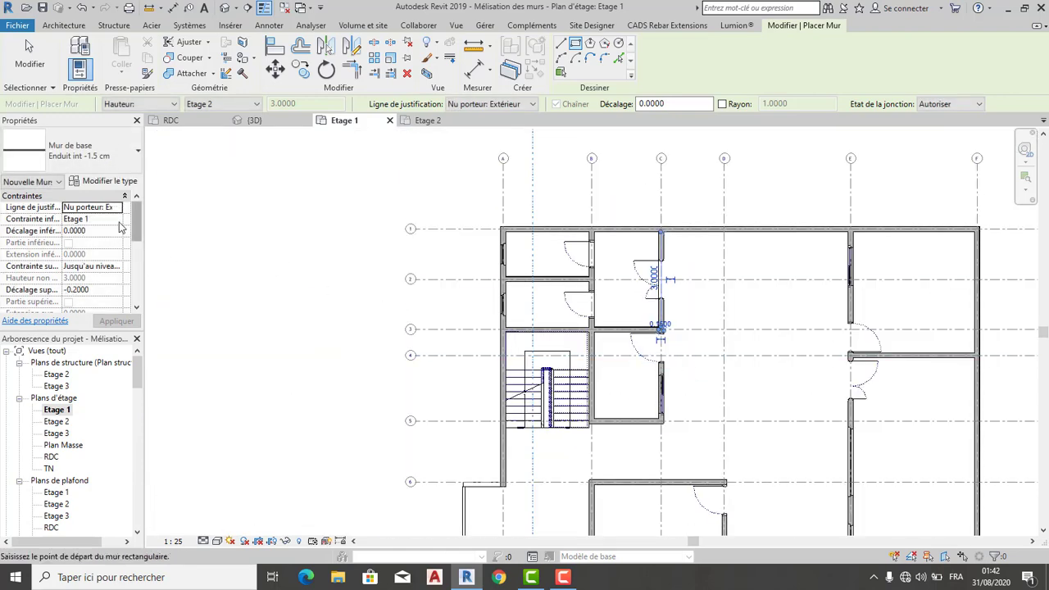
pyautogui.click(118, 266)
pyautogui.click(118, 267)
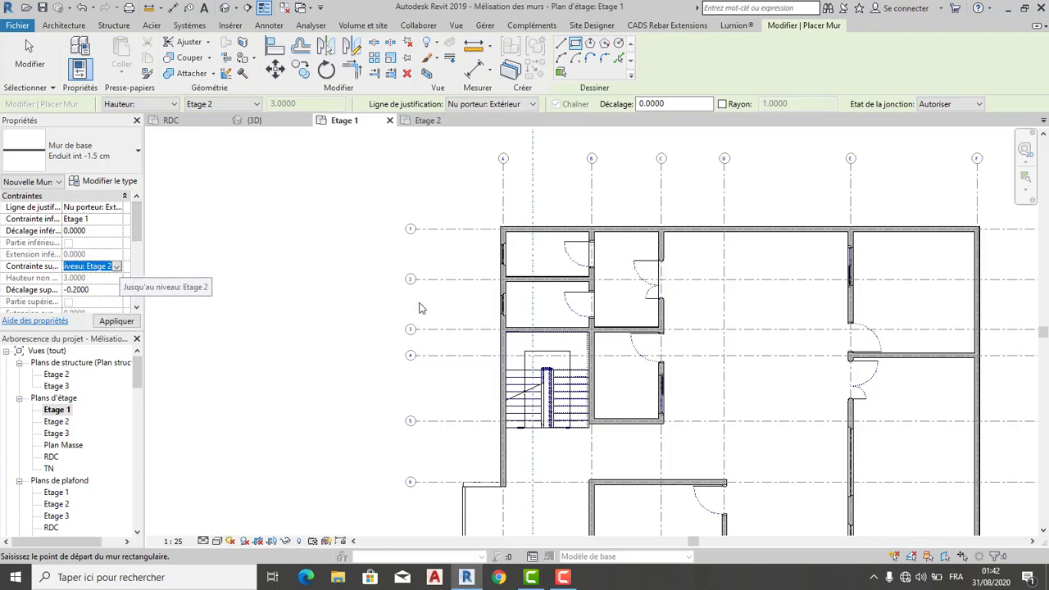
# Line the large right-hand room with a render wall rectangle.
pyautogui.moveTo(641, 285); pyautogui.dragTo(548, 200, button='middle')
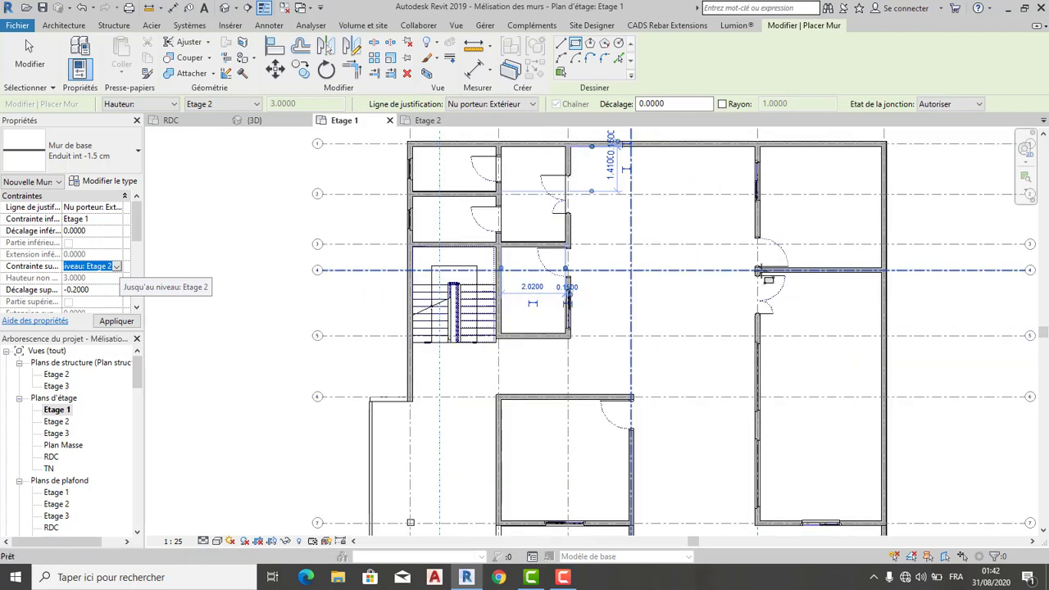
pyautogui.click(757, 147)
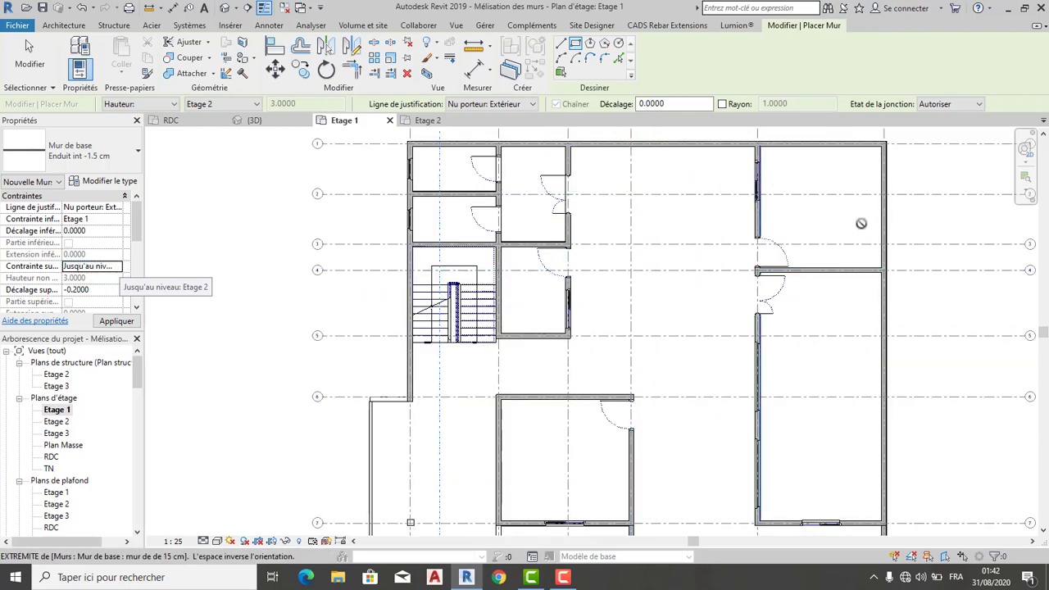
pyautogui.scroll(2, 882, 251)
pyautogui.scroll(4, 883, 258)
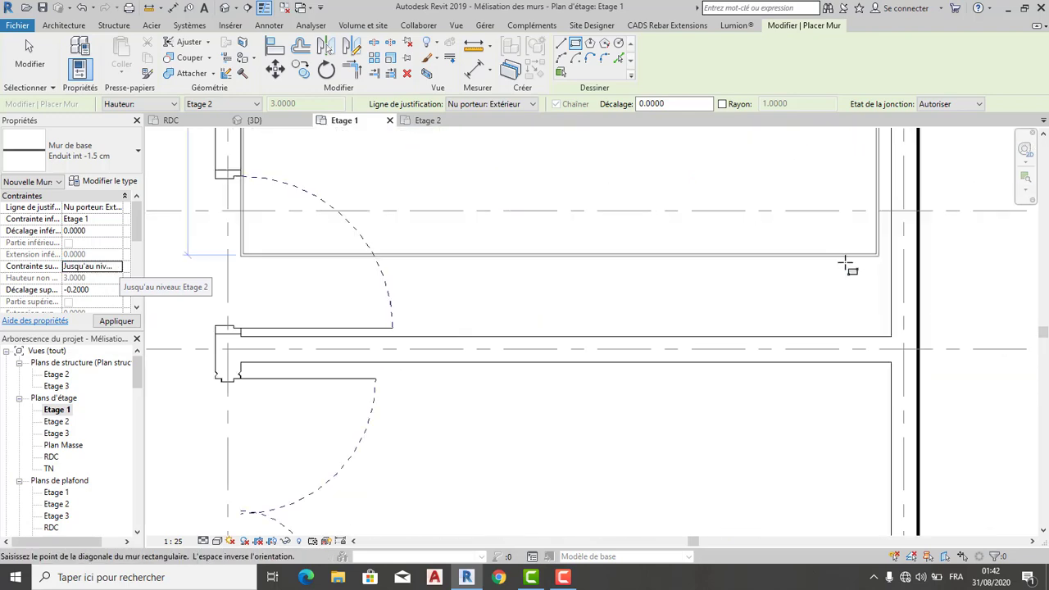
pyautogui.scroll(2, 848, 267)
pyautogui.moveTo(847, 294); pyautogui.dragTo(876, 375, button='middle')
pyautogui.scroll(-1, 875, 370)
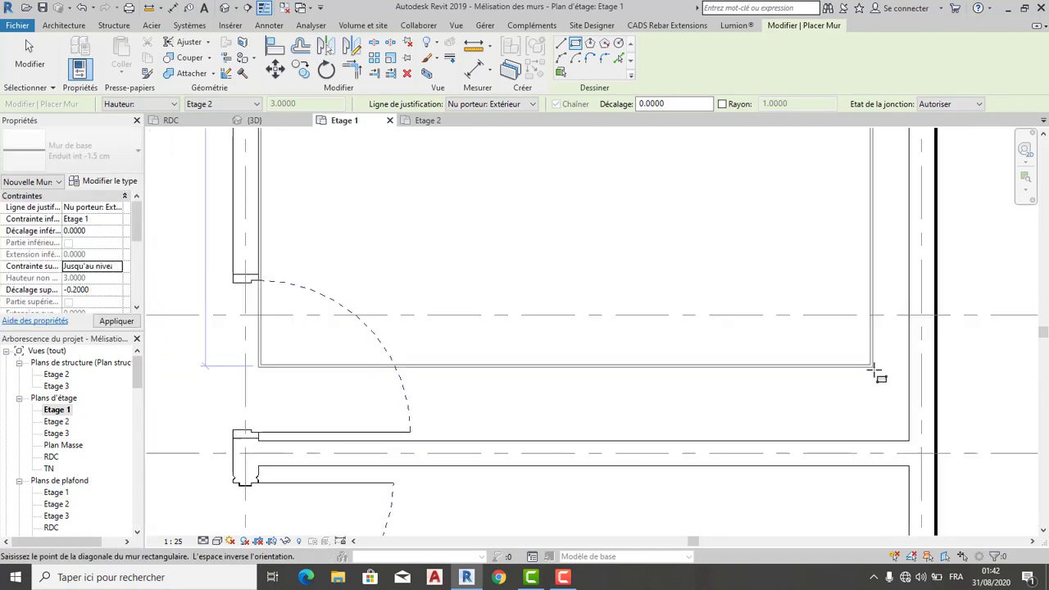
pyautogui.click(911, 441)
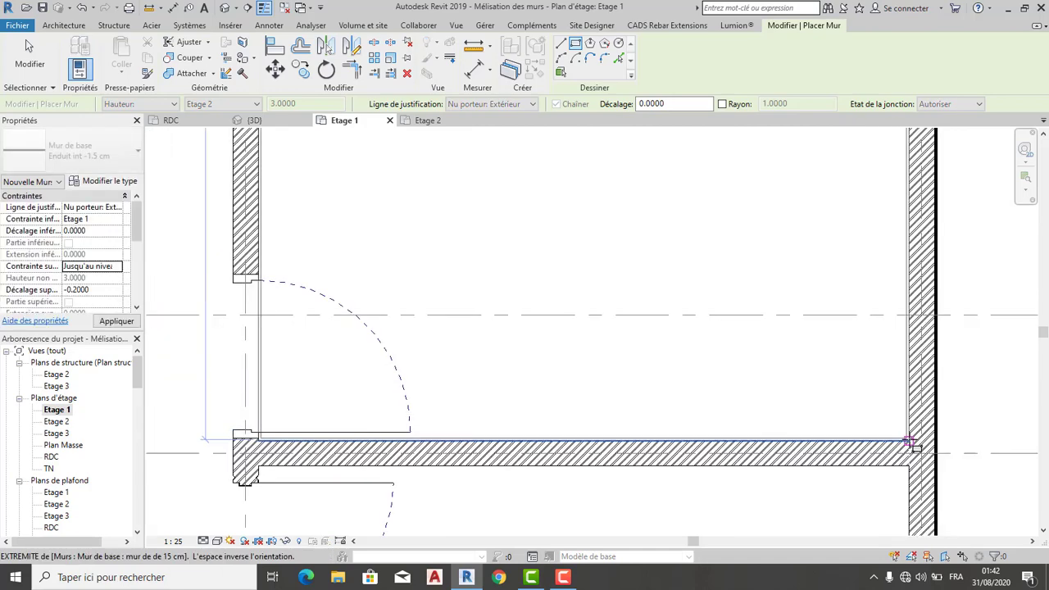
# Draw a render wall rectangle along the inner edges of the adjacent room.
pyautogui.scroll(-2, 778, 451)
pyautogui.scroll(-1, 740, 323)
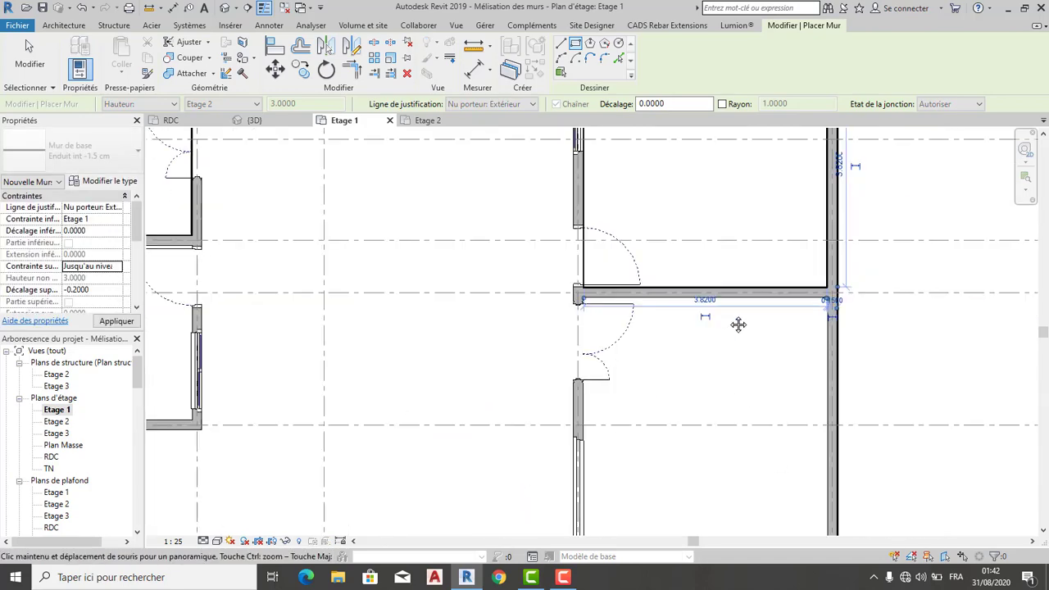
pyautogui.moveTo(740, 323); pyautogui.dragTo(582, 215, button='middle')
pyautogui.scroll(1, 578, 217)
pyautogui.scroll(1, 563, 219)
pyautogui.scroll(1, 561, 219)
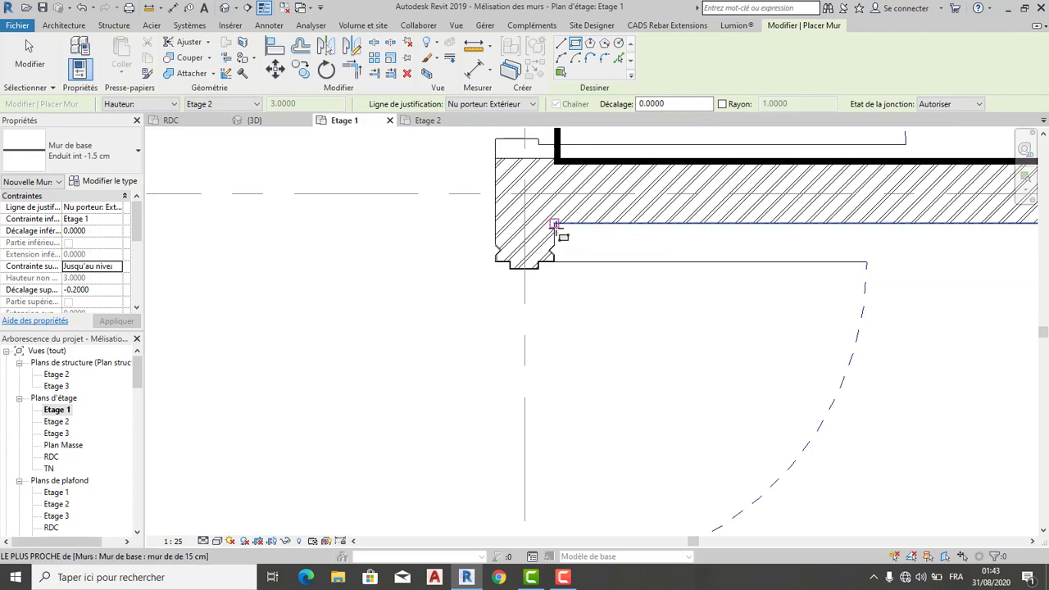
pyautogui.click(555, 223)
pyautogui.moveTo(672, 365); pyautogui.dragTo(541, 199, button='middle')
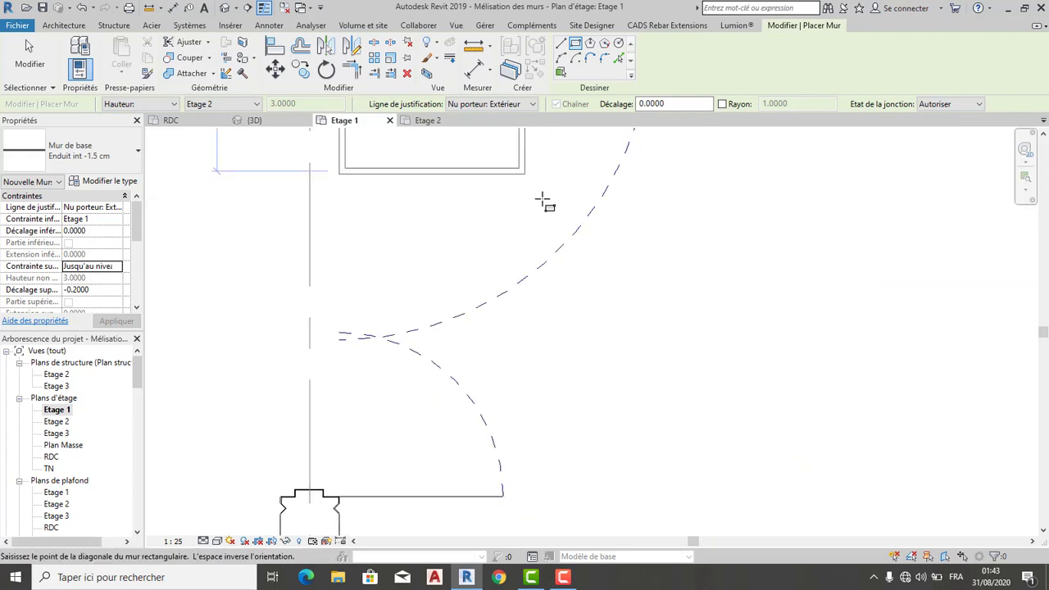
pyautogui.scroll(-3, 592, 300)
pyautogui.moveTo(738, 324)
pyautogui.mouseDown(button='middle')
pyautogui.moveTo(673, 415)
pyautogui.moveTo(560, 300)
pyautogui.mouseUp(button='middle')
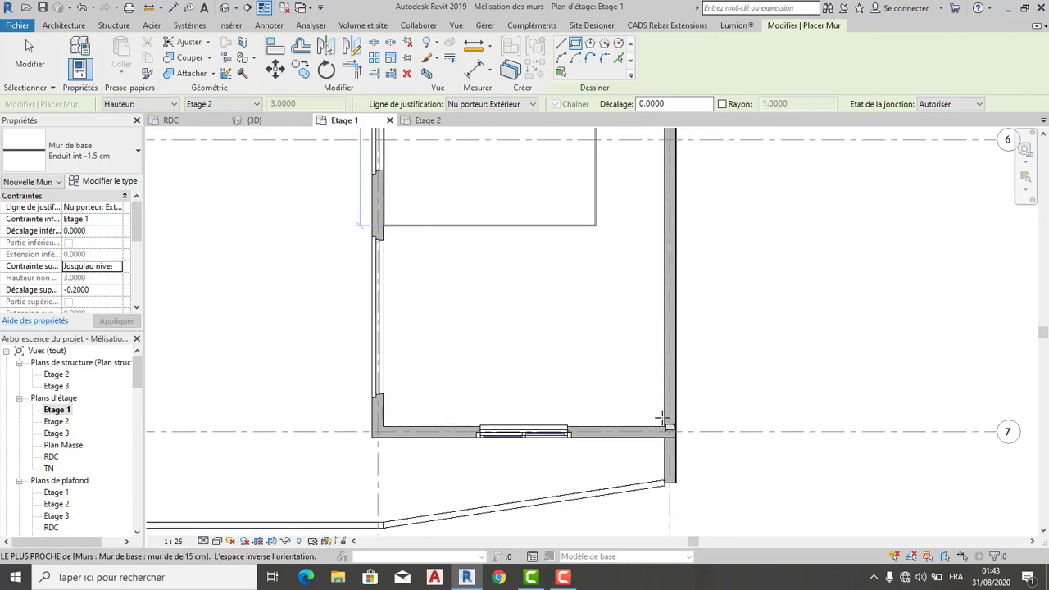
pyautogui.click(647, 375)
# Line the next room with render walls from its inner corner to the lower-right corner.
pyautogui.moveTo(537, 340); pyautogui.dragTo(710, 431, button='middle')
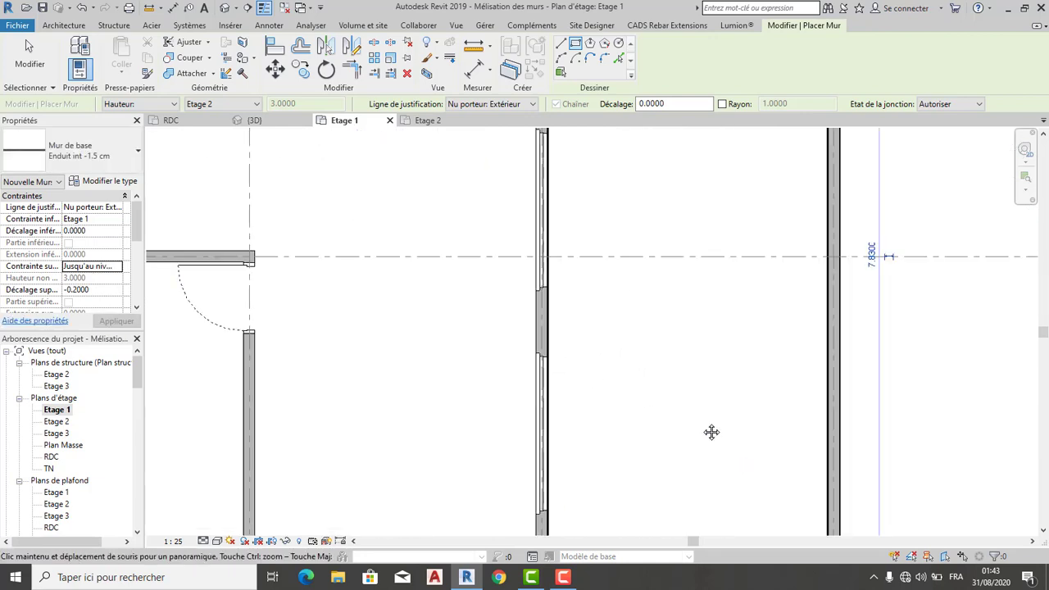
pyautogui.scroll(-3, 682, 374)
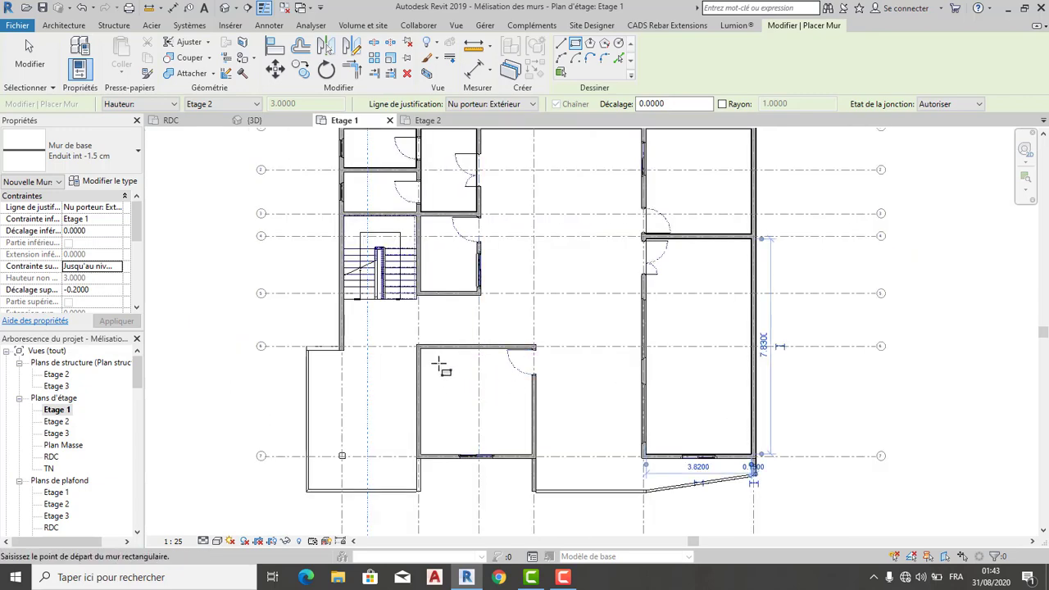
pyautogui.scroll(1, 437, 358)
pyautogui.scroll(2, 424, 358)
pyautogui.scroll(2, 410, 330)
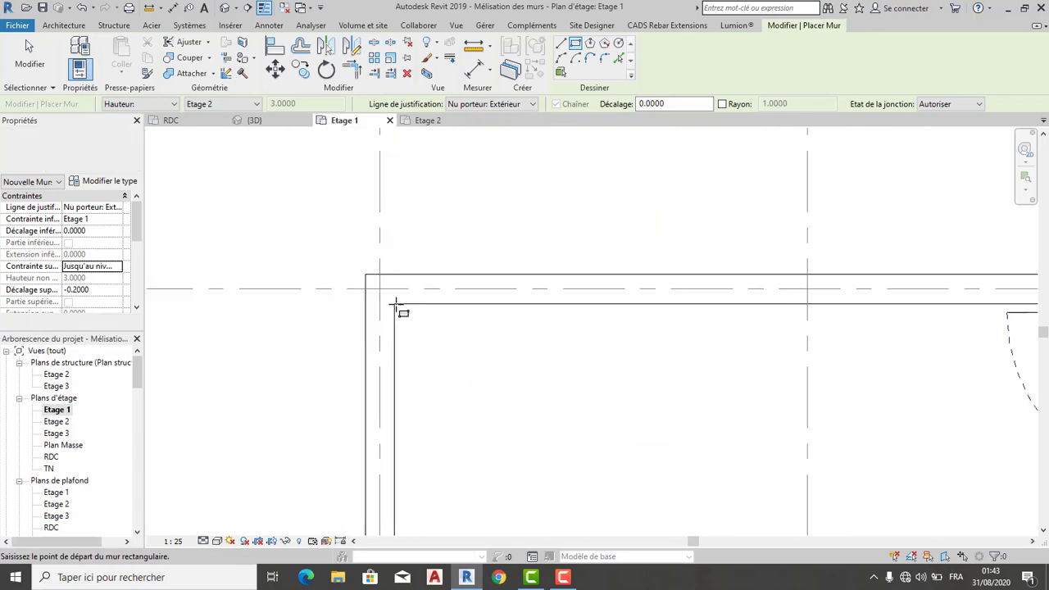
pyautogui.click(395, 304)
pyautogui.scroll(-2, 503, 250)
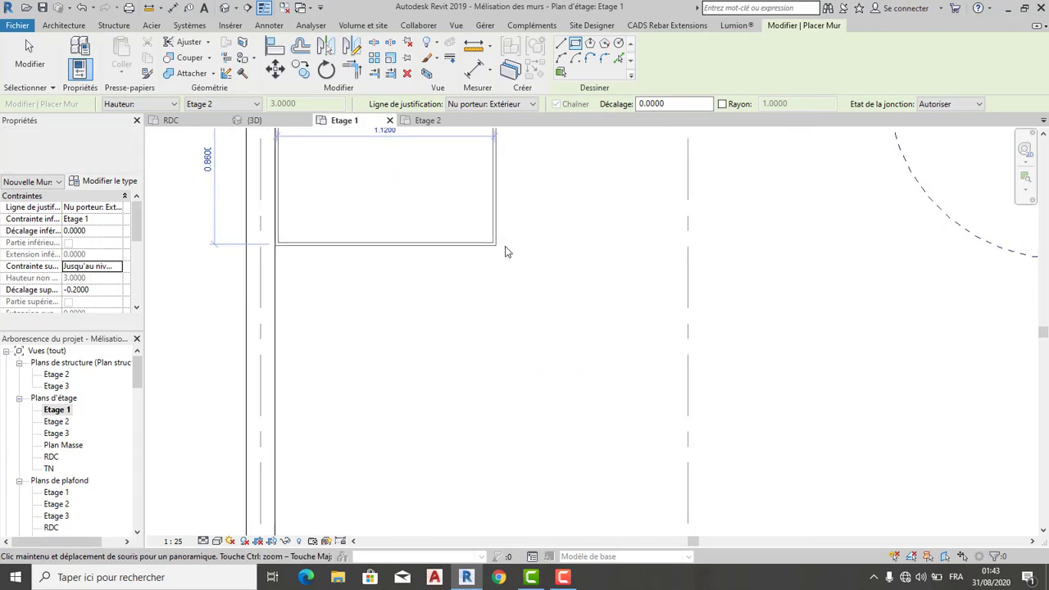
pyautogui.scroll(-1, 515, 270)
pyautogui.scroll(-1, 574, 328)
pyautogui.scroll(-2, 623, 388)
pyautogui.scroll(-1, 613, 341)
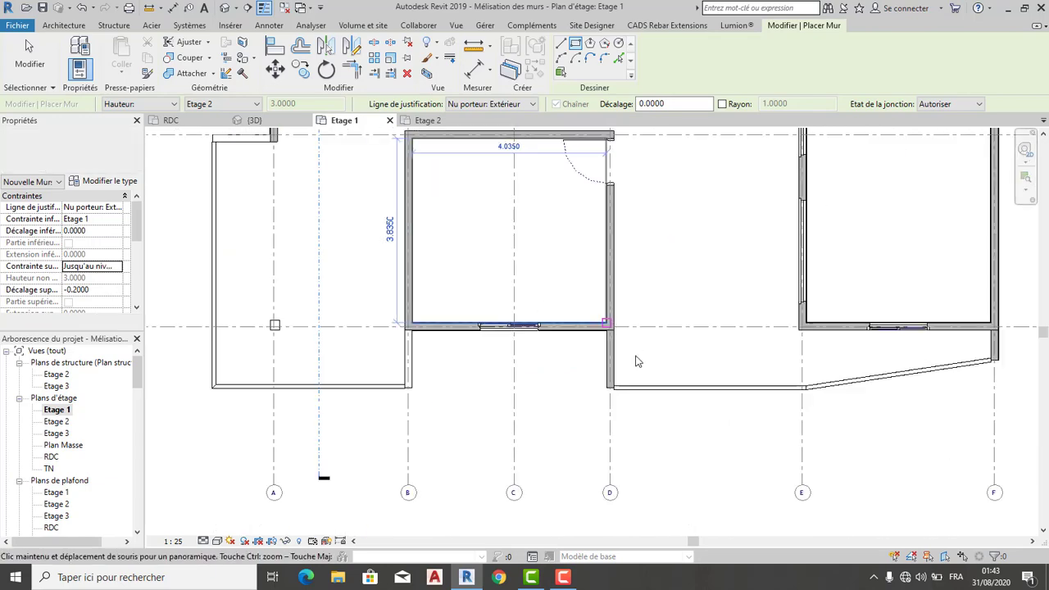
pyautogui.scroll(3, 596, 305)
pyautogui.scroll(1, 596, 305)
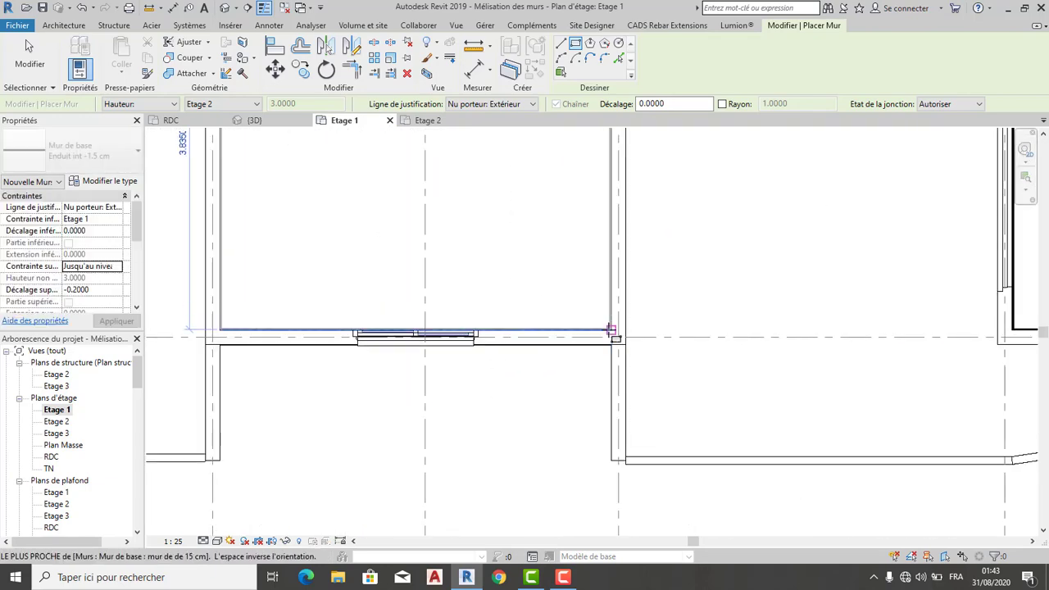
pyautogui.click(611, 331)
pyautogui.click(599, 297)
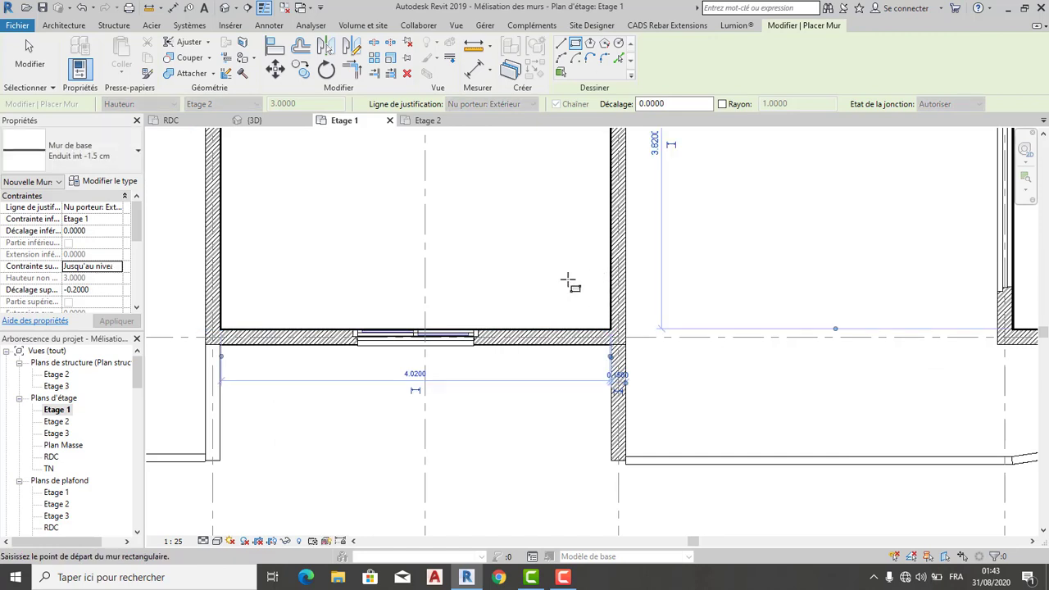
pyautogui.scroll(-1, 569, 284)
pyautogui.scroll(-1, 590, 291)
pyautogui.moveTo(758, 348)
pyautogui.mouseDown(button='middle')
pyautogui.moveTo(708, 413)
pyautogui.moveTo(583, 372)
pyautogui.mouseUp(button='middle')
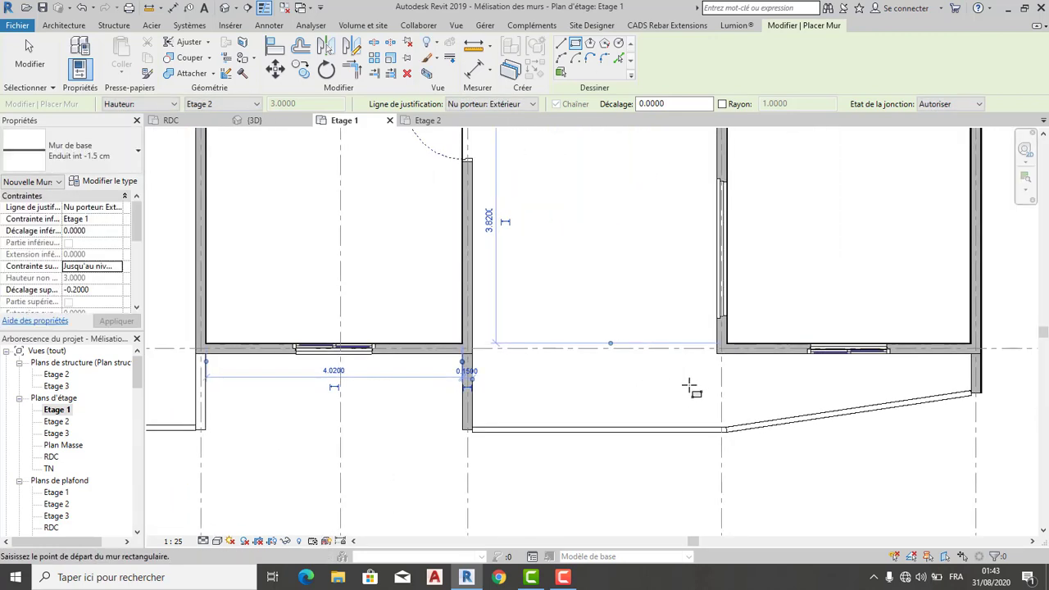
pyautogui.click(564, 46)
# Set the wall justification to Nu fini: Intérieur.
pyautogui.moveTo(549, 328); pyautogui.dragTo(534, 423, button='middle')
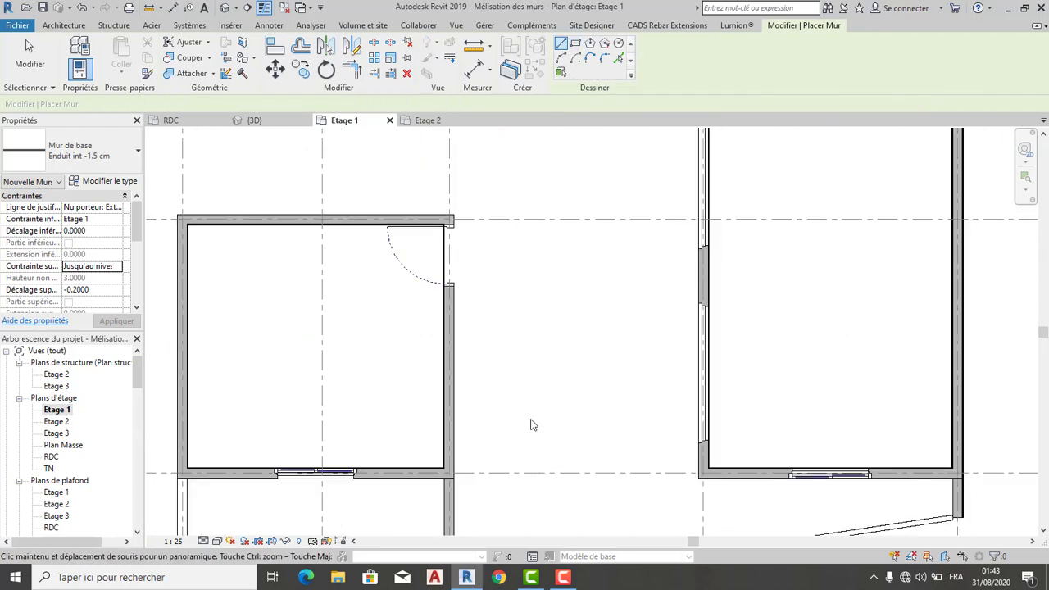
pyautogui.click(620, 61)
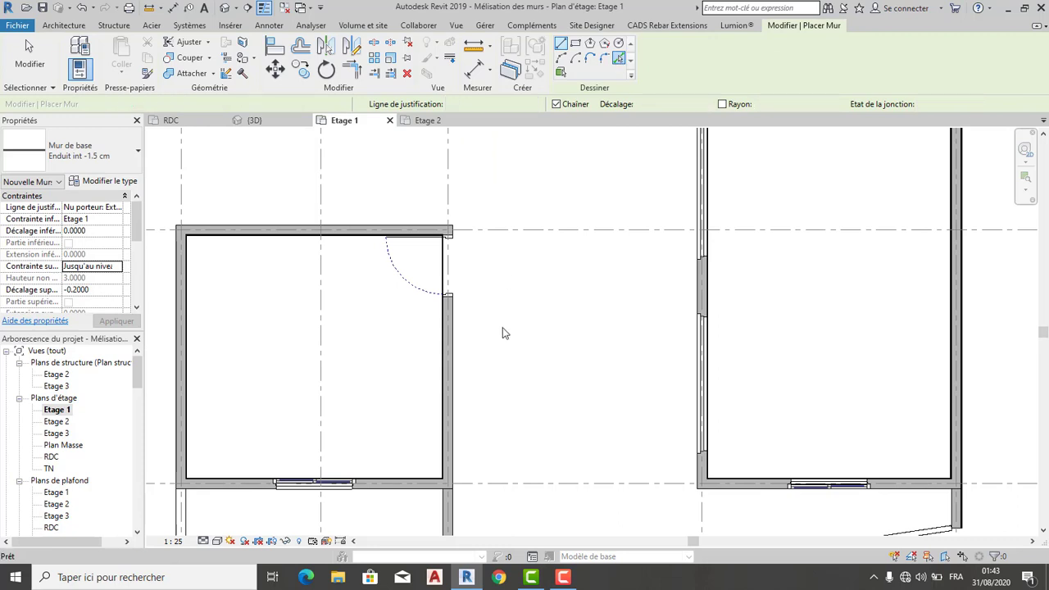
pyautogui.scroll(2, 464, 358)
pyautogui.scroll(1, 452, 352)
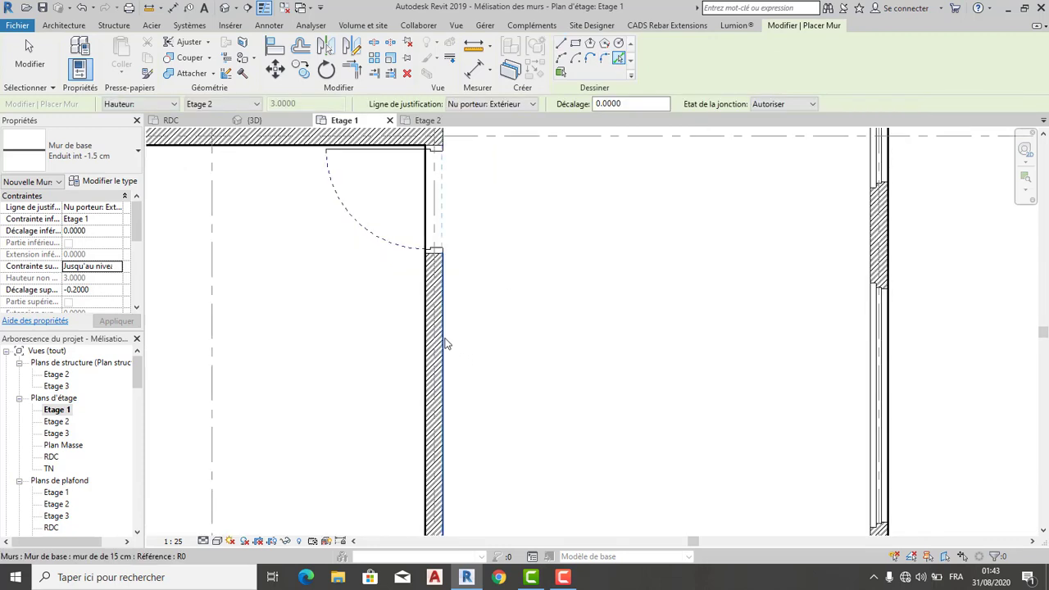
pyautogui.scroll(2, 445, 339)
pyautogui.scroll(1, 449, 328)
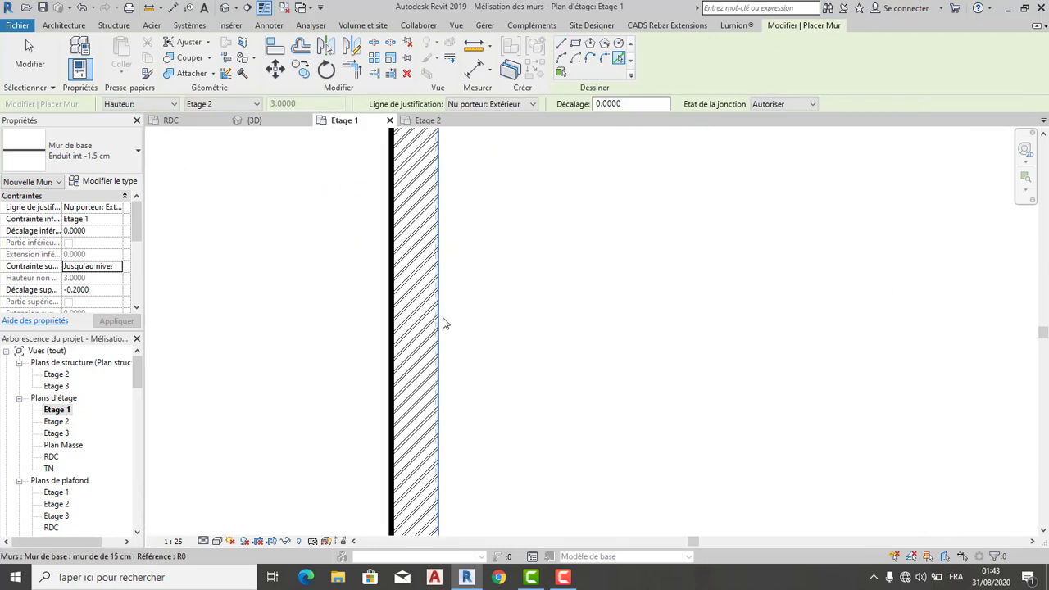
pyautogui.click(492, 103)
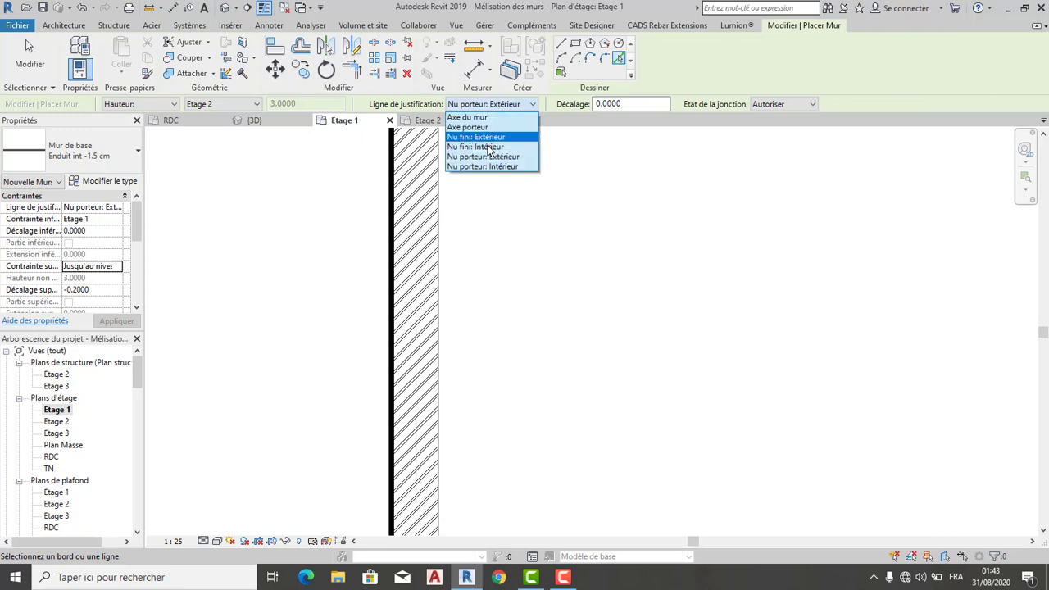
pyautogui.click(483, 148)
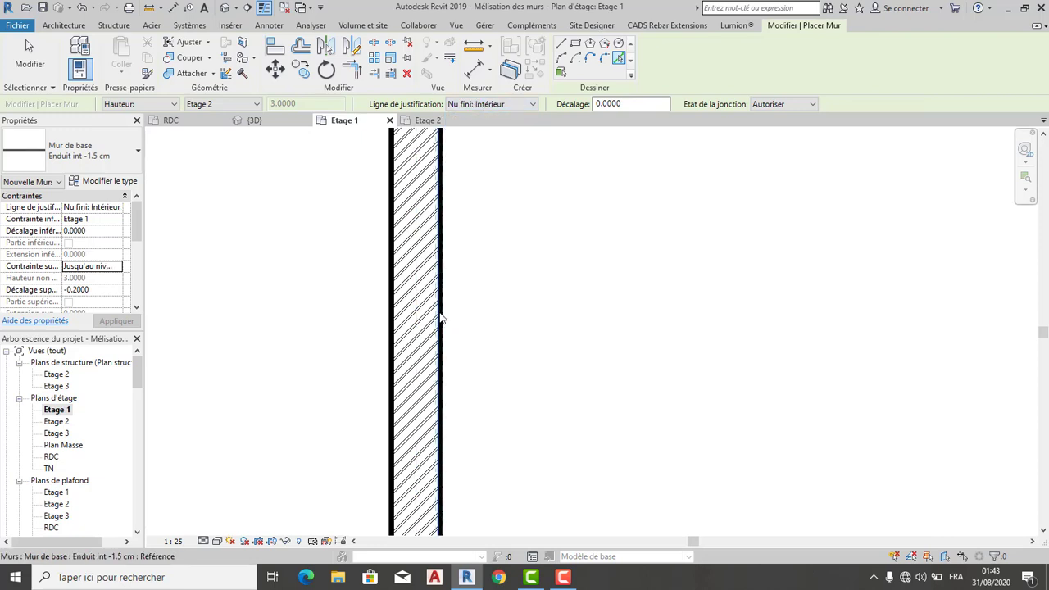
# Draw a short render wall from the sloped wall's end down to the room corner.
pyautogui.scroll(-2, 443, 316)
pyautogui.scroll(-2, 477, 264)
pyautogui.moveTo(534, 344); pyautogui.dragTo(467, 218, button='middle')
pyautogui.scroll(-1, 466, 218)
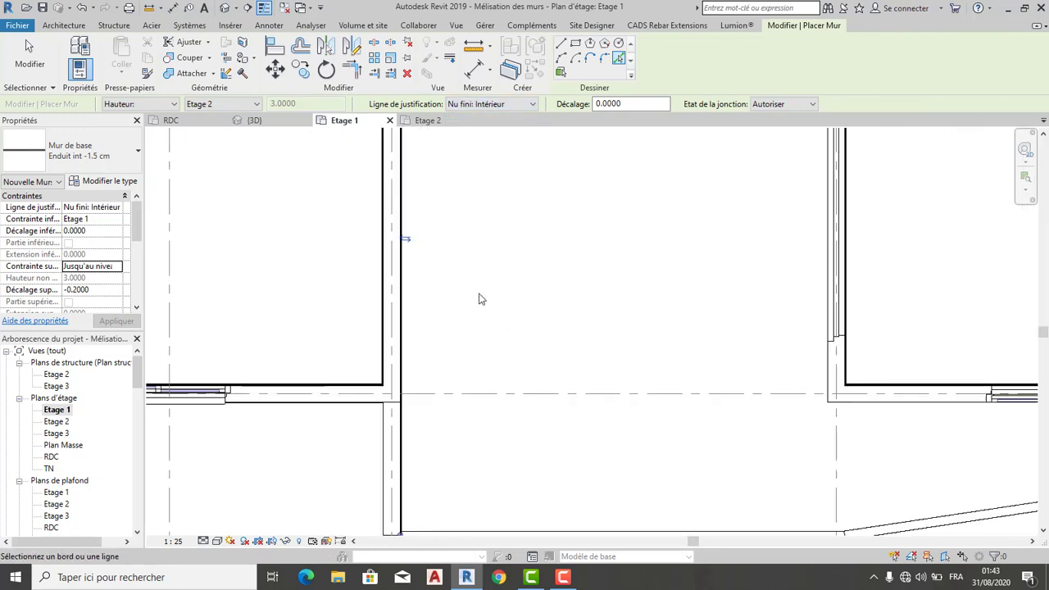
pyautogui.scroll(-2, 480, 298)
pyautogui.moveTo(511, 386); pyautogui.dragTo(390, 371, button='middle')
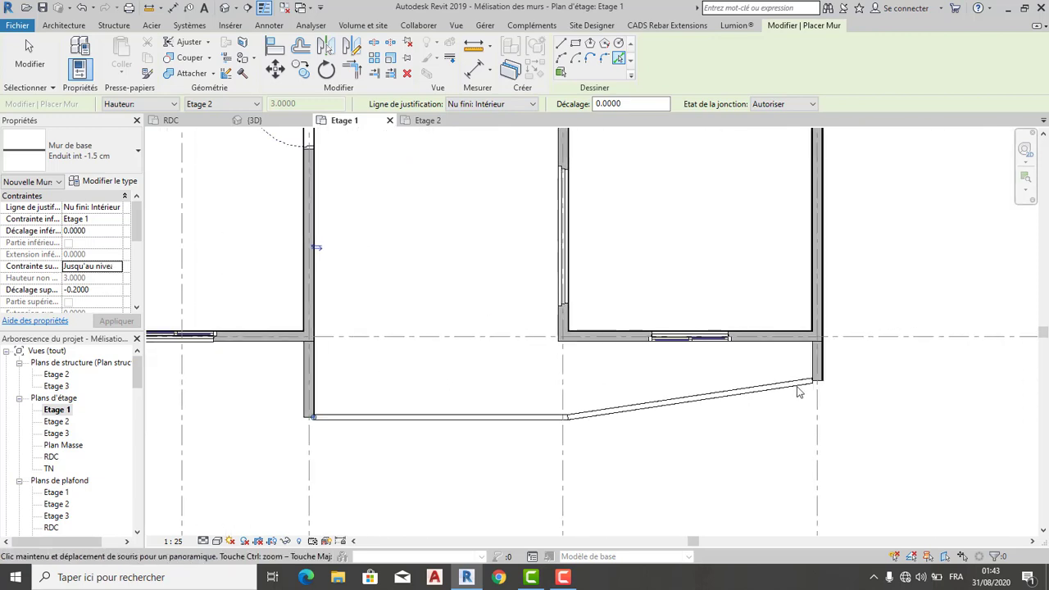
pyautogui.click(562, 45)
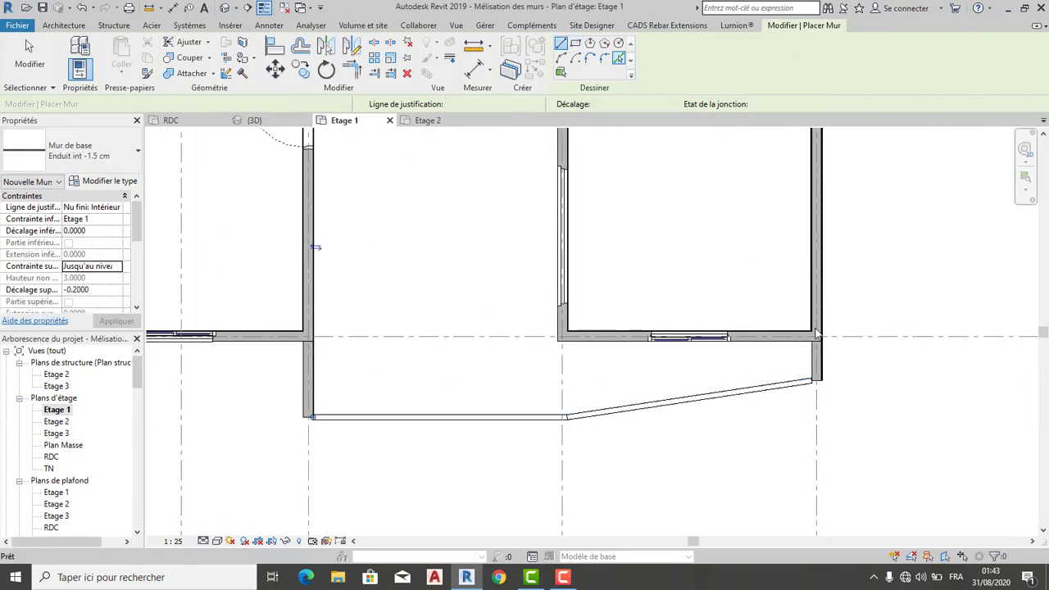
pyautogui.scroll(3, 811, 338)
pyautogui.click(808, 337)
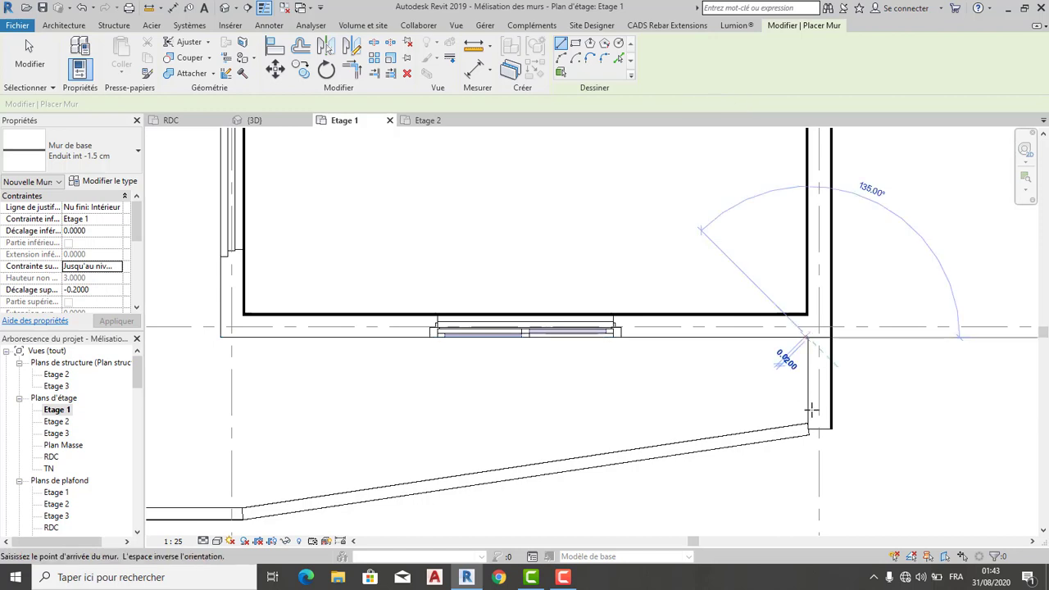
pyautogui.scroll(2, 808, 429)
pyautogui.scroll(2, 809, 431)
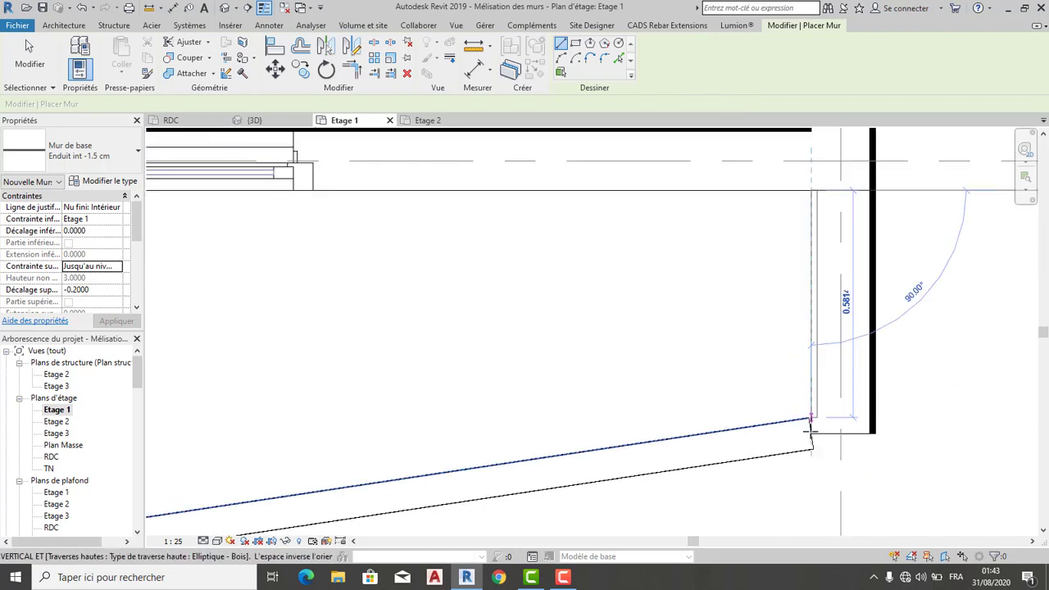
pyautogui.click(810, 432)
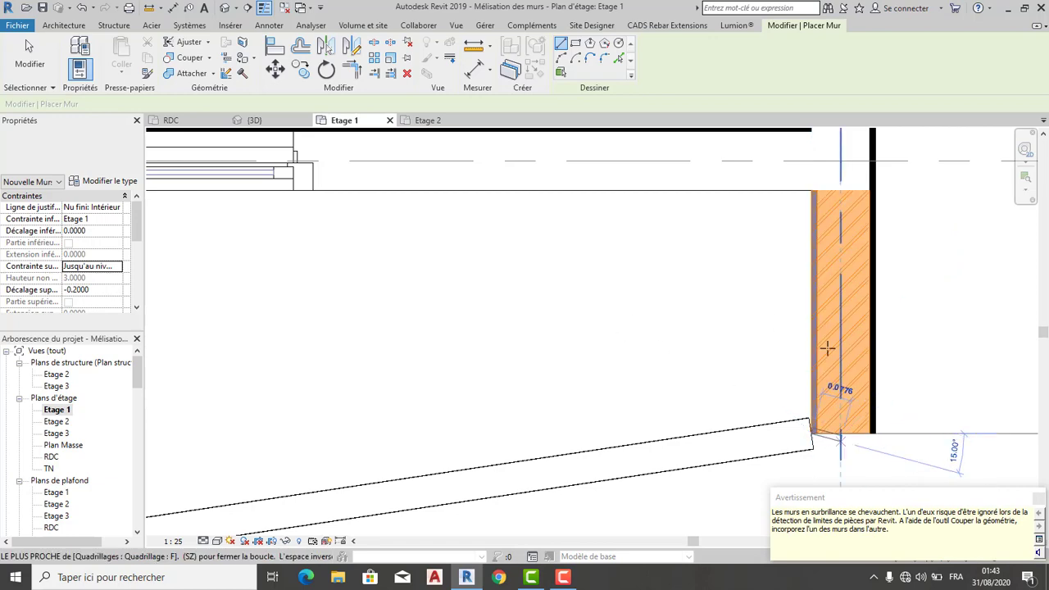
# Dismiss the overlapping walls warning and leave wall placement.
pyautogui.press('Escape')
pyautogui.click(1037, 499)
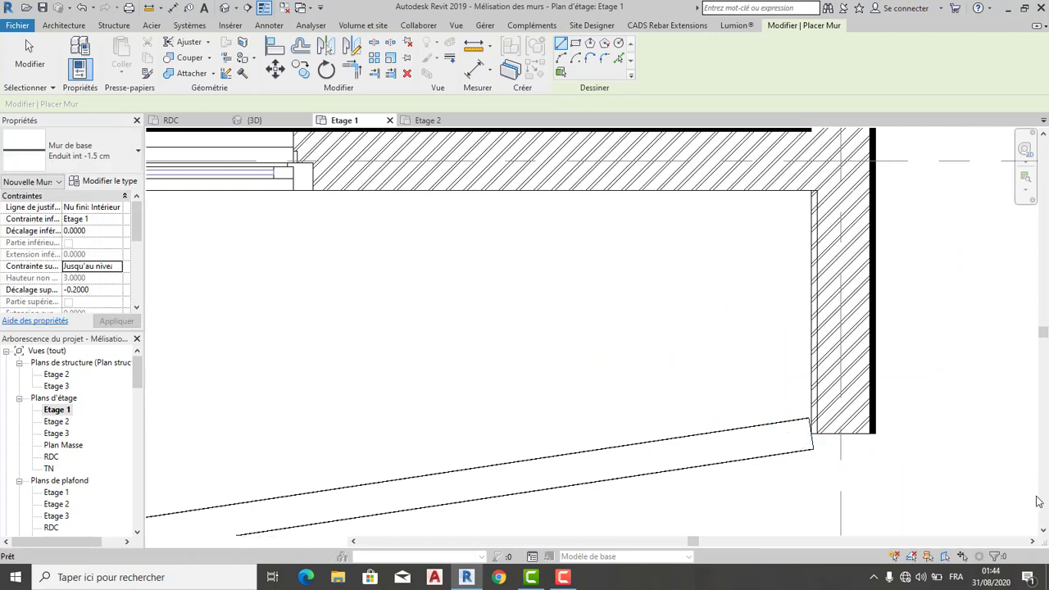
pyautogui.press('Escape')
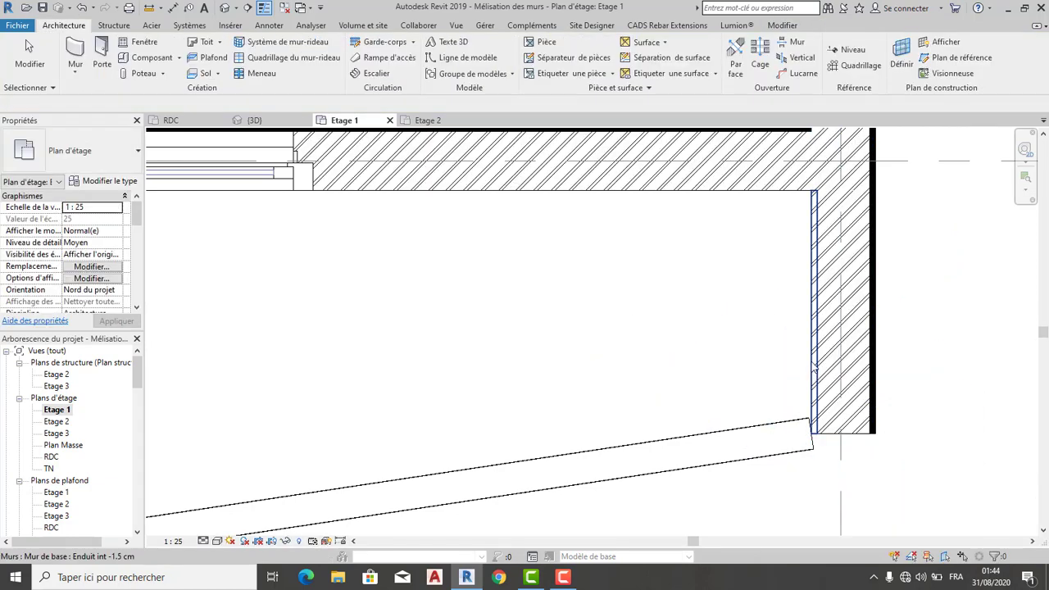
pyautogui.click(812, 361)
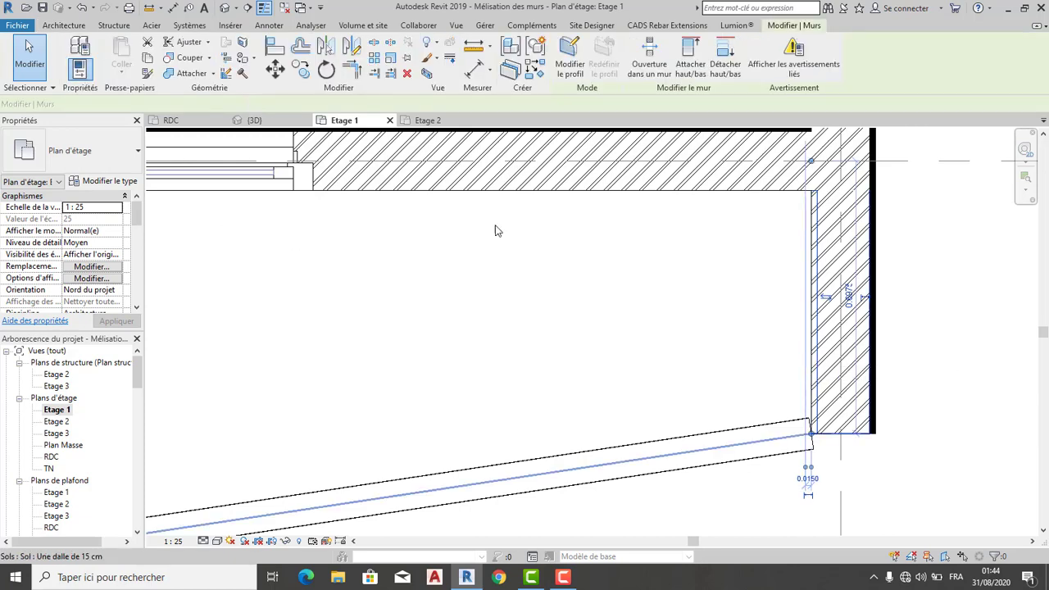
pyautogui.click(268, 122)
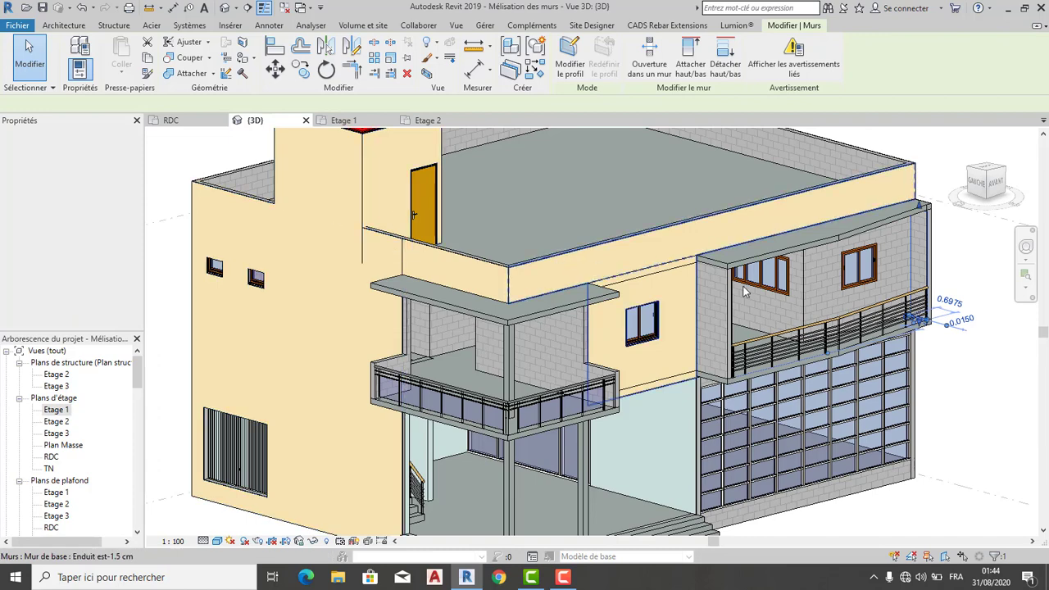
pyautogui.scroll(3, 941, 253)
pyautogui.scroll(2, 901, 250)
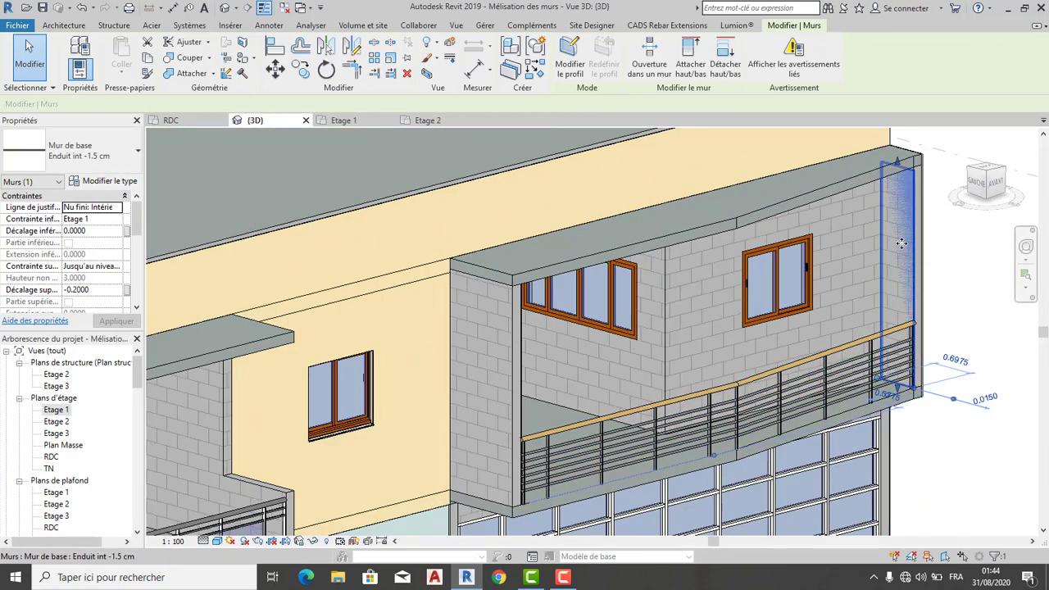
pyautogui.click(935, 337)
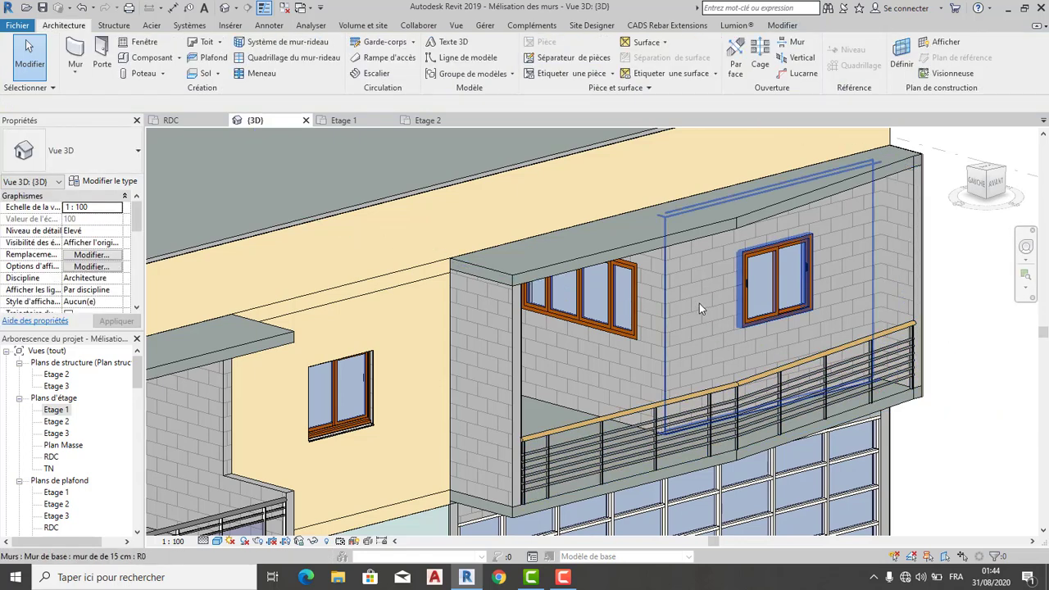
pyautogui.scroll(-2, 699, 305)
pyautogui.scroll(-1, 738, 334)
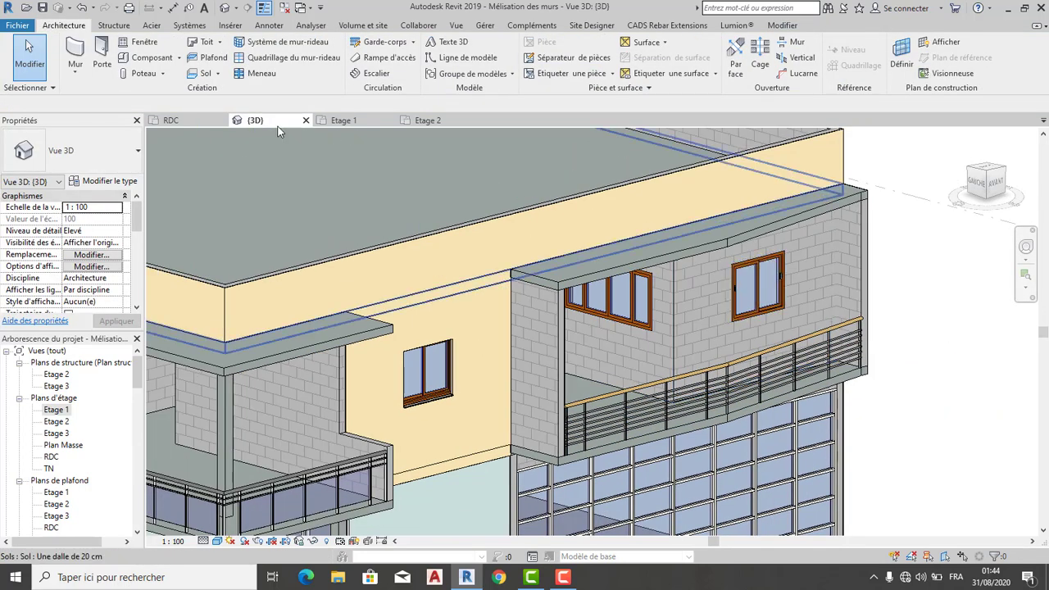
pyautogui.click(343, 121)
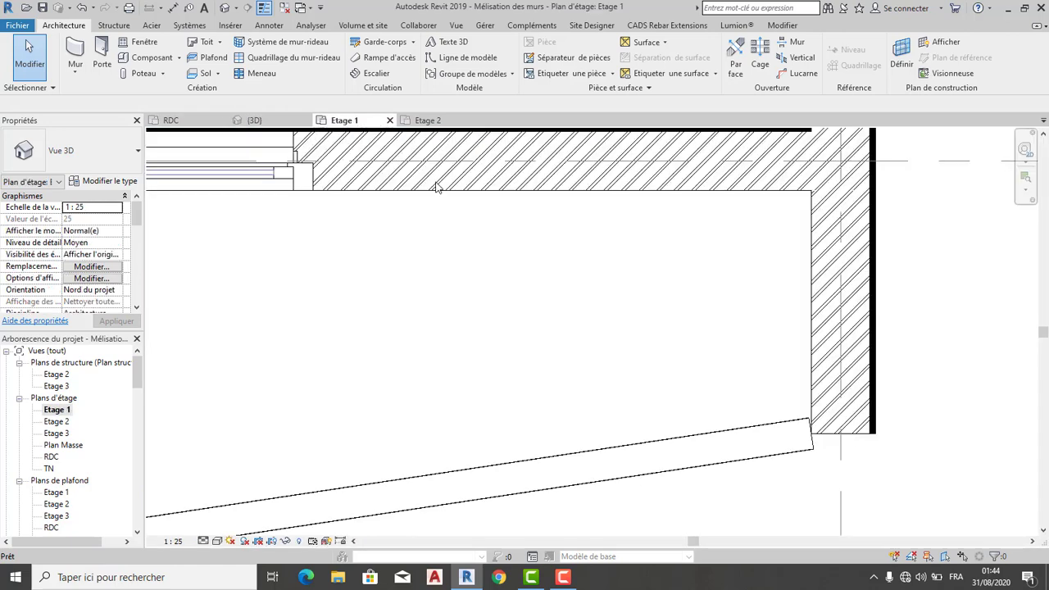
pyautogui.scroll(-2, 612, 305)
pyautogui.scroll(-1, 733, 331)
# Start a new wall justified on Nu porteur: Extérieur.
pyautogui.scroll(-1, 723, 323)
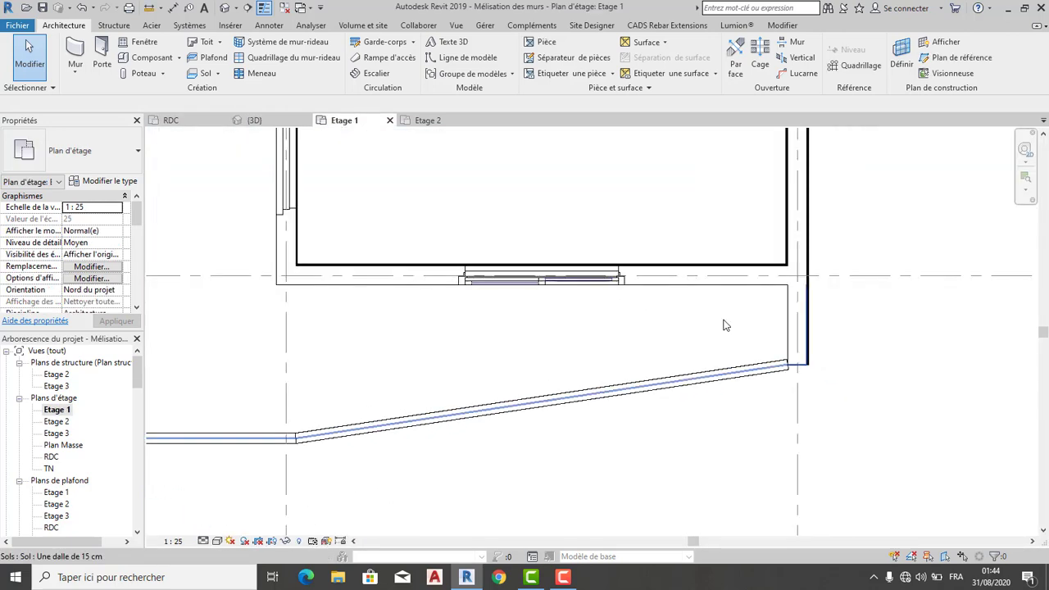
pyautogui.click(76, 51)
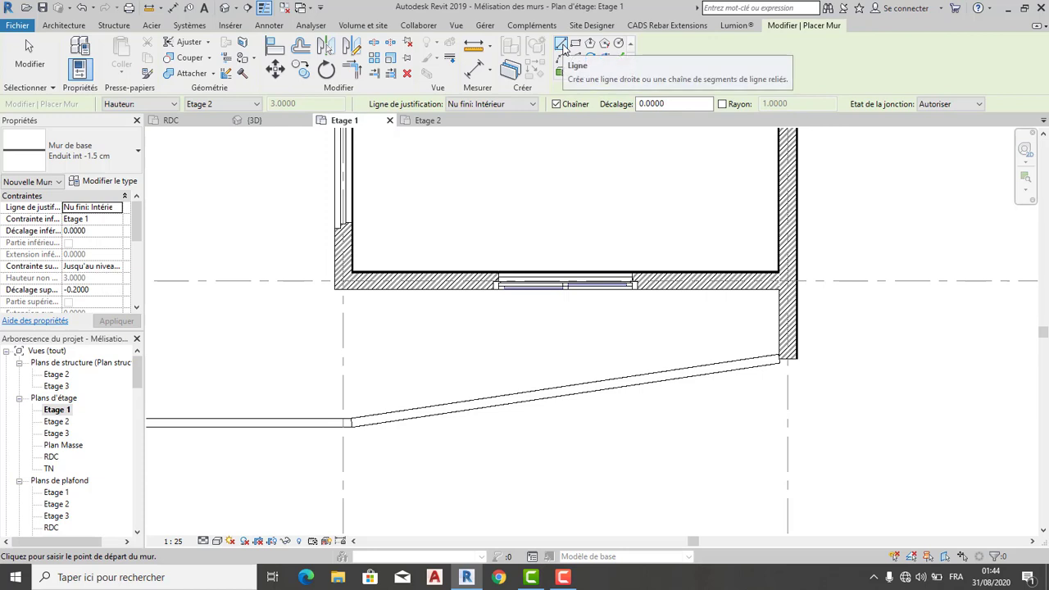
pyautogui.click(619, 59)
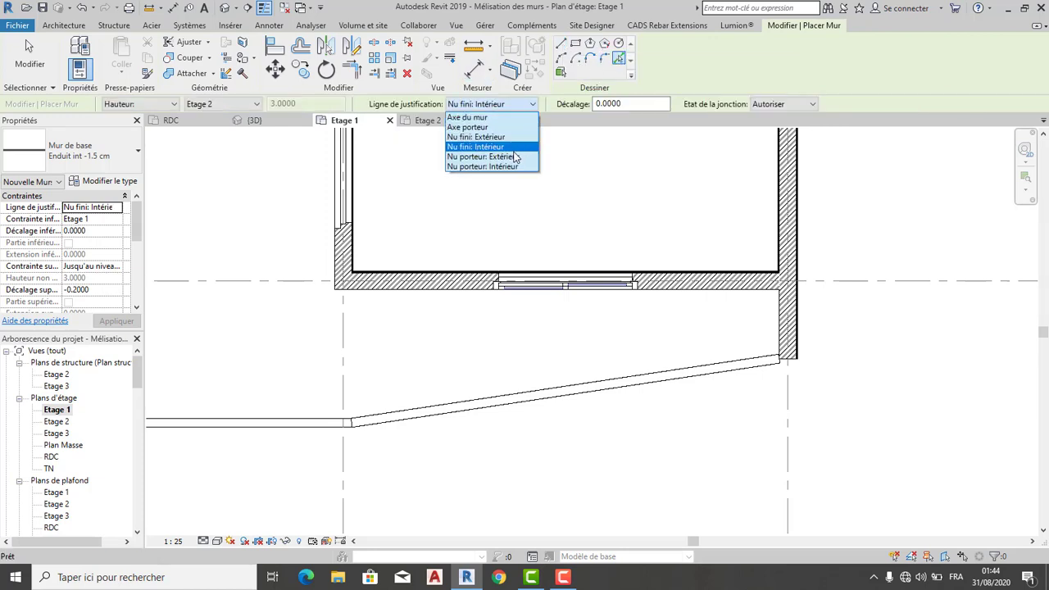
pyautogui.click(484, 159)
pyautogui.scroll(5, 781, 312)
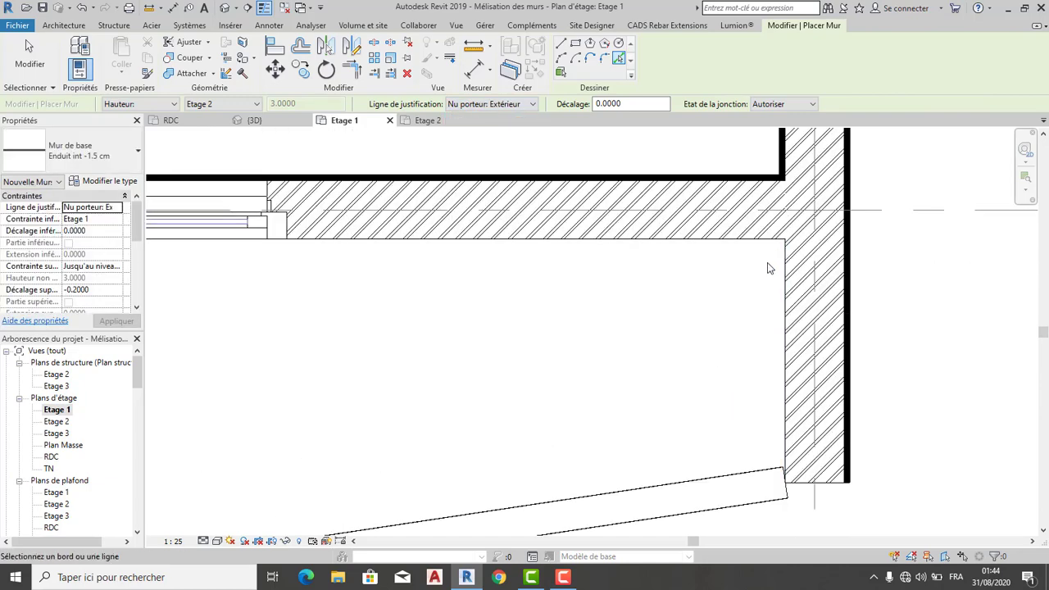
pyautogui.scroll(-2, 745, 299)
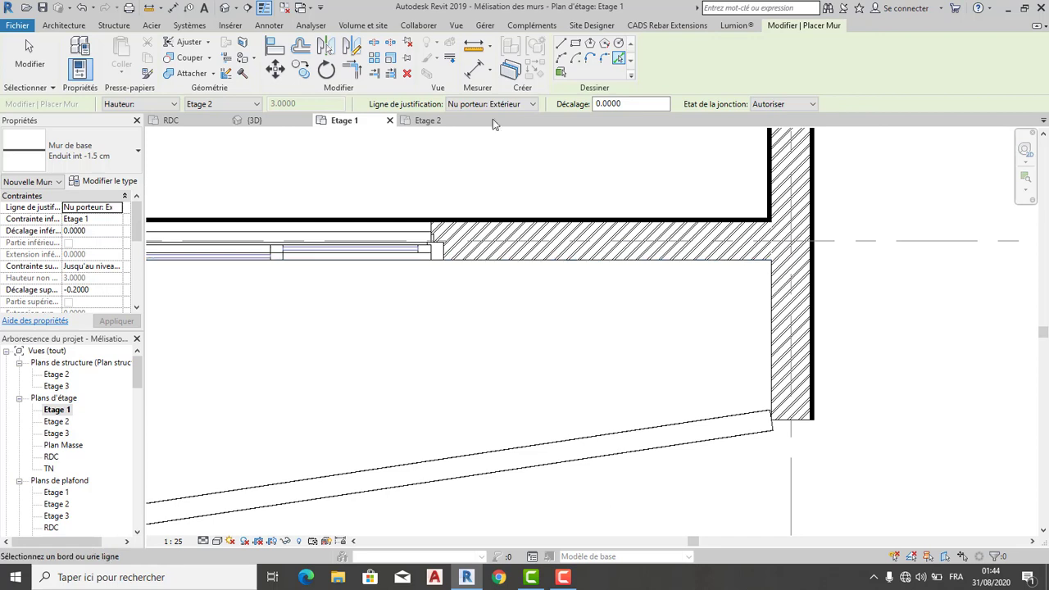
# Draw the render wall down the pillar's side face from corner to lower corner.
pyautogui.click(562, 42)
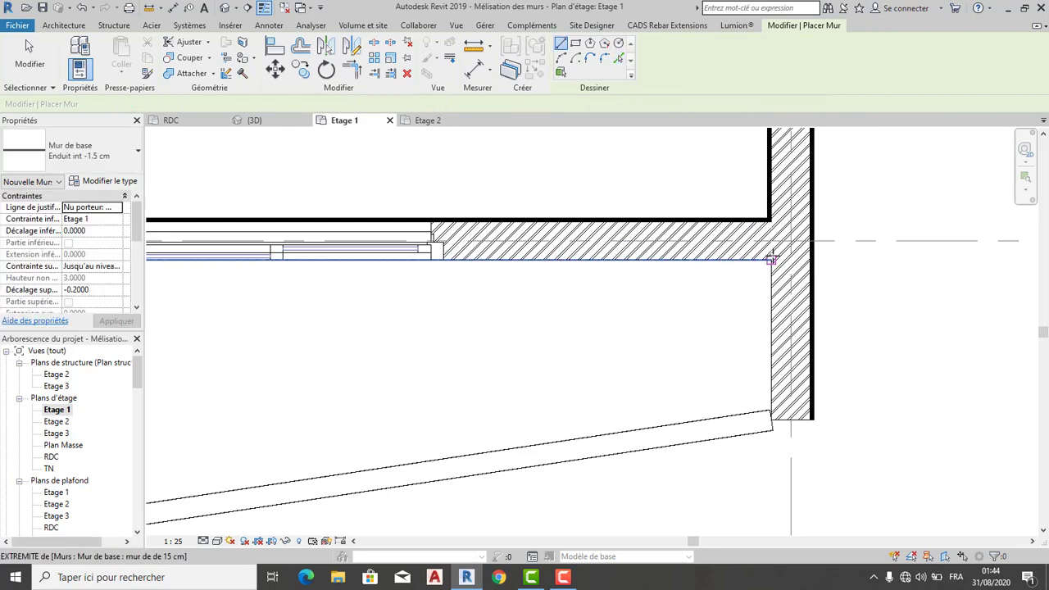
pyautogui.click(771, 261)
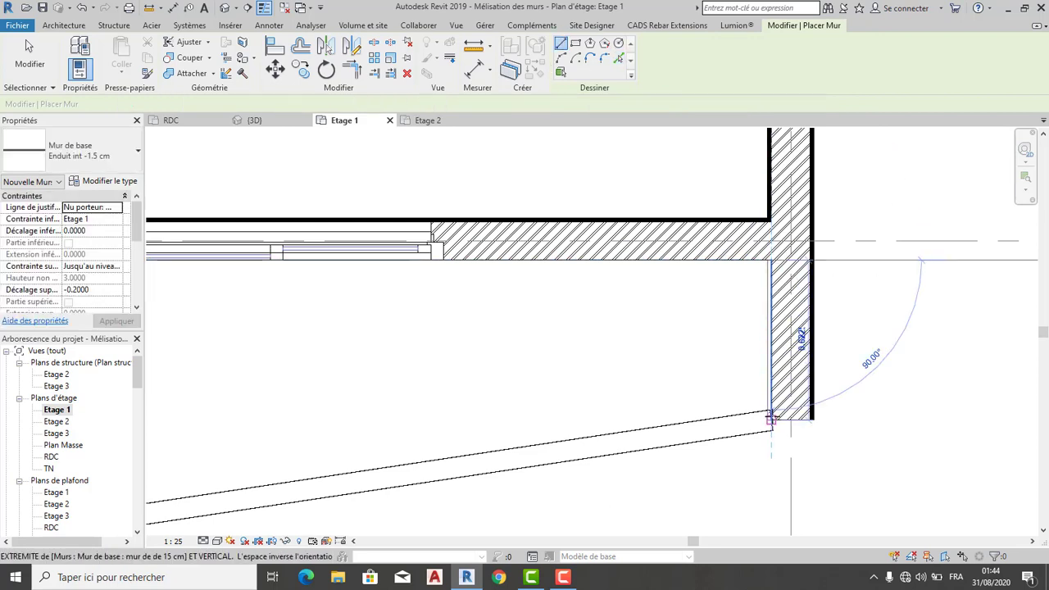
pyautogui.click(771, 420)
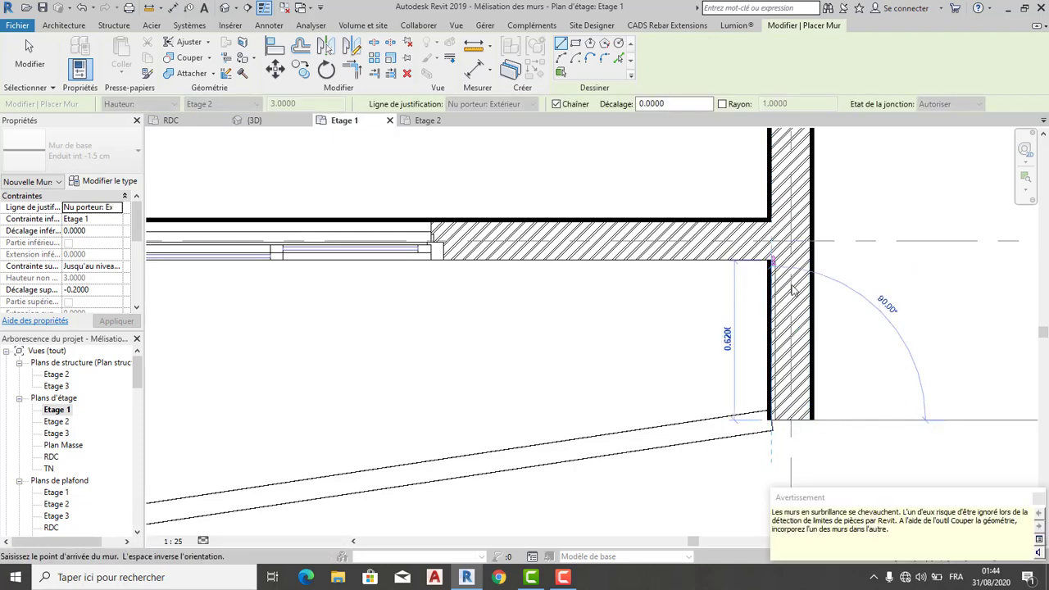
pyautogui.press('Escape')
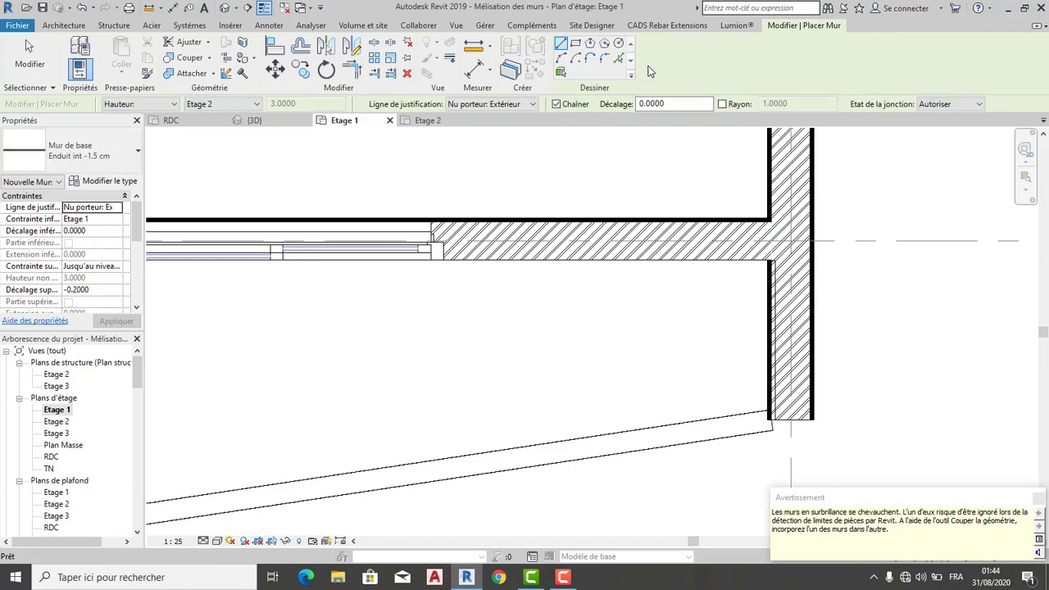
pyautogui.scroll(3, 762, 253)
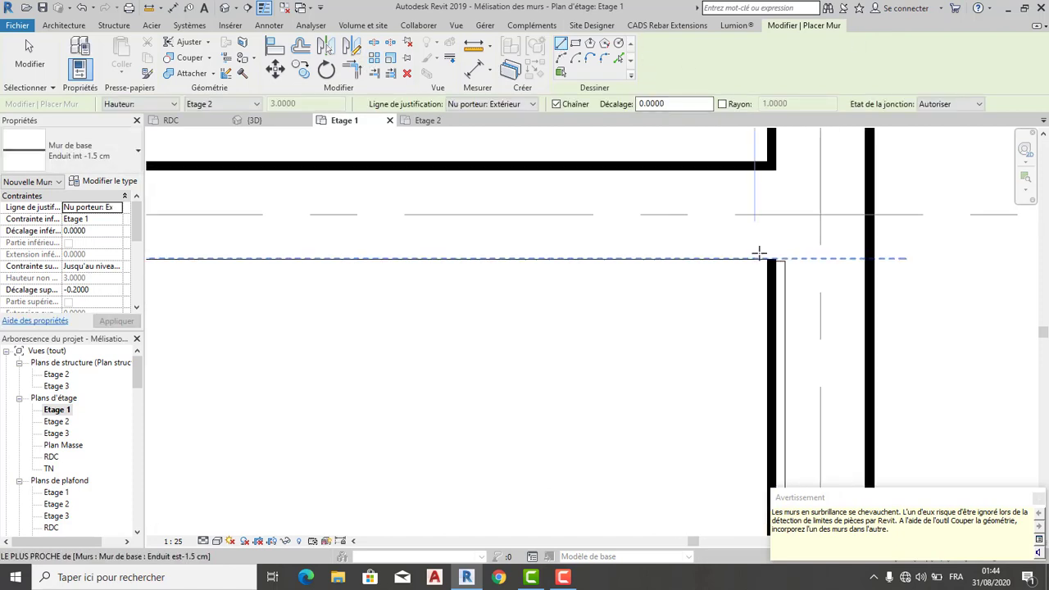
pyautogui.scroll(2, 761, 250)
pyautogui.moveTo(747, 339); pyautogui.dragTo(693, 246, button='middle')
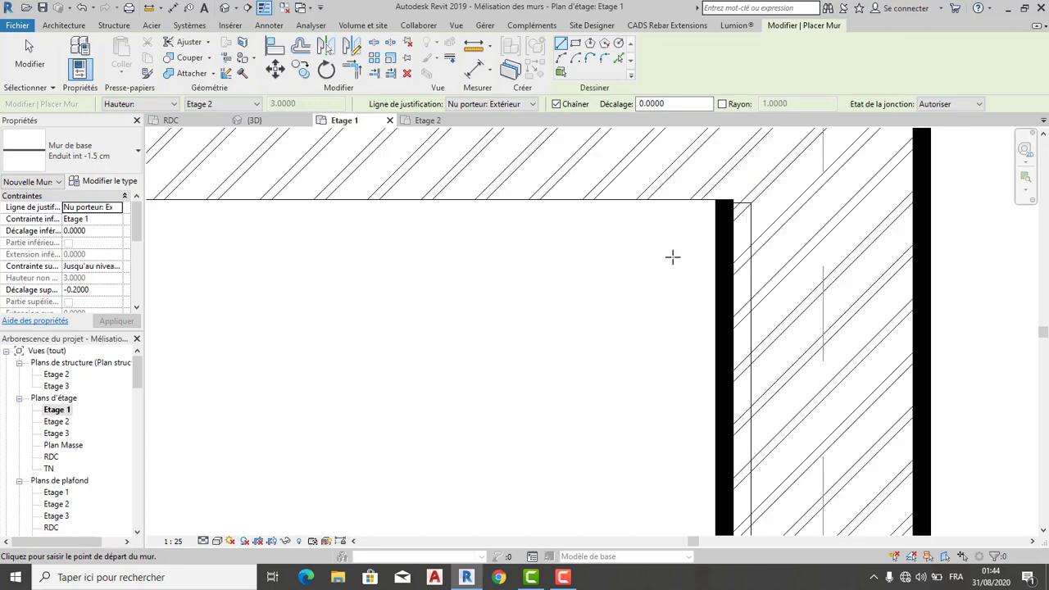
pyautogui.press('Escape')
pyautogui.press('Escape')
pyautogui.scroll(-2, 700, 263)
# Undo the overlapping render wall and restart Enduit int -1.5 cm wall placement.
pyautogui.scroll(-2, 675, 274)
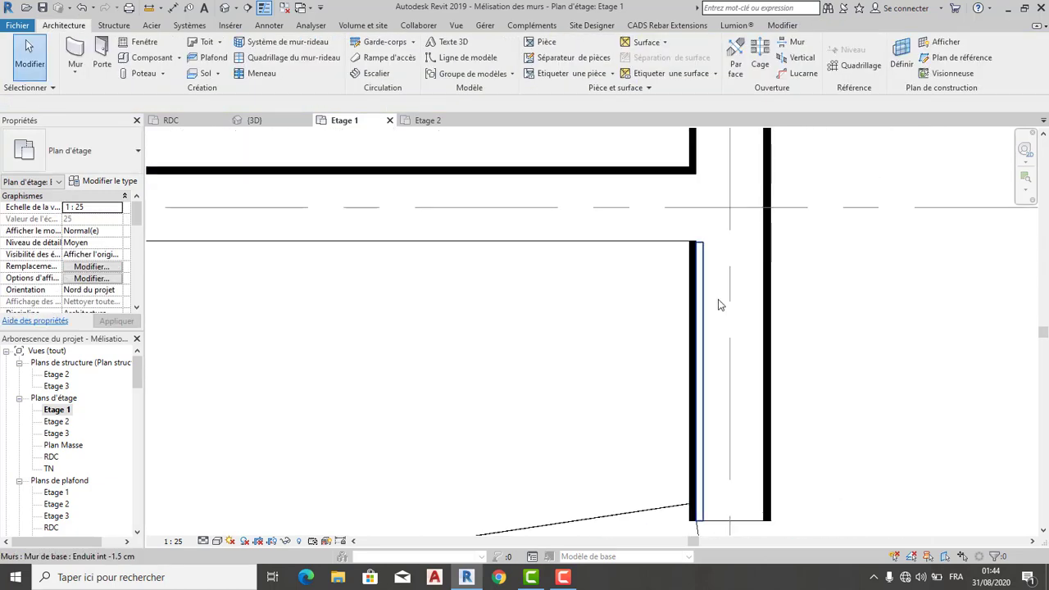
pyautogui.click(82, 8)
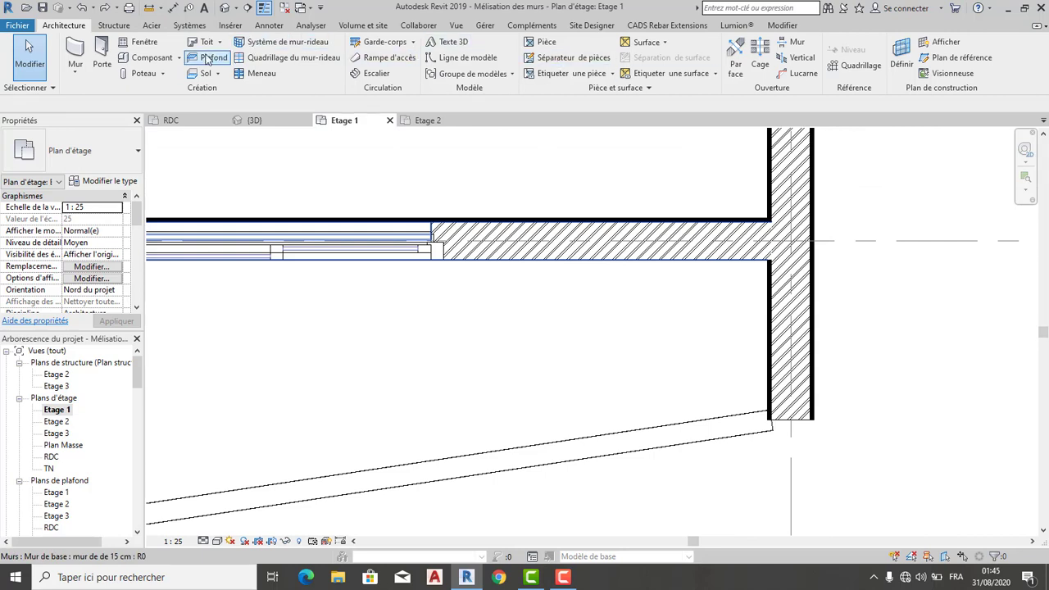
pyautogui.click(74, 51)
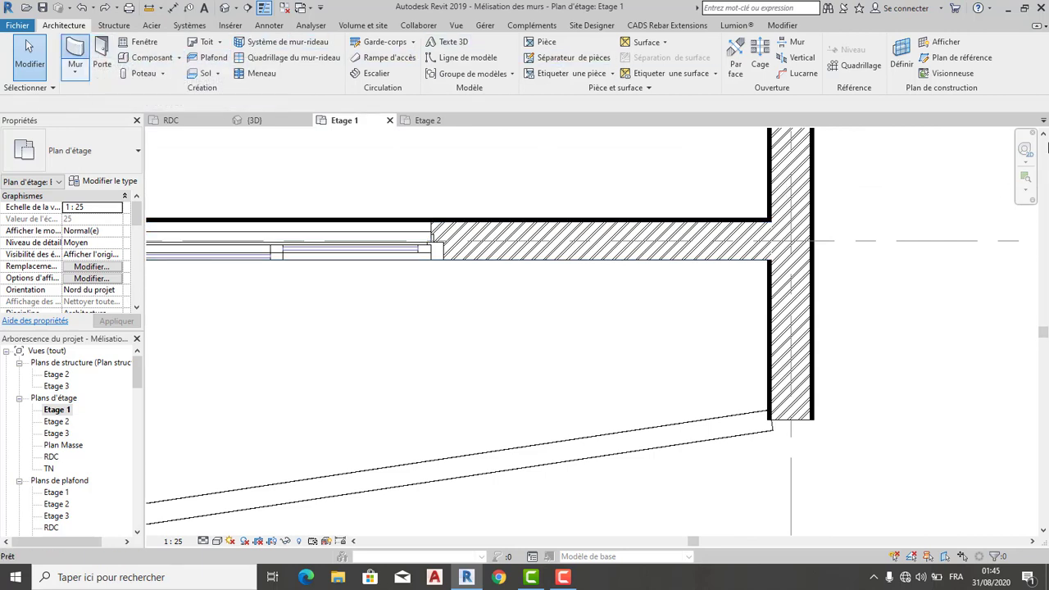
pyautogui.scroll(3, 758, 254)
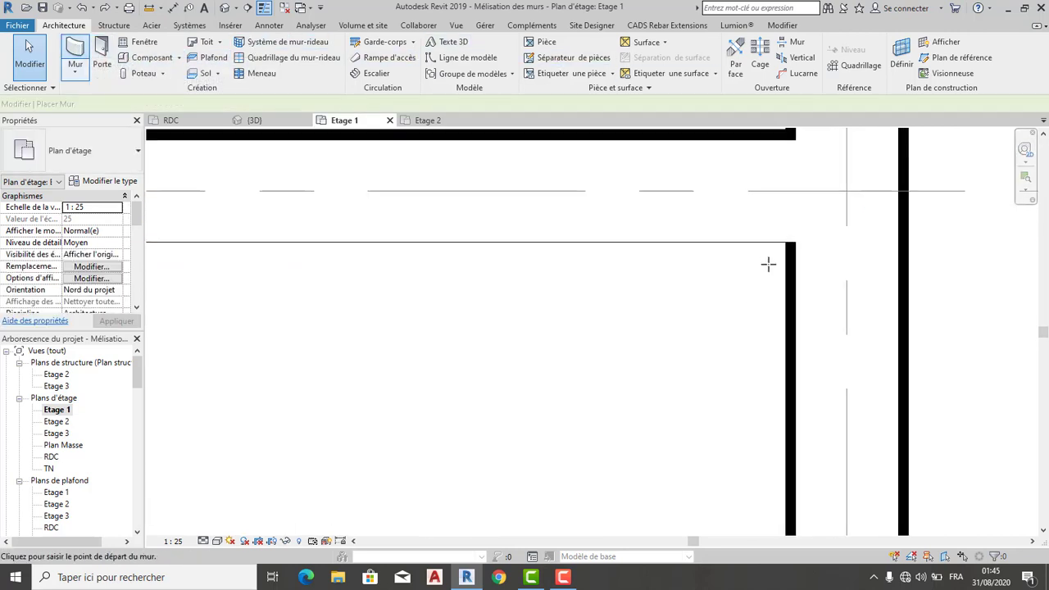
pyautogui.click(785, 243)
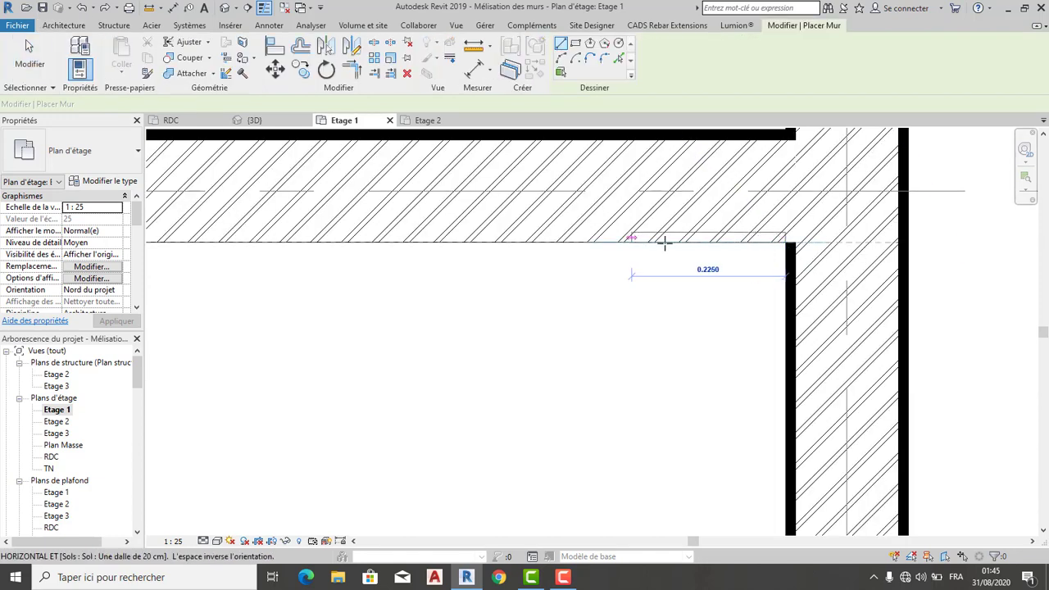
pyautogui.press('Escape')
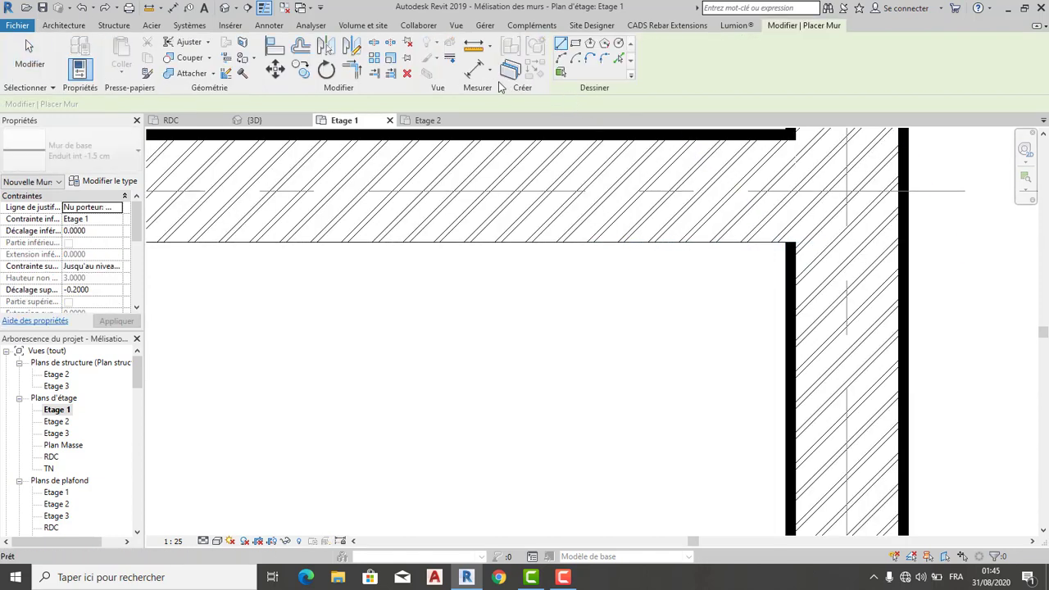
# Begin a render wall along the top wall, justified Nu fini: Intérieur, toward the left corner.
pyautogui.click(789, 134)
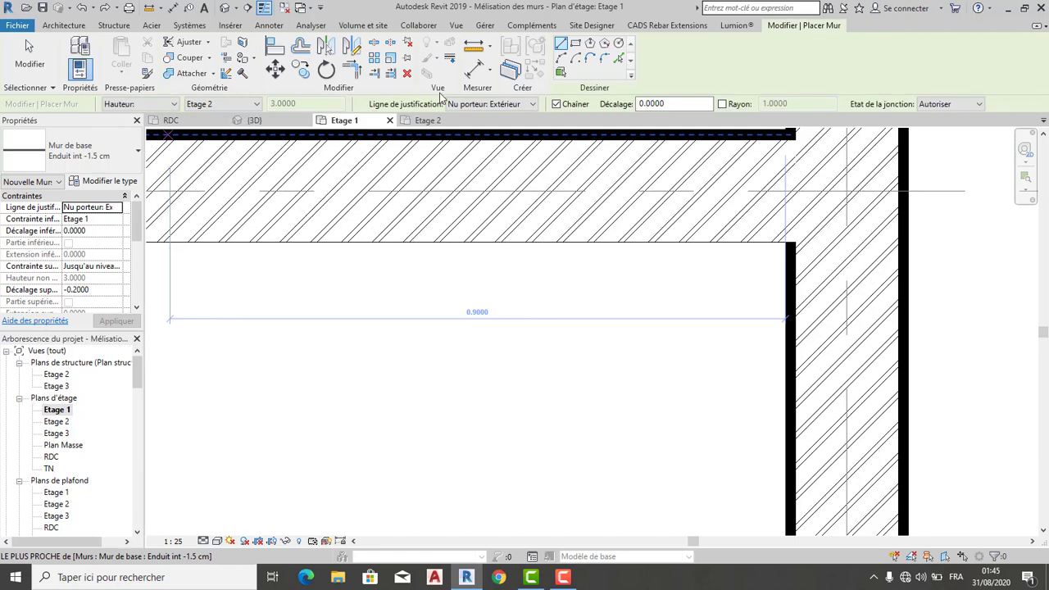
pyautogui.click(475, 146)
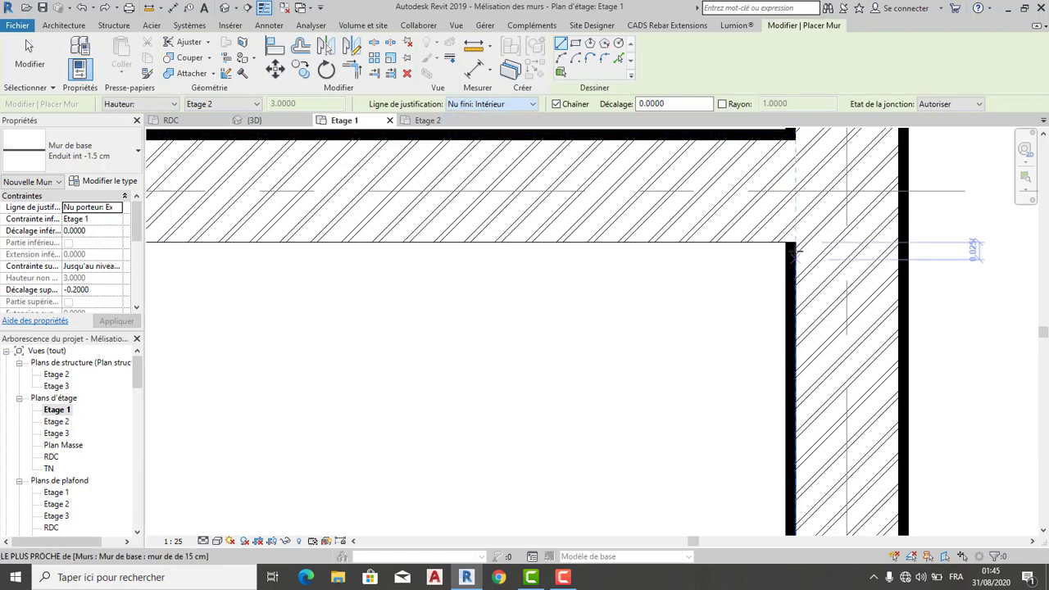
pyautogui.click(786, 244)
pyautogui.scroll(-3, 621, 262)
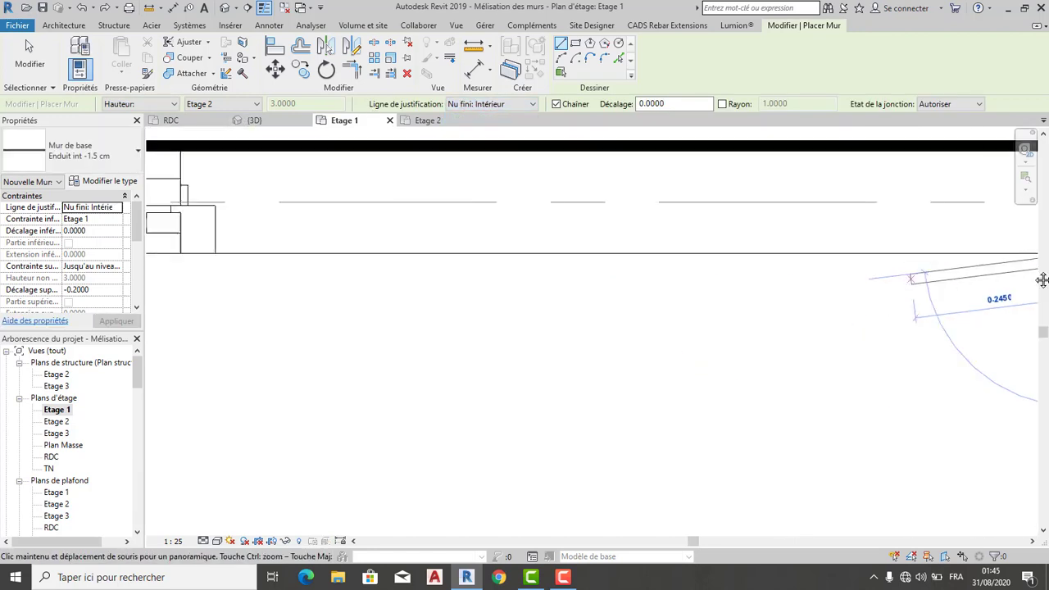
pyautogui.moveTo(621, 303); pyautogui.dragTo(702, 312, button='middle')
pyautogui.scroll(1, 438, 300)
pyautogui.moveTo(356, 315); pyautogui.dragTo(815, 323, button='middle')
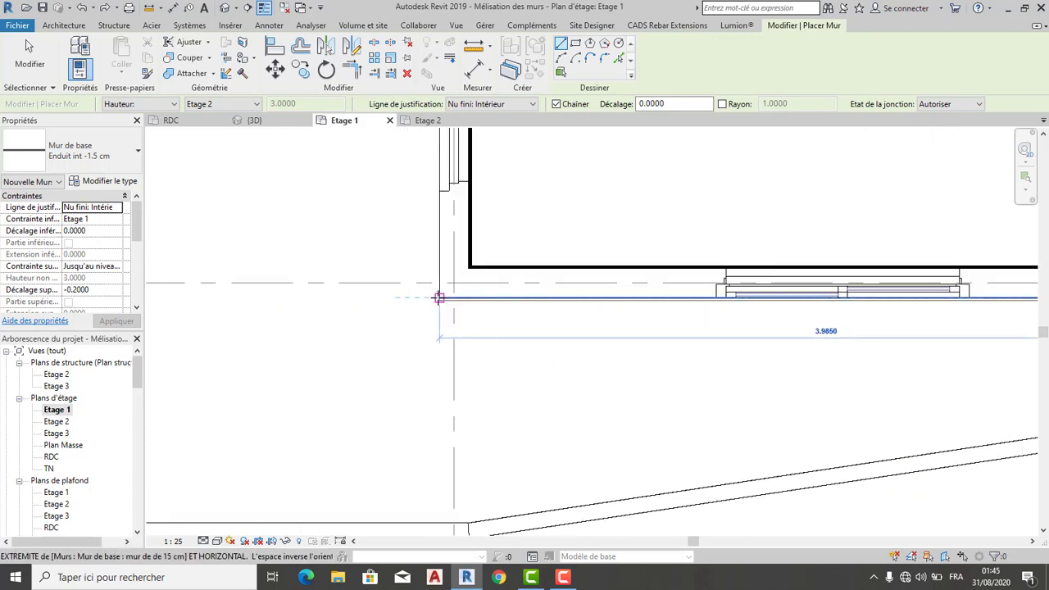
# Run the 1.5 cm render wall to the room's left corner and up to the wall junction.
pyautogui.click(440, 298)
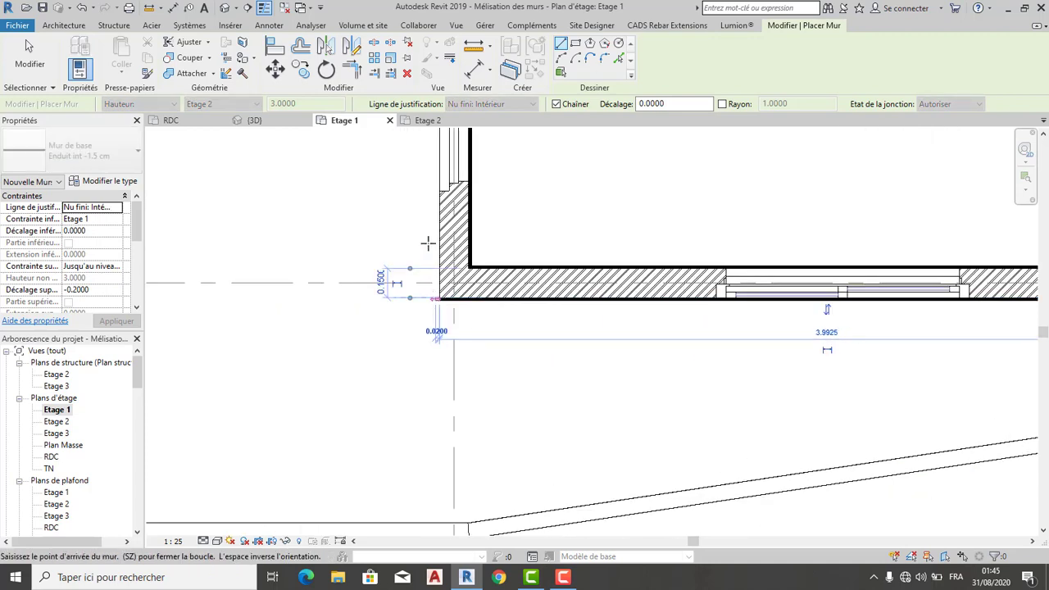
pyautogui.moveTo(452, 246); pyautogui.dragTo(515, 524, button='middle')
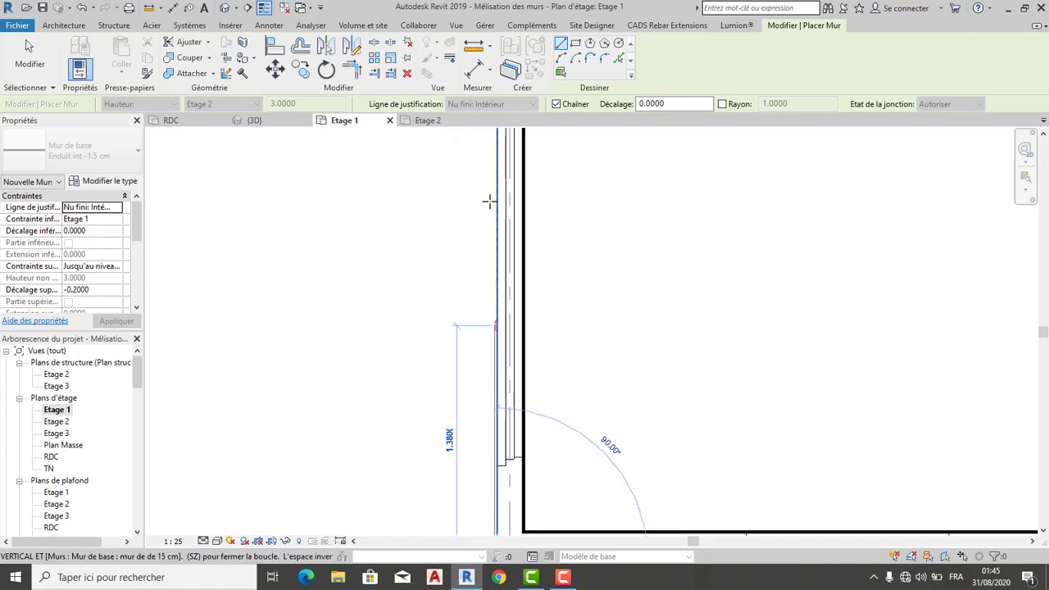
pyautogui.scroll(-5, 488, 201)
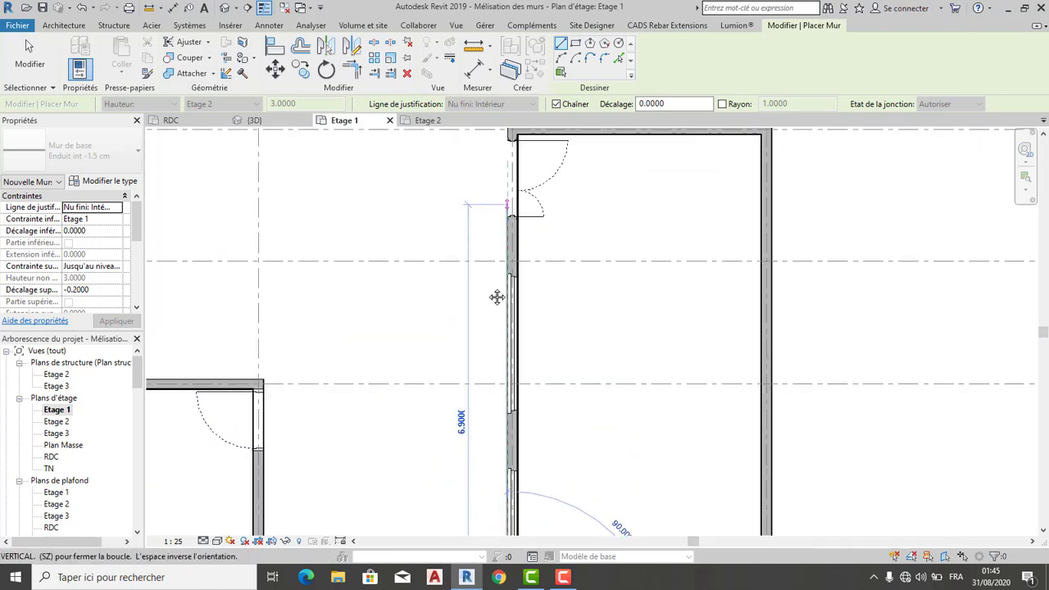
pyautogui.scroll(2, 491, 270)
pyautogui.scroll(2, 483, 238)
pyautogui.scroll(2, 480, 213)
pyautogui.scroll(2, 468, 169)
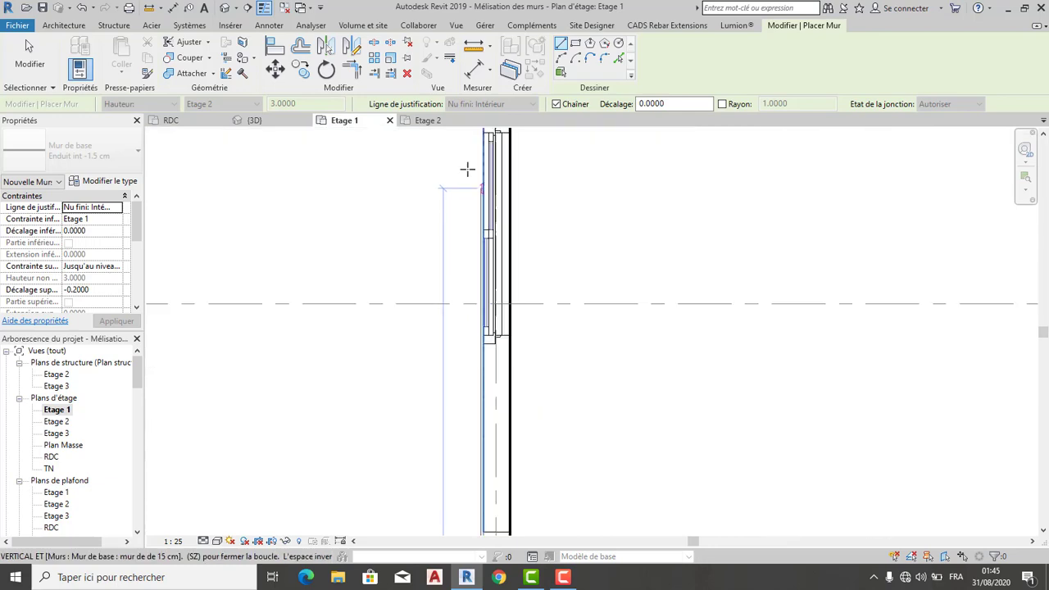
pyautogui.scroll(2, 467, 344)
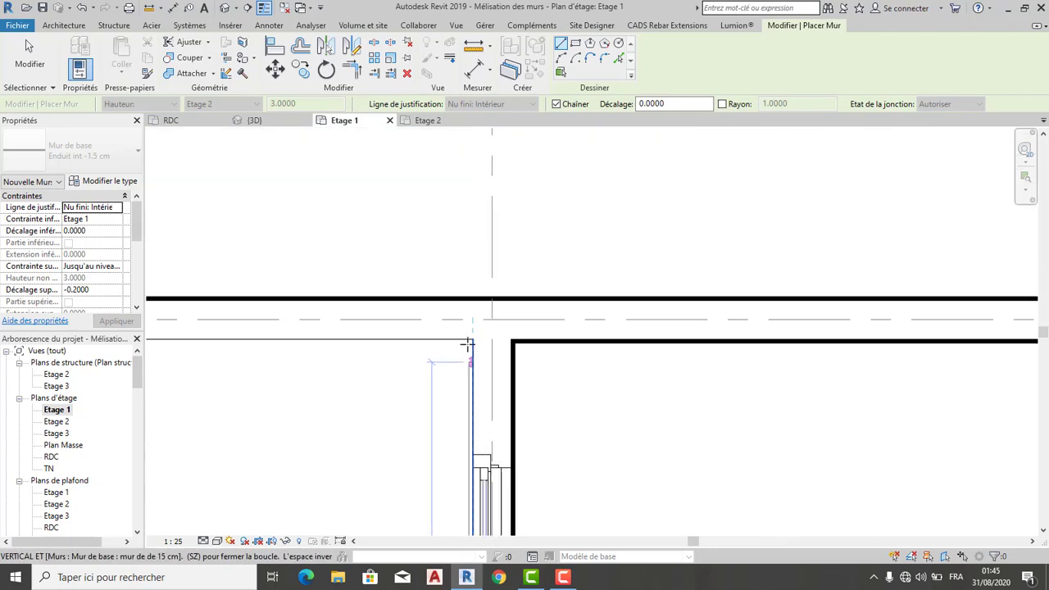
pyautogui.click(457, 338)
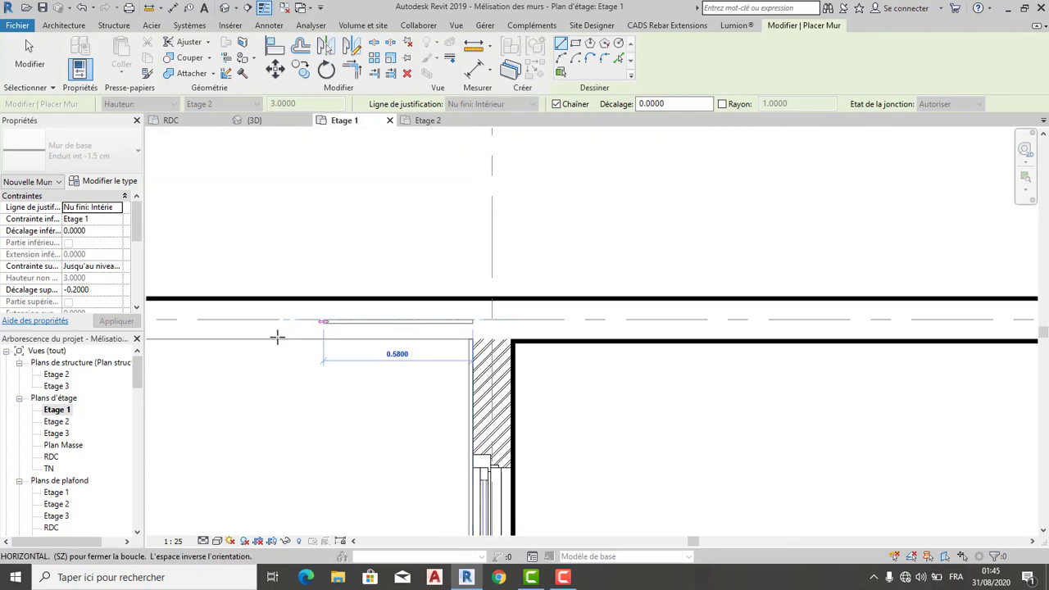
pyautogui.press('Escape')
pyautogui.press('Escape')
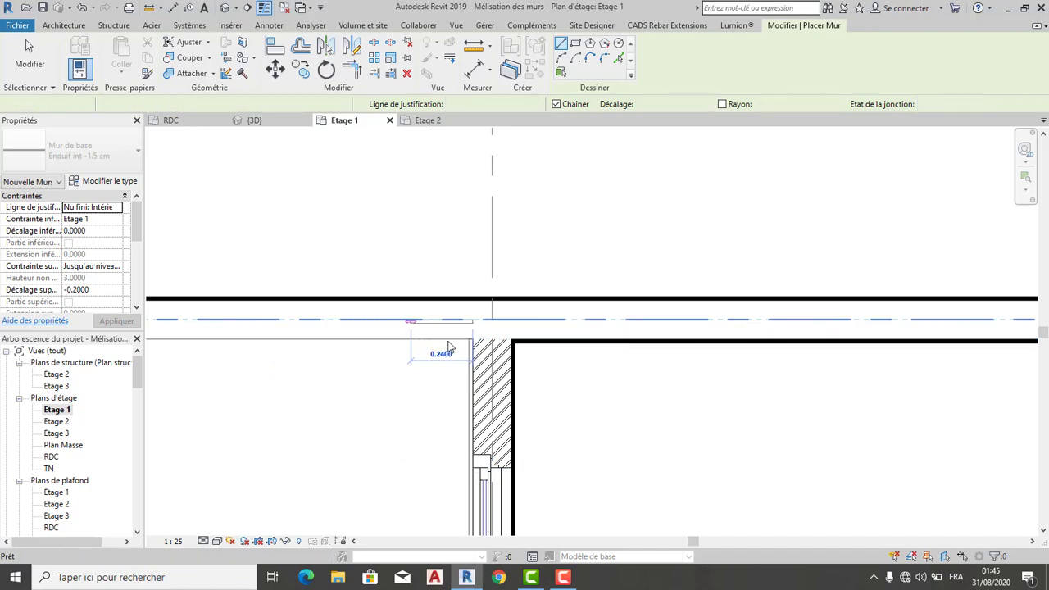
# Draw another Enduit int -1.5 cm render wall starting from the wall end beside the window.
pyautogui.scroll(1, 465, 342)
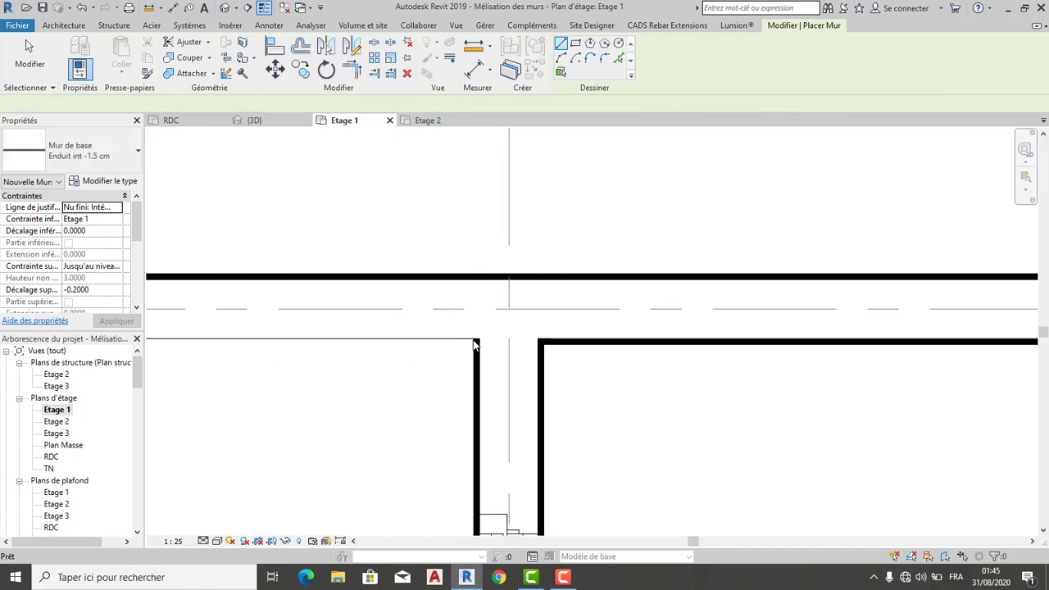
pyautogui.scroll(1, 474, 345)
pyautogui.scroll(-2, 373, 338)
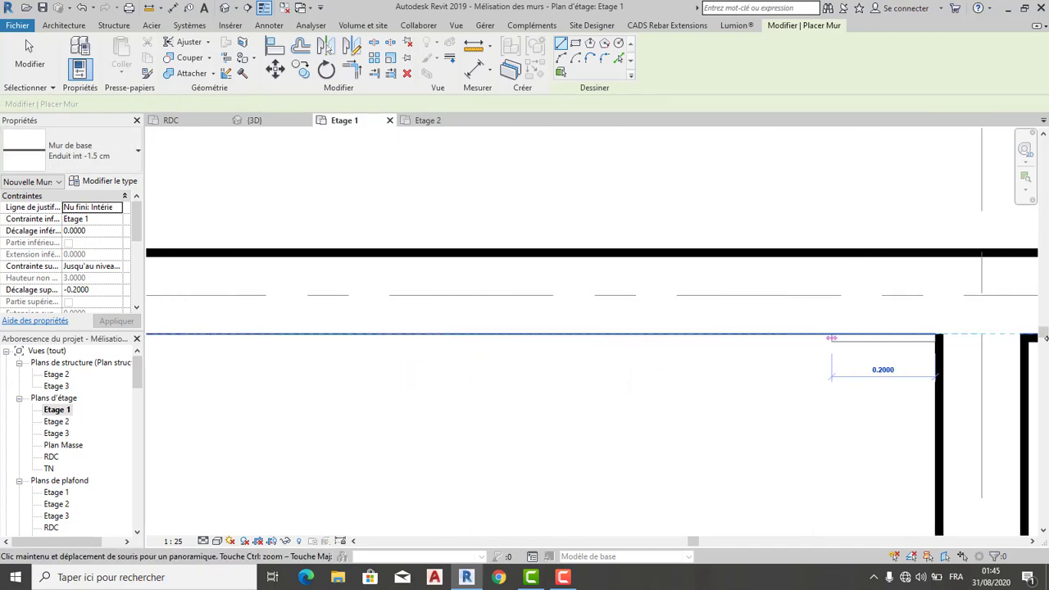
pyautogui.moveTo(307, 330)
pyautogui.mouseDown(button='middle')
pyautogui.moveTo(1003, 341)
pyautogui.moveTo(462, 351)
pyautogui.mouseUp(button='middle')
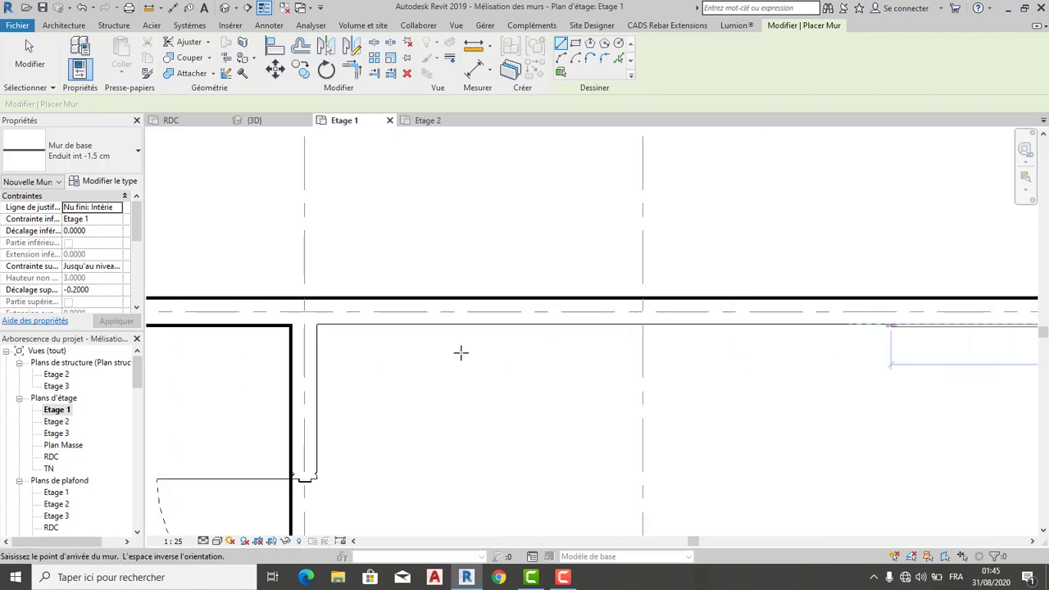
pyautogui.scroll(-2, 410, 331)
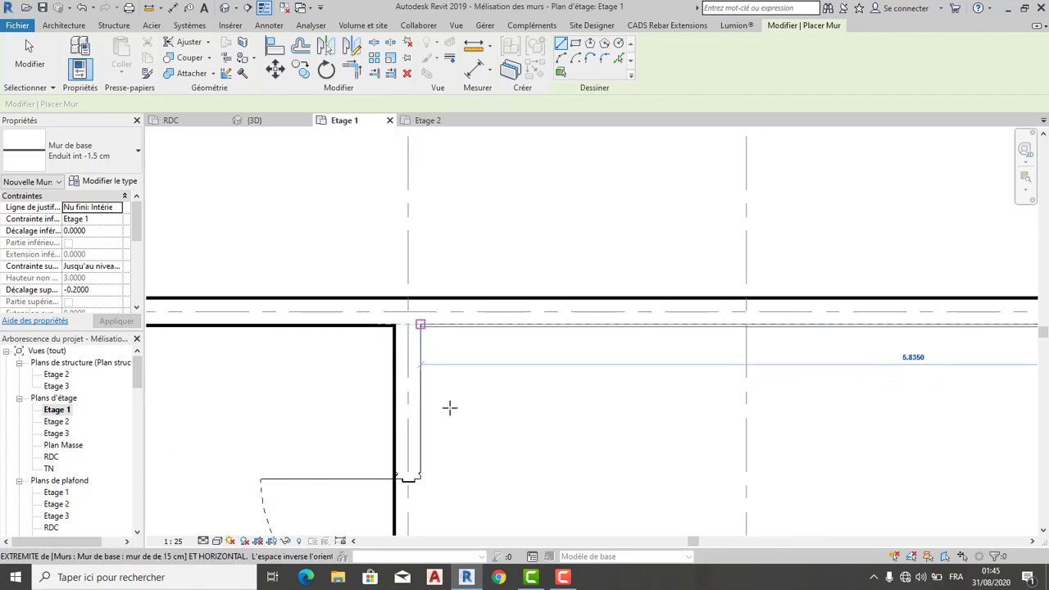
pyautogui.moveTo(450, 408)
pyautogui.mouseDown(button='middle')
pyautogui.moveTo(439, 239)
pyautogui.moveTo(437, 317)
pyautogui.mouseUp(button='middle')
pyautogui.press('Escape')
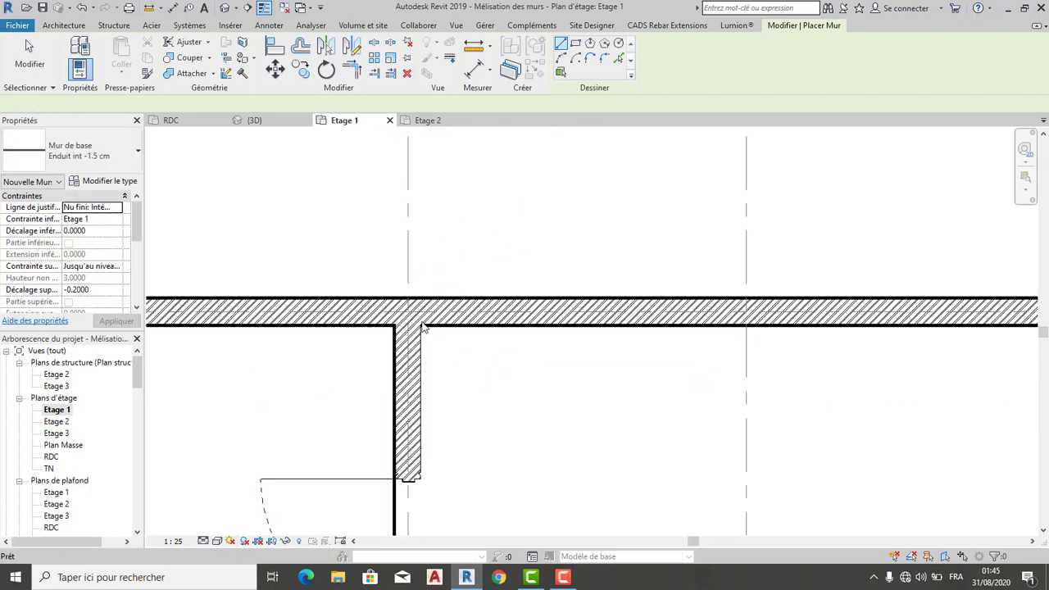
pyautogui.click(420, 323)
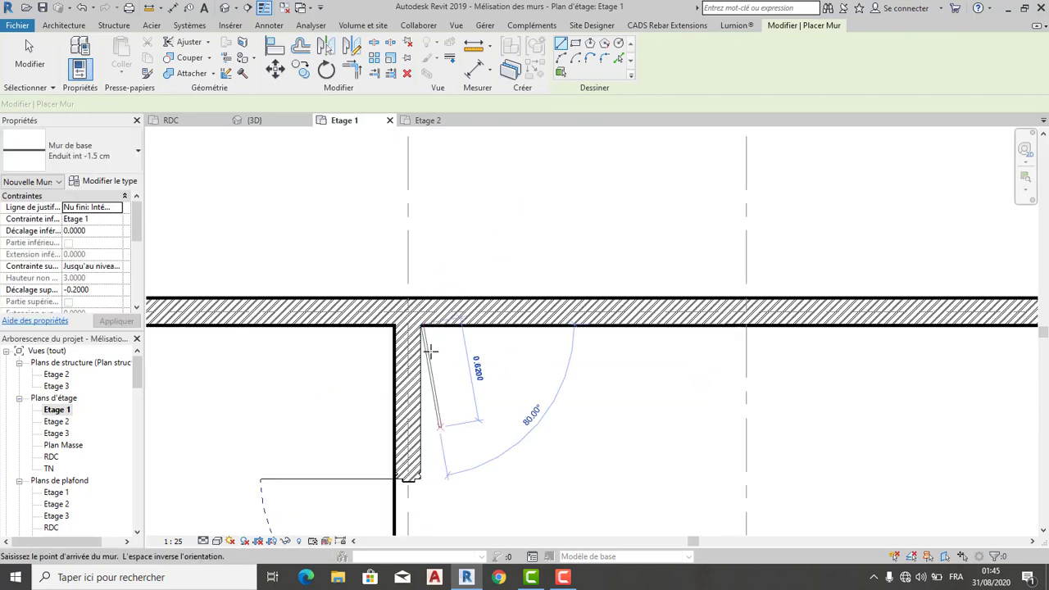
pyautogui.moveTo(461, 530); pyautogui.dragTo(466, 235, button='middle')
pyautogui.scroll(-2, 429, 284)
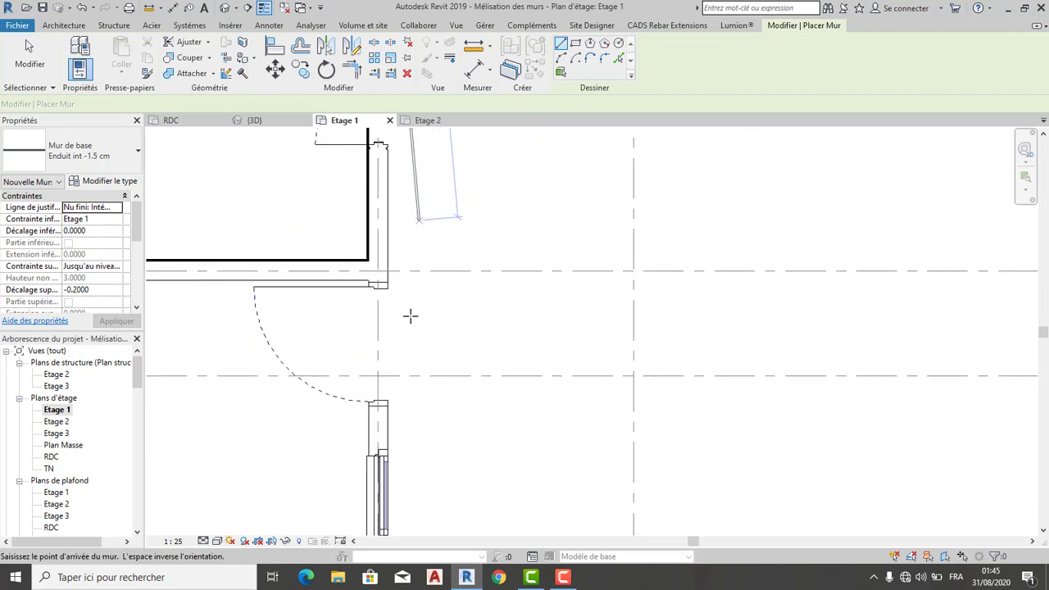
pyautogui.scroll(2, 399, 262)
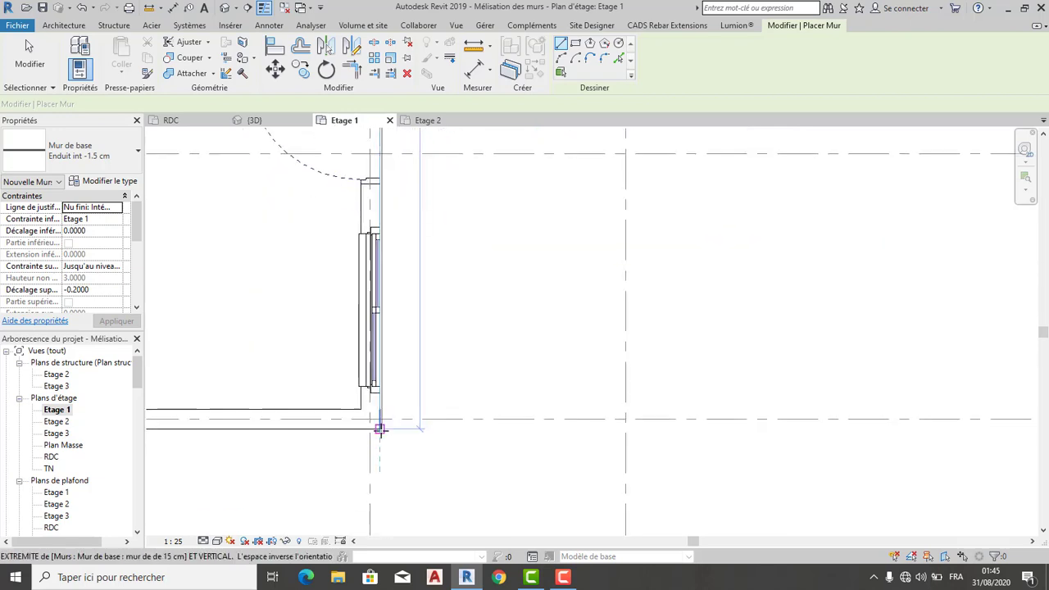
pyautogui.click(380, 426)
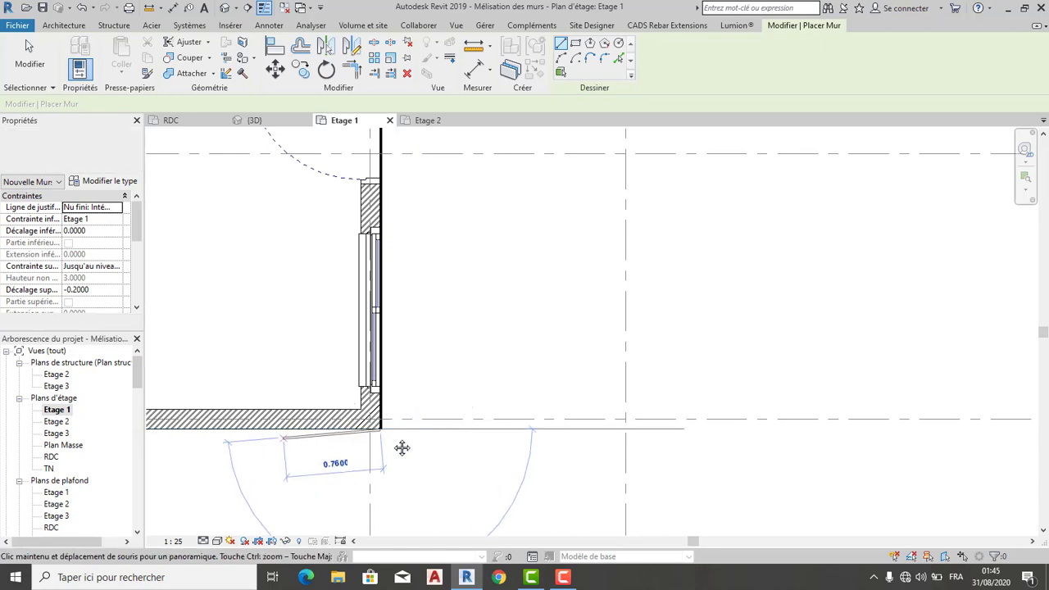
pyautogui.moveTo(402, 445); pyautogui.dragTo(779, 434, button='middle')
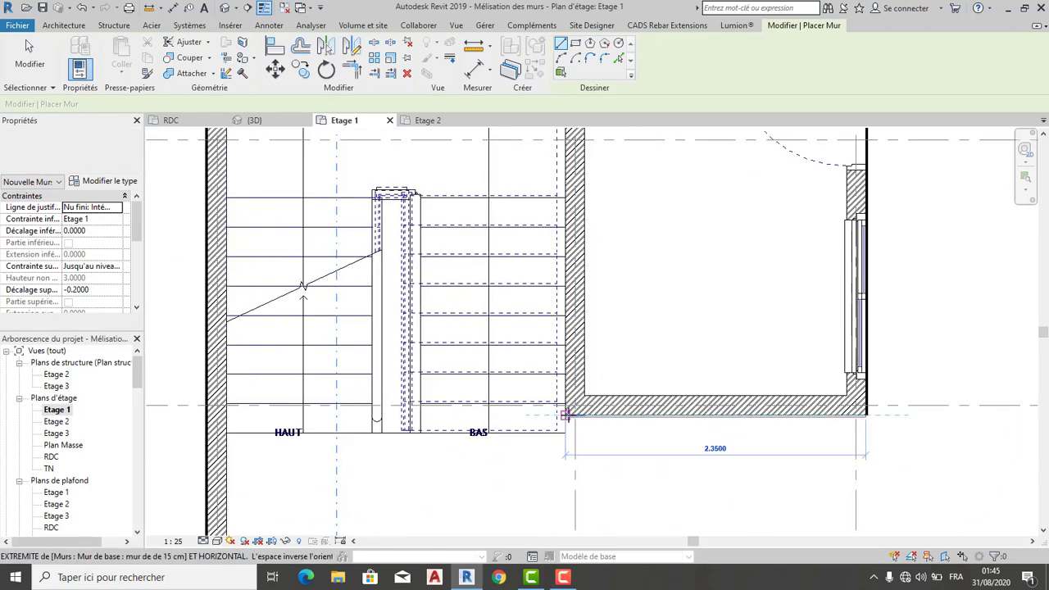
# Switch wall drawing to Rectangle and try a first corner, then cancel it.
pyautogui.press('Escape')
pyautogui.press('Escape')
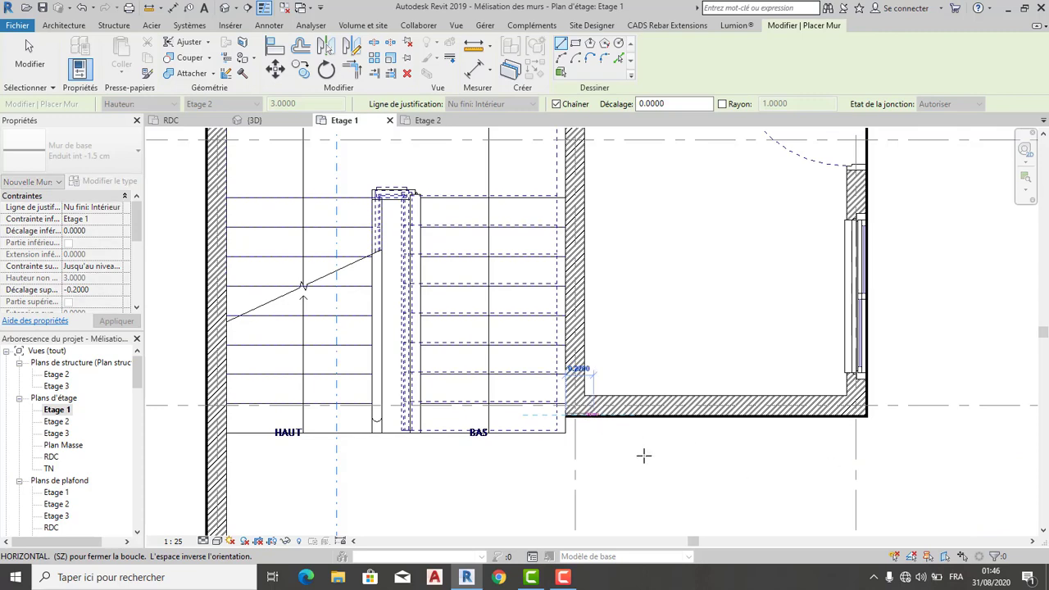
pyautogui.scroll(-2, 556, 481)
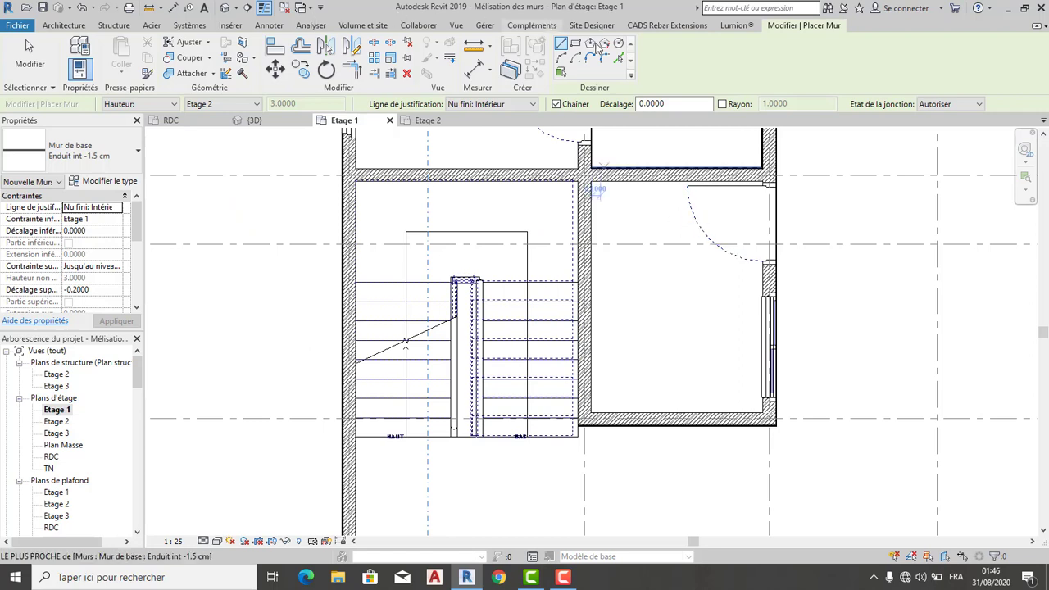
pyautogui.click(575, 44)
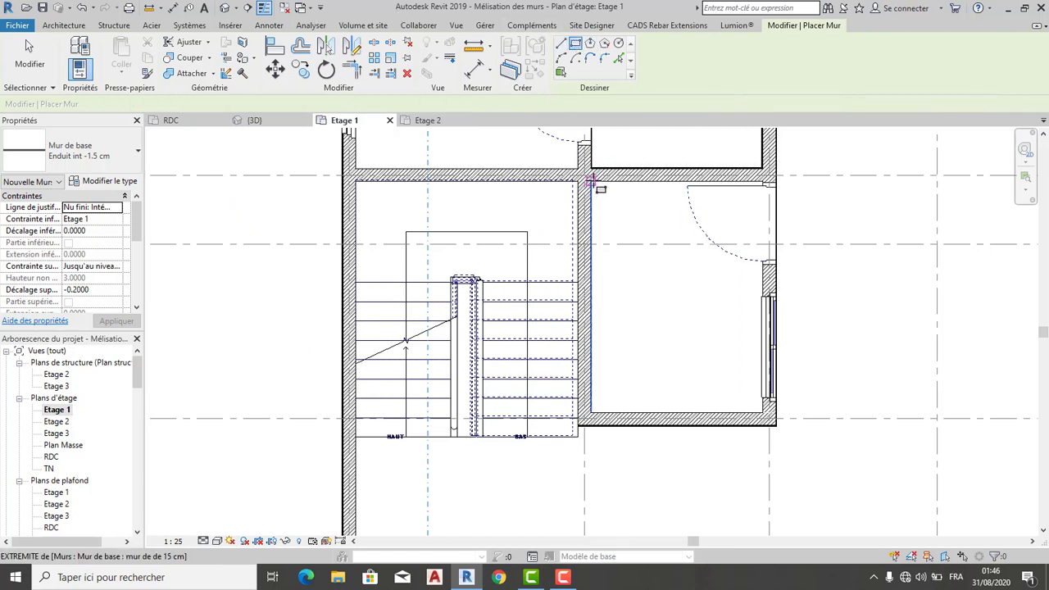
pyautogui.click(671, 285)
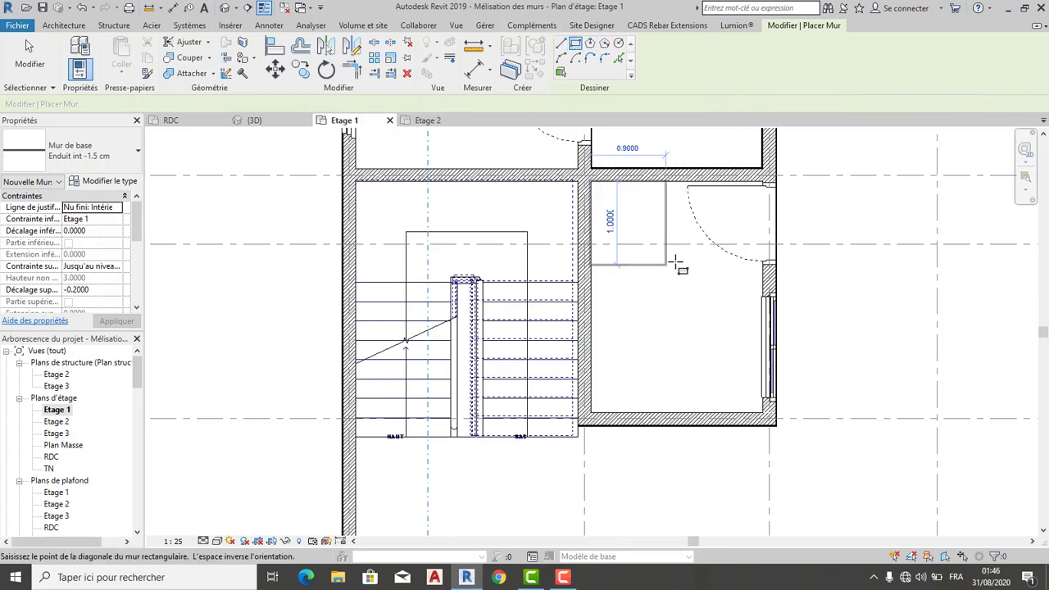
pyautogui.scroll(2, 678, 264)
pyautogui.scroll(2, 672, 180)
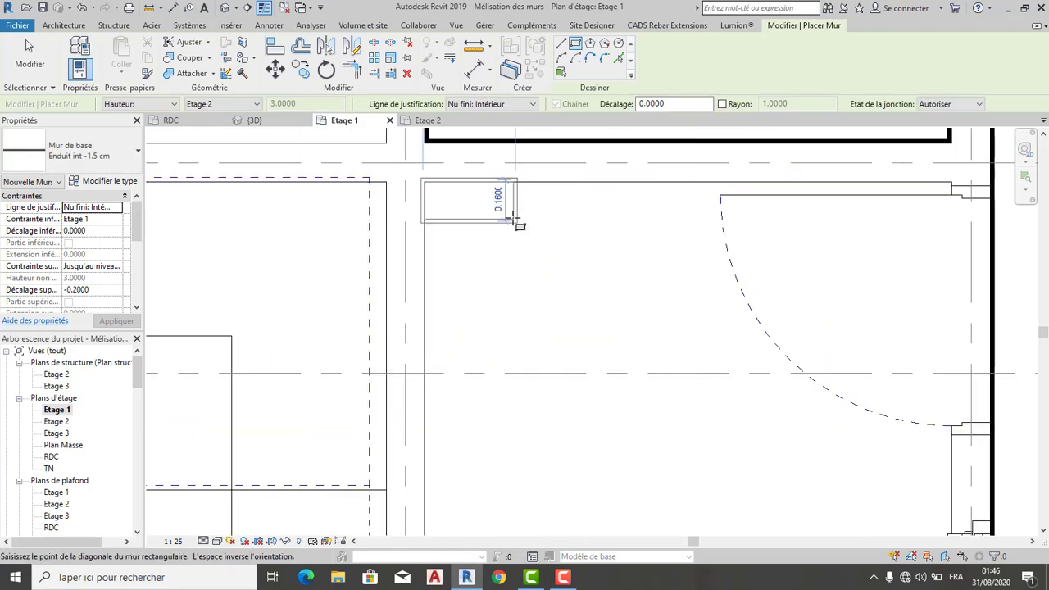
pyautogui.press('Escape')
pyautogui.press('Escape')
pyautogui.scroll(-3, 675, 181)
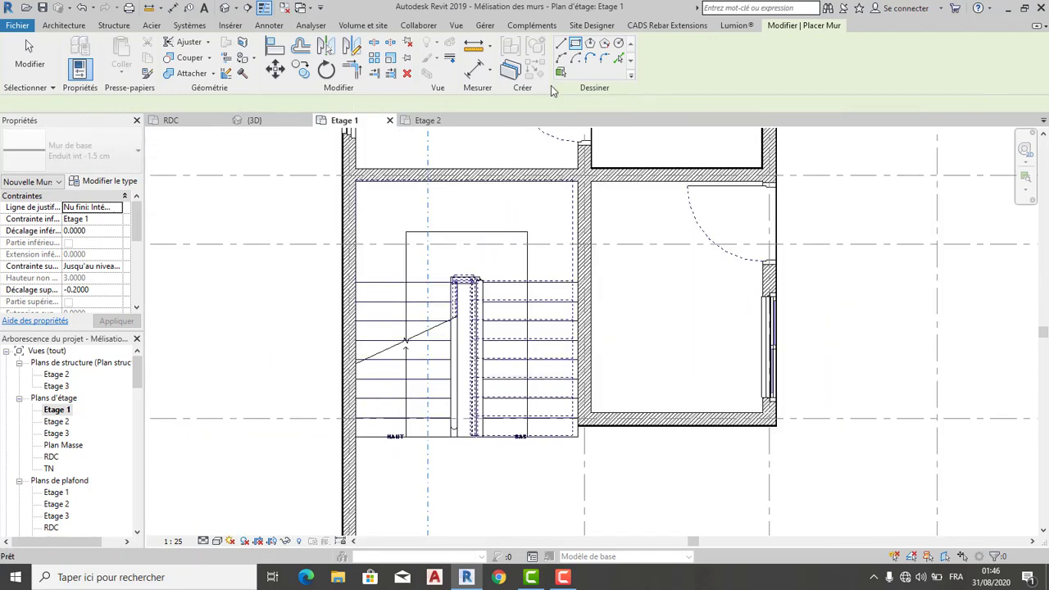
pyautogui.press('Escape')
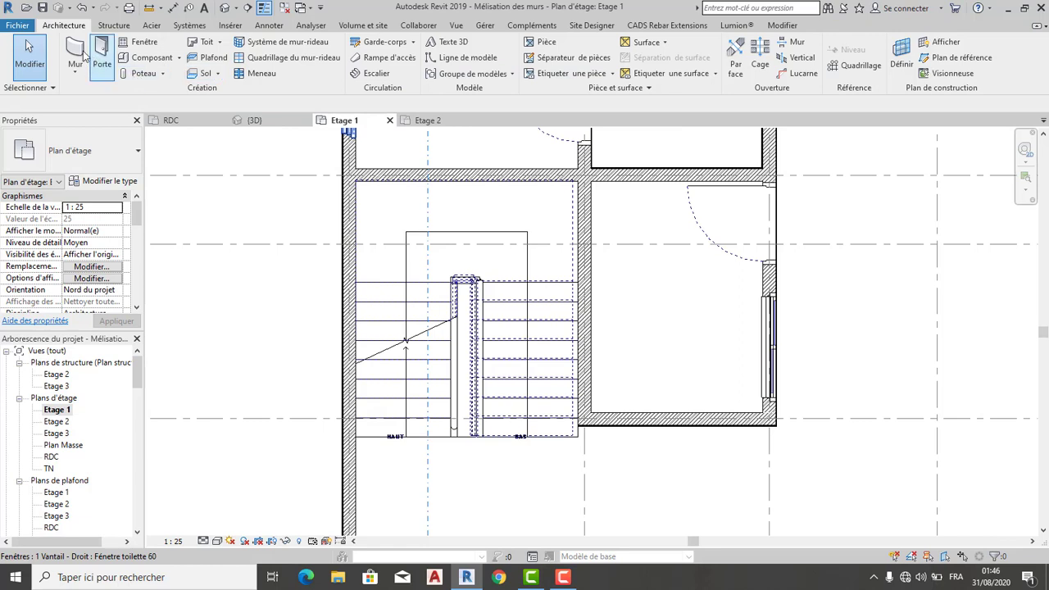
# Draw a rectangle of render walls corner to corner, justified on Nu porteur: Extérieur.
pyautogui.press('w')
pyautogui.press('a')
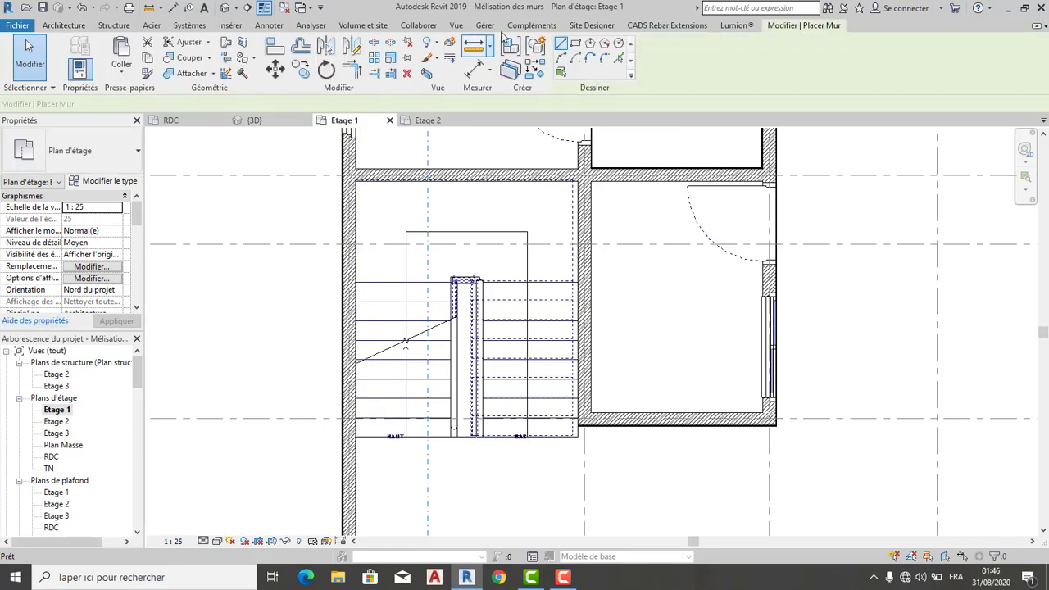
pyautogui.click(525, 105)
pyautogui.click(516, 157)
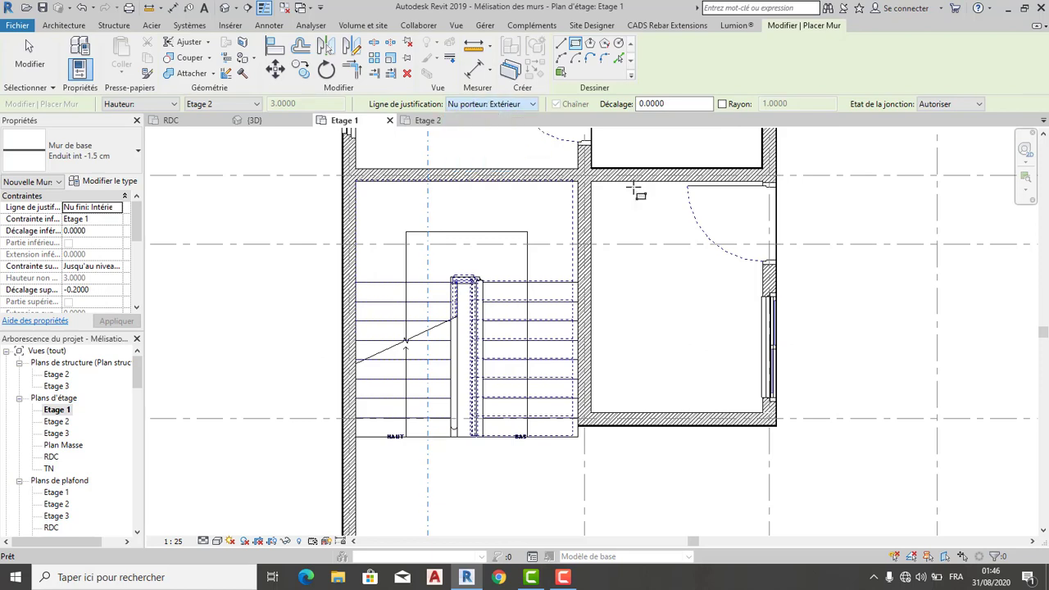
pyautogui.click(639, 209)
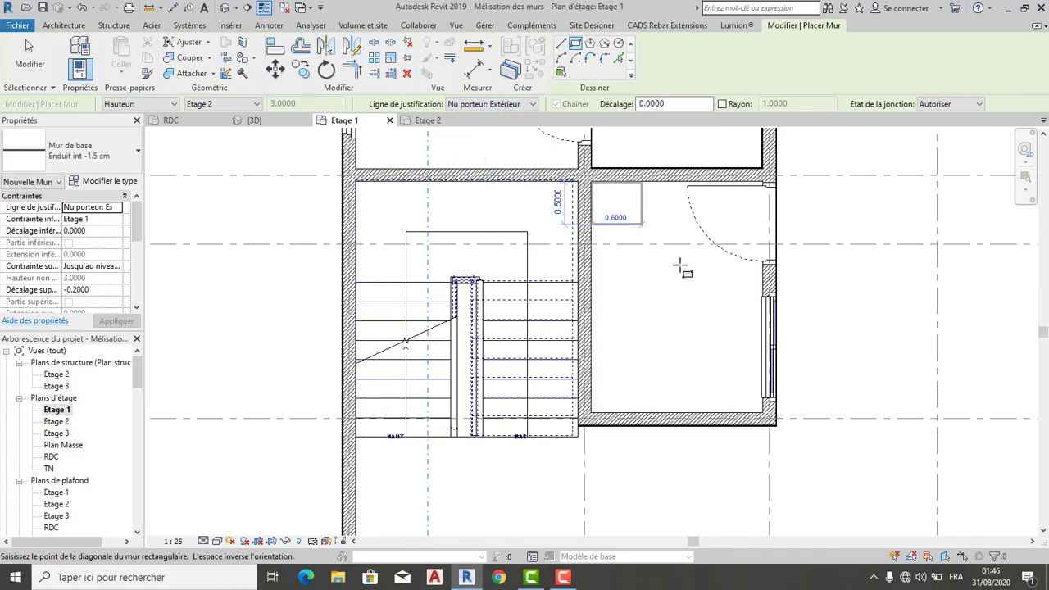
pyautogui.click(762, 414)
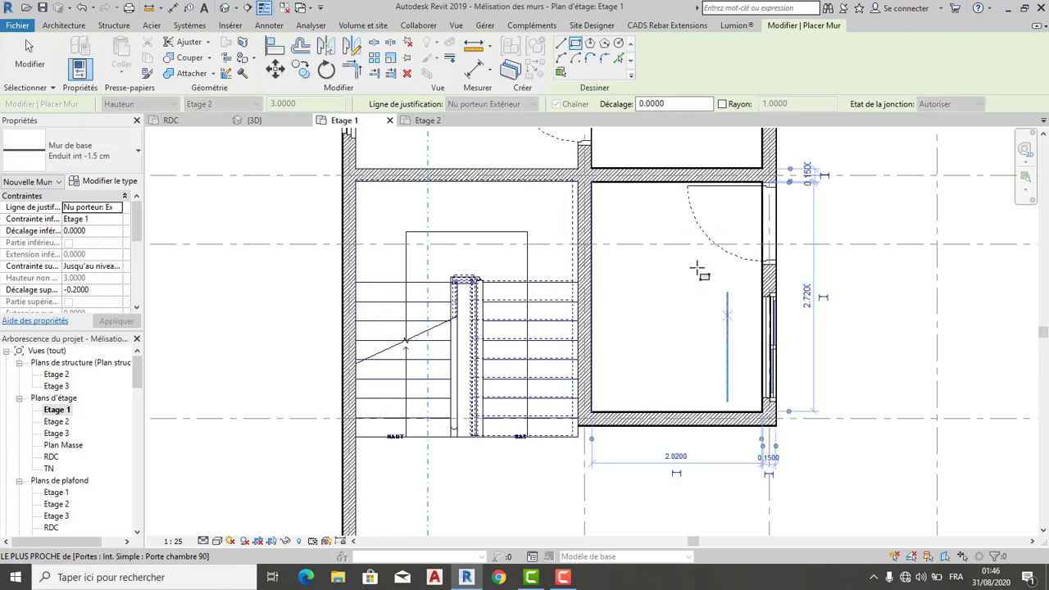
pyautogui.scroll(-1, 695, 270)
pyautogui.press('Escape')
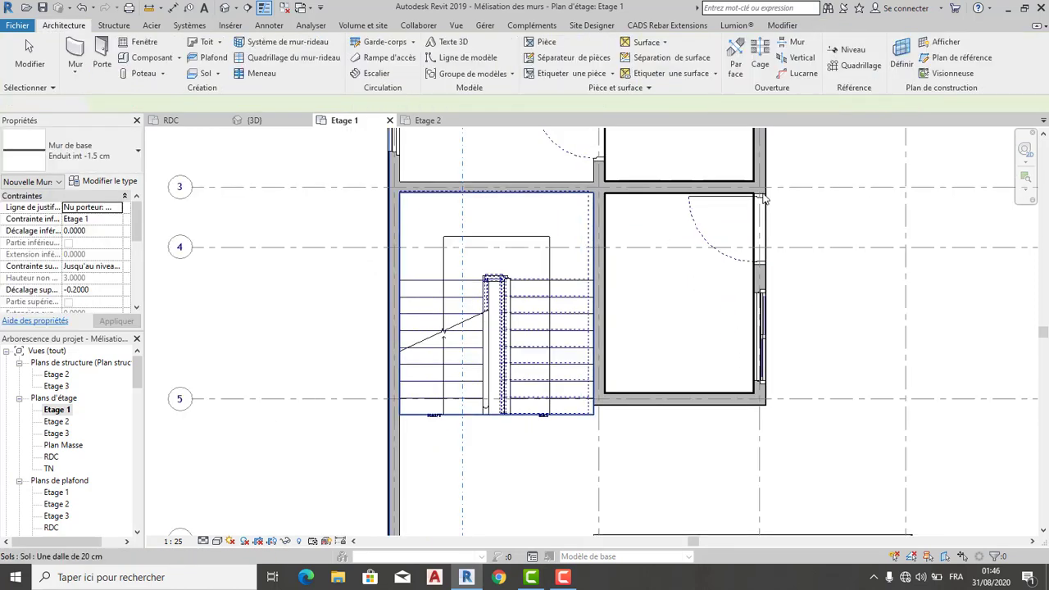
pyautogui.press('Escape')
pyautogui.scroll(1, 766, 205)
pyautogui.scroll(1, 775, 212)
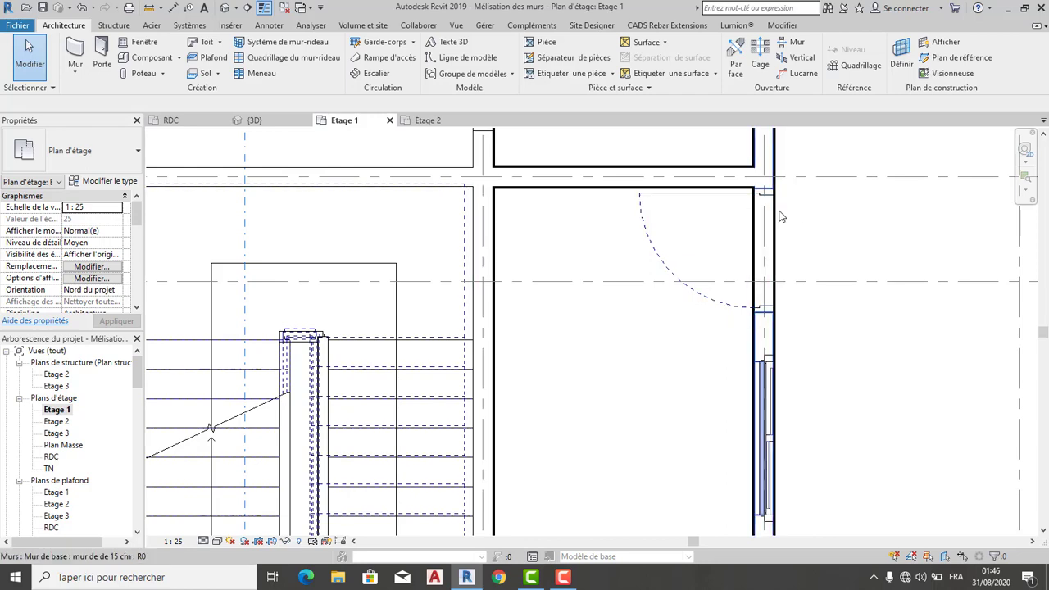
pyautogui.scroll(-1, 799, 247)
pyautogui.scroll(-1, 799, 246)
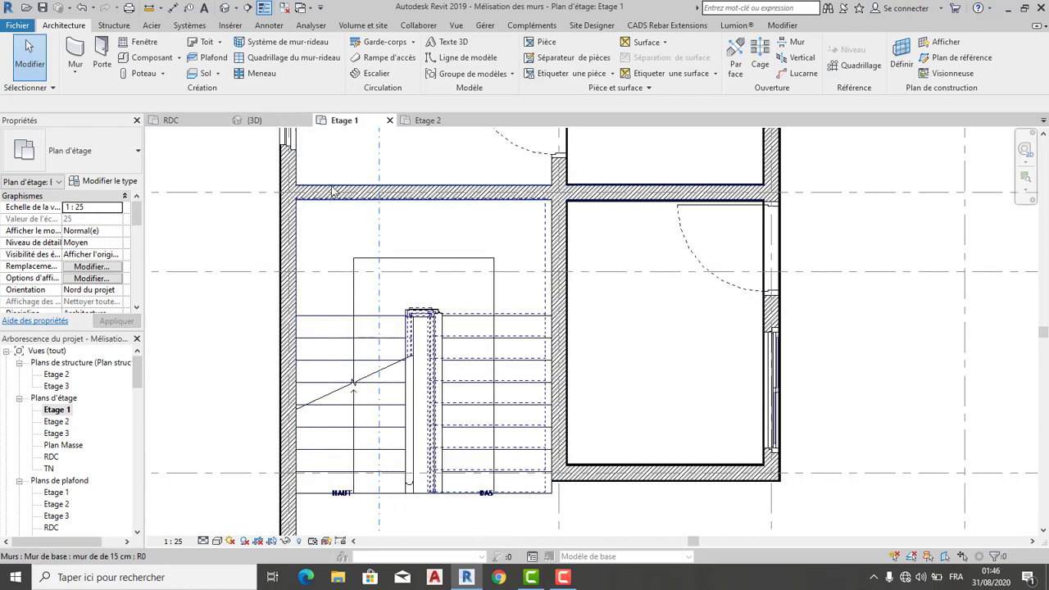
# Open the RDC floor plan and zoom in on the stairwell corner.
pyautogui.click(174, 120)
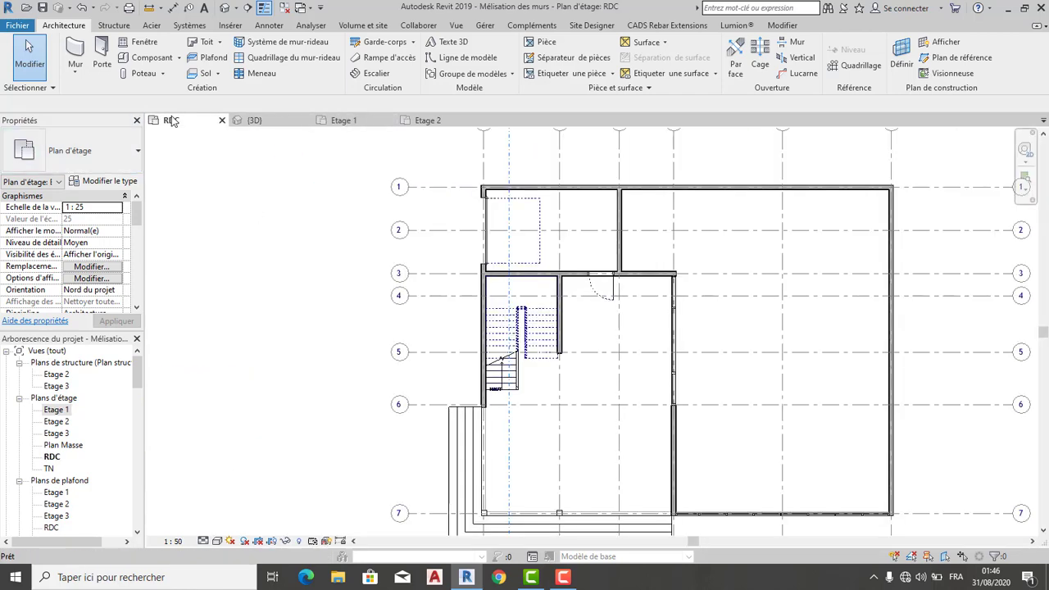
pyautogui.scroll(2, 528, 287)
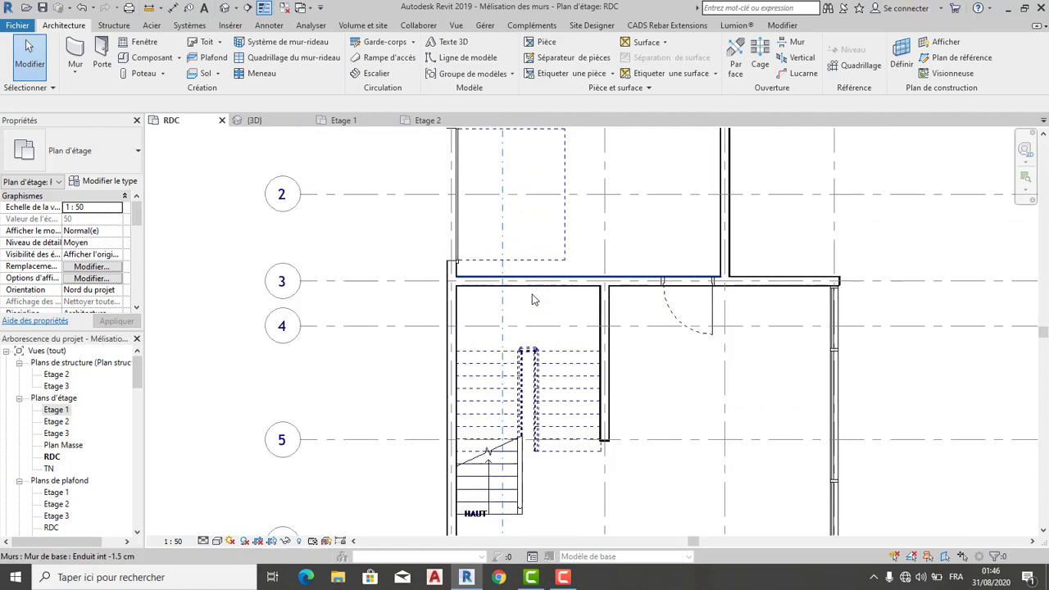
pyautogui.scroll(1, 520, 265)
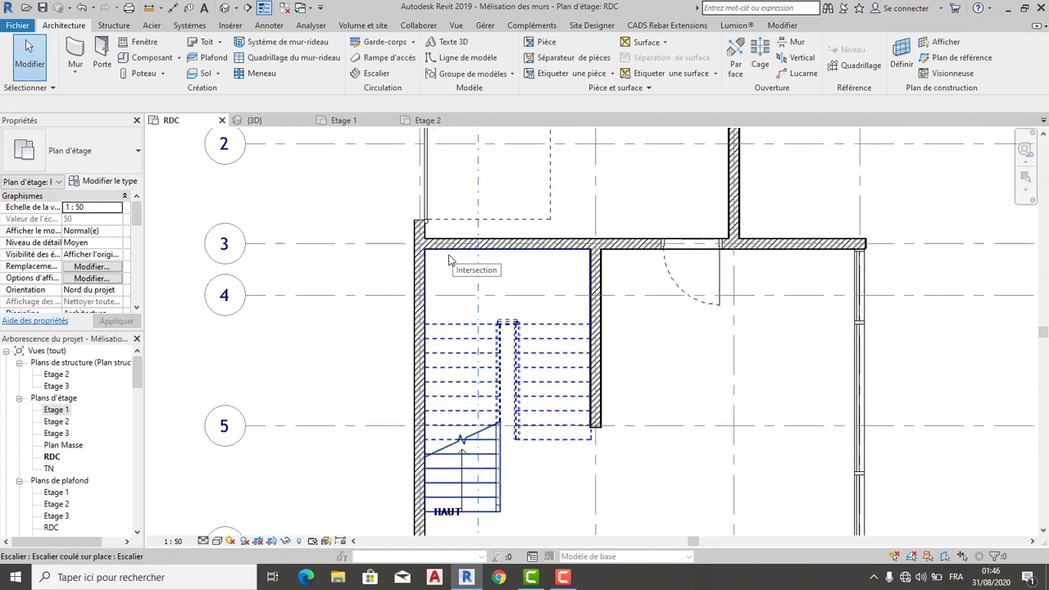
pyautogui.scroll(1, 447, 259)
pyautogui.scroll(1, 443, 257)
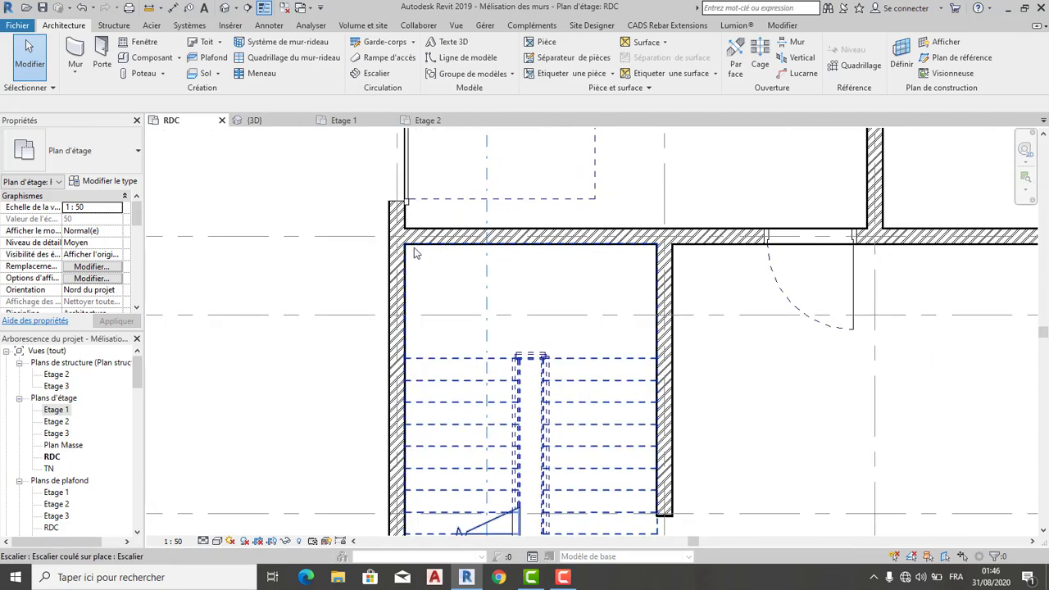
pyautogui.scroll(3, 412, 248)
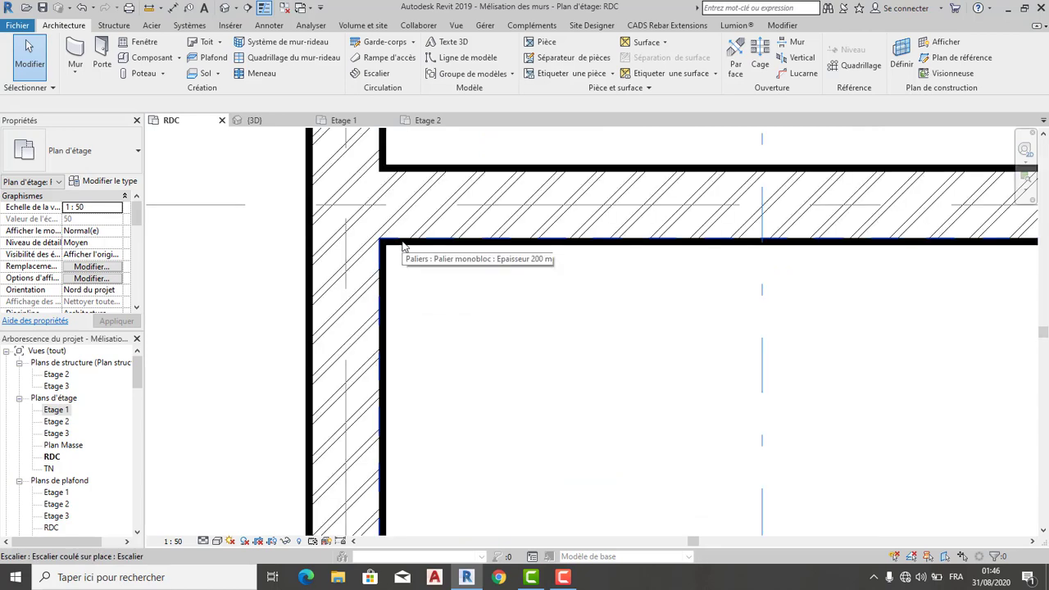
# Select the stair, render walls and landing at the upper-left corner to inspect them.
pyautogui.click(404, 245)
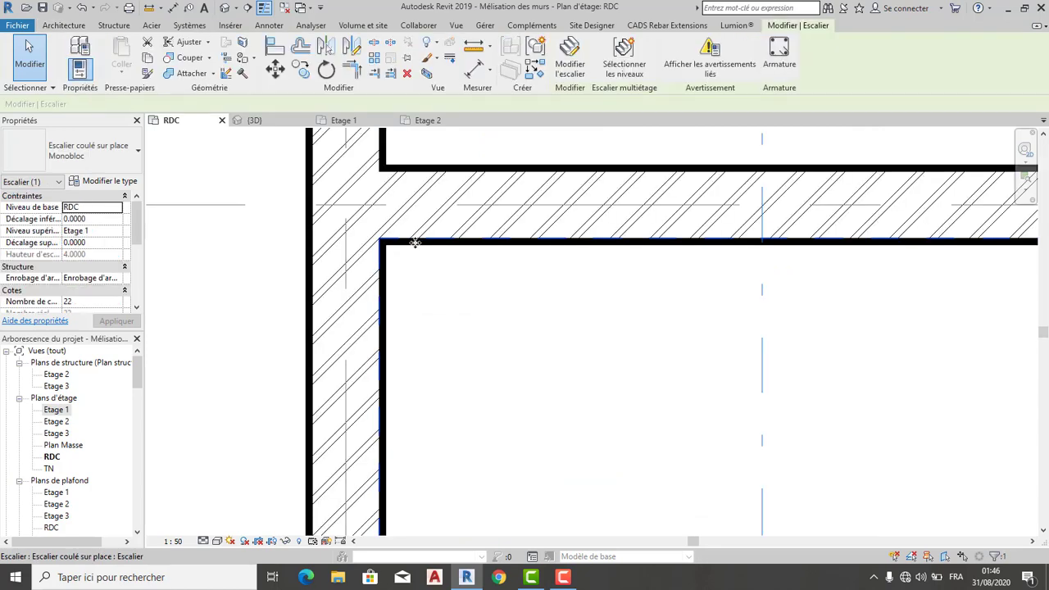
pyautogui.scroll(2, 415, 242)
pyautogui.press('Escape')
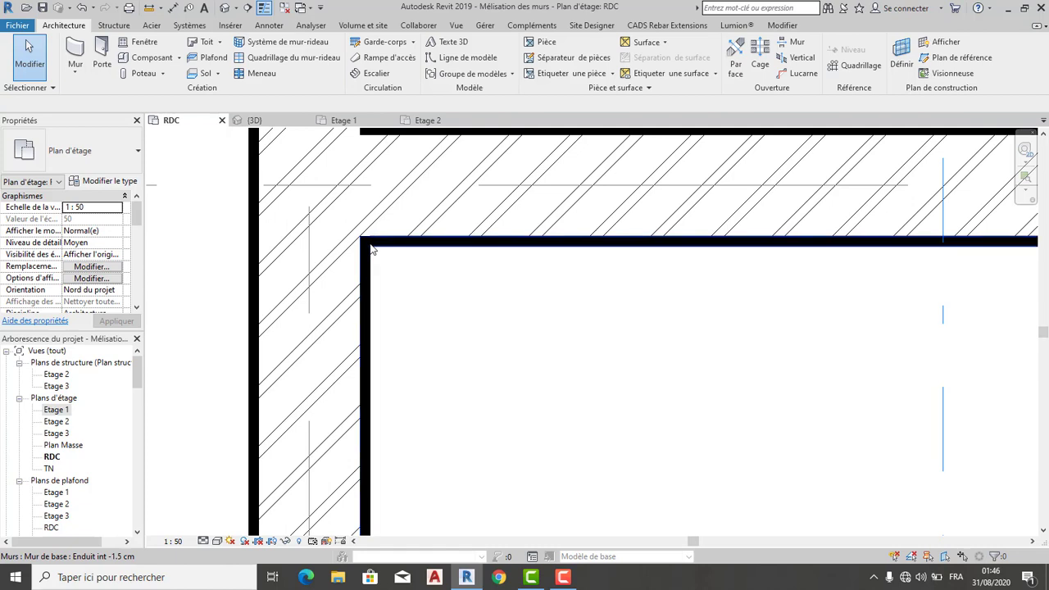
pyautogui.click(371, 246)
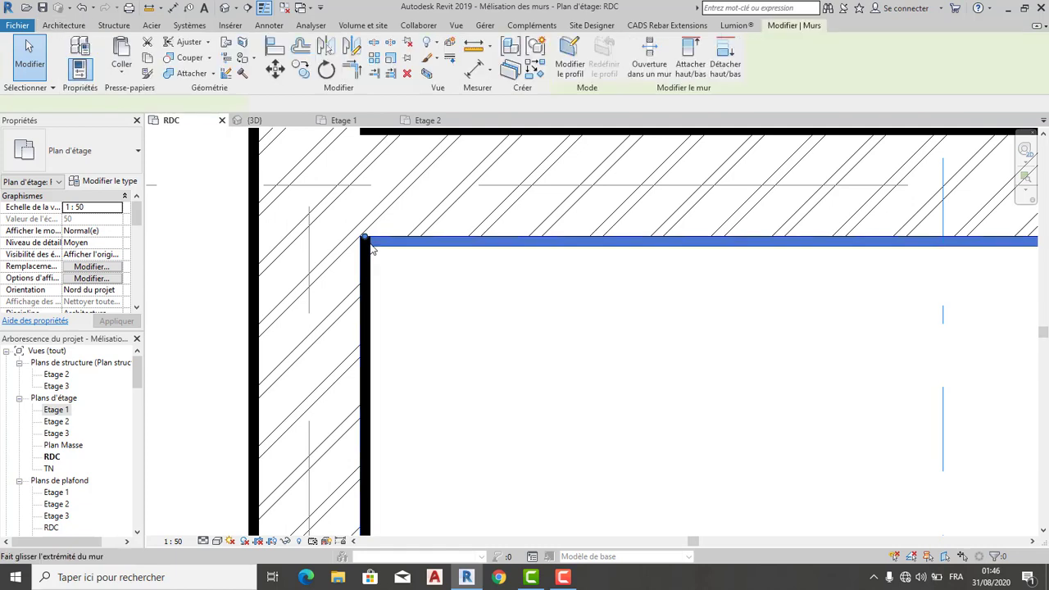
pyautogui.keyDown('ctrl'); pyautogui.click(367, 299); pyautogui.keyUp('ctrl')
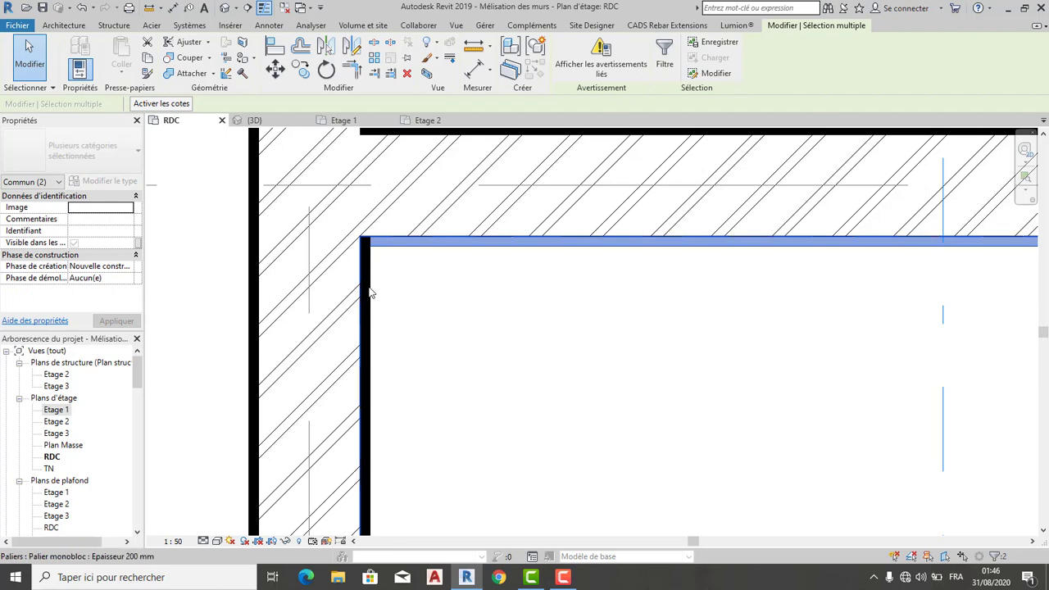
pyautogui.keyDown('ctrl'); pyautogui.click(370, 291); pyautogui.keyUp('ctrl')
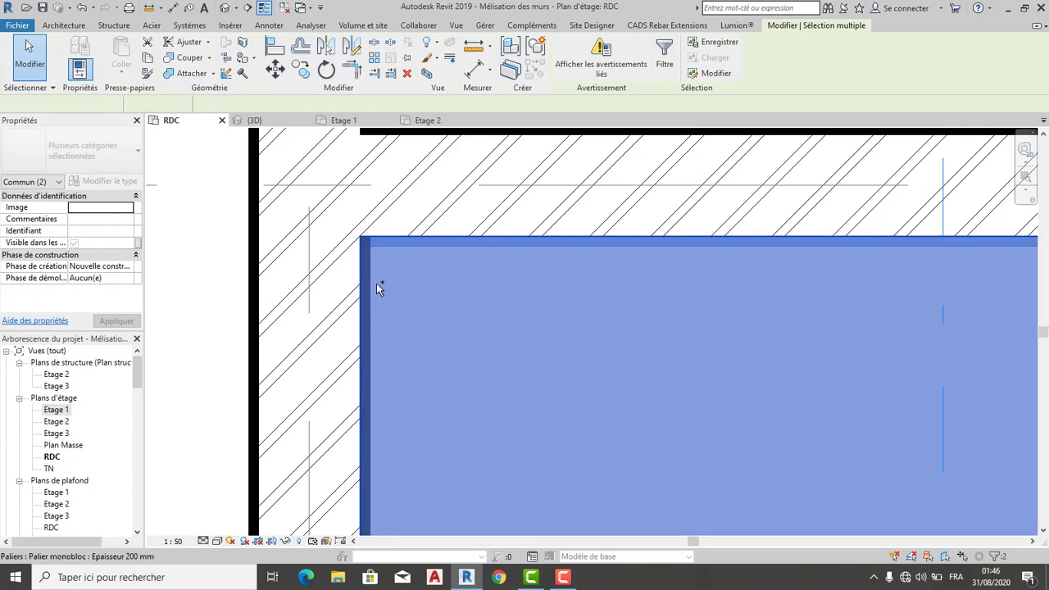
pyautogui.scroll(-2, 387, 273)
pyautogui.scroll(-2, 551, 345)
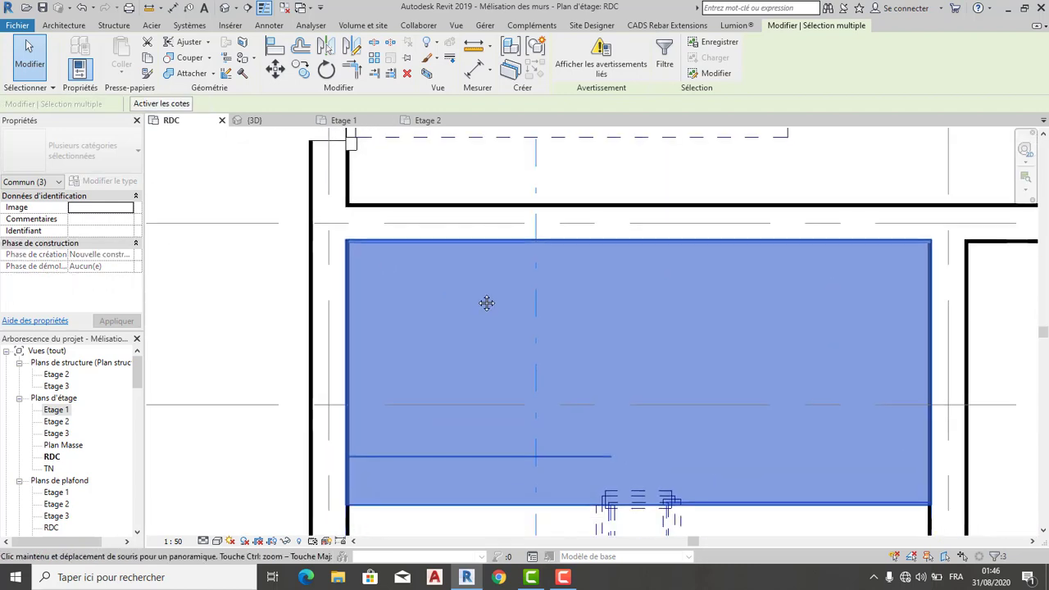
pyautogui.scroll(-2, 487, 302)
pyautogui.press('Escape')
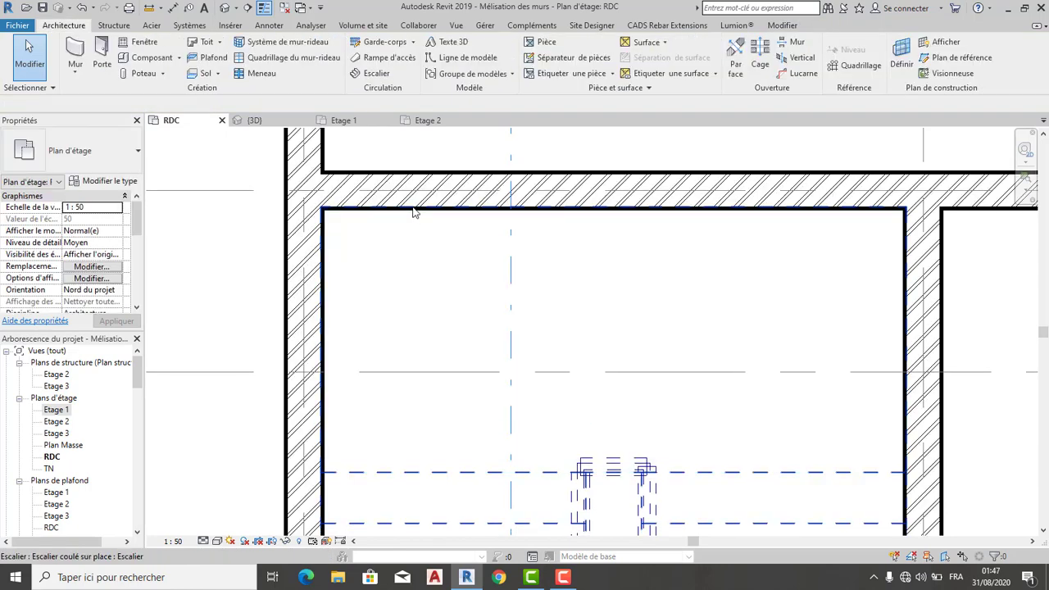
pyautogui.scroll(2, 368, 213)
pyautogui.scroll(2, 363, 211)
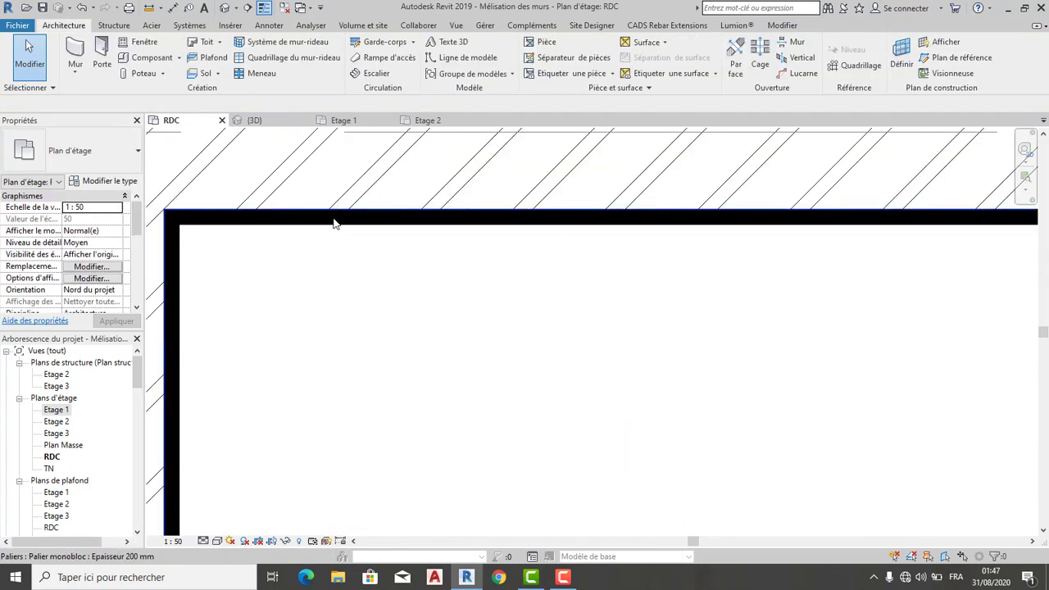
# Delete the landing covering the wall corner and select the stair there.
pyautogui.click(333, 222)
pyautogui.press('Escape')
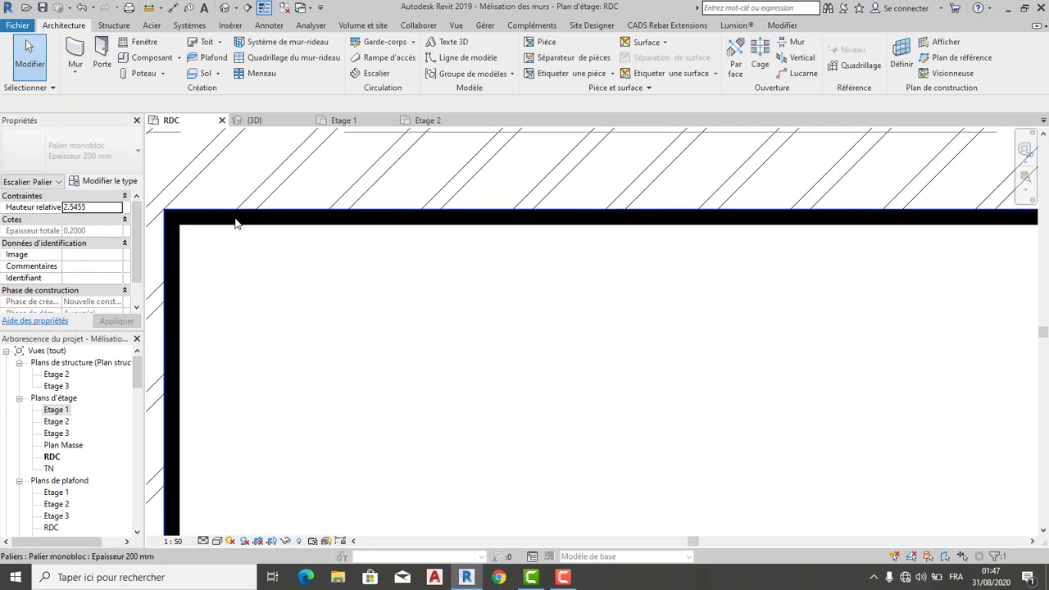
pyautogui.click(236, 221)
pyautogui.press('Delete')
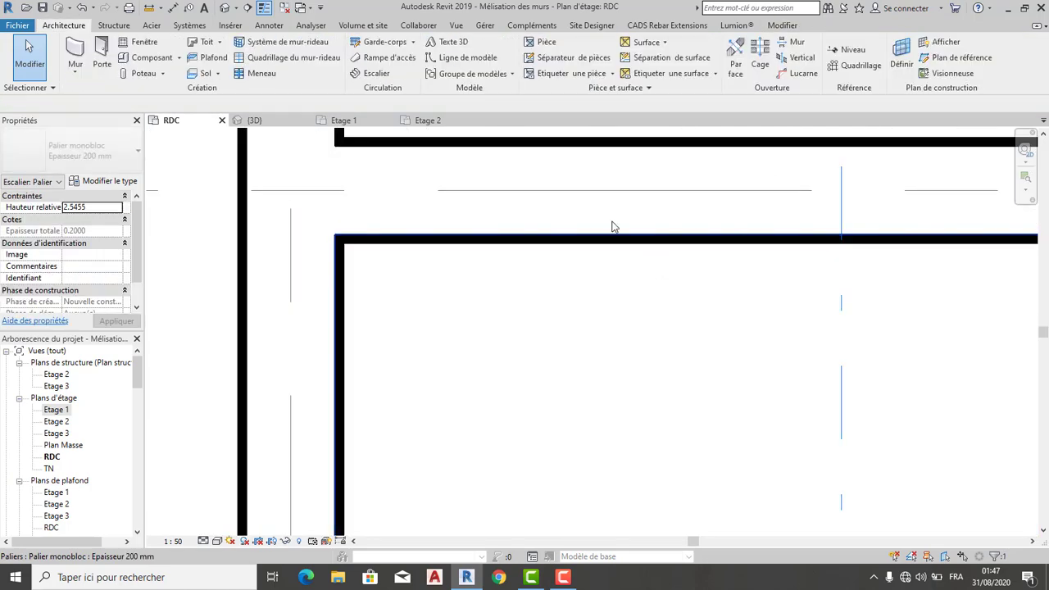
pyautogui.scroll(-2, 339, 238)
pyautogui.scroll(3, 334, 239)
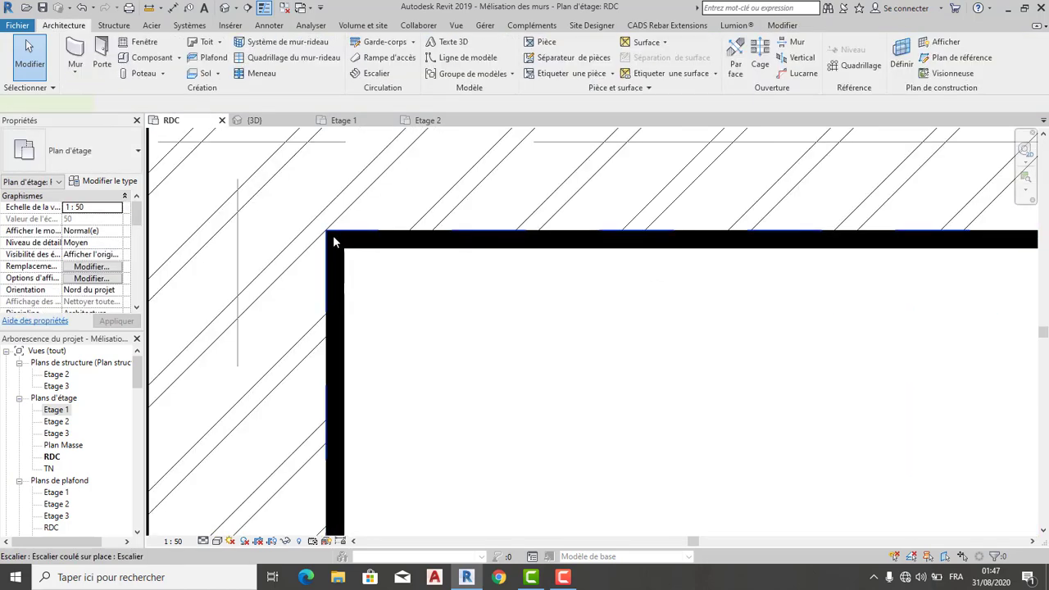
pyautogui.click(333, 237)
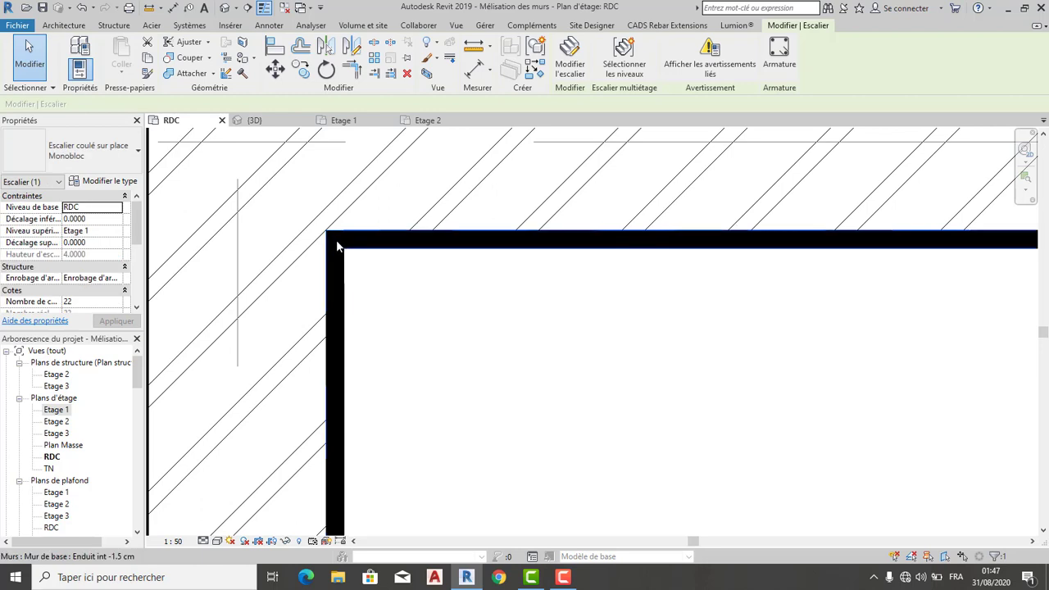
# Set the top render wall's top constraint to a higher level, giving height 10.2000.
pyautogui.click(336, 242)
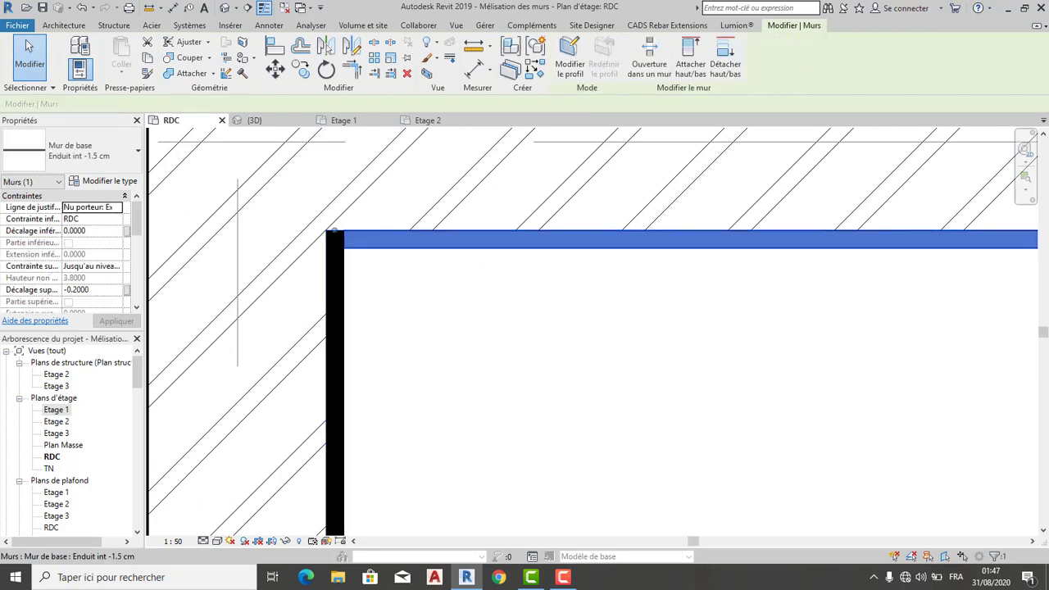
pyautogui.click(117, 267)
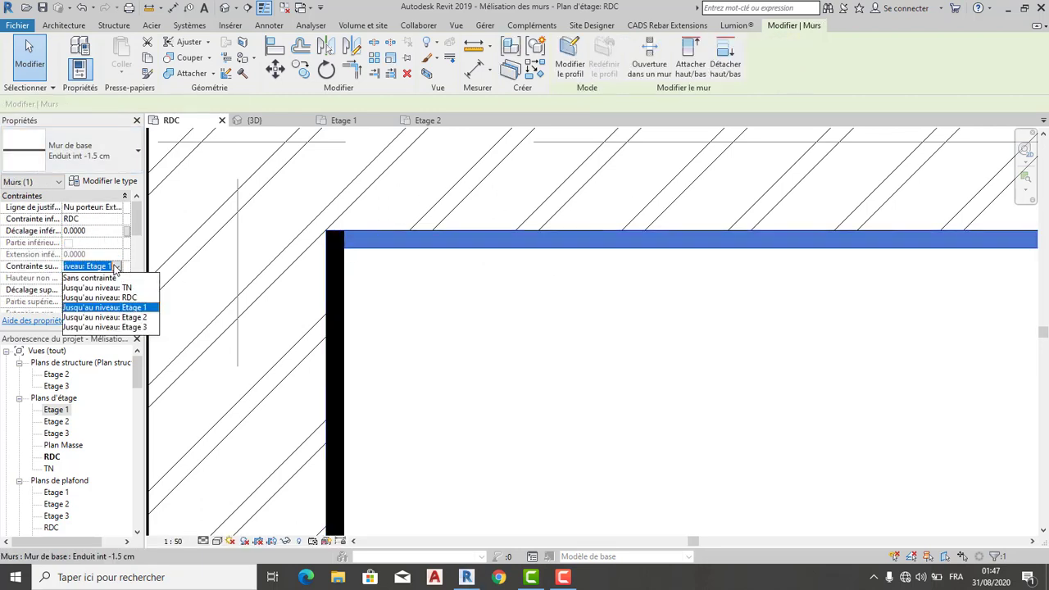
pyautogui.click(120, 327)
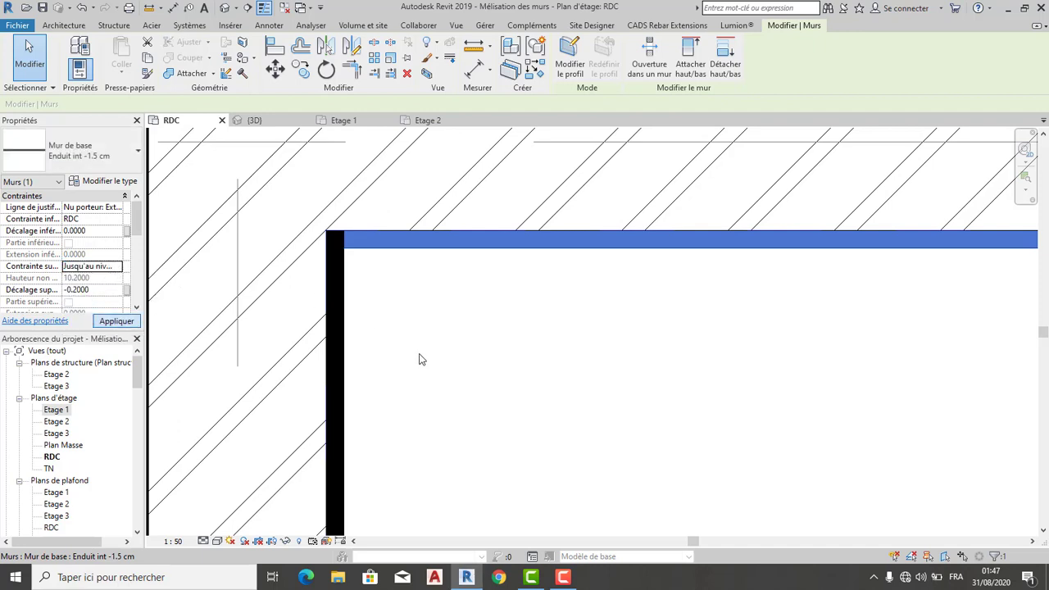
pyautogui.scroll(-2, 435, 369)
pyautogui.moveTo(644, 440)
pyautogui.mouseDown(button='middle')
pyautogui.moveTo(601, 293)
pyautogui.moveTo(574, 272)
pyautogui.moveTo(492, 330)
pyautogui.moveTo(441, 265)
pyautogui.moveTo(363, 393)
pyautogui.moveTo(393, 129)
pyautogui.moveTo(410, 323)
pyautogui.moveTo(429, 370)
pyautogui.moveTo(417, 263)
pyautogui.mouseUp(button='middle')
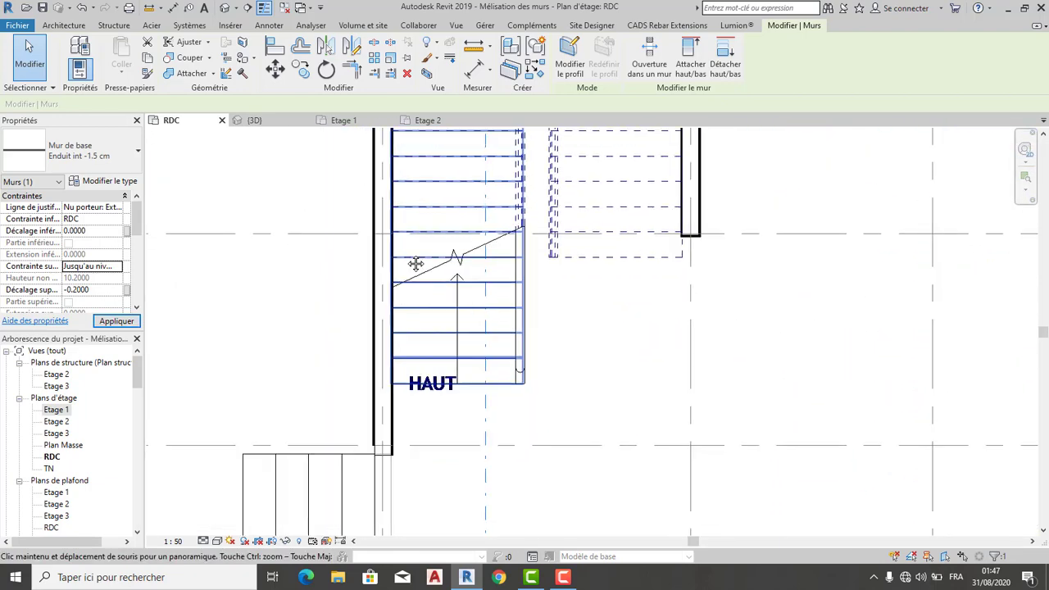
# Bring the stair beside the wall into view and select its landing and stair.
pyautogui.scroll(2, 390, 428)
pyautogui.click(402, 425)
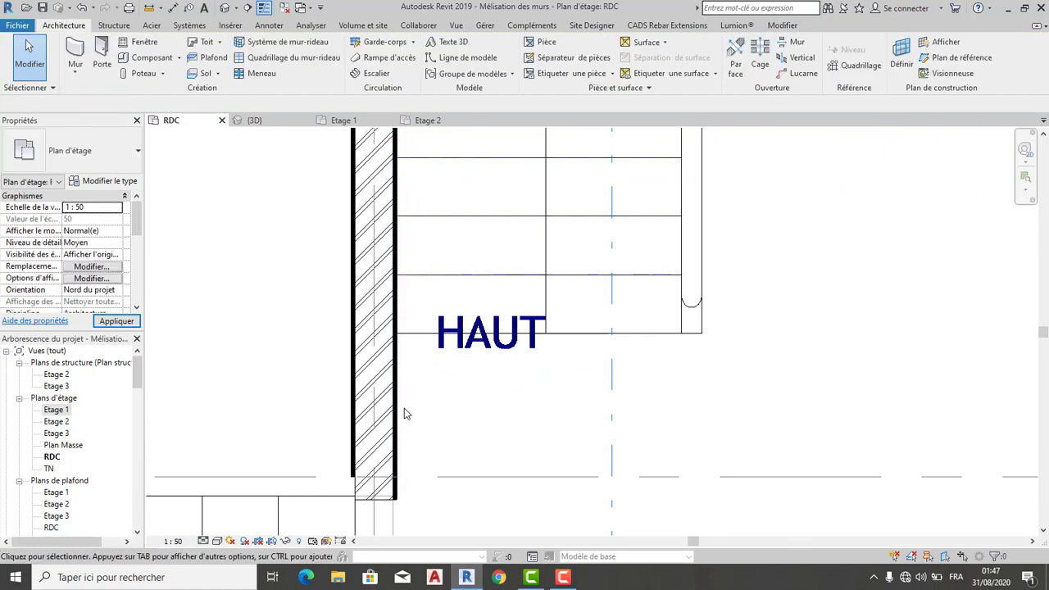
pyautogui.scroll(2, 404, 409)
pyautogui.scroll(-2, 401, 374)
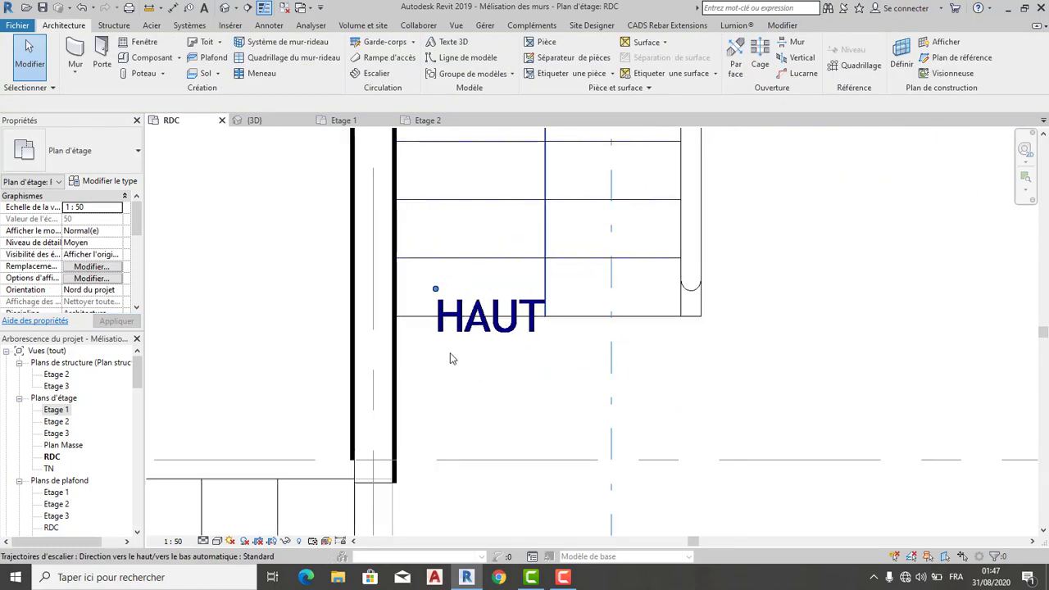
pyautogui.moveTo(450, 358); pyautogui.dragTo(410, 450, button='middle')
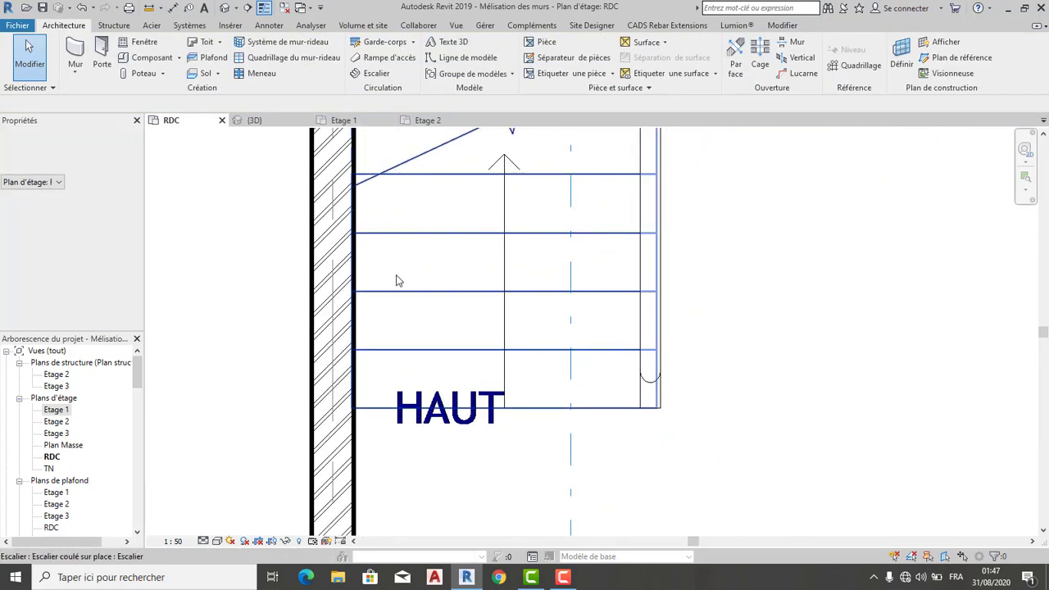
pyautogui.scroll(-2, 396, 281)
pyautogui.scroll(-1, 555, 431)
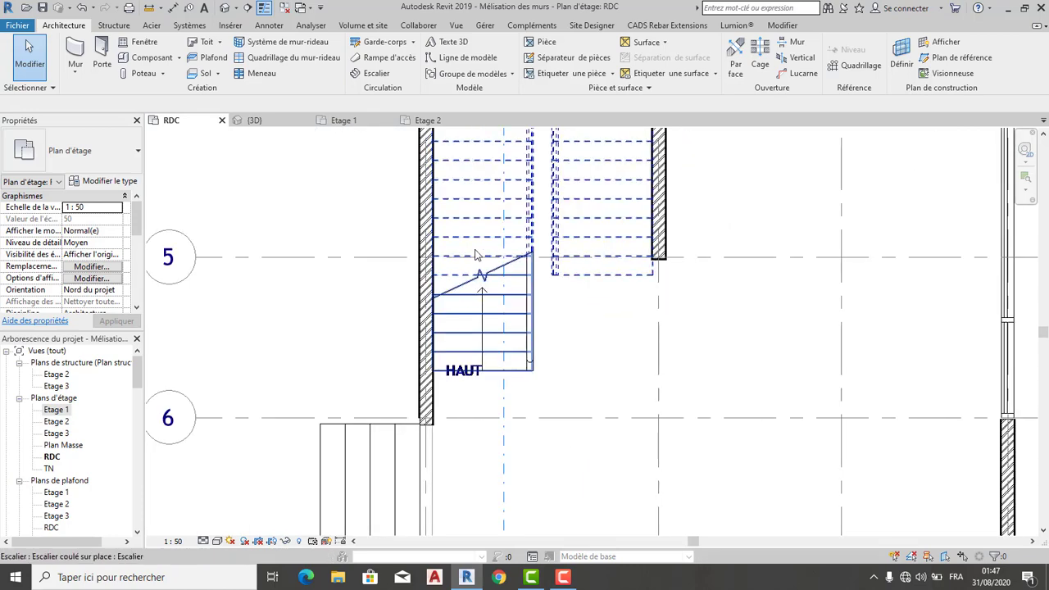
pyautogui.moveTo(465, 271); pyautogui.dragTo(408, 467, button='middle')
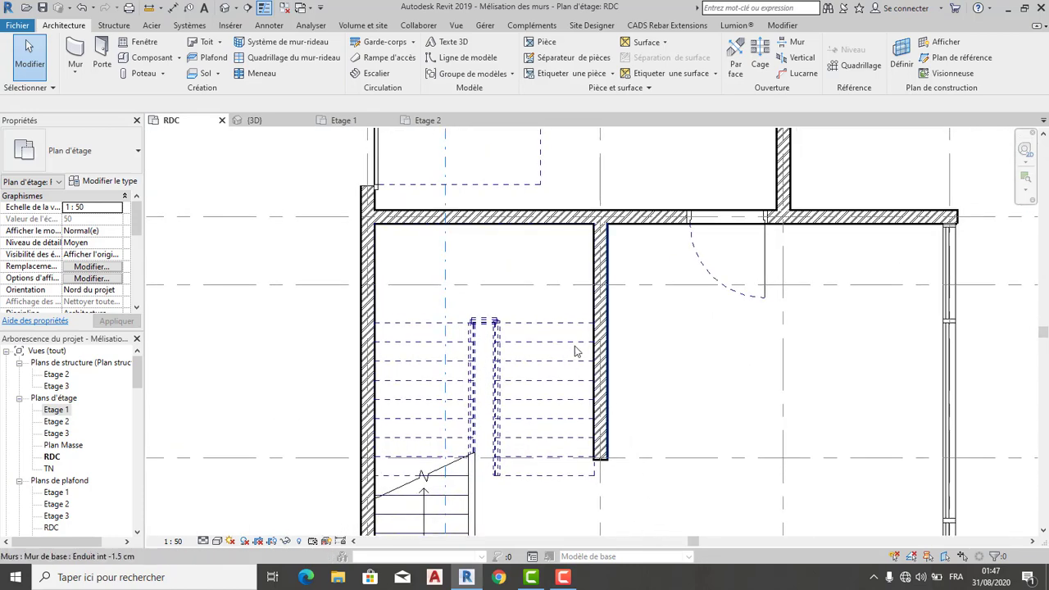
pyautogui.scroll(2, 589, 291)
pyautogui.scroll(1, 597, 262)
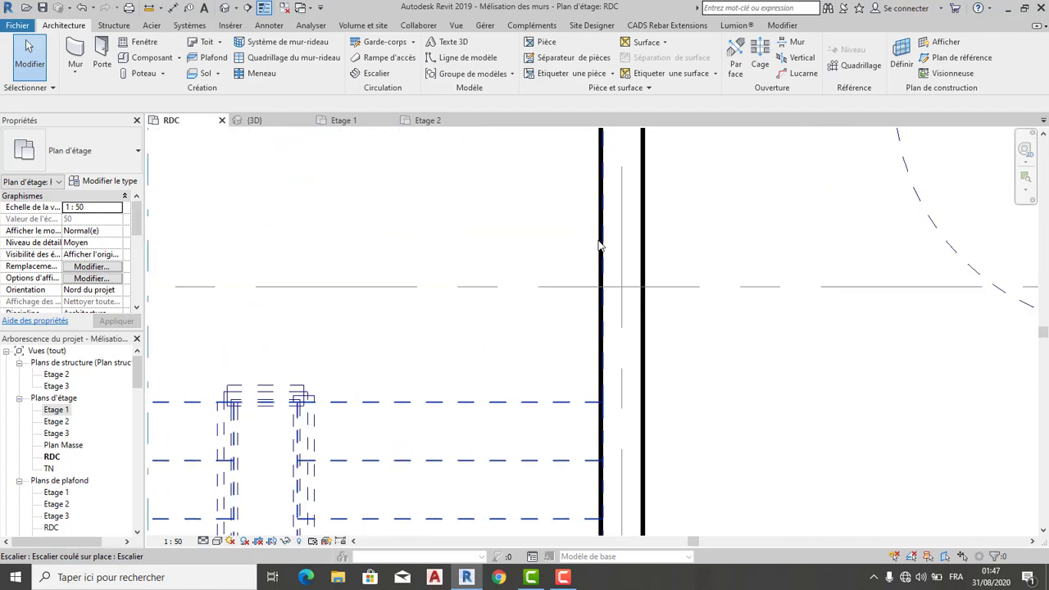
pyautogui.scroll(1, 597, 258)
pyautogui.scroll(2, 599, 266)
pyautogui.click(604, 266)
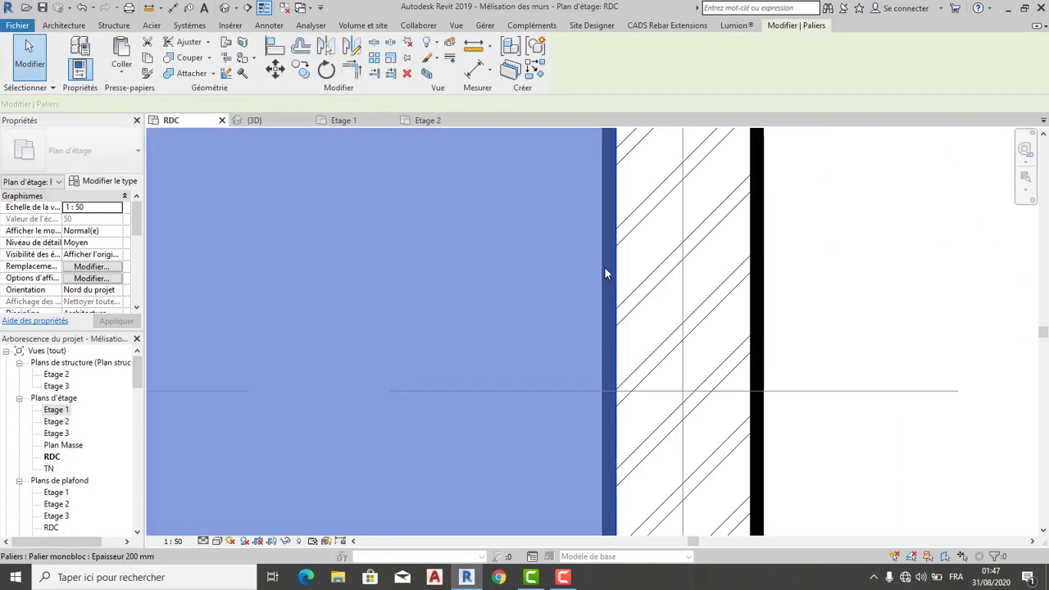
pyautogui.scroll(-1, 607, 270)
pyautogui.scroll(2, 606, 284)
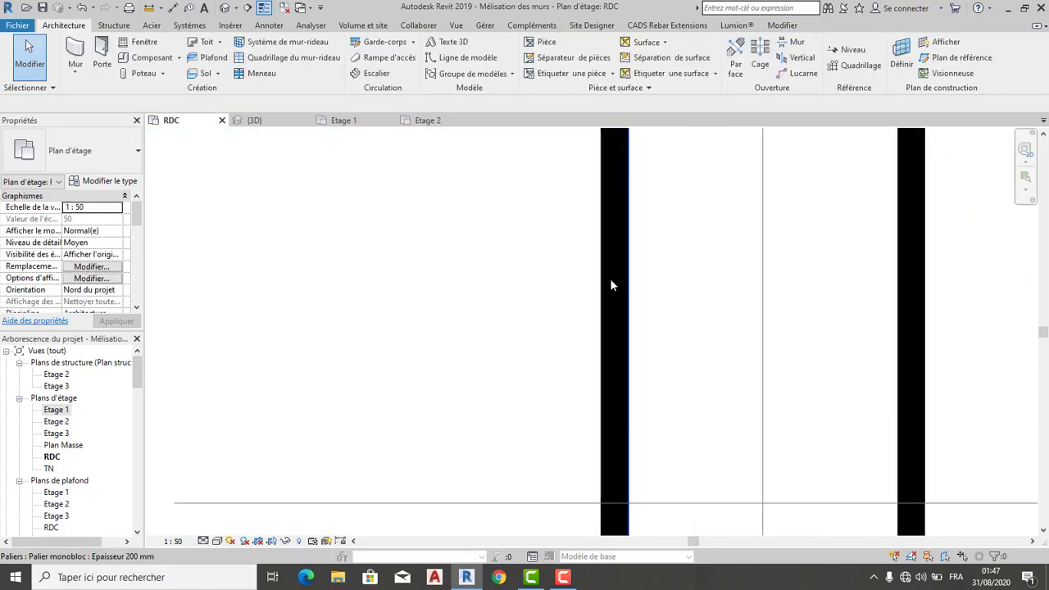
pyautogui.click(628, 285)
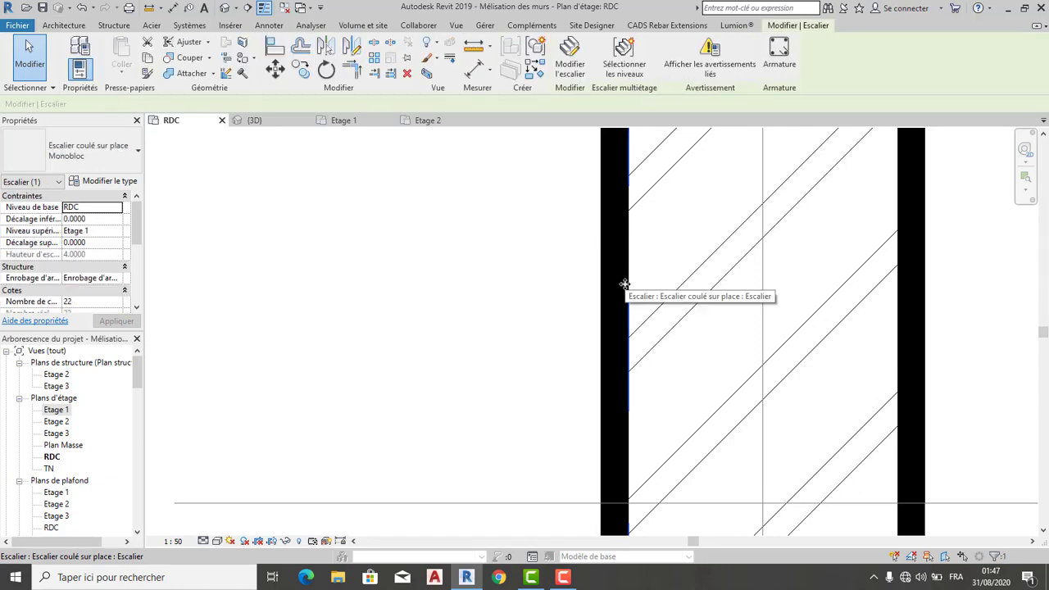
pyautogui.press('Escape')
pyautogui.click(620, 284)
pyautogui.press('Escape')
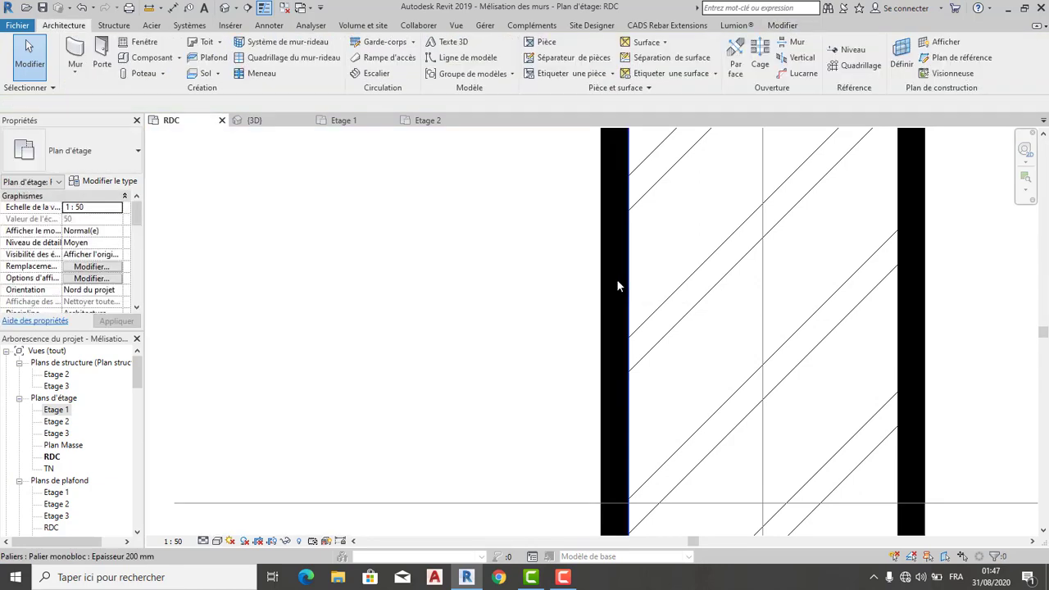
# Cycle through the overlapping stair and landing elements next to the wall.
pyautogui.click(611, 293)
pyautogui.press('Escape')
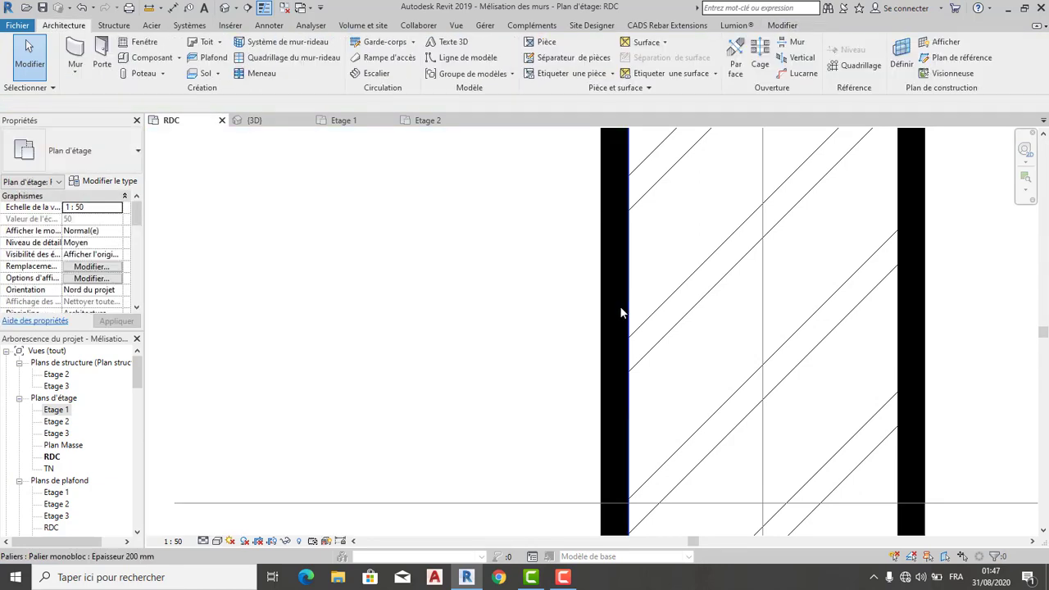
pyautogui.click(620, 307)
pyautogui.press('Escape')
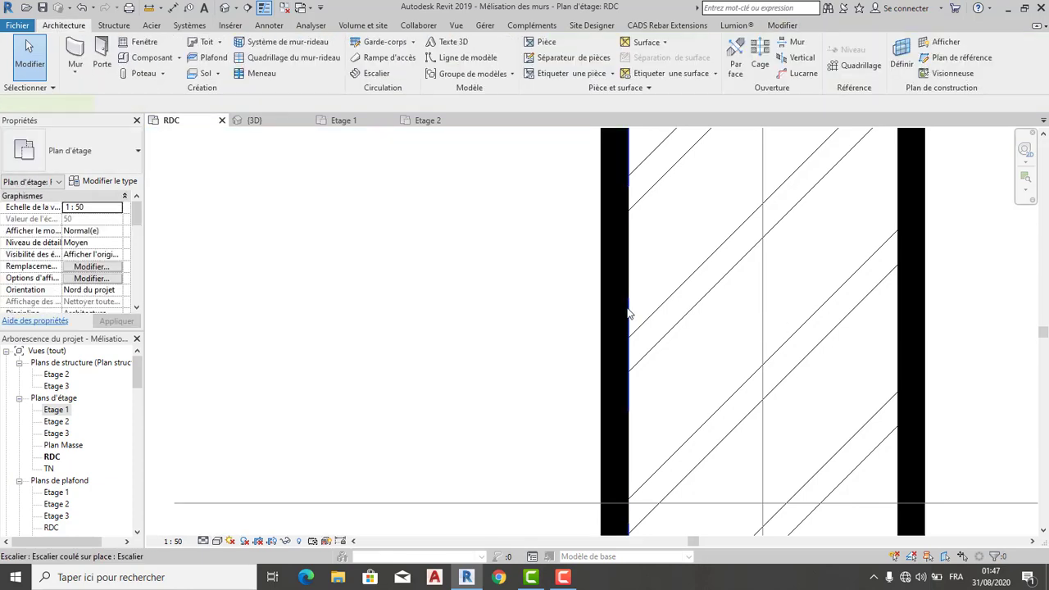
pyautogui.click(629, 313)
pyautogui.scroll(2, 629, 295)
pyautogui.scroll(1, 632, 290)
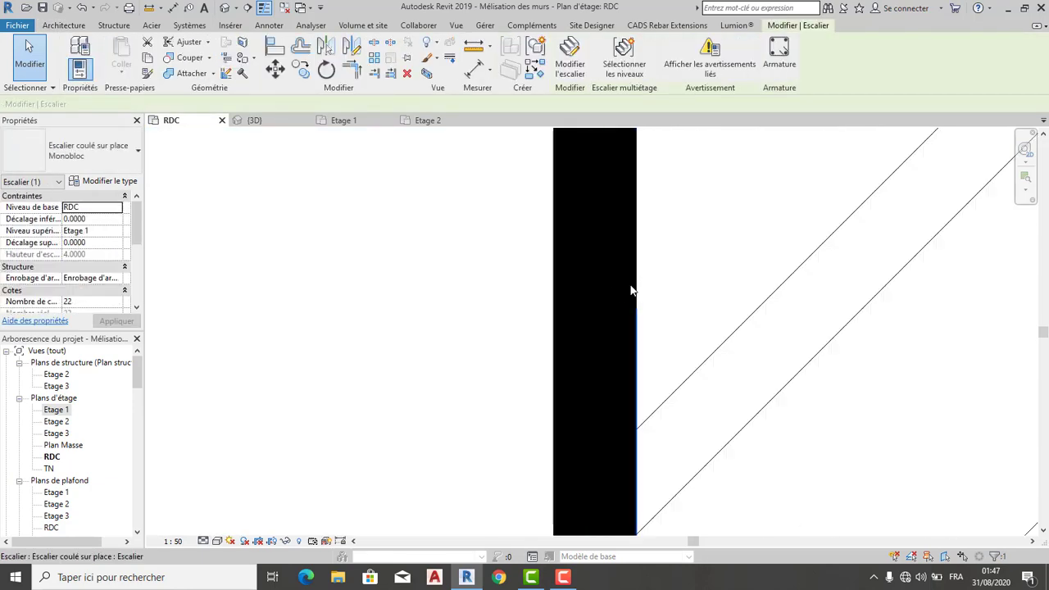
pyautogui.press('Escape')
pyautogui.click(628, 280)
pyautogui.press('Escape')
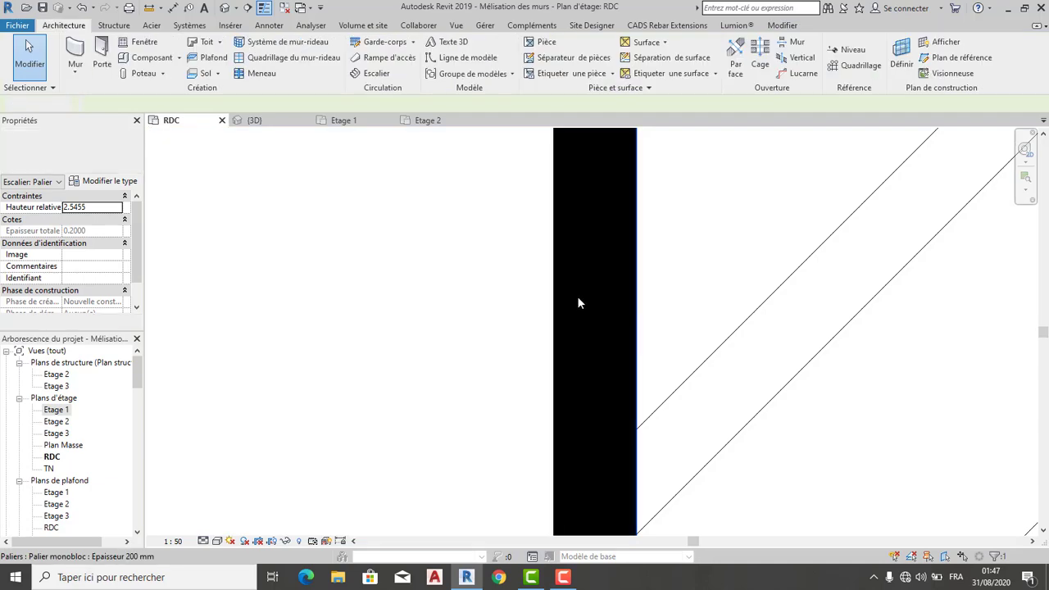
pyautogui.click(577, 304)
pyautogui.scroll(-3, 583, 302)
pyautogui.scroll(-2, 582, 302)
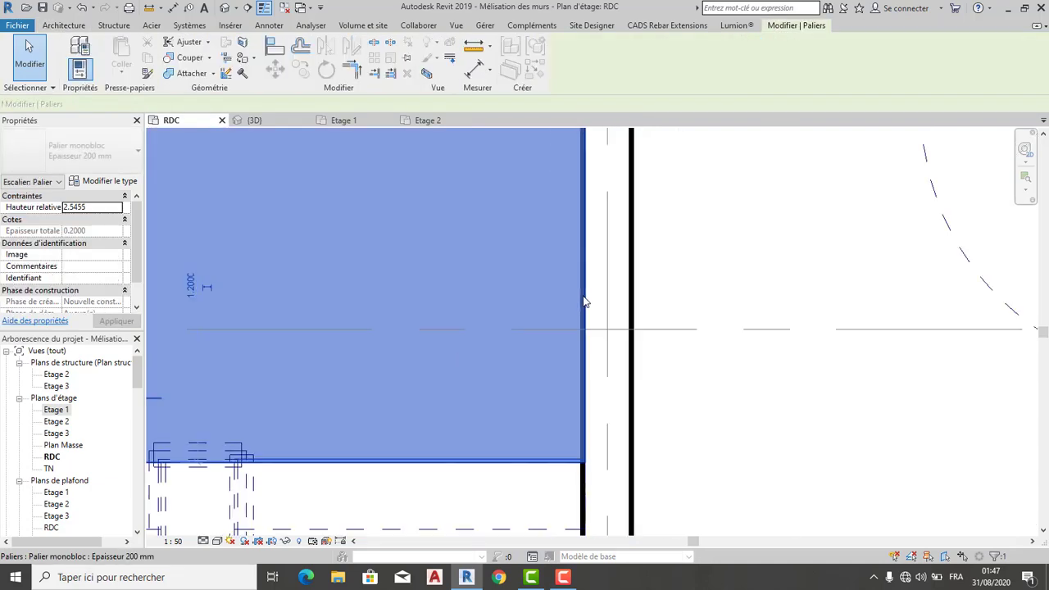
pyautogui.scroll(-2, 583, 302)
pyautogui.scroll(3, 581, 413)
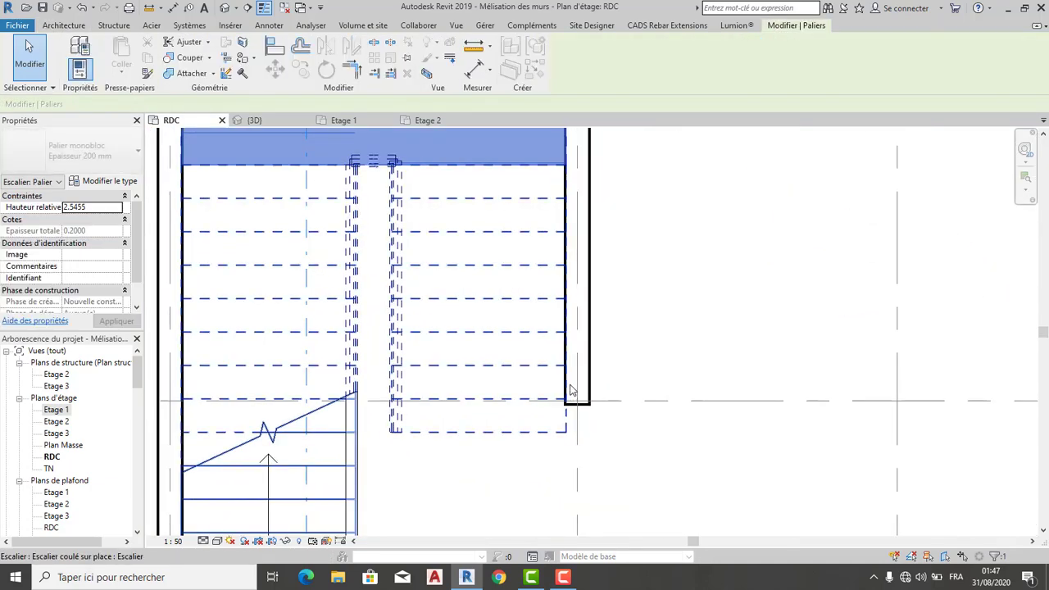
pyautogui.scroll(4, 571, 391)
pyautogui.scroll(4, 562, 429)
pyautogui.press('Escape')
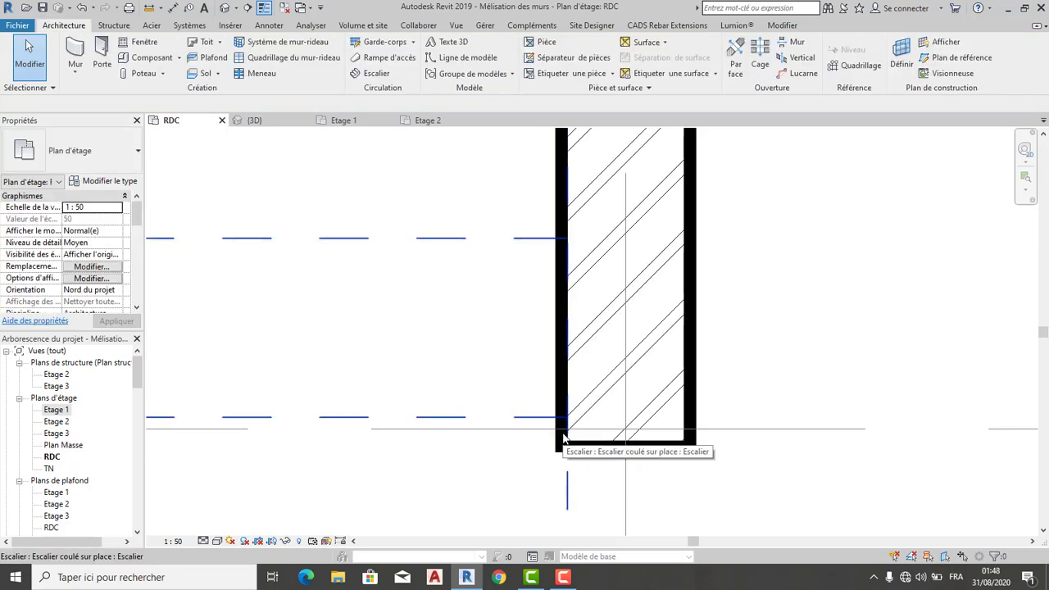
pyautogui.scroll(3, 563, 329)
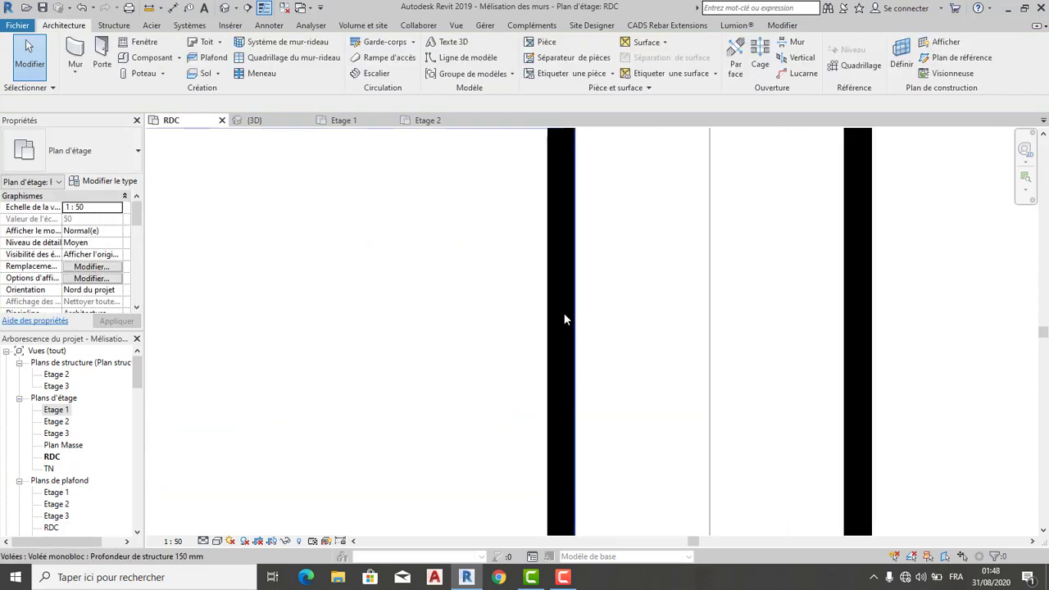
pyautogui.scroll(2, 558, 317)
# Delete the stair run along the wall, then undo the deletion with Ctrl+Z.
pyautogui.click(558, 318)
pyautogui.press('Escape')
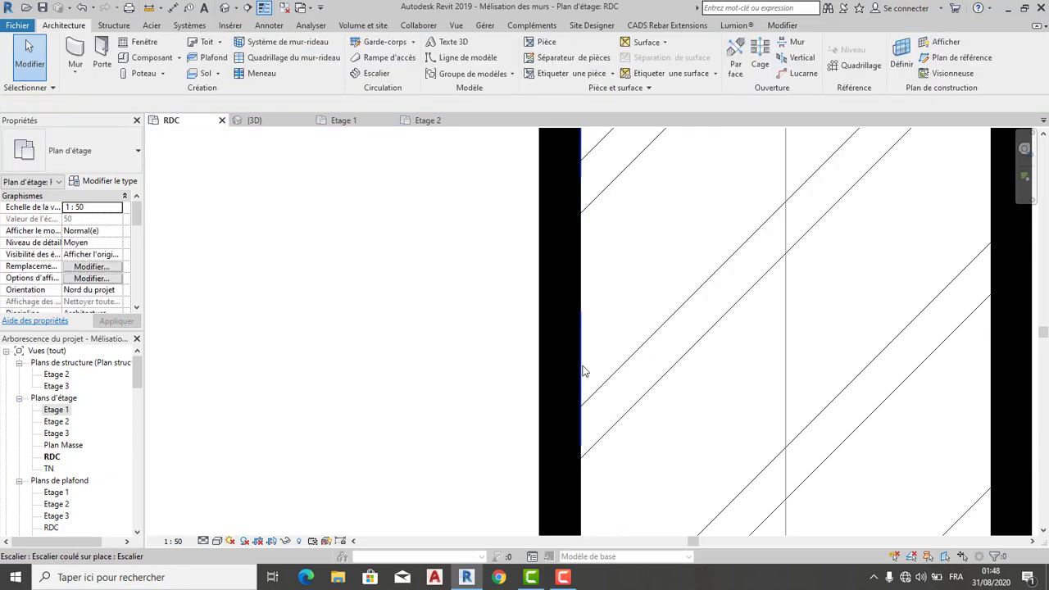
pyautogui.click(584, 369)
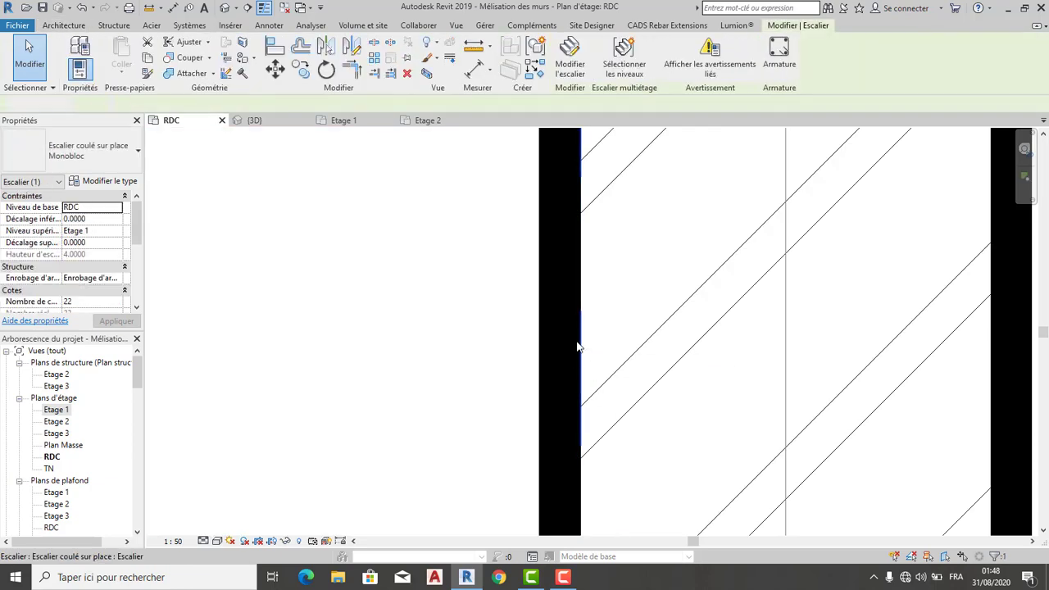
pyautogui.press('Escape')
pyautogui.click(574, 346)
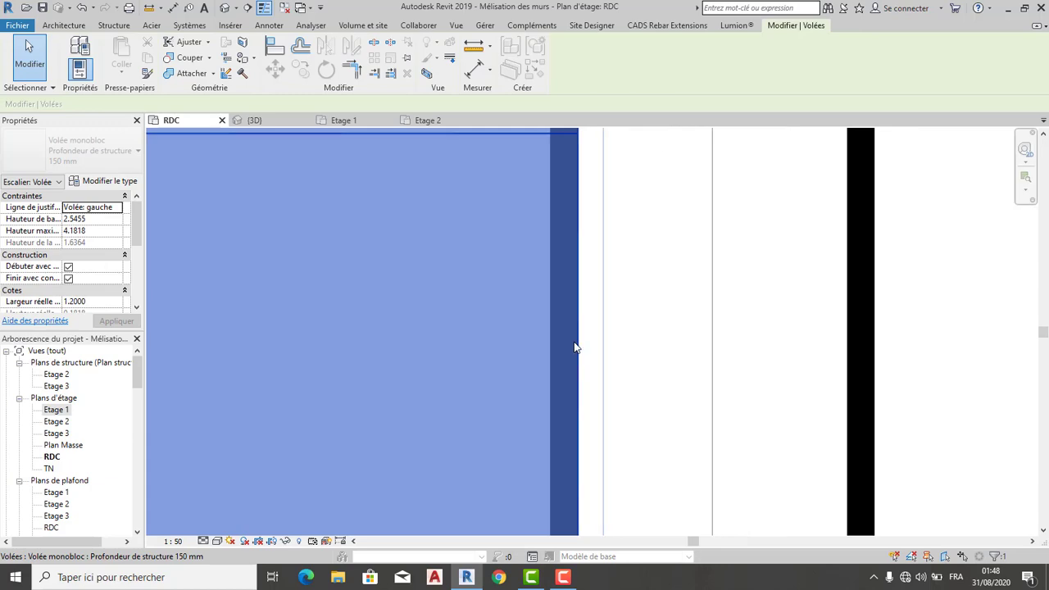
pyautogui.press('Delete')
pyautogui.scroll(-2, 566, 355)
pyautogui.scroll(1, 564, 453)
pyautogui.scroll(1, 564, 453)
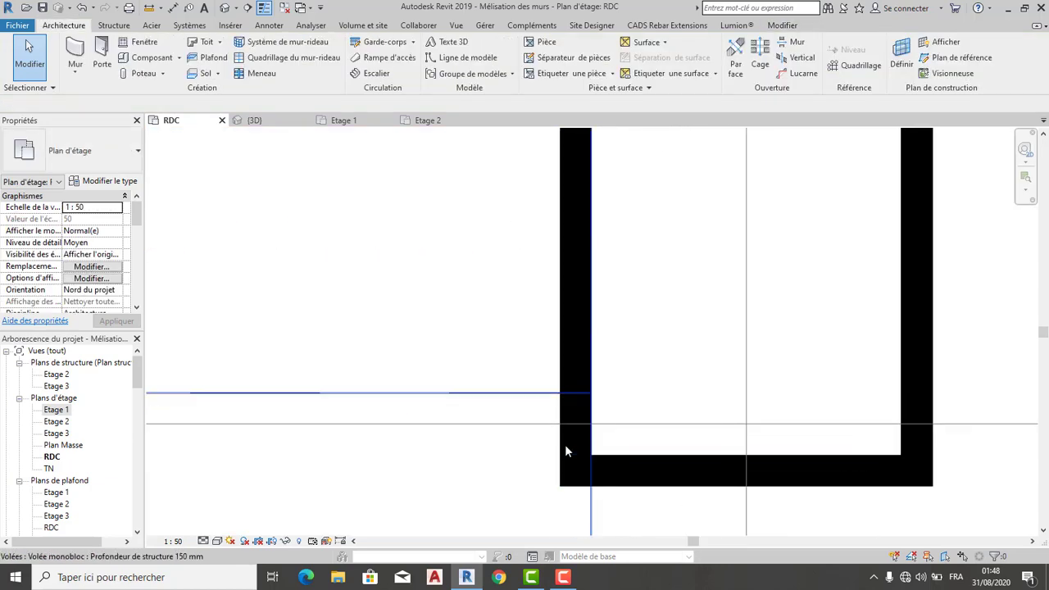
pyautogui.hotkey('ctrl', 'z')
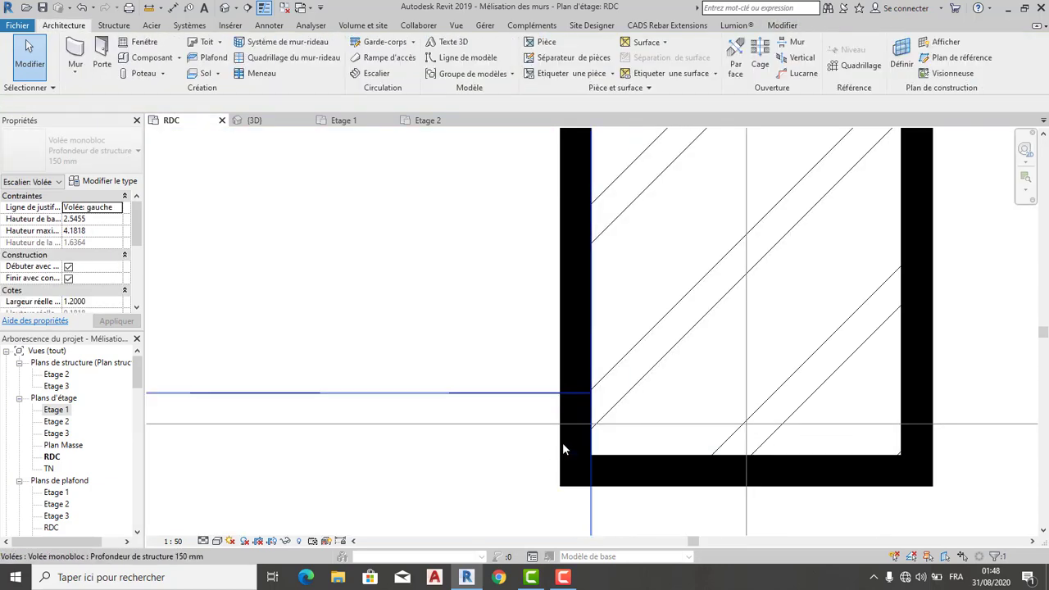
pyautogui.press('Escape')
# Switch to the 3D view and zoom in toward the stairwell.
pyautogui.click(271, 123)
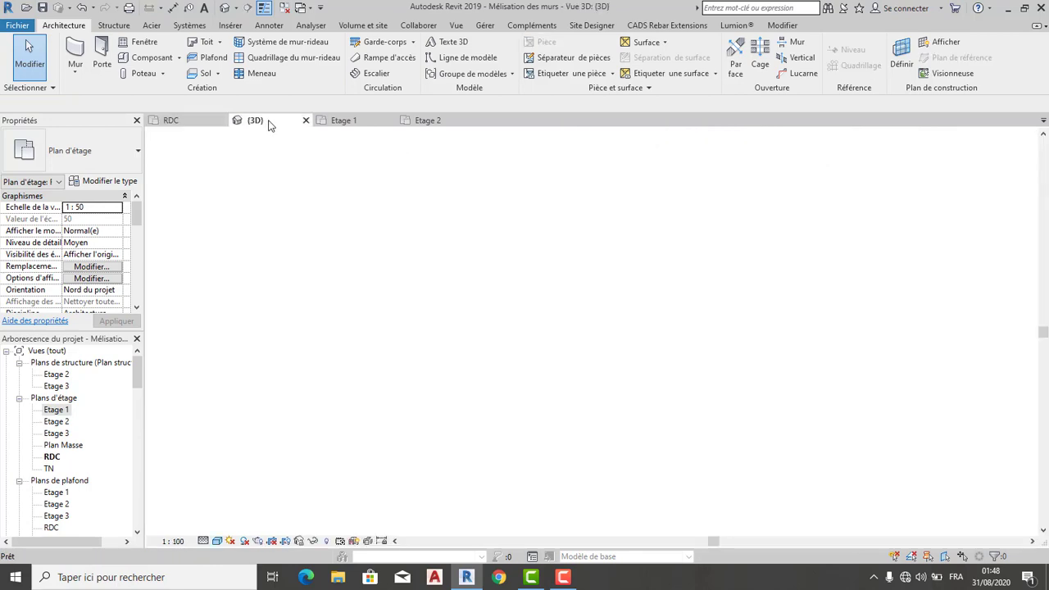
pyautogui.keyDown('shift'); pyautogui.moveTo(455, 307); pyautogui.dragTo(420, 335, button='middle'); pyautogui.keyUp('shift')
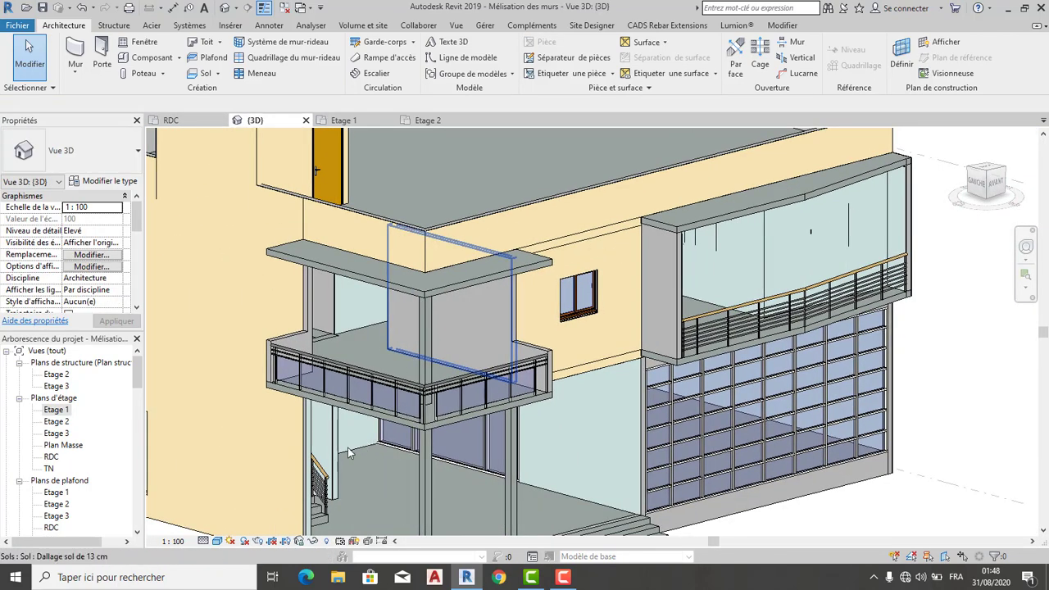
pyautogui.scroll(2, 339, 428)
pyautogui.scroll(2, 336, 398)
pyautogui.scroll(2, 343, 377)
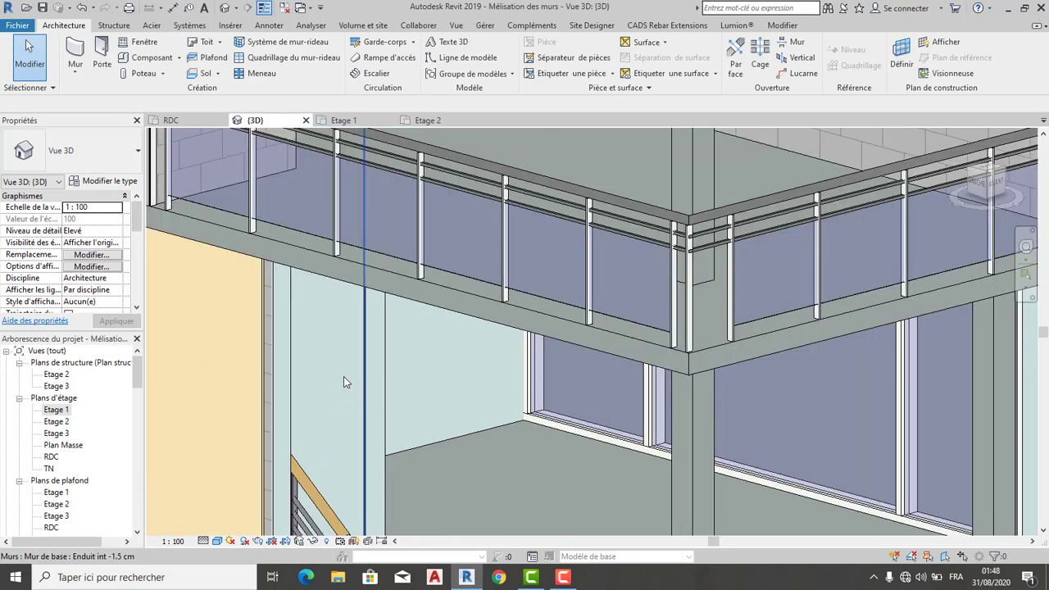
# Raise the Enduit int -1.5 cm wall's top constraint to a higher level and apply it.
pyautogui.click(343, 376)
pyautogui.scroll(-2, 343, 376)
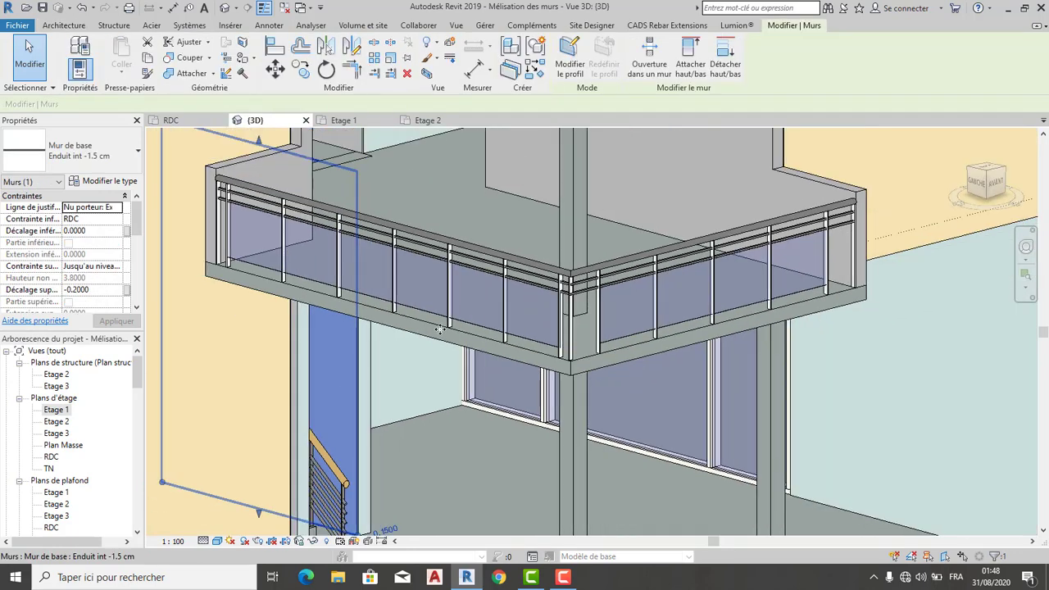
pyautogui.click(116, 268)
pyautogui.click(118, 327)
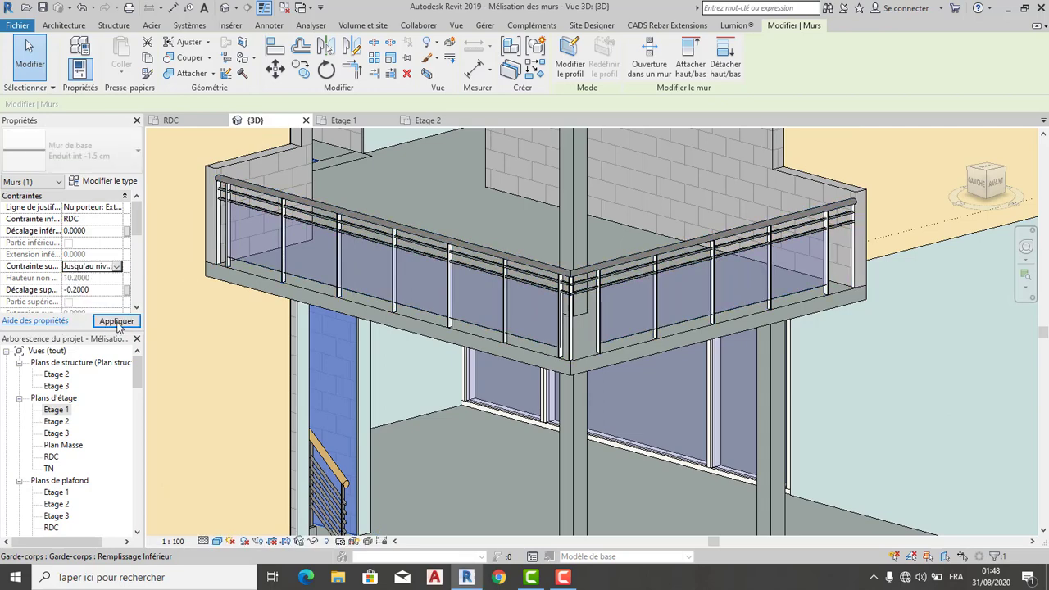
pyautogui.click(116, 321)
pyautogui.scroll(-3, 318, 379)
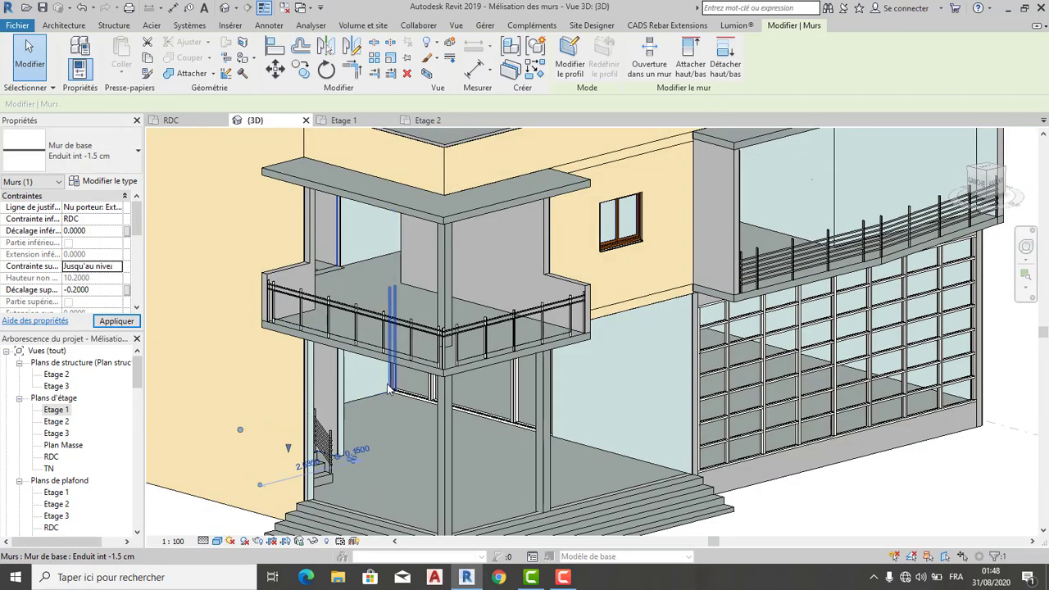
pyautogui.scroll(-3, 423, 411)
pyautogui.press('Escape')
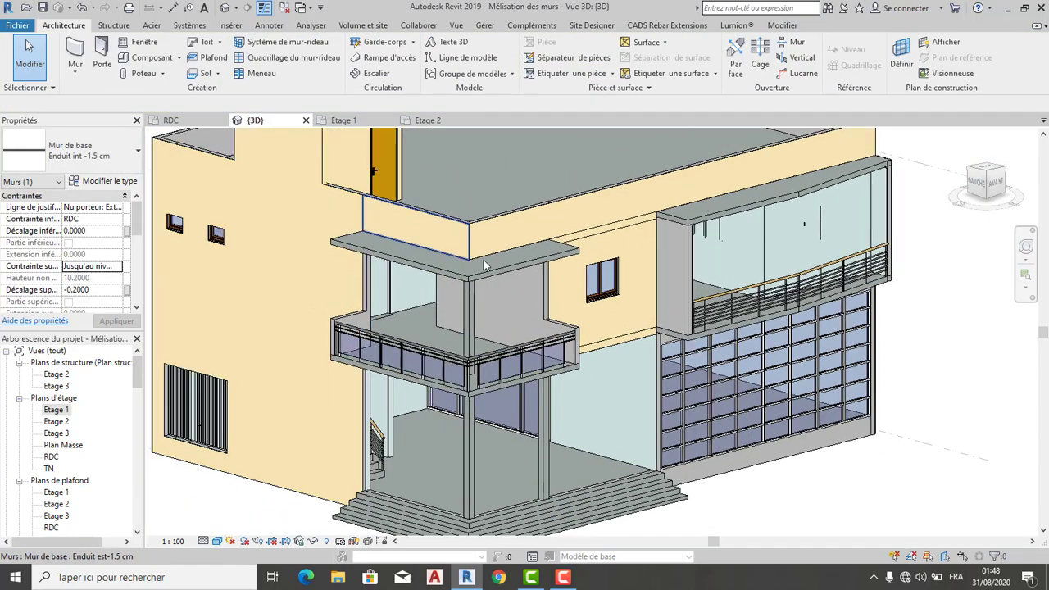
# Inspect the whole building from the front view, then go to the Etage 1 floor plan.
pyautogui.keyDown('shift'); pyautogui.moveTo(371, 293); pyautogui.dragTo(996, 192, button='middle'); pyautogui.keyUp('shift')
pyautogui.click(996, 192)
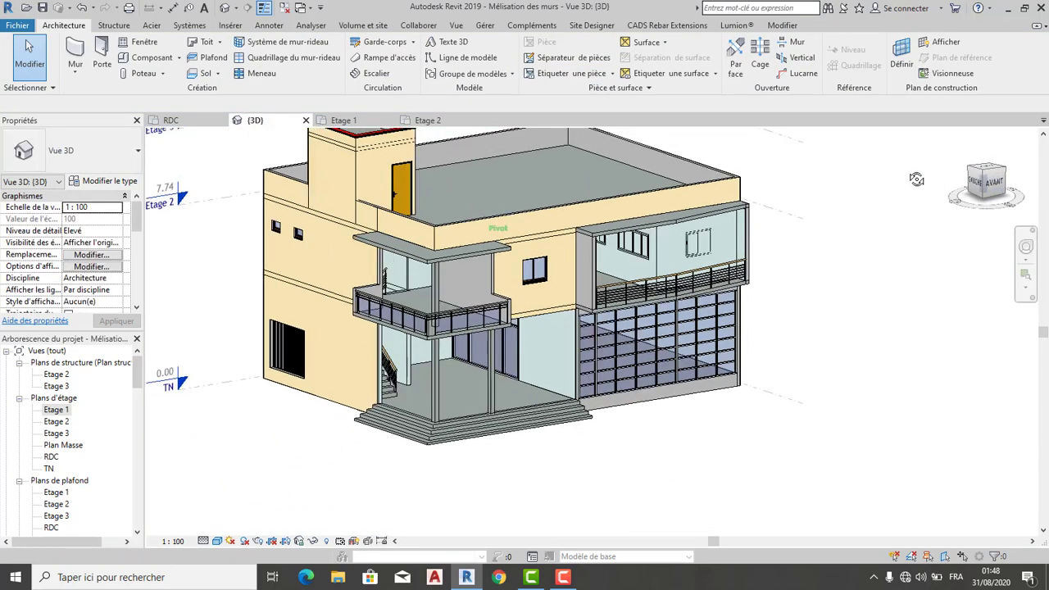
pyautogui.moveTo(471, 250)
pyautogui.keyDown('shift'); pyautogui.mouseDown(button='middle')
pyautogui.moveTo(497, 253)
pyautogui.moveTo(499, 242)
pyautogui.mouseUp(button='middle'); pyautogui.keyUp('shift')
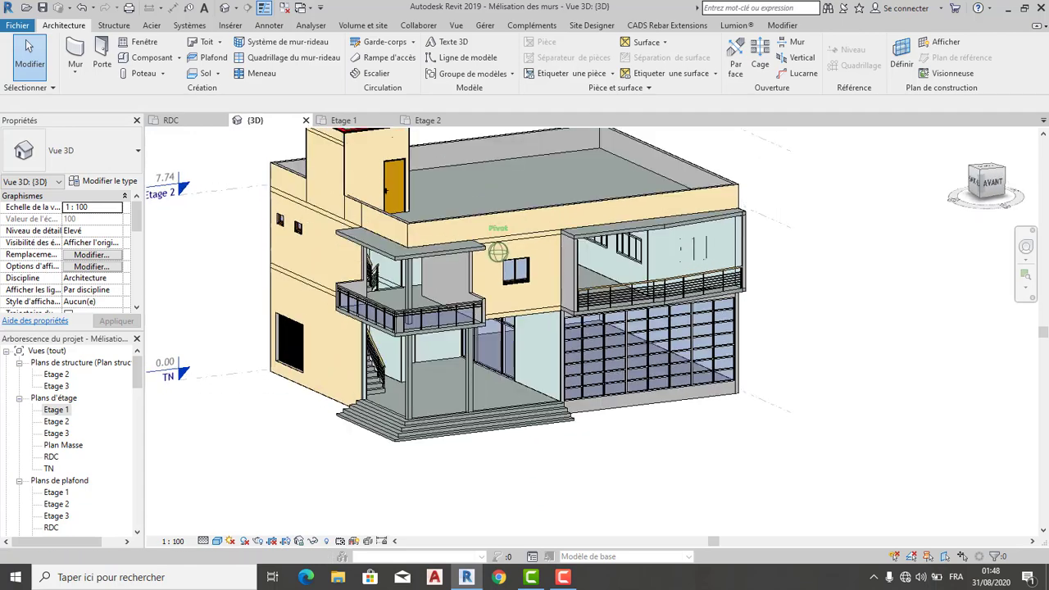
pyautogui.scroll(2, 385, 267)
pyautogui.scroll(3, 413, 262)
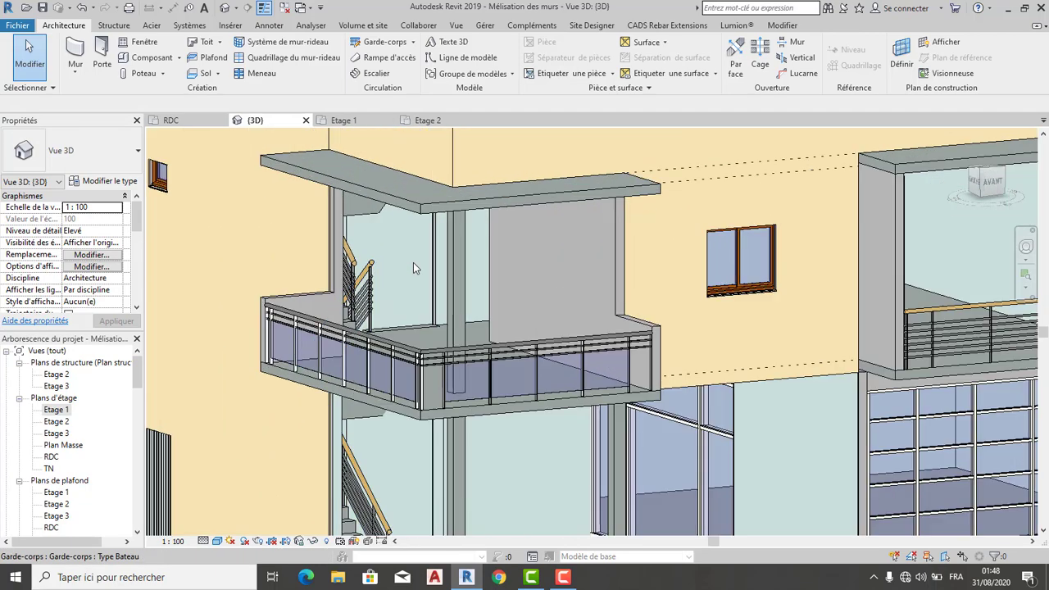
pyautogui.scroll(2, 409, 259)
pyautogui.scroll(2, 419, 246)
pyautogui.scroll(2, 480, 373)
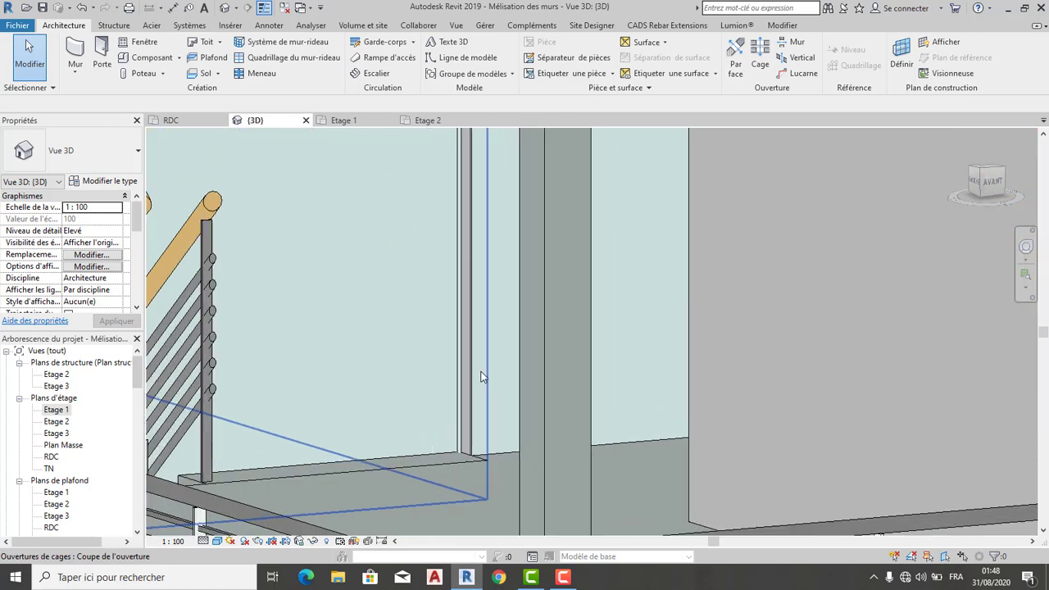
pyautogui.scroll(2, 479, 369)
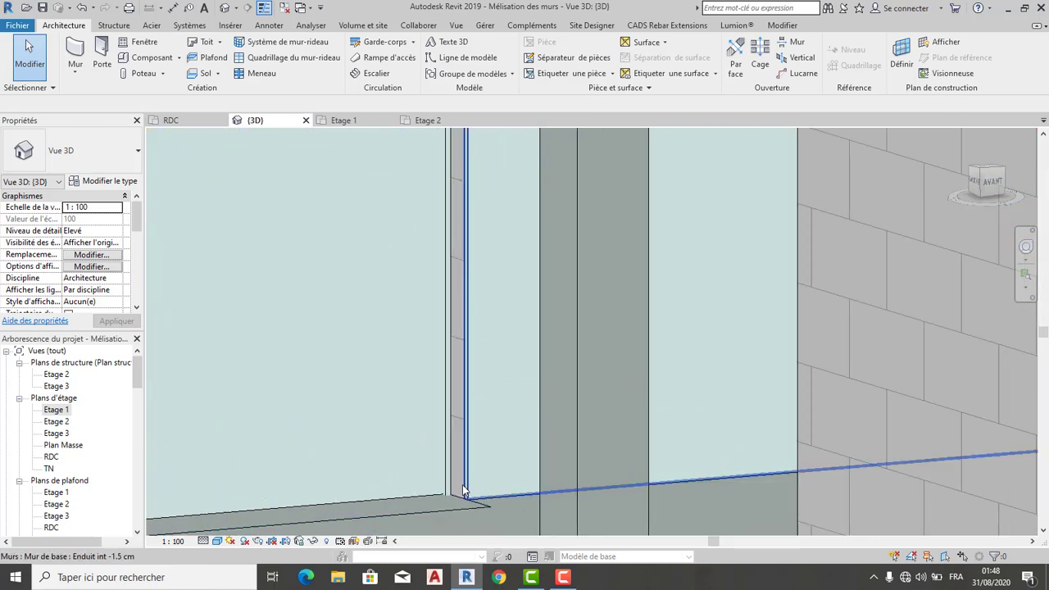
pyautogui.click(349, 121)
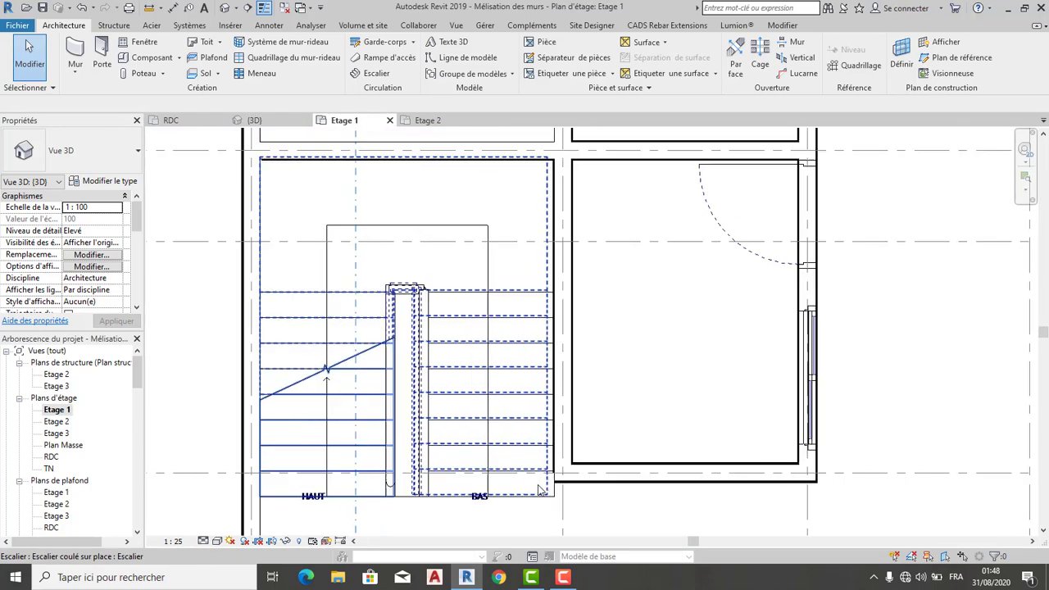
# Draw a short Enduit int -1.5 cm wall at the stairwell wall corner using WA.
pyautogui.scroll(2, 539, 490)
pyautogui.scroll(2, 537, 459)
pyautogui.scroll(1, 531, 392)
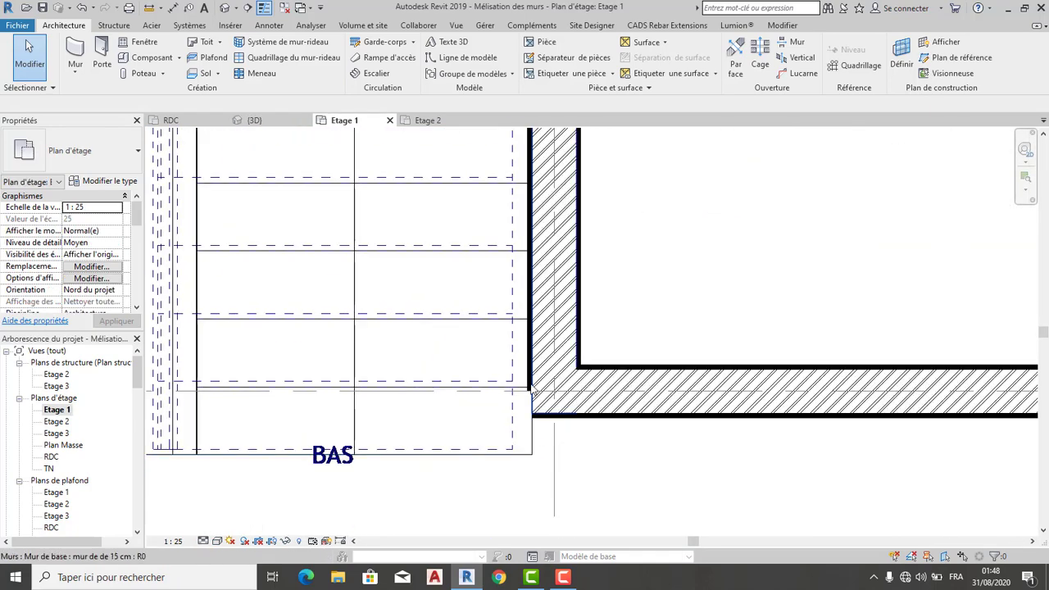
pyautogui.scroll(1, 531, 392)
pyautogui.scroll(1, 520, 400)
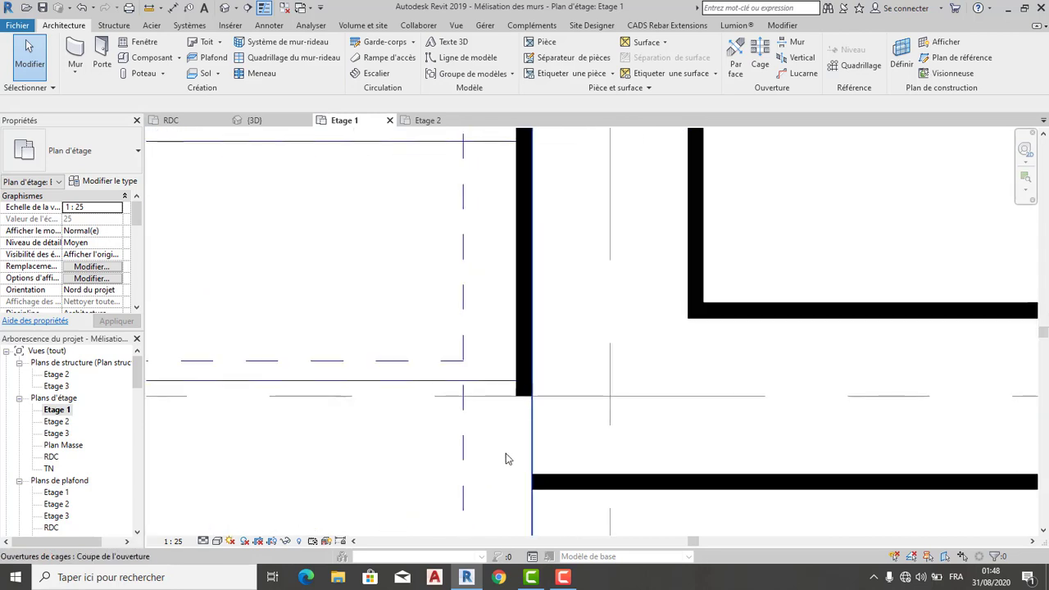
pyautogui.moveTo(506, 421); pyautogui.dragTo(500, 367, button='middle')
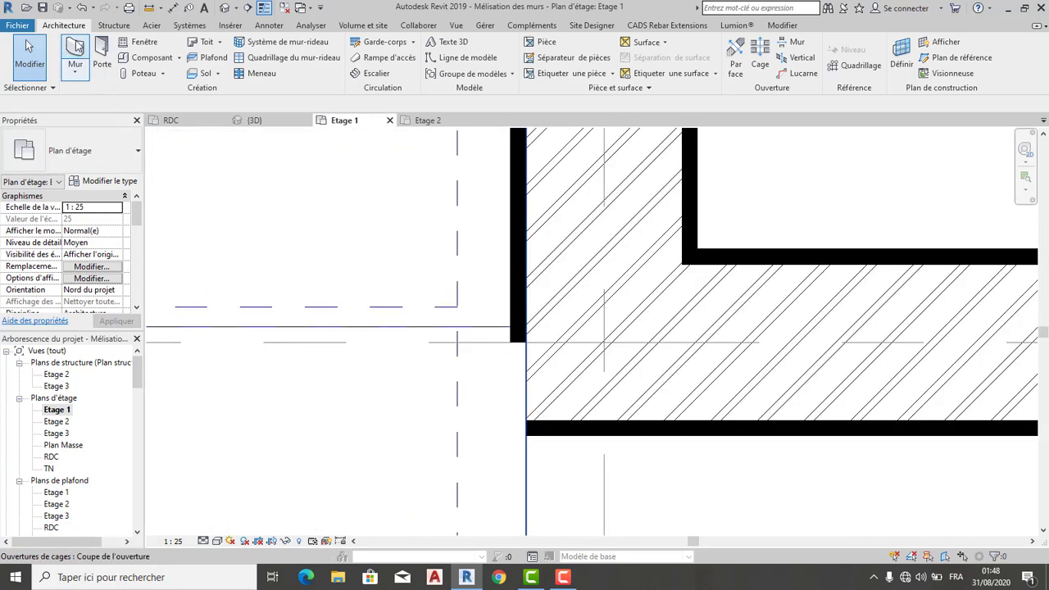
pyautogui.press('w')
pyautogui.press('a')
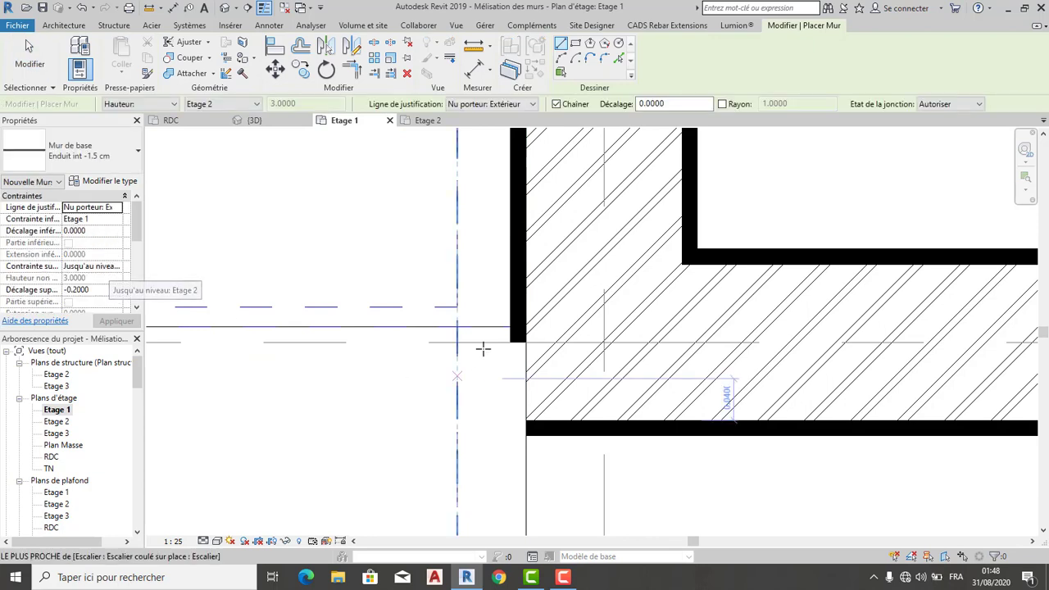
pyautogui.click(513, 392)
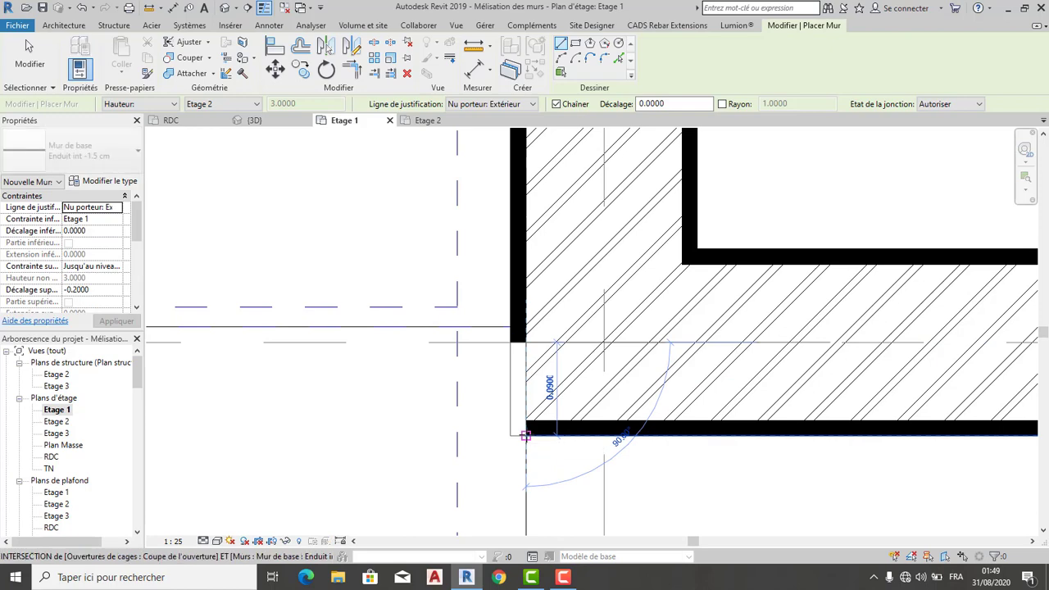
pyautogui.click(525, 435)
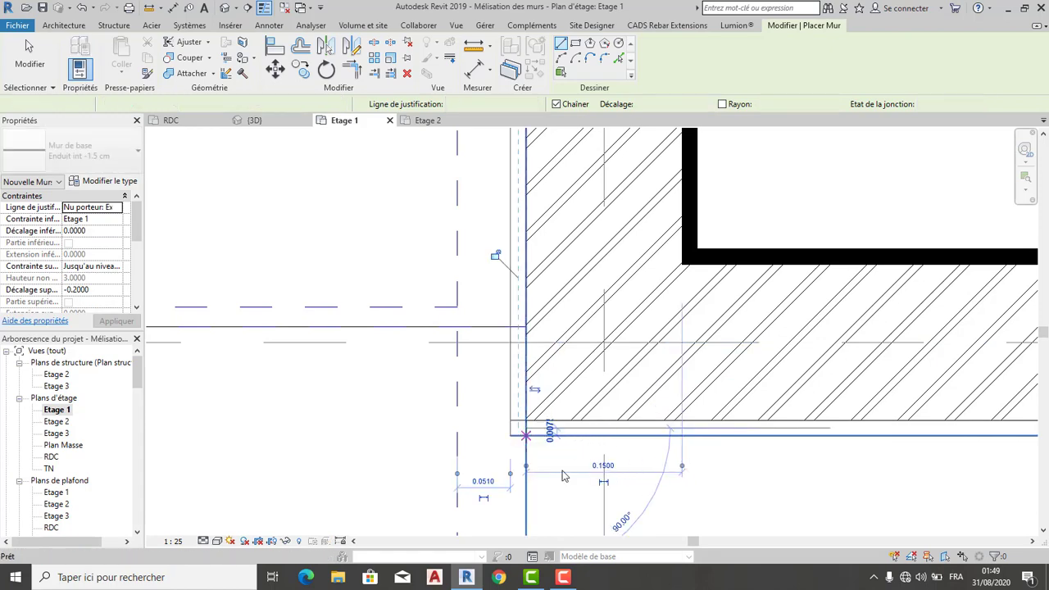
pyautogui.press('Escape')
# Zoom out to reframe the whole floor plan and return to the 3D view.
pyautogui.scroll(-3, 396, 407)
pyautogui.scroll(-2, 554, 305)
pyautogui.scroll(-2, 556, 305)
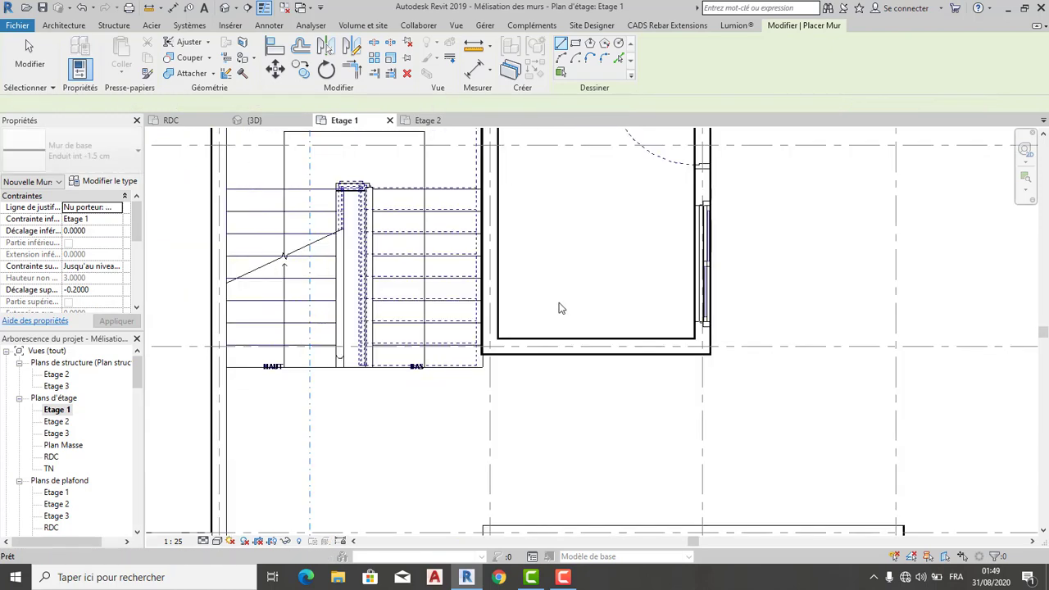
pyautogui.scroll(-2, 487, 382)
pyautogui.scroll(-2, 470, 452)
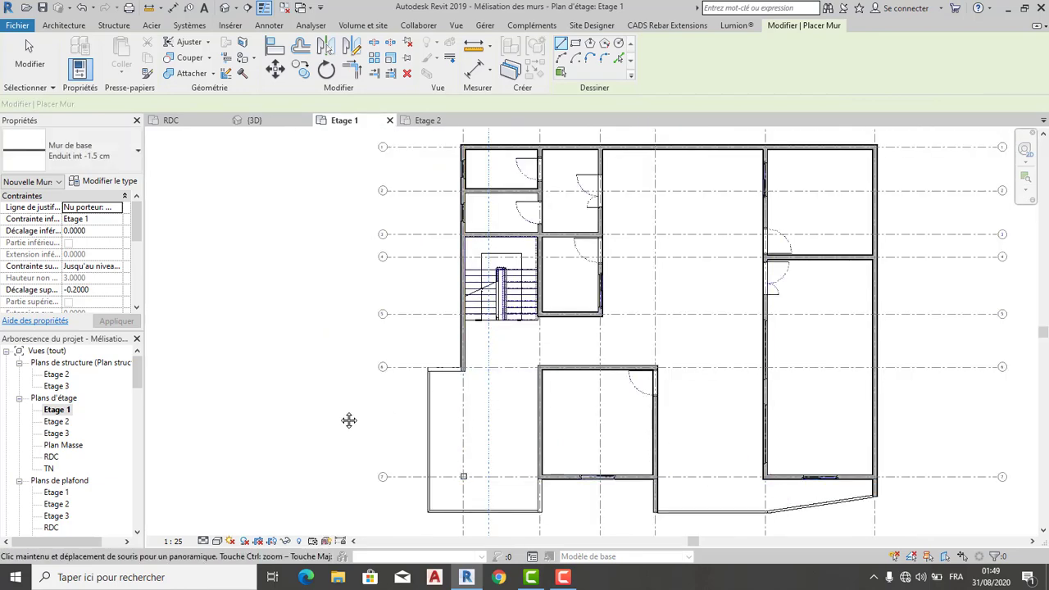
pyautogui.moveTo(349, 421); pyautogui.dragTo(278, 398, button='middle')
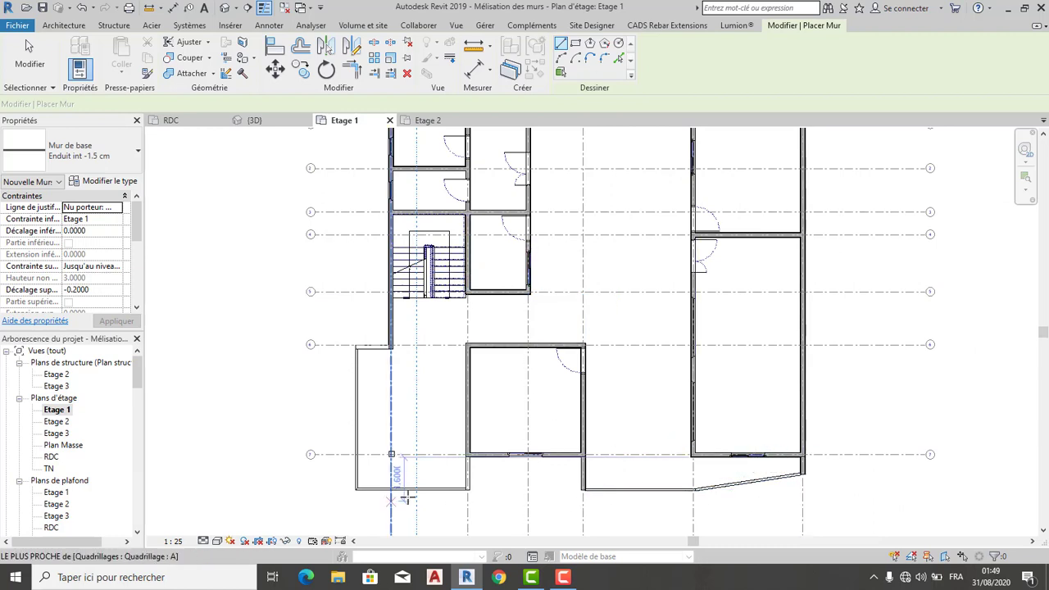
pyautogui.click(255, 120)
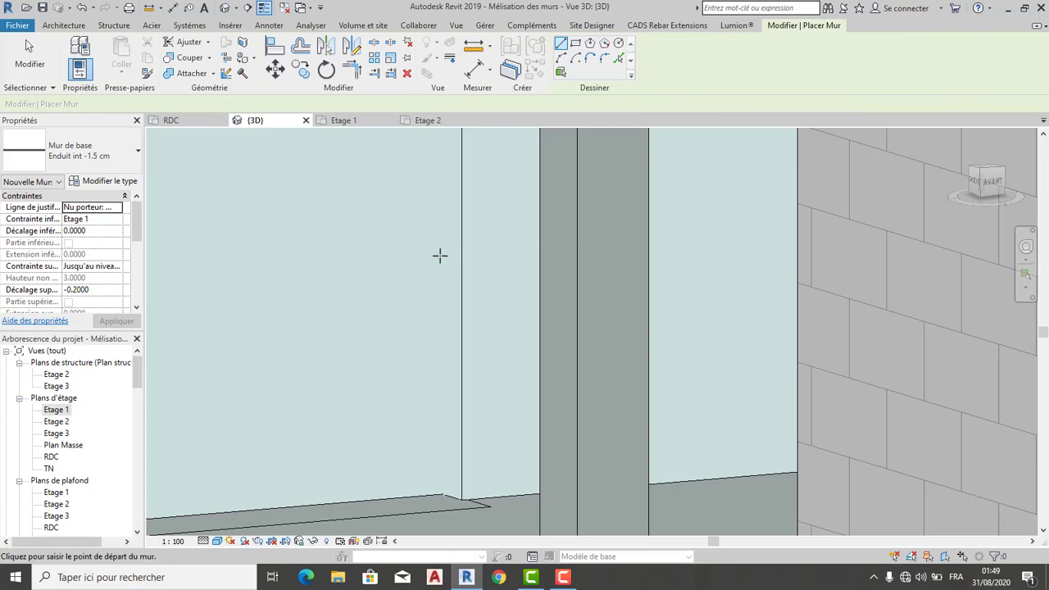
pyautogui.scroll(-5, 452, 281)
pyautogui.scroll(-5, 452, 282)
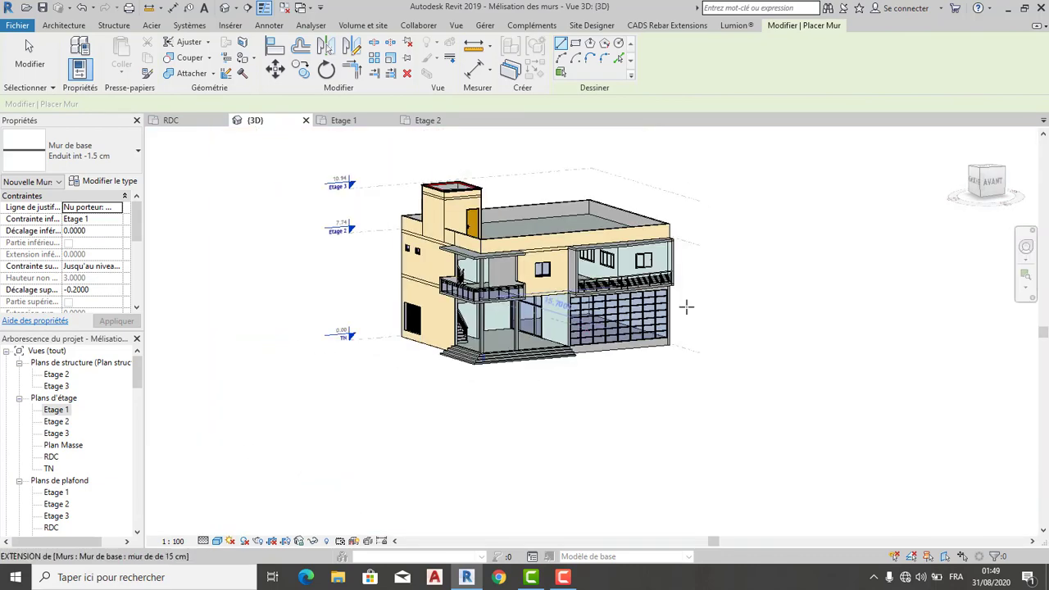
pyautogui.scroll(2, 652, 266)
pyautogui.scroll(2, 489, 281)
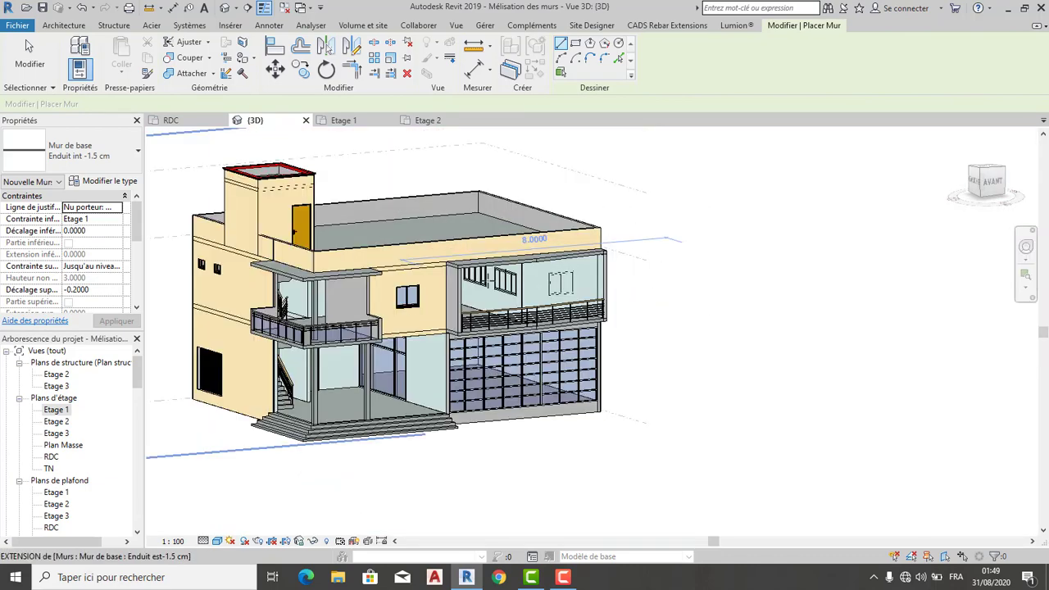
pyautogui.scroll(2, 574, 291)
pyautogui.scroll(2, 672, 300)
pyautogui.scroll(2, 727, 284)
pyautogui.scroll(-1, 727, 284)
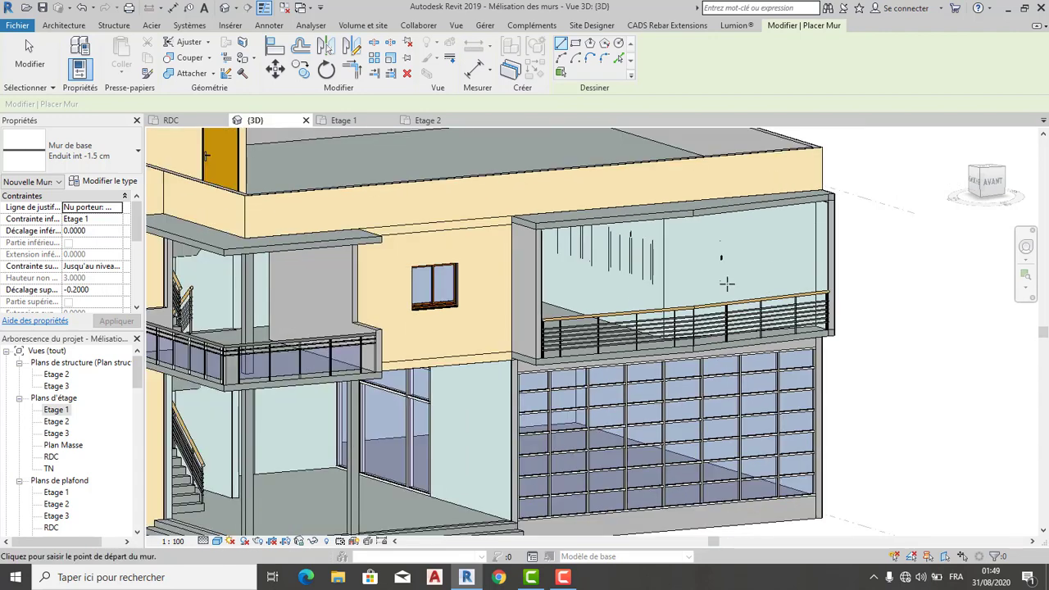
pyautogui.moveTo(511, 417); pyautogui.dragTo(602, 402, button='middle')
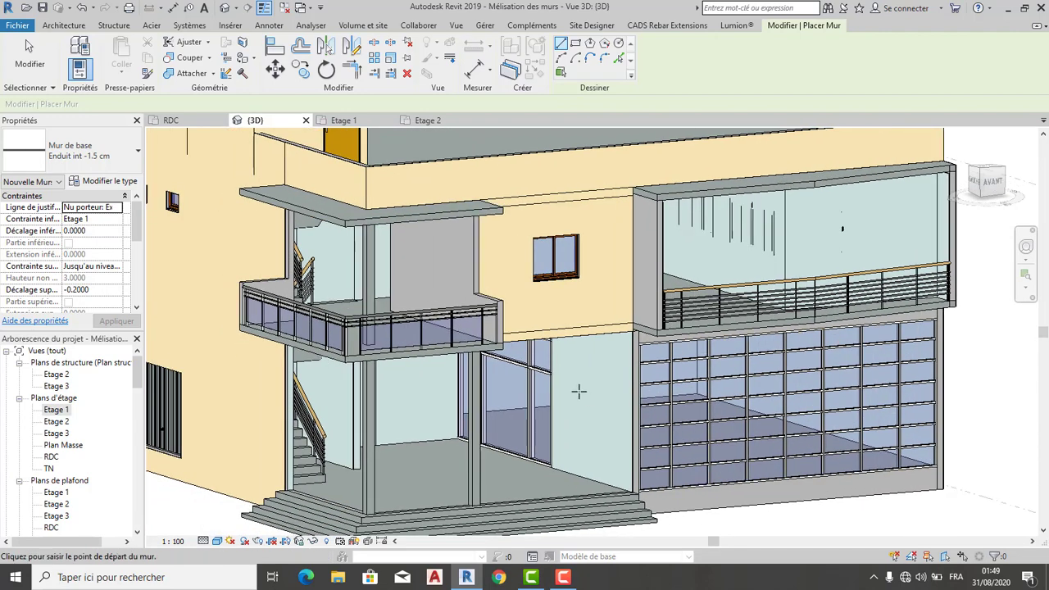